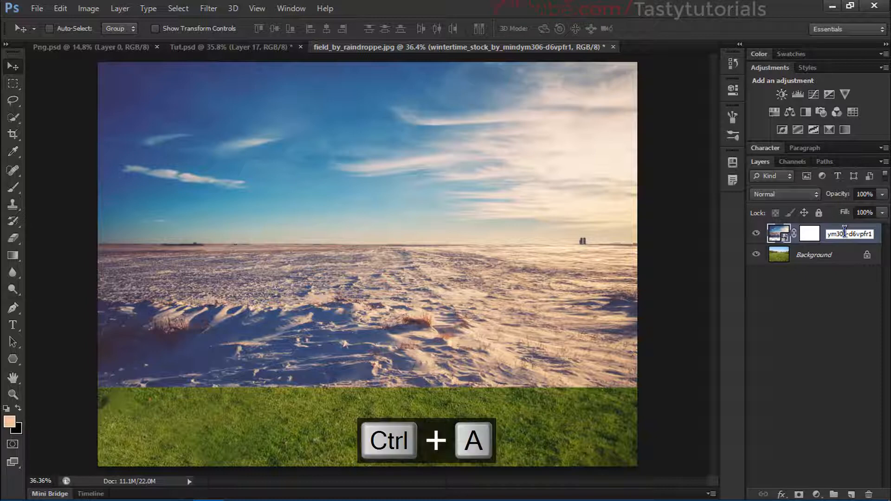
Step: Rename the winter landscape layer as Sky
key(BackSpace)
text(Sky)
key(Return)
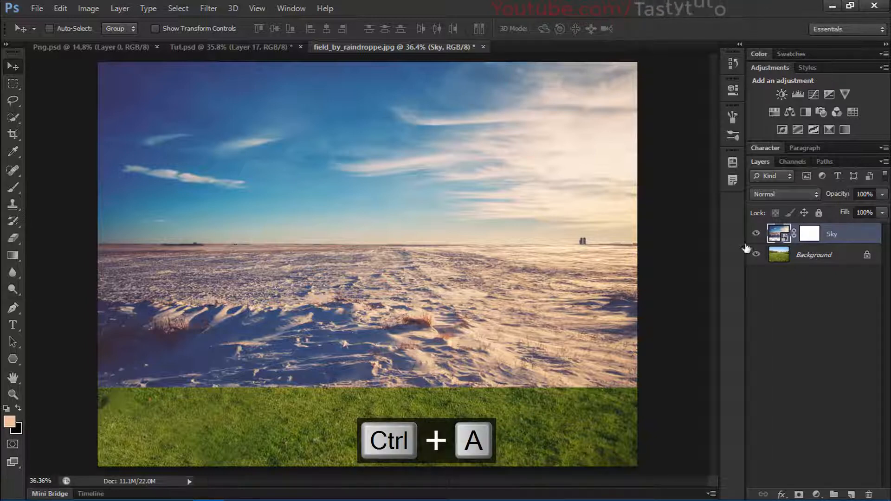
Step: Target the Sky layer's mask and set the Gradient tool to the black-to-white Foreground to Background gradient
click(805, 238)
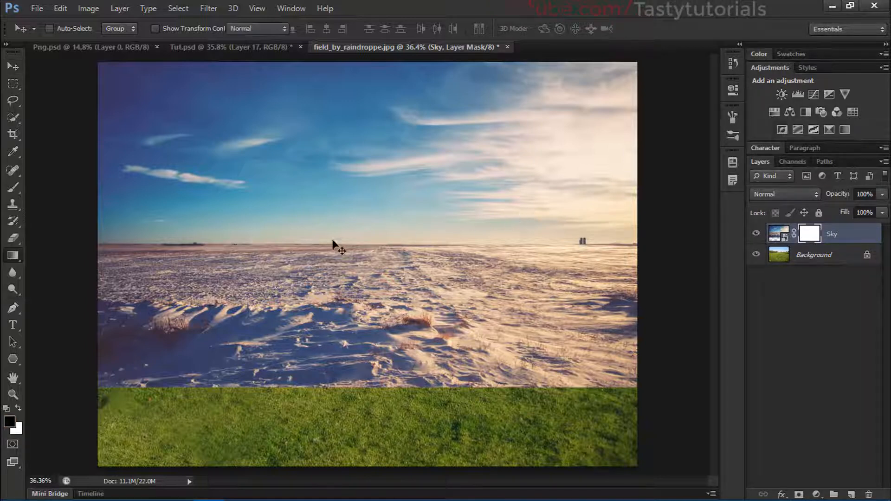
key(g)
click(70, 28)
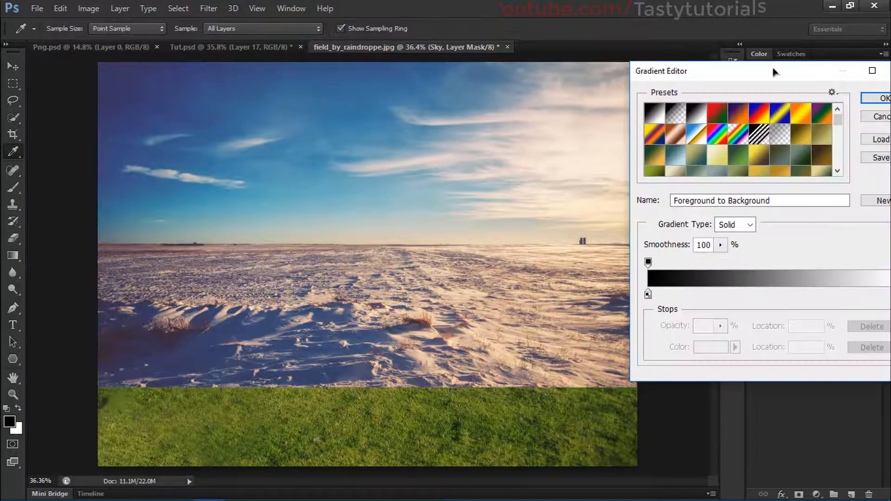
drag(773, 72, 538, 24)
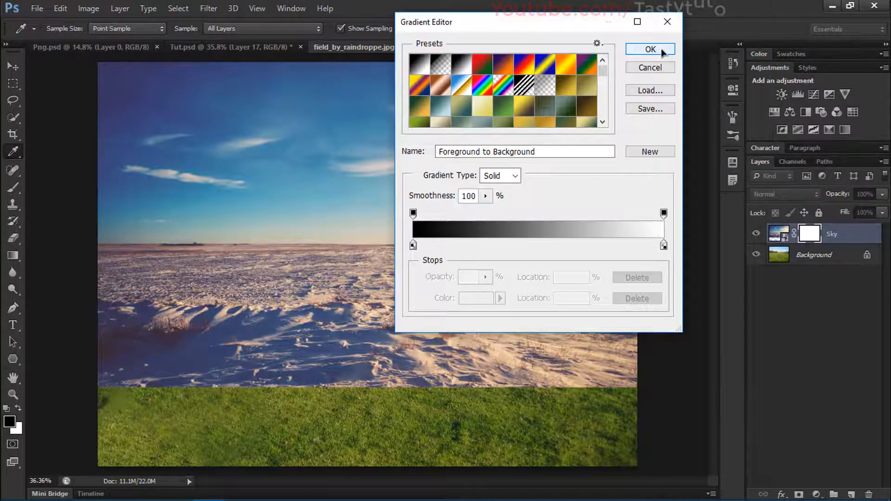
click(650, 50)
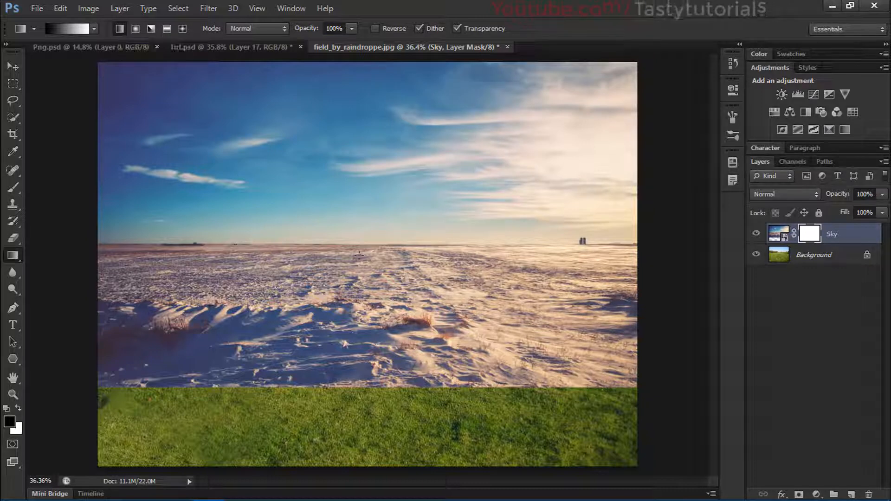
Step: Try a vertical black-to-white gradient across the horizon on the Sky layer's mask and undo it
drag(379, 204, 377, 275)
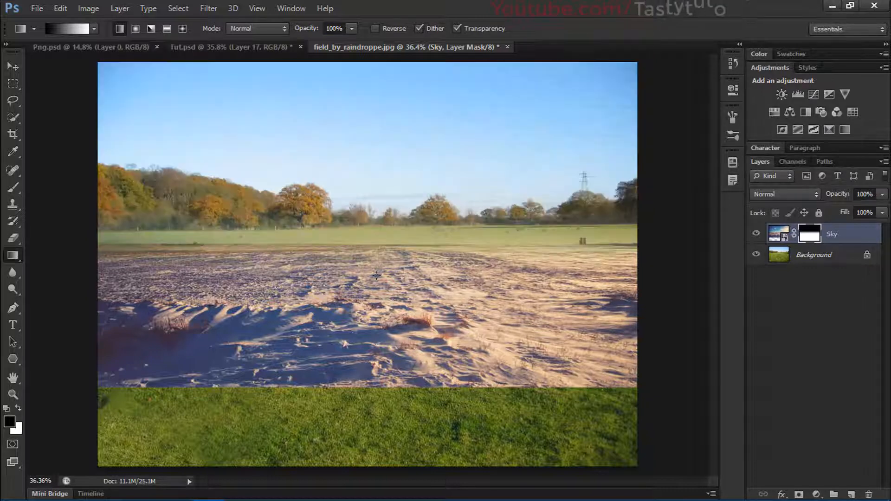
key(ctrl+alt+z)
key(ctrl+shift+z)
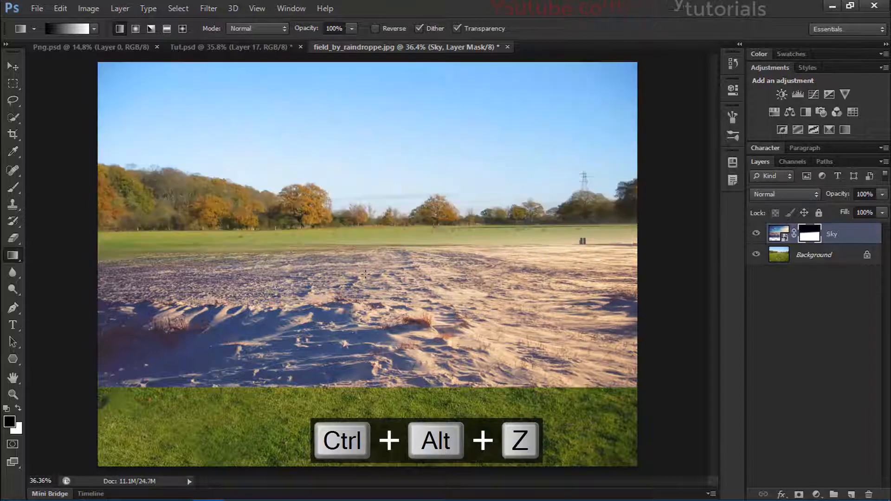
key(ctrl+alt+z)
Step: Reverse the gradient and redraw it across the horizon on the Sky mask, hiding the snowy ground and blending into the grass
click(375, 28)
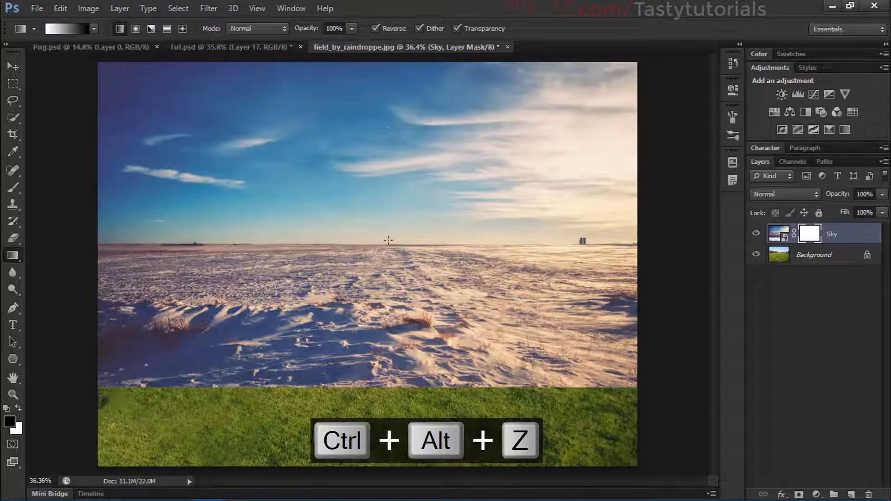
mouse_move(388, 242)
mouse_down()
mouse_move(389, 293)
mouse_move(370, 265)
mouse_move(369, 276)
mouse_move(378, 253)
mouse_up()
key(ctrl+alt+z)
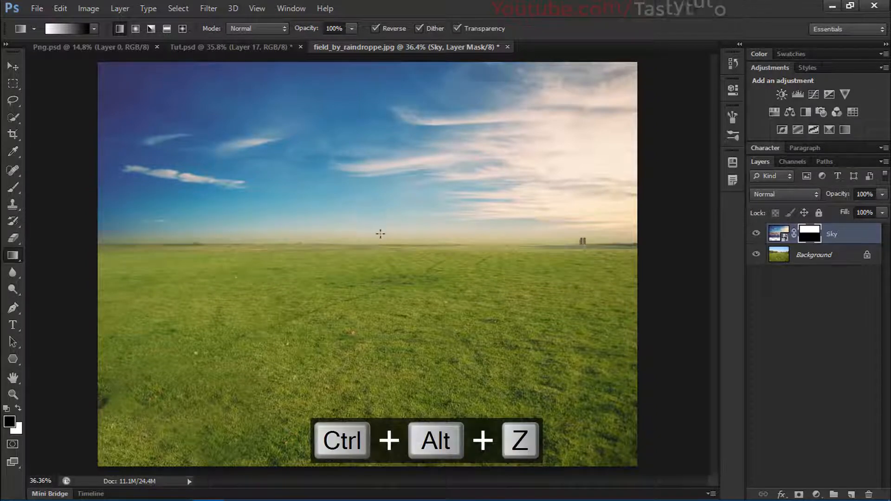
key(ctrl+alt+z)
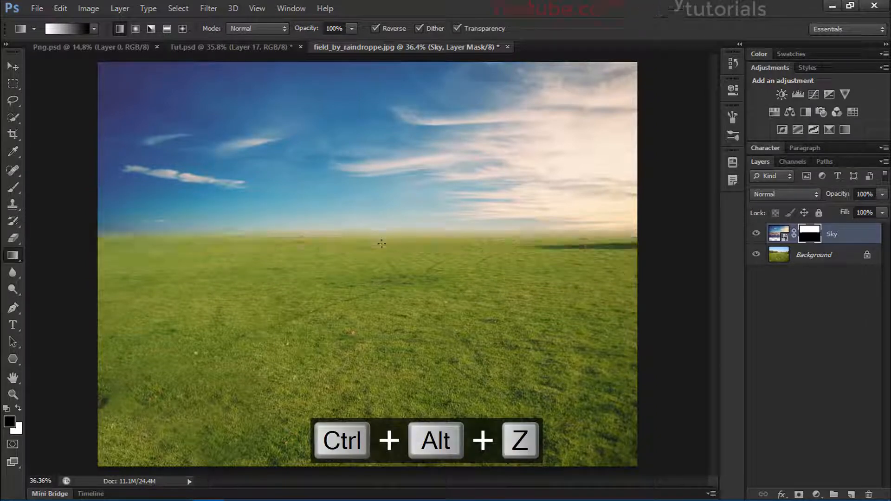
key(ctrl+alt+z)
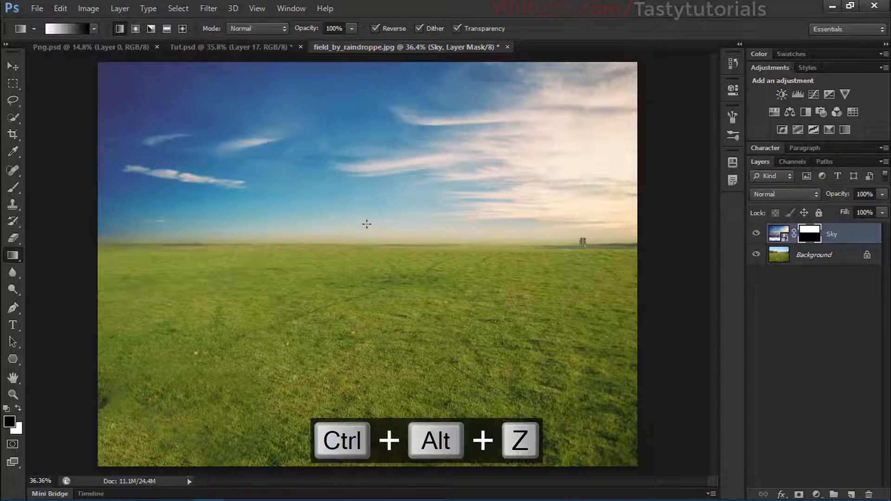
key(ctrl+alt+z)
key(ctrl+alt+z)
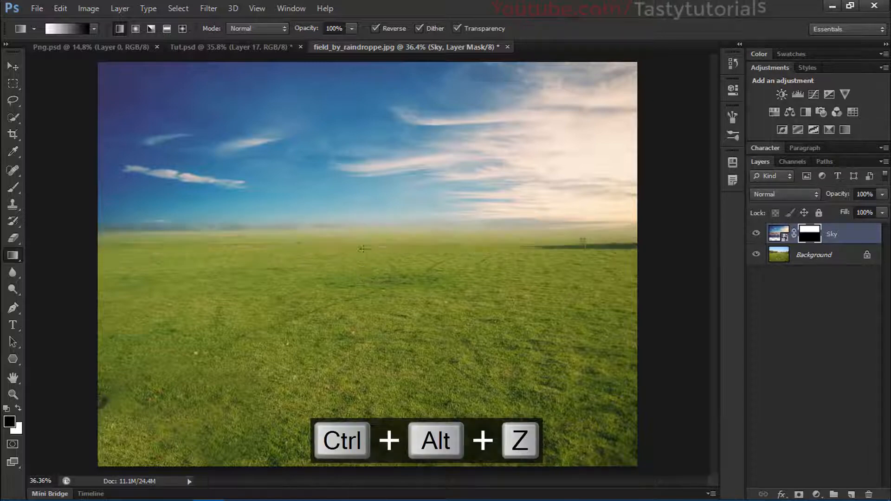
Step: Duplicate the Background layer and transform the copy in perspective, widening its base and setting its height to about 96.3%
key(ctrl+j)
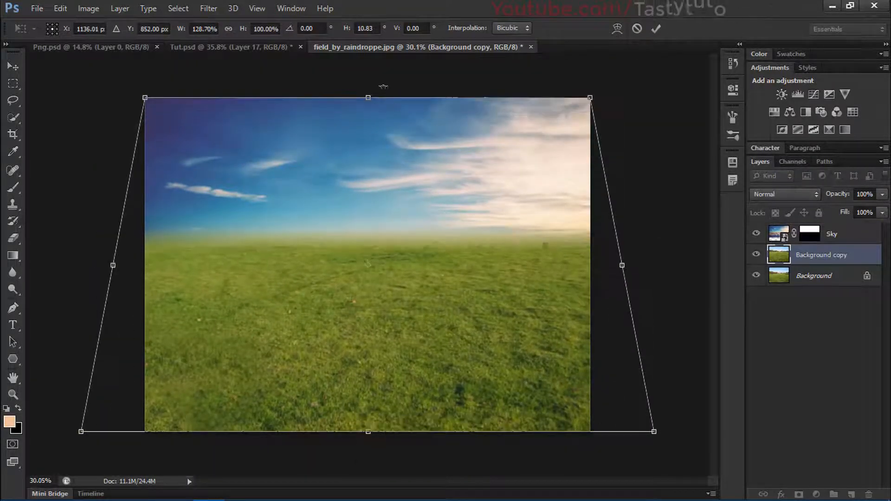
mouse_move(369, 96)
mouse_down()
mouse_move(369, 114)
mouse_move(372, 107)
mouse_up()
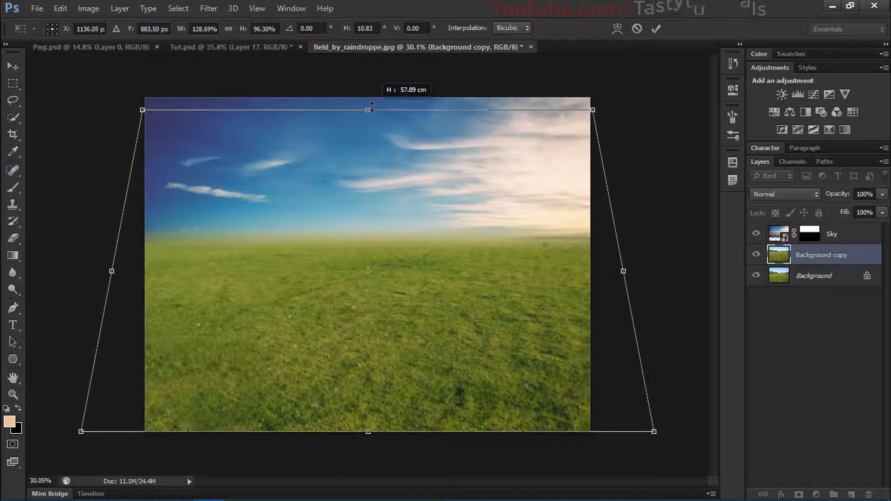
click(655, 29)
Step: Compare the image with the Sky layer hidden and shown, and examine the grass and horizon up close
key(g)
scroll(472, 313, up, 3)
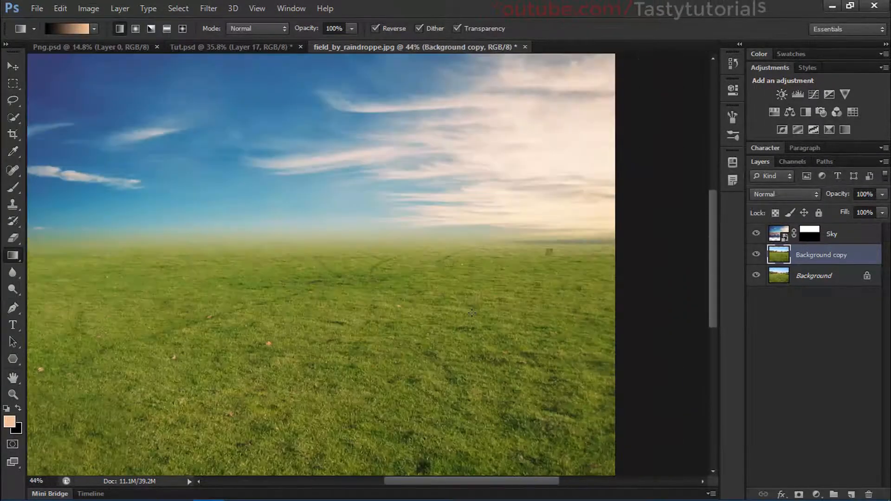
click(756, 235)
click(756, 235)
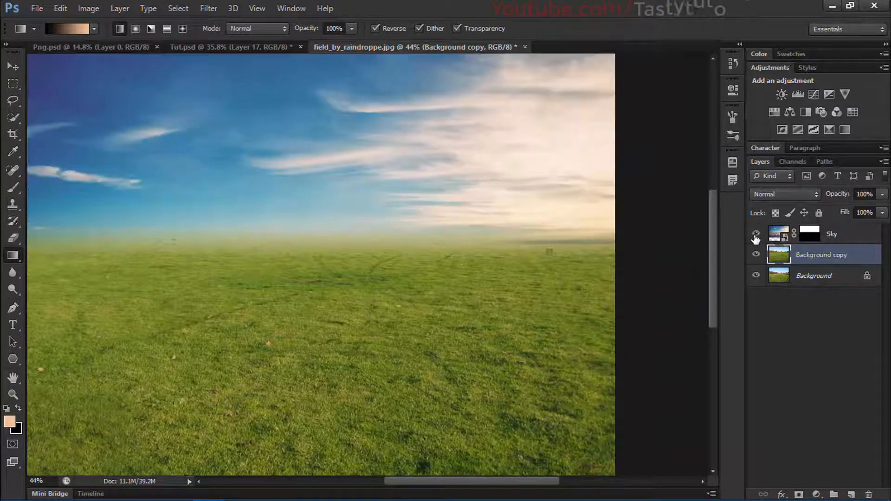
click(756, 235)
click(757, 235)
scroll(469, 257, down, 2)
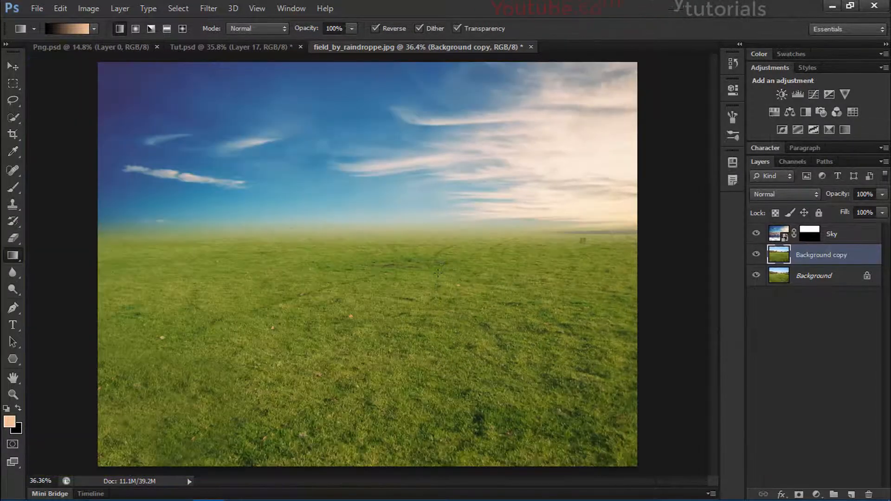
scroll(547, 369, up, 4)
drag(585, 255, 541, 304)
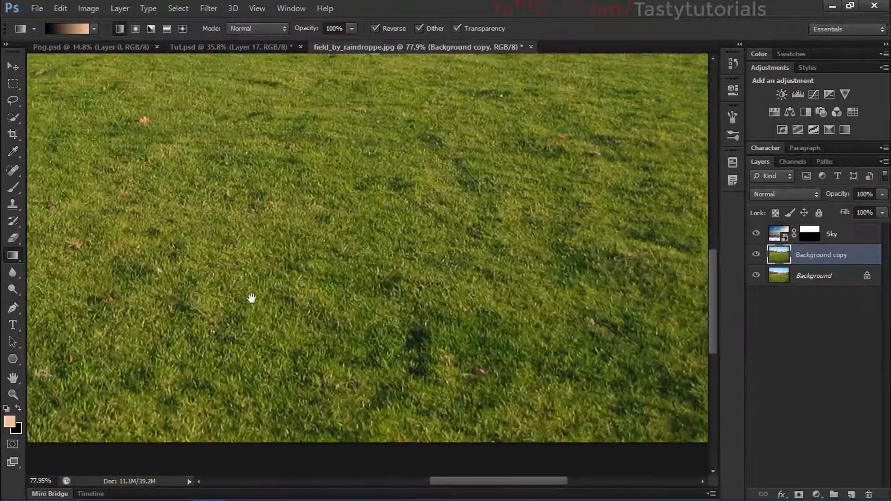
drag(251, 298, 317, 358)
scroll(465, 348, down, 3)
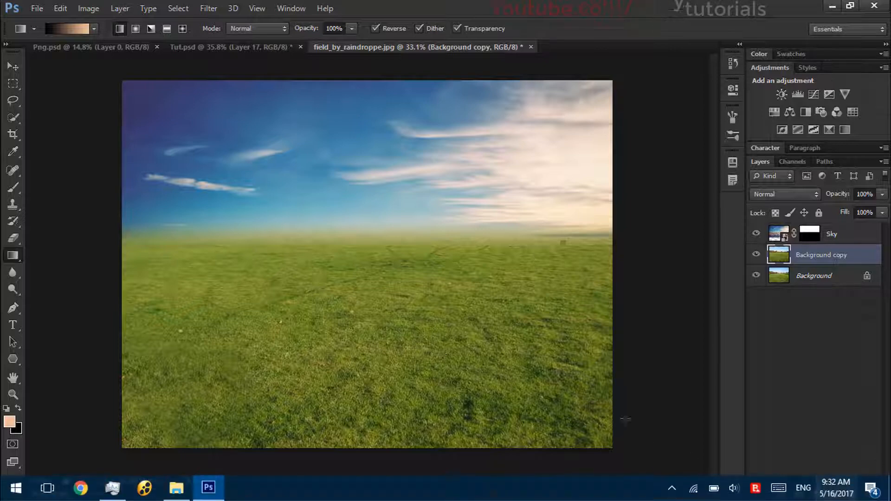
Step: Darken the grass on the Background copy layer with the Burn tool, using Midtones, 22% exposure and a size 600 brush
click(11, 279)
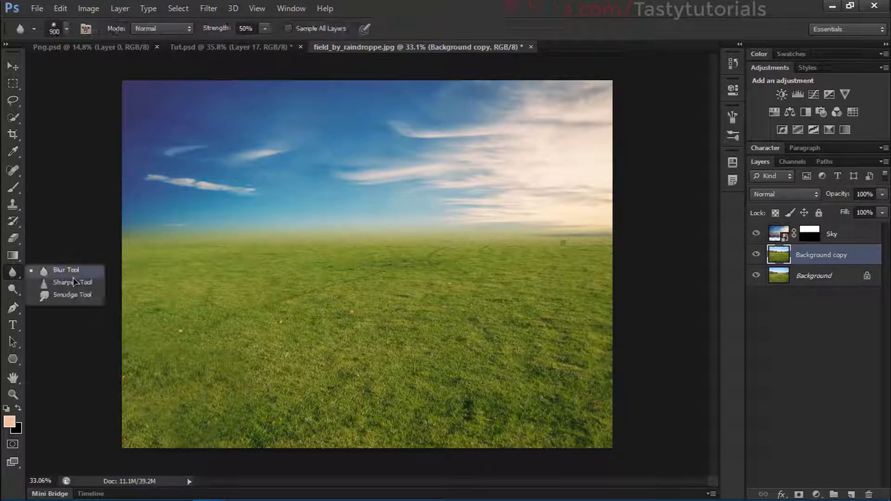
click(17, 290)
click(65, 300)
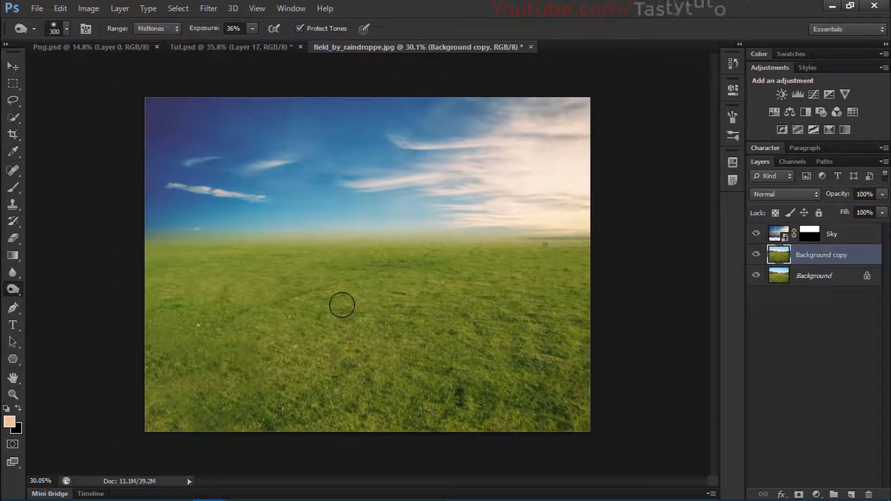
mouse_move(342, 305)
mouse_down()
mouse_move(288, 304)
mouse_move(242, 366)
mouse_move(159, 423)
mouse_move(146, 403)
mouse_move(158, 394)
mouse_move(162, 466)
mouse_move(212, 452)
mouse_move(232, 468)
mouse_move(266, 445)
mouse_move(321, 380)
mouse_move(386, 249)
mouse_move(401, 319)
mouse_move(458, 222)
mouse_up()
key(ctrl+alt+z)
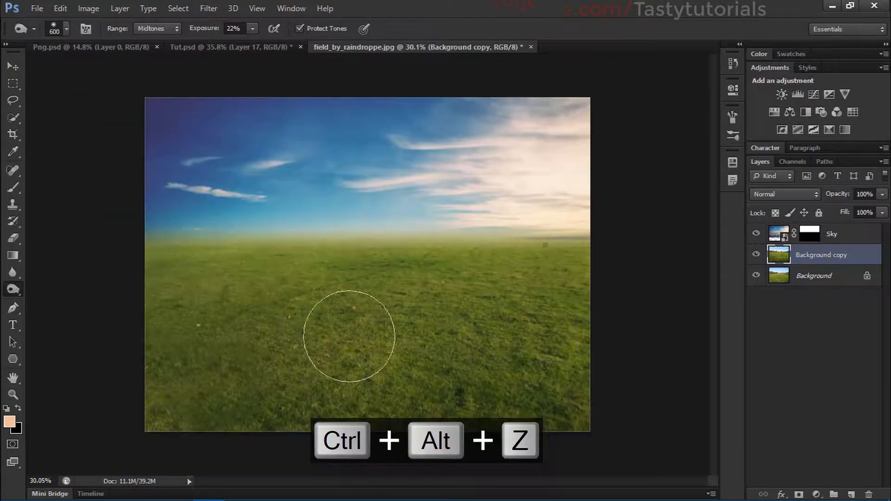
scroll(349, 336, up, 3)
scroll(404, 330, down, 3)
key(v)
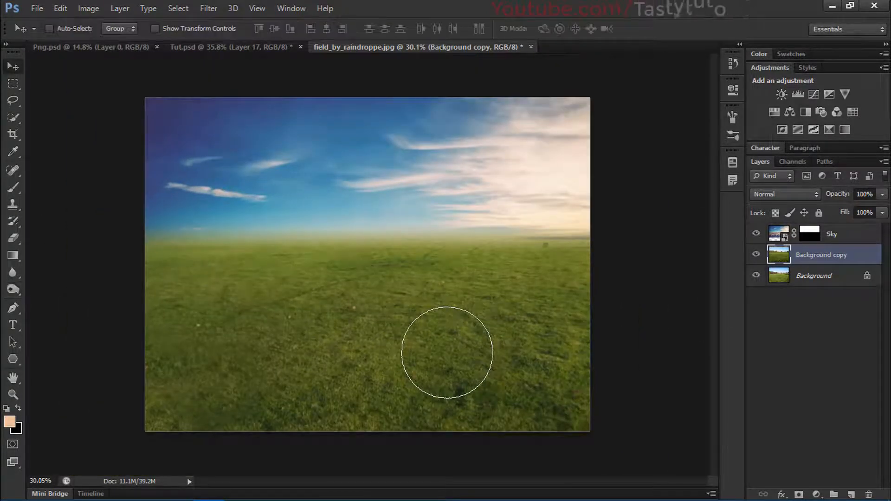
Step: Look over the darkened field and view the red-dress model in Png.psd for comparison
scroll(382, 307, up, 1)
scroll(381, 307, up, 1)
scroll(379, 306, down, 1)
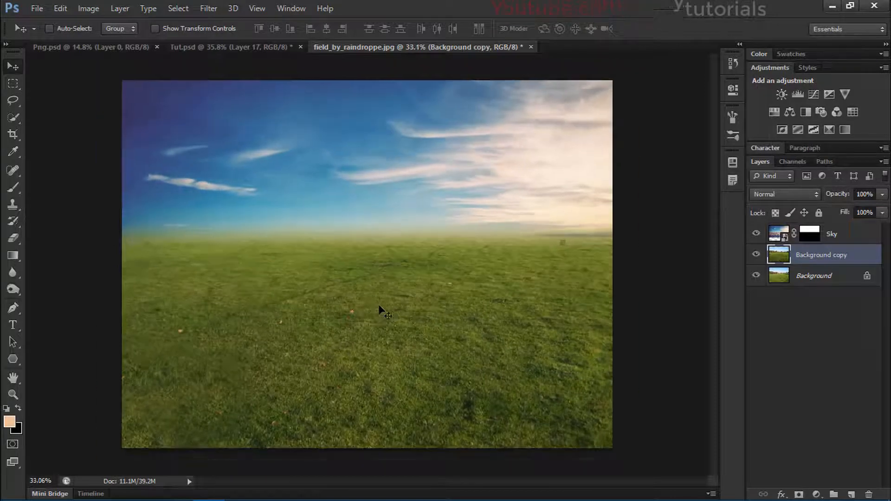
click(106, 47)
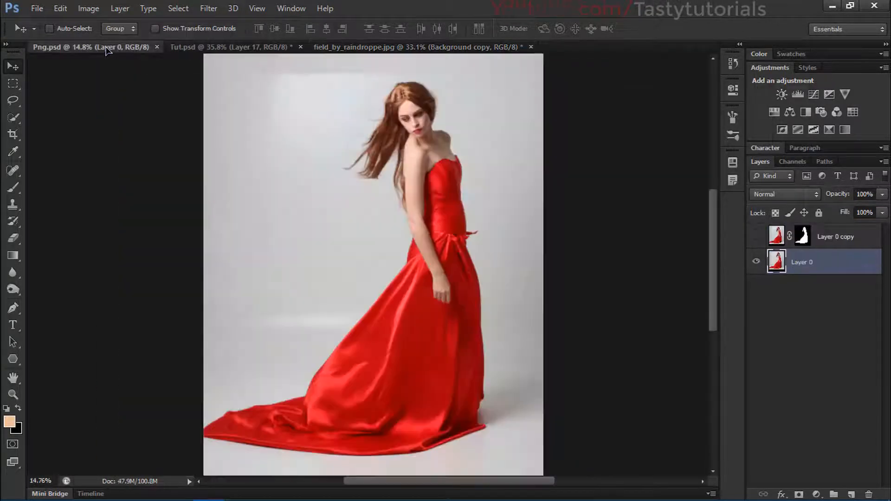
click(411, 48)
scroll(301, 286, up, 2)
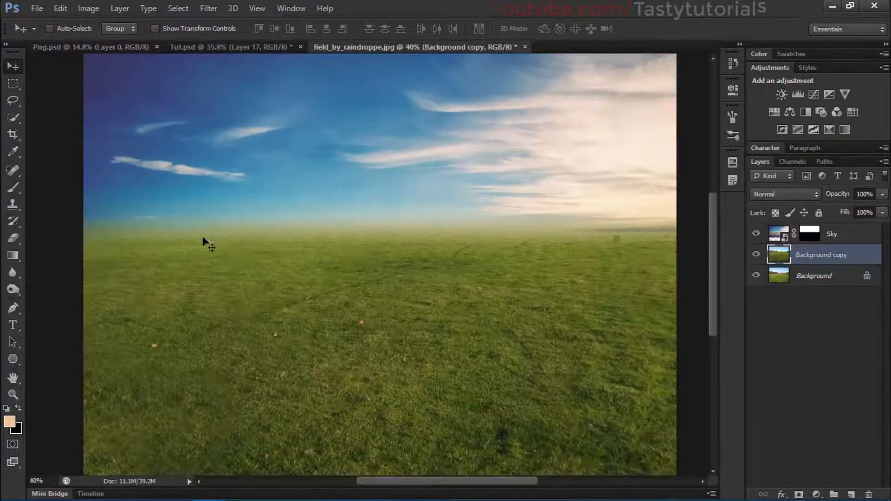
scroll(508, 257, down, 2)
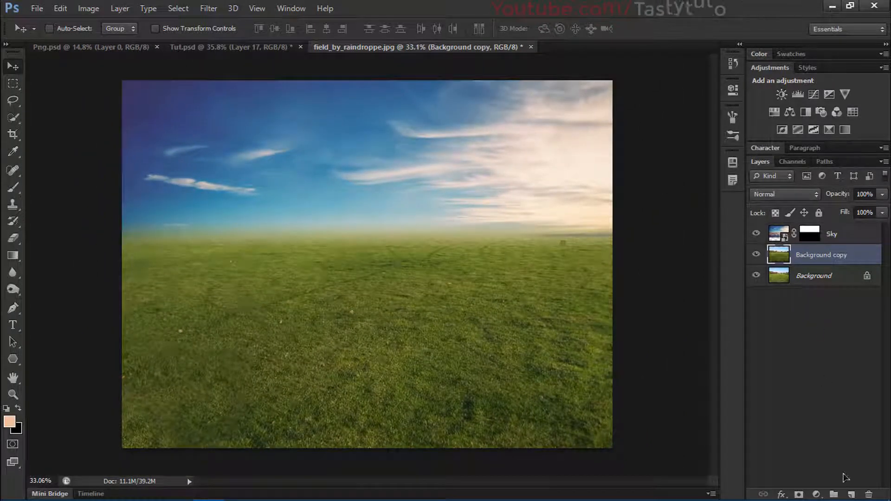
Step: Add a new layer above Background copy and name it Soft
click(852, 495)
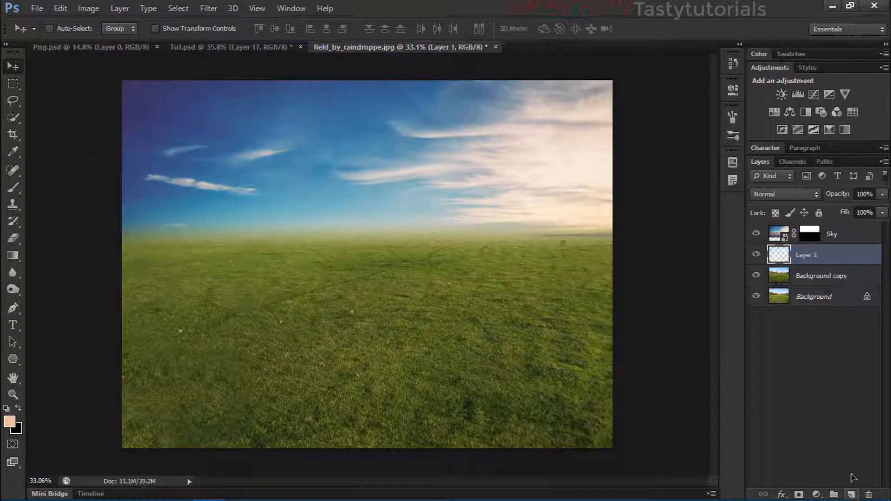
double_click(807, 256)
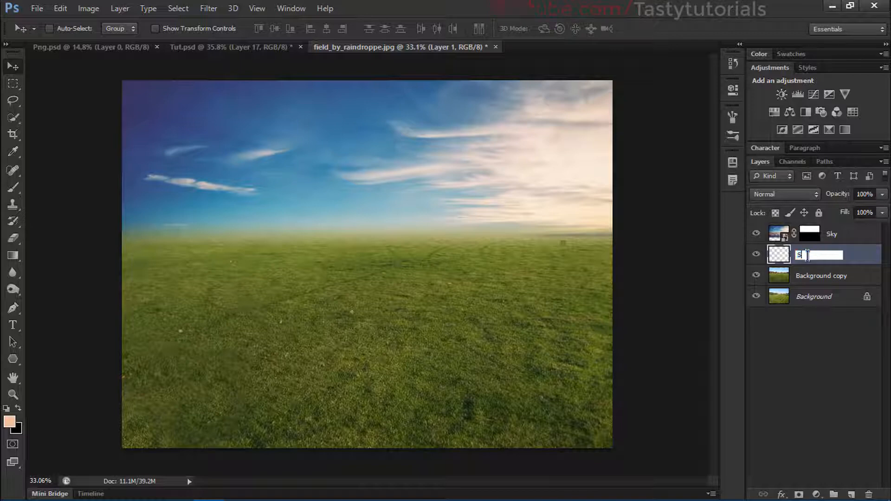
text(Soft)
key(Return)
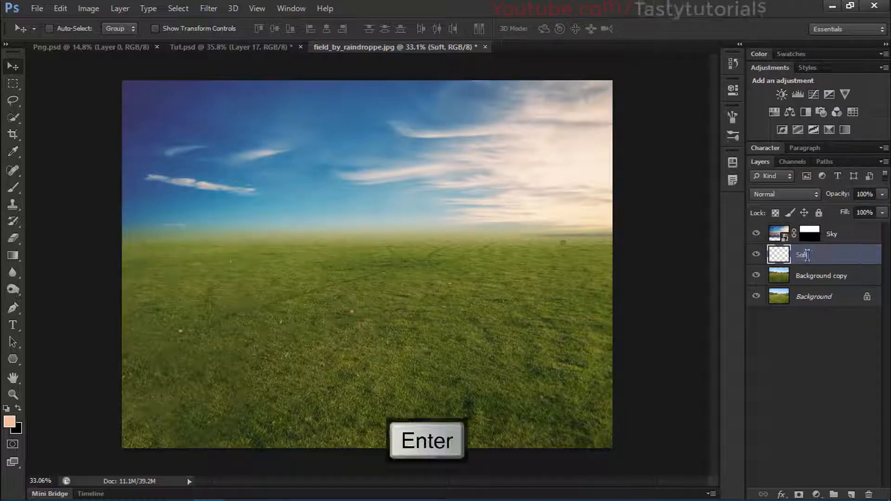
Step: Ready the Brush tool on the Soft layer with the foreground colour set to pale yellow dbca91
click(13, 188)
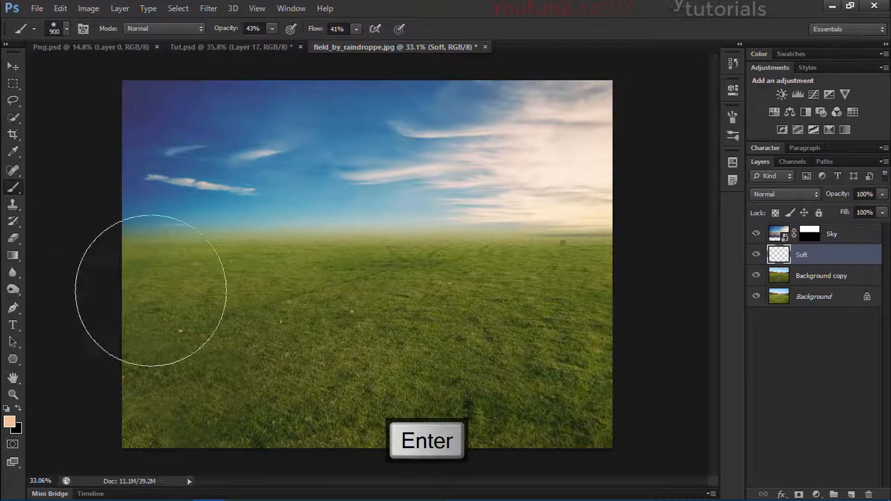
alt+drag(223, 218, 253, 223)
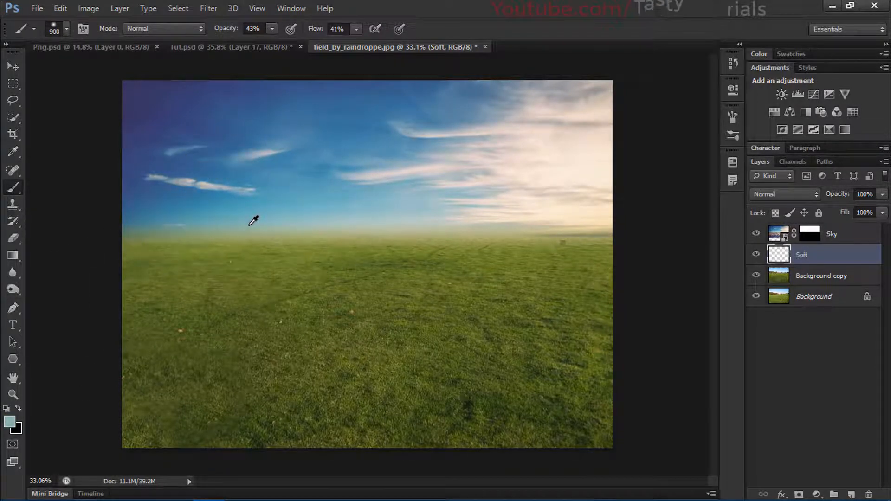
click(10, 422)
drag(562, 299, 561, 318)
click(362, 208)
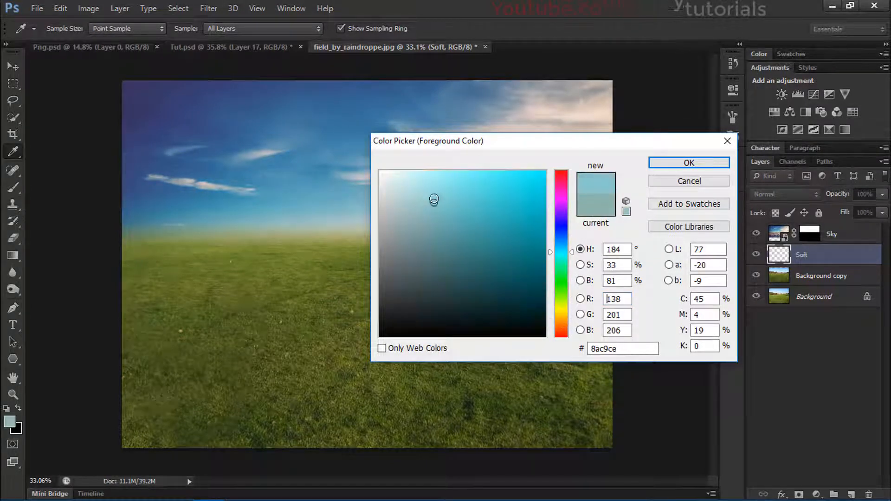
drag(560, 310, 561, 316)
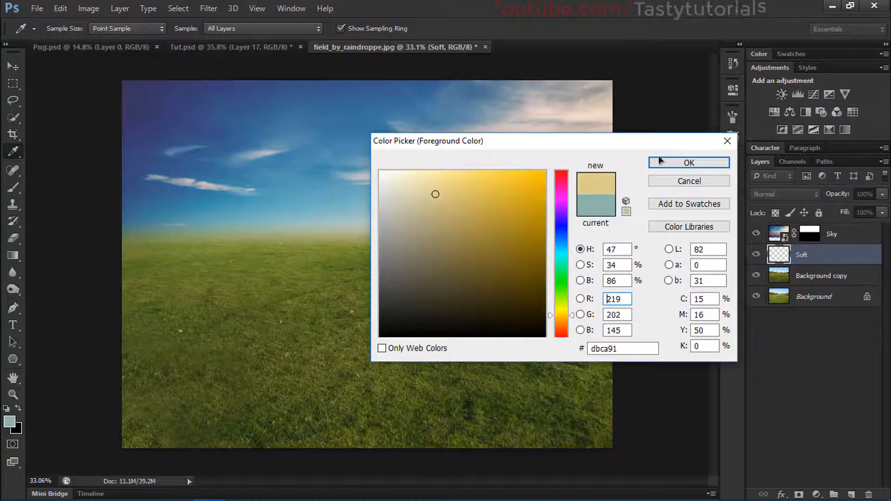
click(689, 163)
key(b)
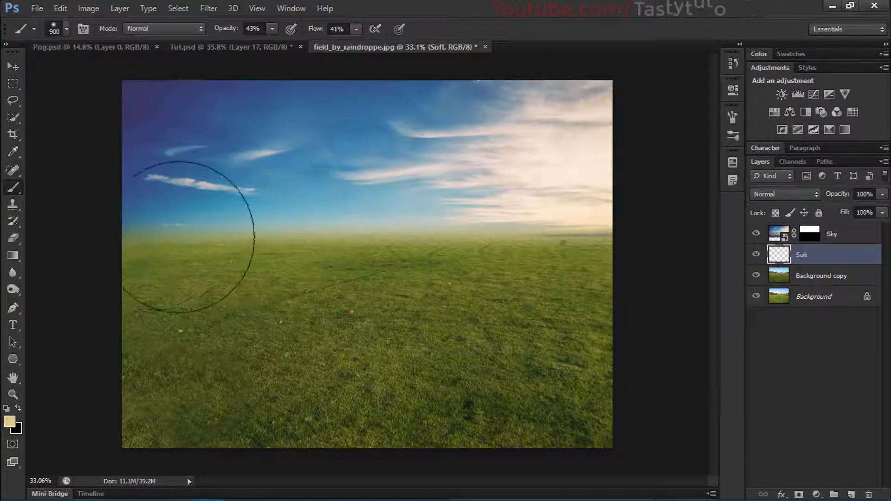
Step: Undo the trial haze strokes along the horizon and move the Soft layer above the Sky layer
drag(273, 243, 605, 252)
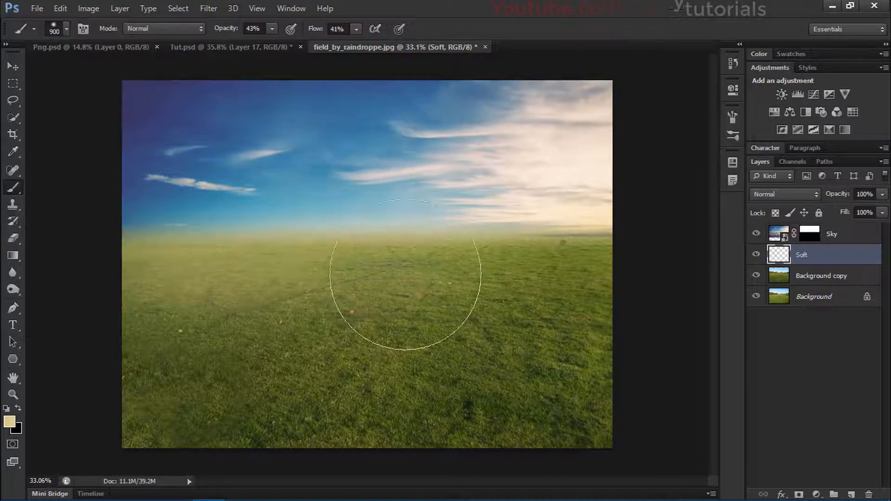
key(ctrl+alt+z)
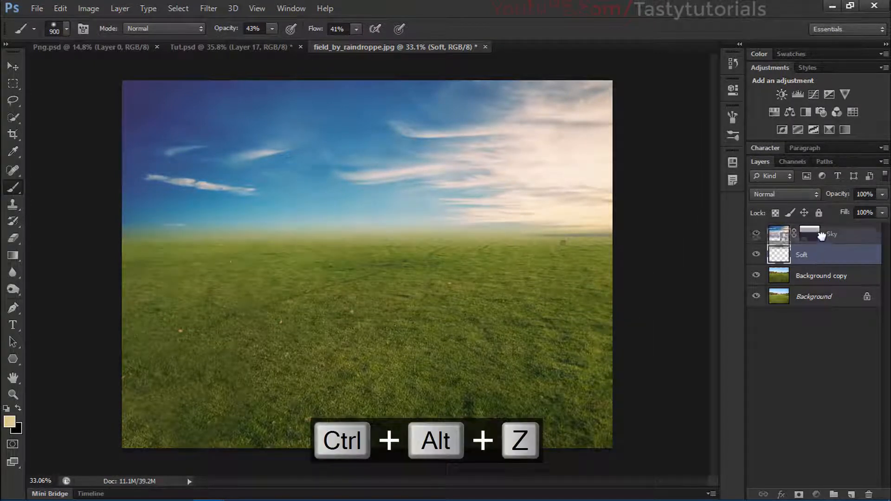
drag(757, 234, 761, 231)
mouse_move(169, 229)
mouse_down()
mouse_move(350, 264)
mouse_move(584, 253)
mouse_up()
key(ctrl+alt+z)
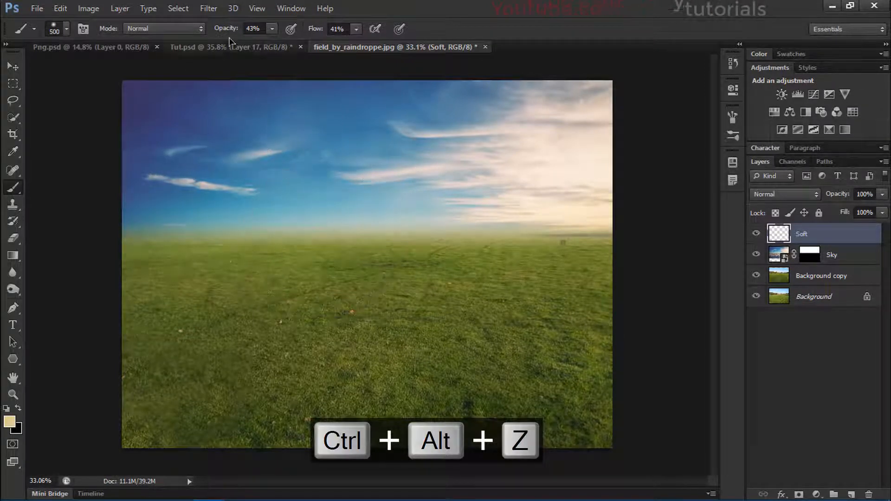
Step: Paint pale yellow haze along the horizon on the Soft layer with 40% opacity and flow, using brush sizes 500 and 700
drag(233, 31, 229, 31)
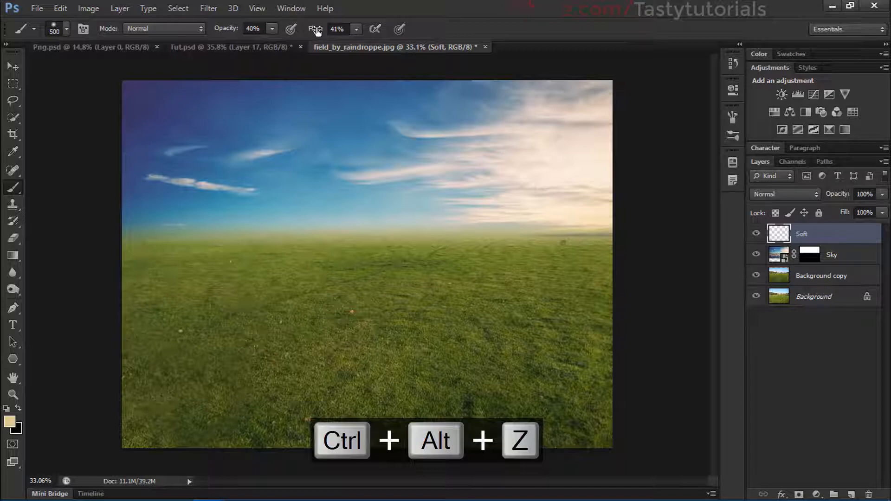
drag(316, 29, 312, 30)
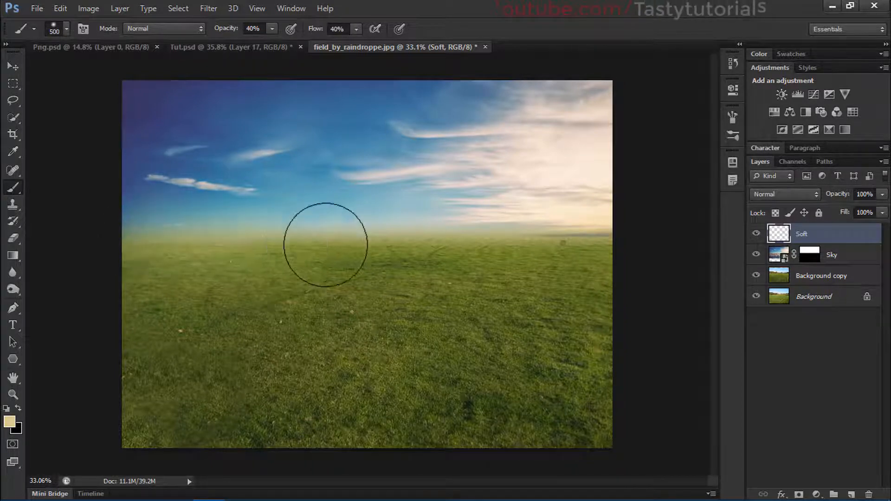
mouse_move(325, 245)
mouse_down()
mouse_move(621, 245)
mouse_move(103, 215)
mouse_up()
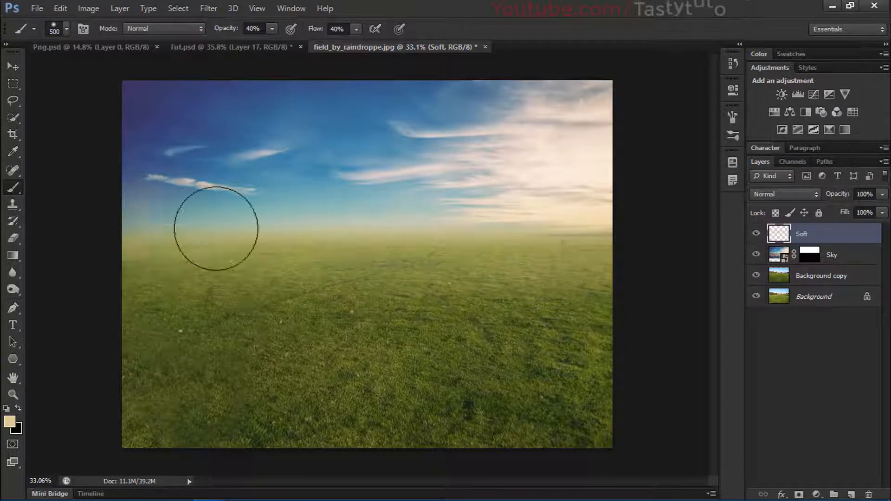
mouse_move(216, 229)
mouse_down()
mouse_move(609, 245)
mouse_move(85, 215)
mouse_up()
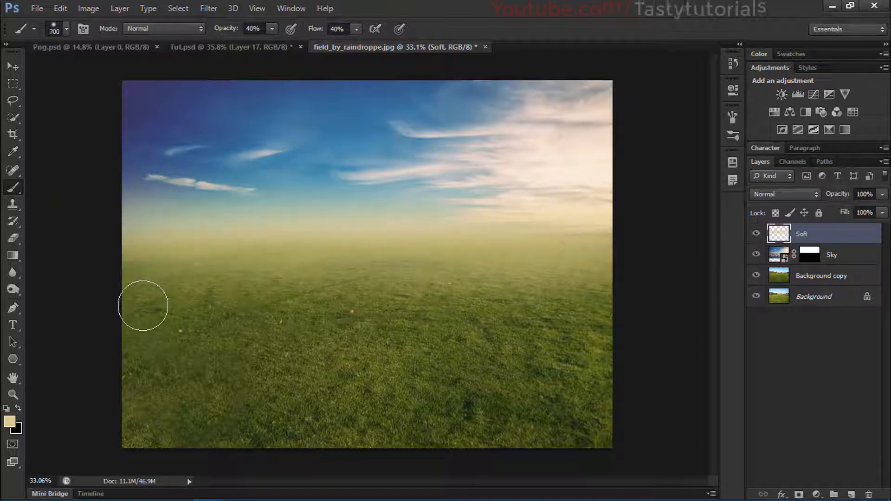
mouse_move(172, 235)
mouse_down()
mouse_move(467, 259)
mouse_move(608, 253)
mouse_up()
key(ctrl+alt+z)
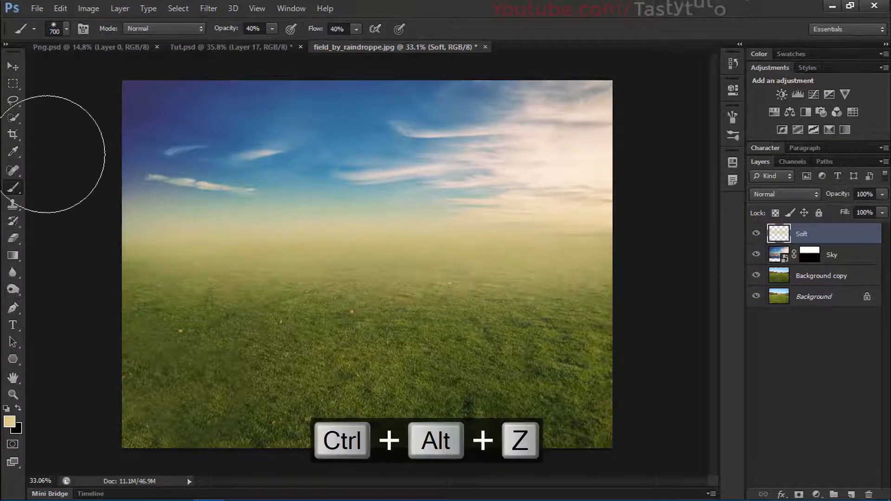
Step: In Png.psd, hide Layer 0 and show the masked Layer 0 copy of the red-dress model
click(13, 66)
scroll(321, 316, up, 1)
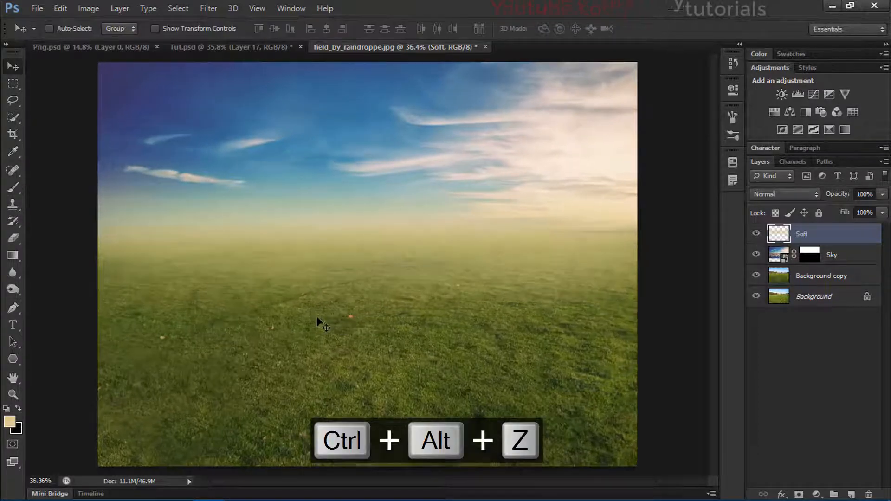
scroll(316, 316, down, 1)
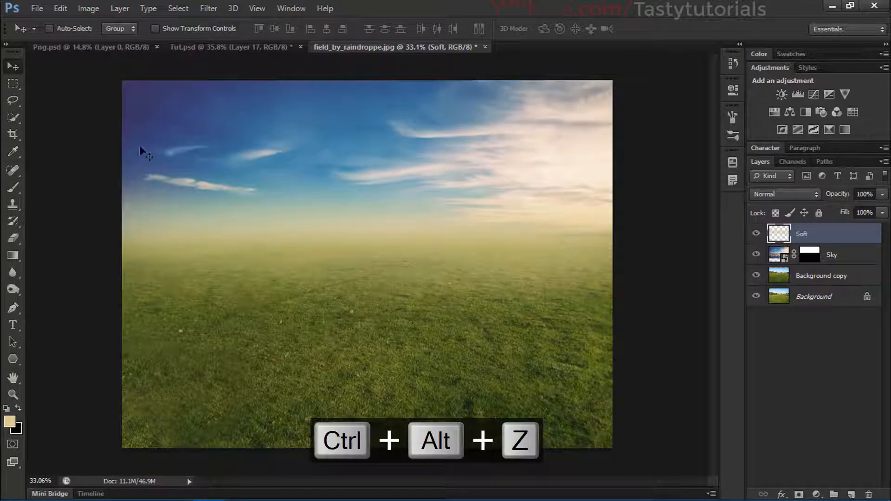
click(55, 47)
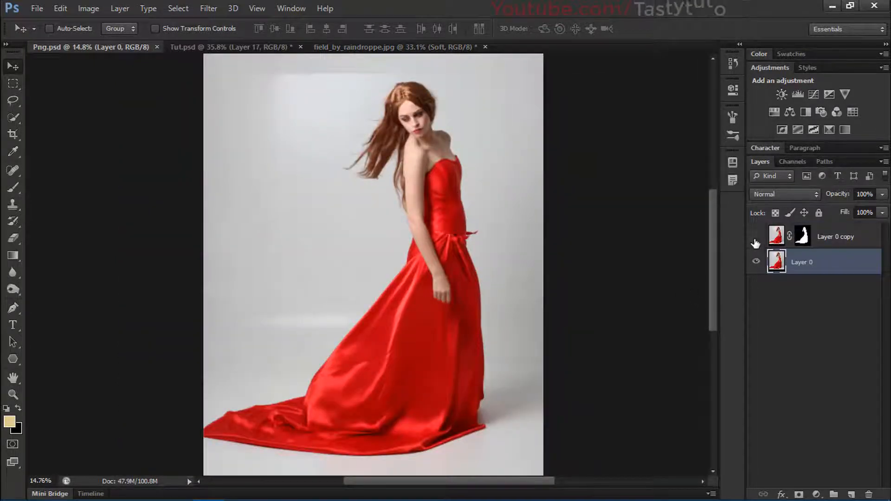
click(756, 262)
click(757, 237)
scroll(420, 319, down, 2)
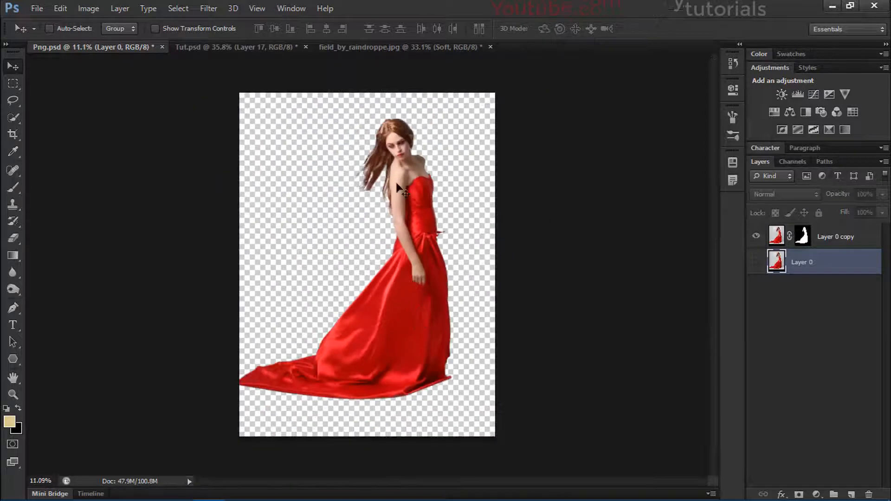
scroll(399, 188, up, 2)
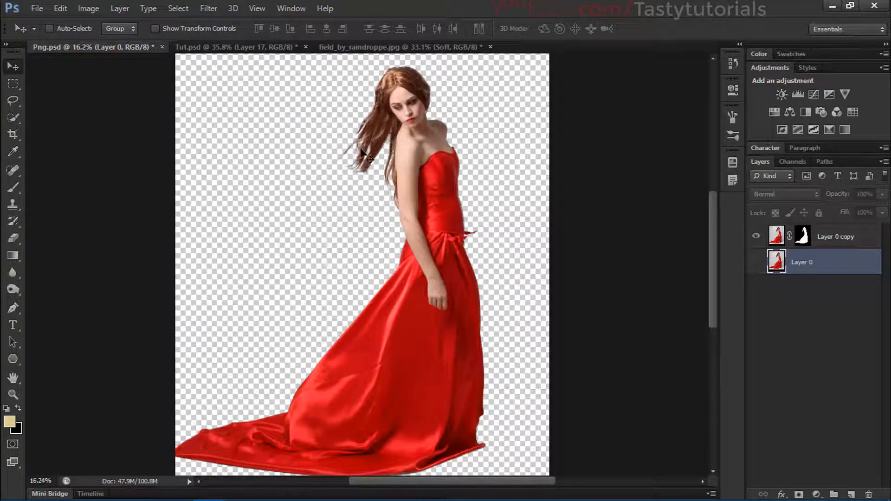
scroll(354, 188, down, 1)
scroll(364, 192, down, 1)
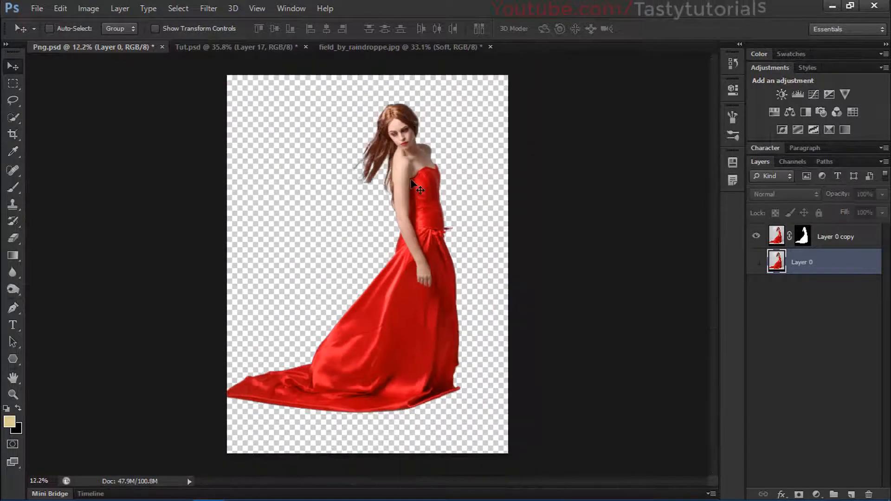
Step: Copy the masked Layer 0 copy into field_by_raindroppe.jpg above the Soft layer and position the model over the field
click(804, 236)
drag(446, 118, 274, 242)
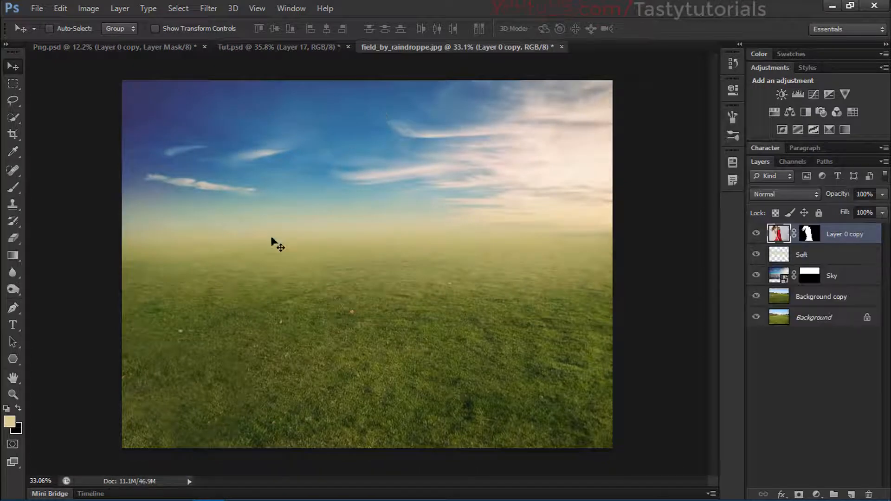
drag(389, 223, 424, 125)
Step: Free-transform the model to about 34% scale, flip her horizontally, and place her left of centre on the grass
key(ctrl+t)
key(ctrl+0)
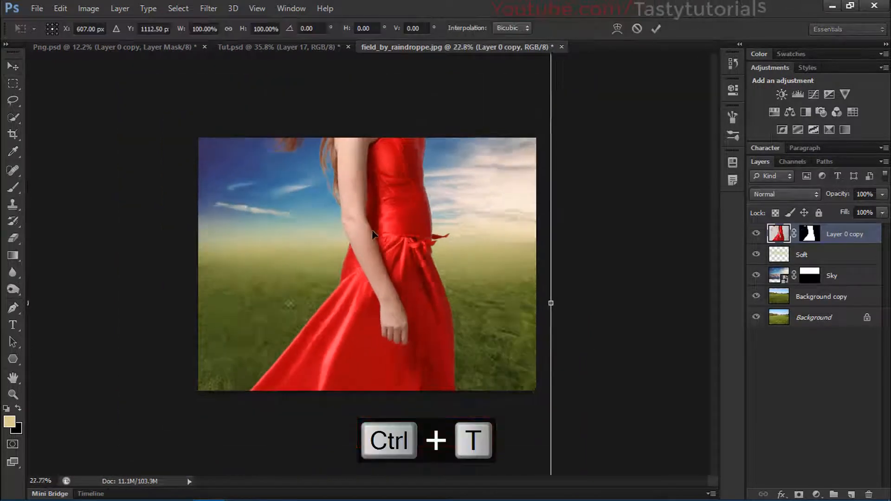
drag(348, 227, 394, 215)
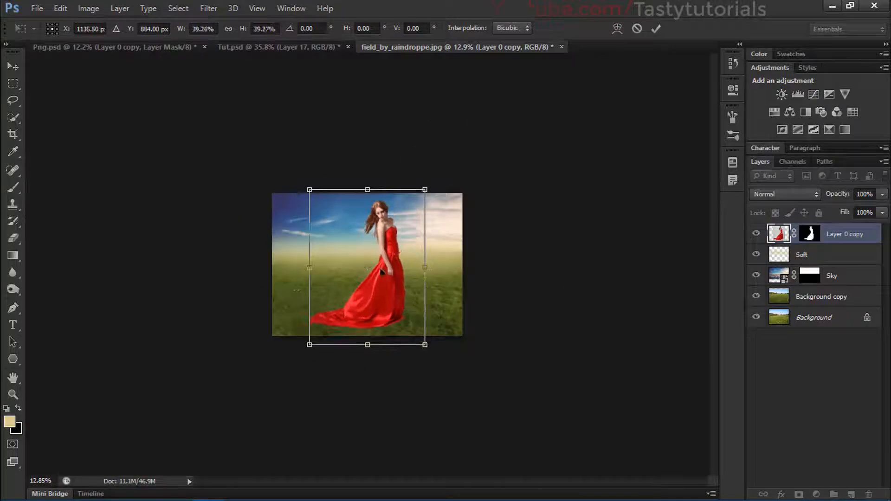
key(ctrl+plus)
drag(409, 291, 382, 291)
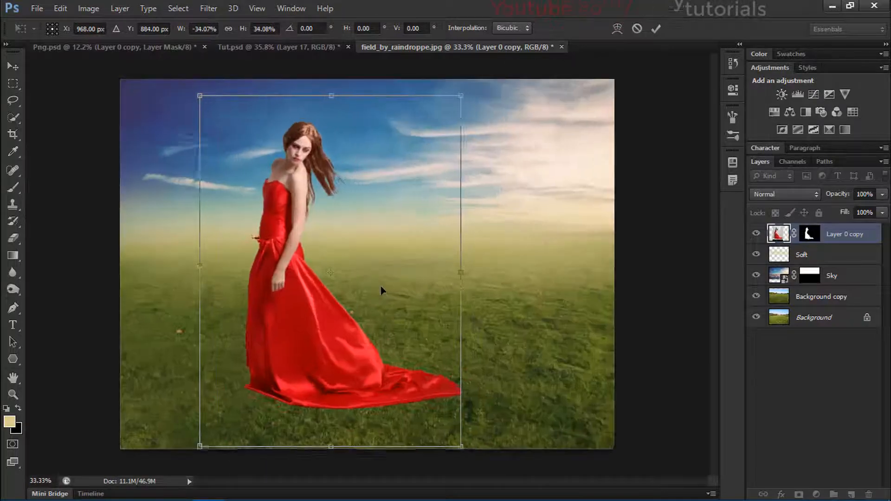
key(Return)
Step: Rename the model's Layer 0 copy layer to Girl
scroll(288, 278, up, 4)
drag(244, 293, 247, 170)
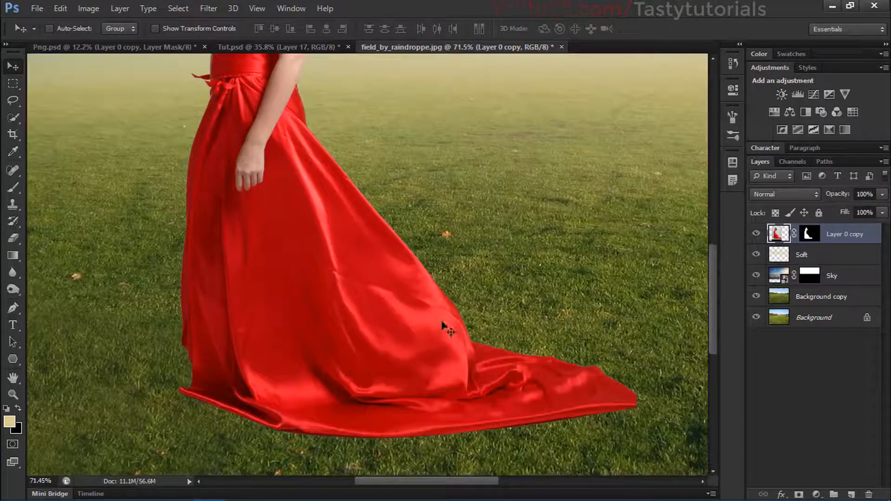
scroll(466, 381, up, 1)
drag(592, 395, 389, 307)
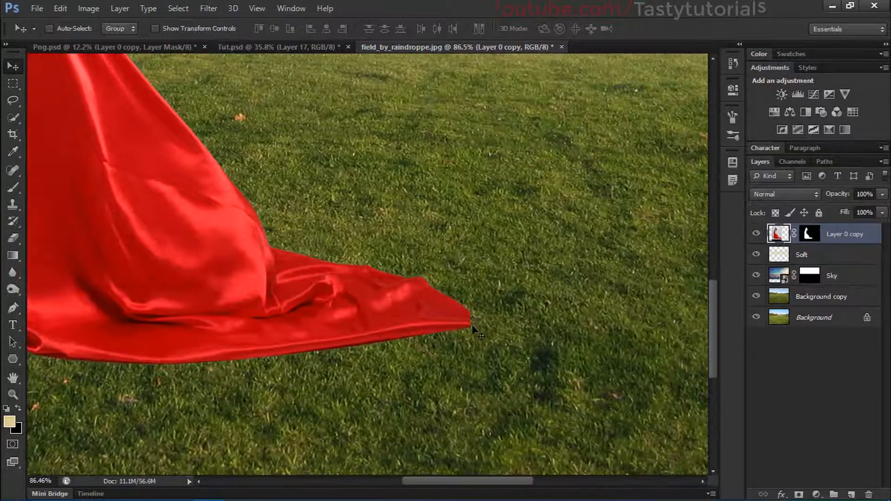
scroll(473, 327, up, 2)
click(809, 233)
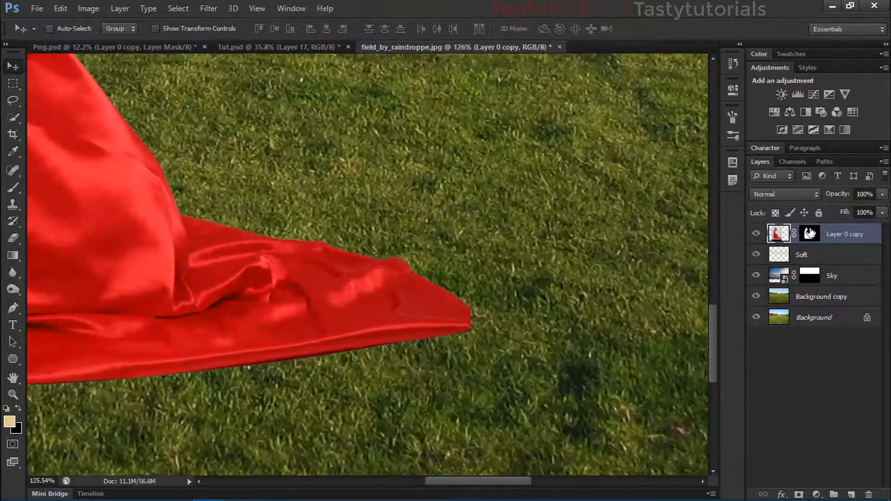
double_click(835, 235)
key(Return)
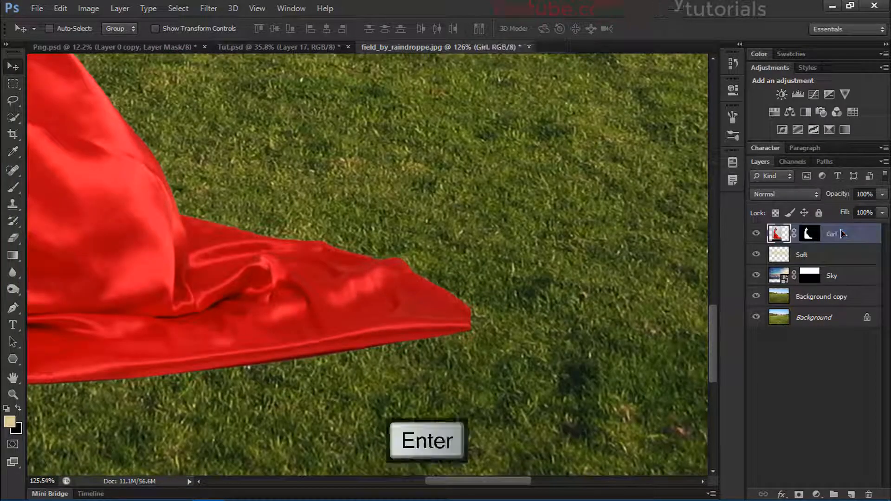
Step: Ready the Brush tool on the Girl layer's mask with a 41 px size and 100% hardness
click(807, 235)
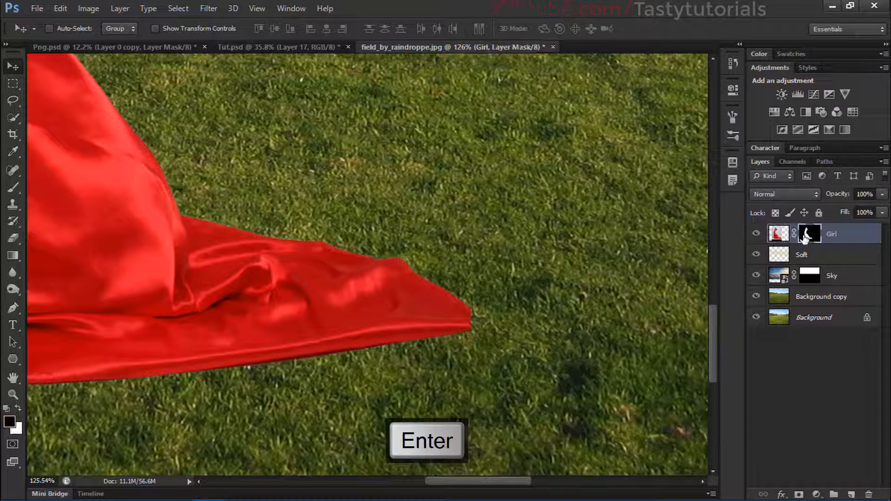
key(b)
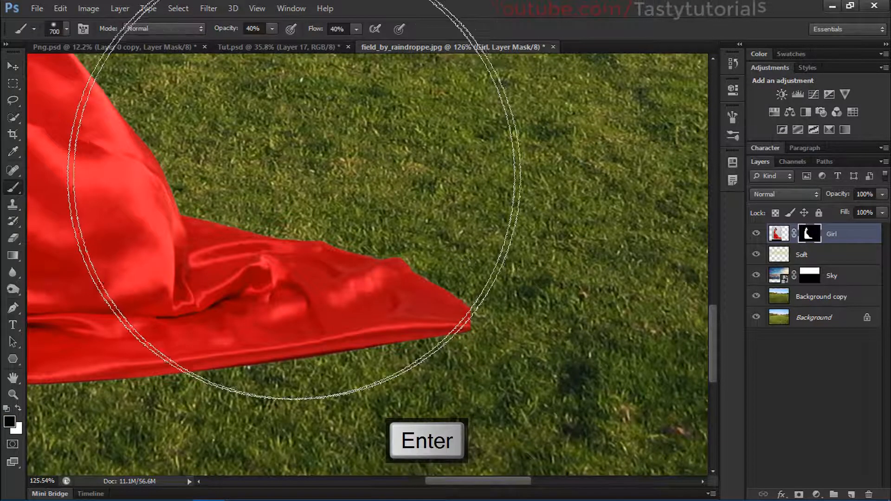
right_click(397, 224)
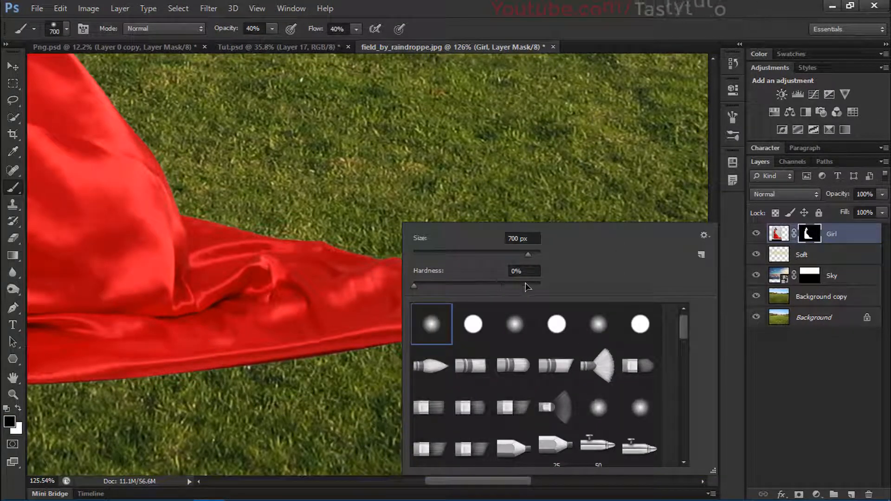
drag(527, 287, 556, 286)
drag(515, 254, 442, 257)
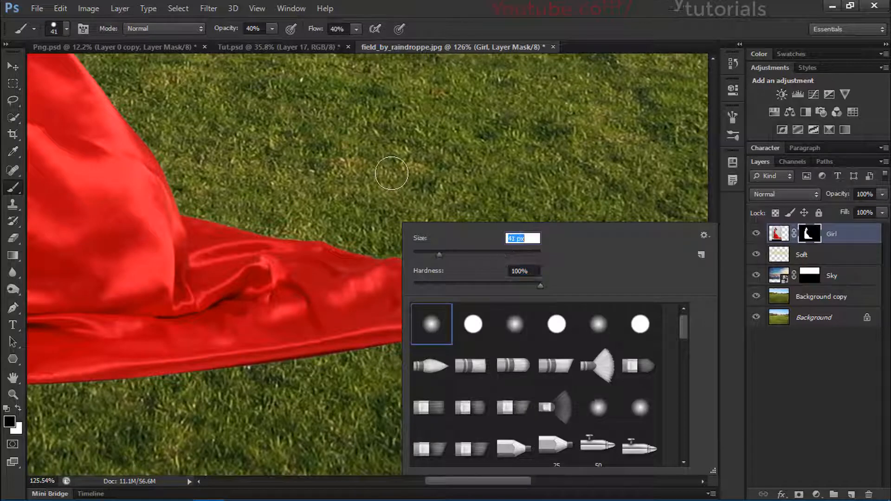
key(Return)
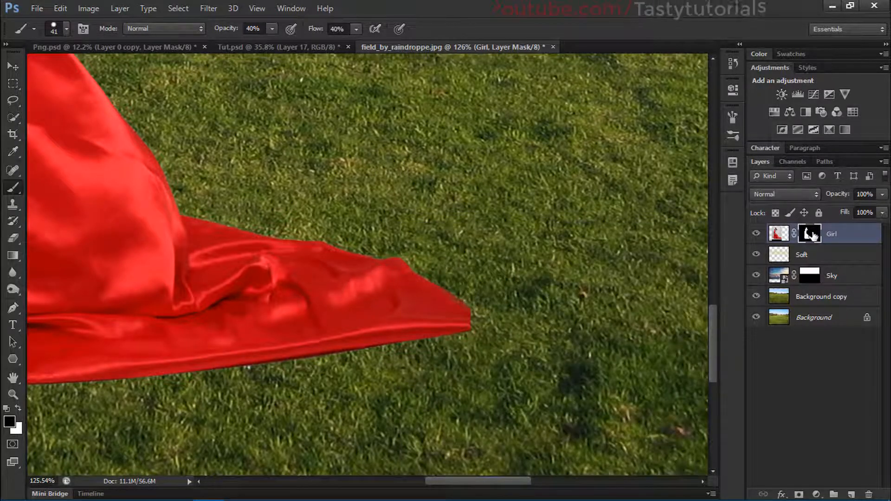
key(x)
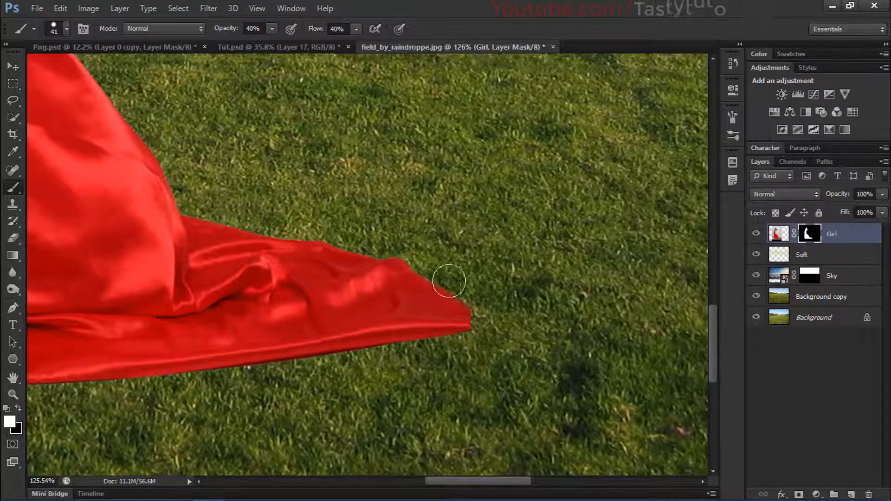
Step: Trim the blunt tip of the dress train on the Girl mask with a black brush at 100% opacity and flow
drag(442, 275, 467, 298)
key(ctrl+alt+z)
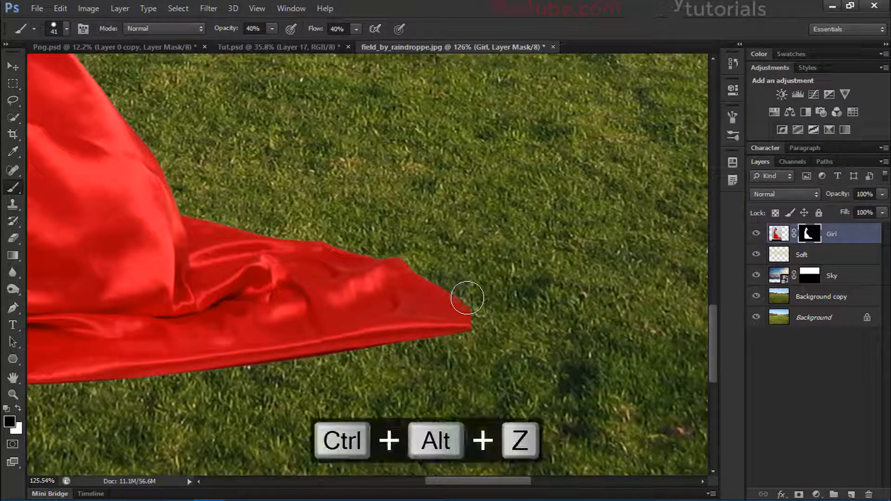
drag(220, 30, 351, 49)
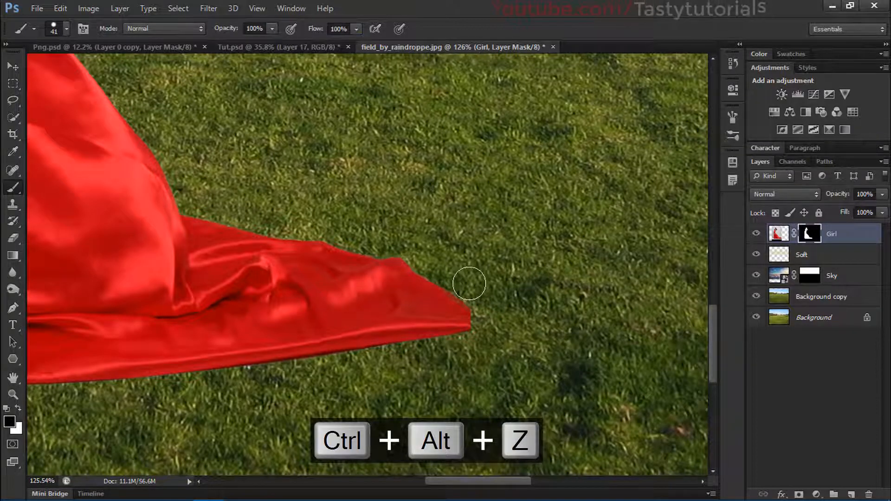
key(ctrl+alt+z)
key(ctrl+alt+z)
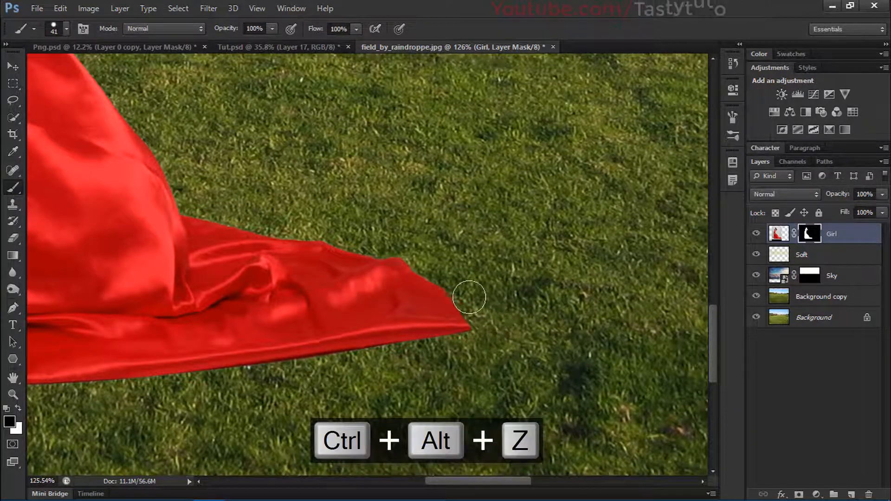
Step: Examine the trimmed train and the lower hem of the dress where it meets the grass
scroll(480, 346, down, 5)
scroll(480, 346, down, 3)
scroll(407, 342, up, 1)
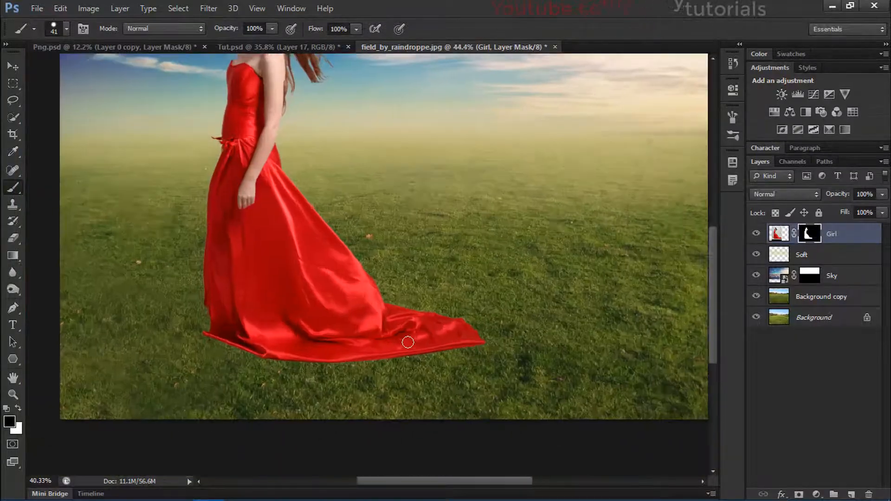
scroll(408, 342, down, 1)
click(13, 66)
scroll(430, 371, up, 3)
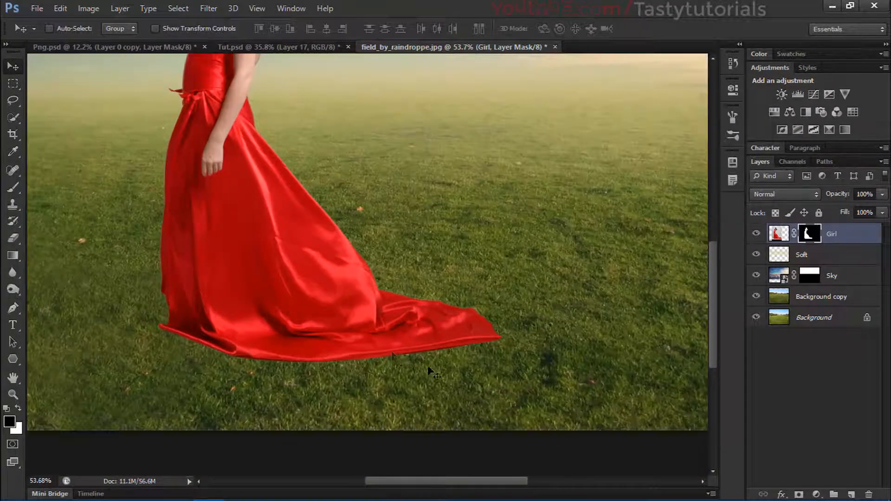
scroll(388, 353, down, 6)
scroll(316, 378, up, 11)
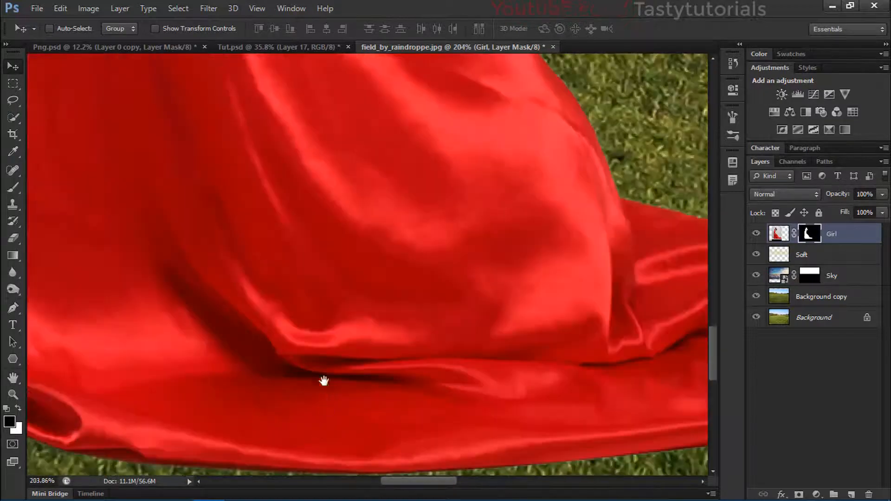
drag(324, 381, 287, 223)
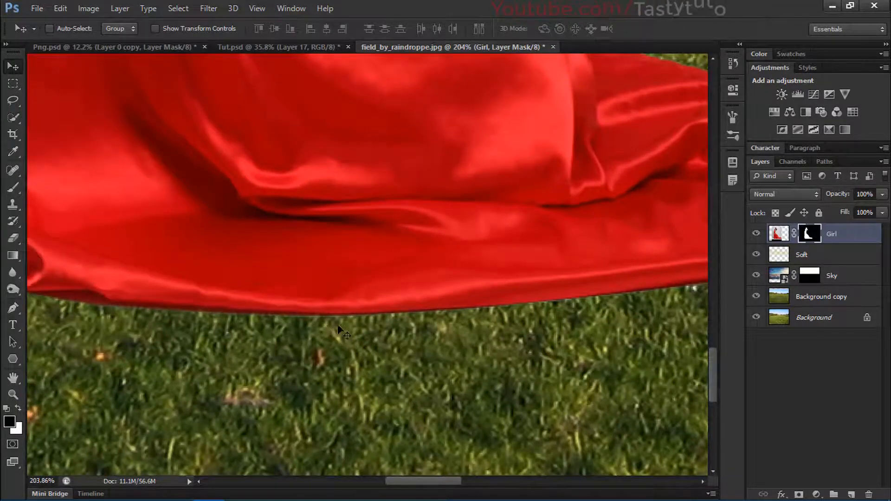
Step: Examine the model's cutout around the hair and dress hem, comparing it with the Girl mask disabled and enabled
scroll(313, 316, down, 7)
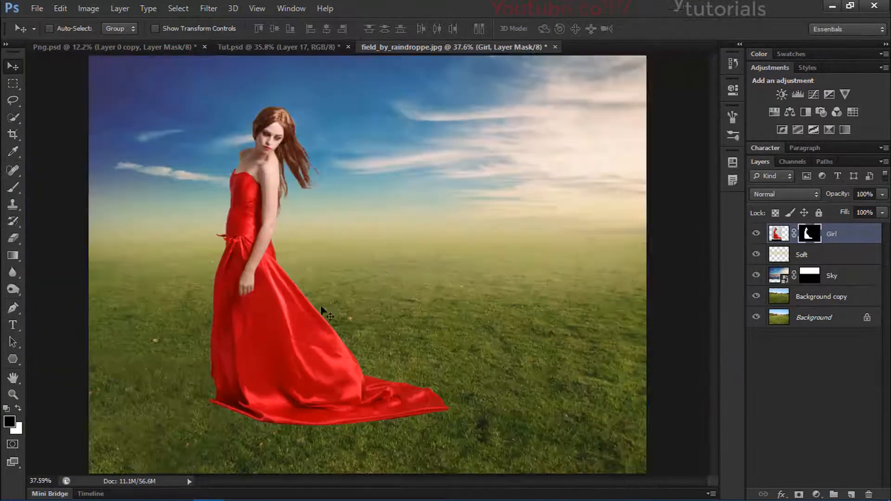
scroll(245, 139, up, 6)
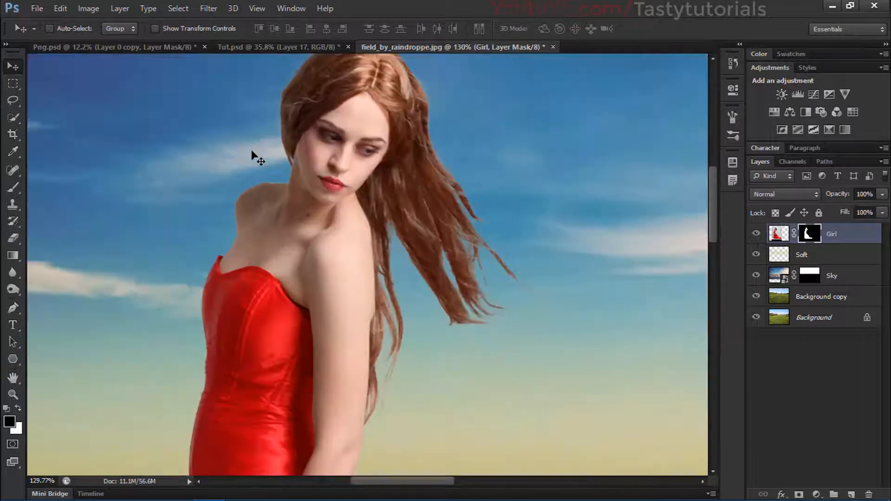
shift+click(810, 236)
shift+click(810, 236)
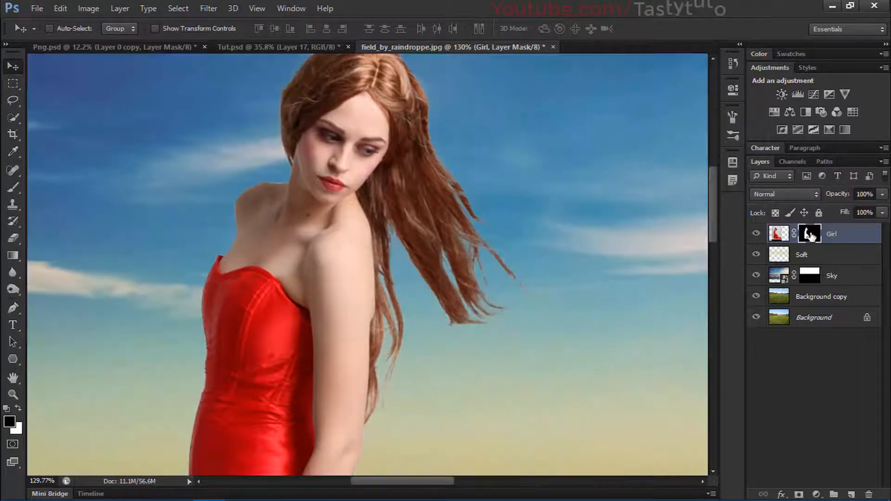
scroll(542, 294, down, 4)
drag(536, 348, 432, 255)
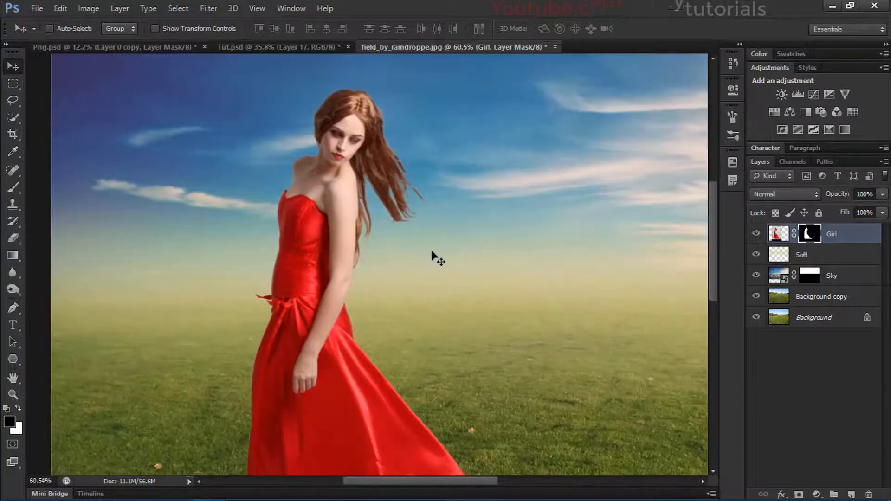
scroll(432, 254, down, 3)
scroll(432, 255, down, 1)
drag(810, 234, 788, 237)
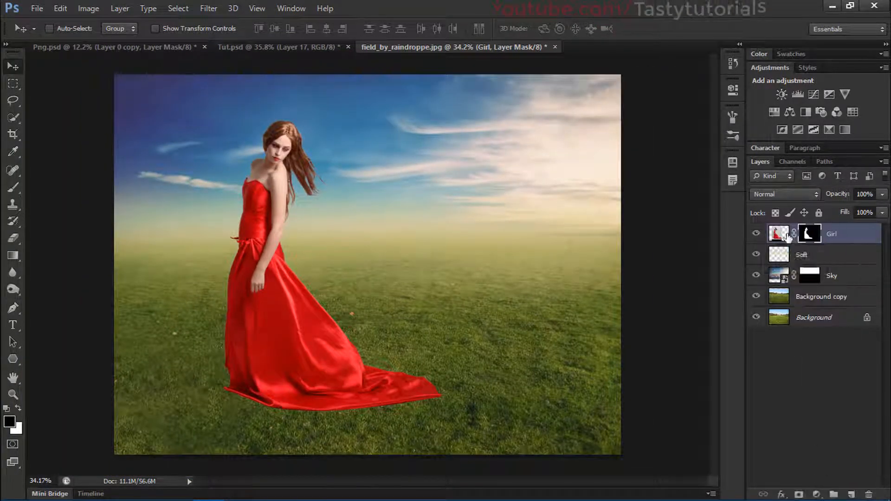
scroll(333, 367, down, 2)
scroll(332, 405, up, 2)
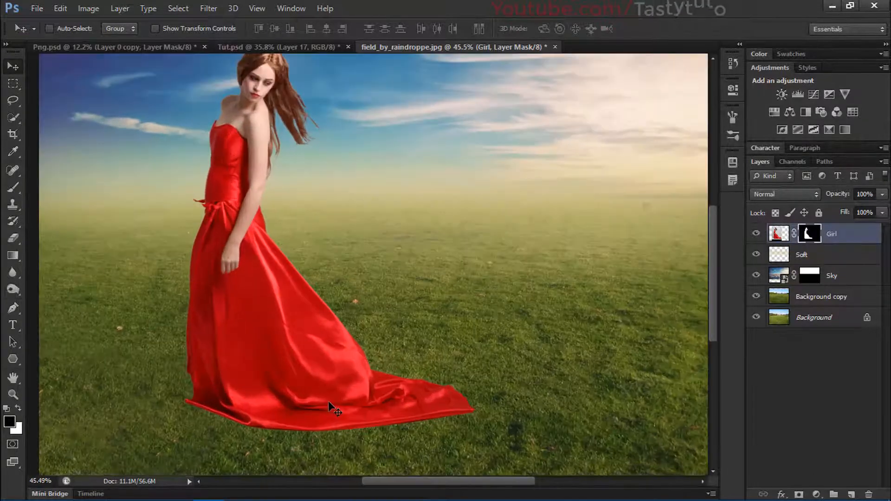
scroll(329, 401, down, 1)
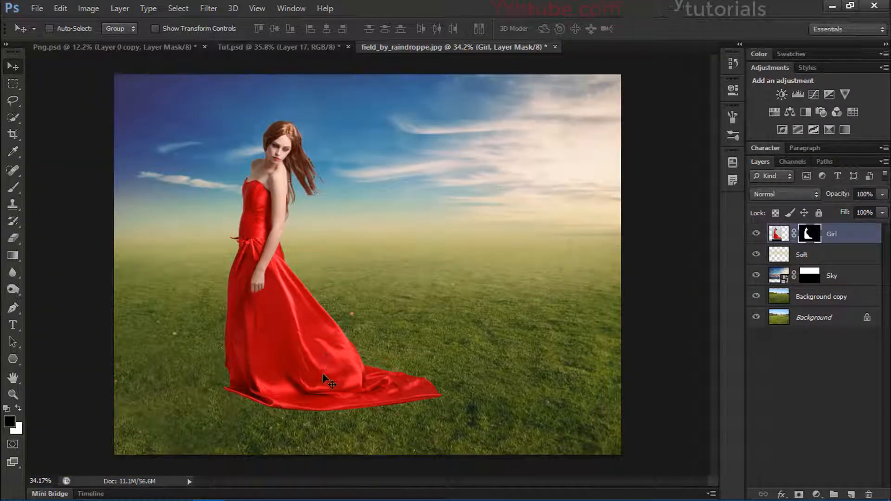
Step: Compare the field composite with the finished reference image in Tut.psd
click(243, 48)
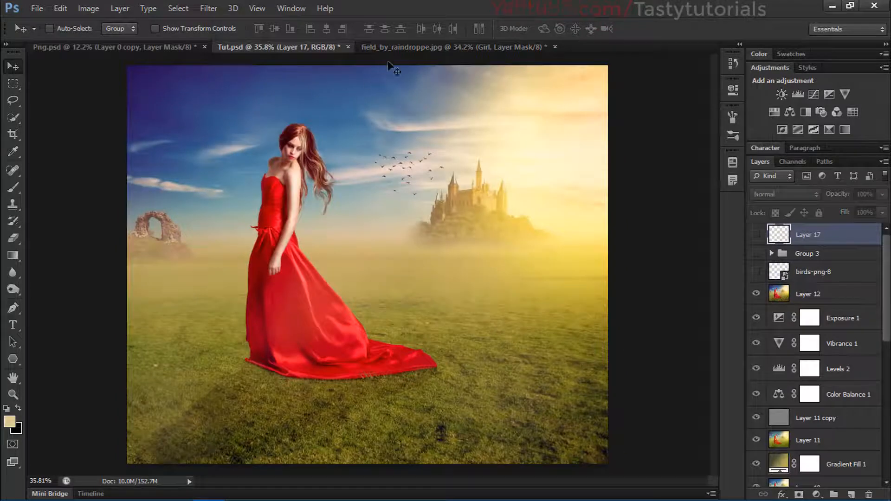
click(395, 49)
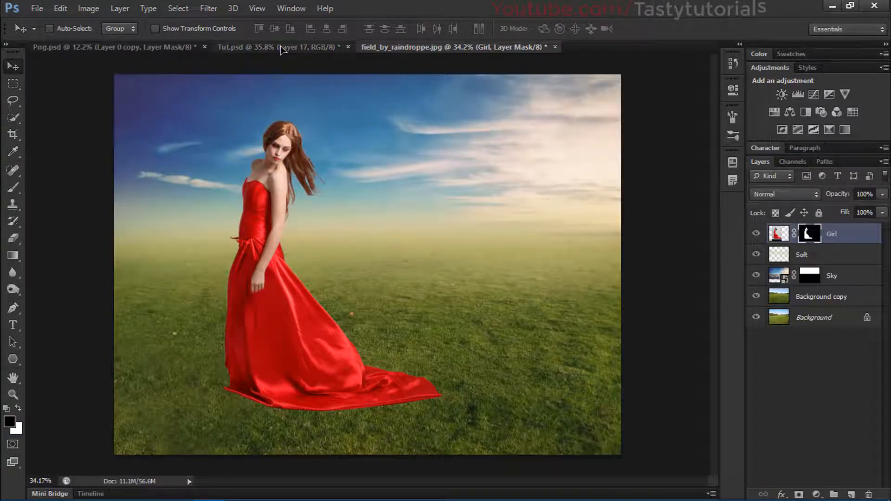
click(282, 48)
click(426, 49)
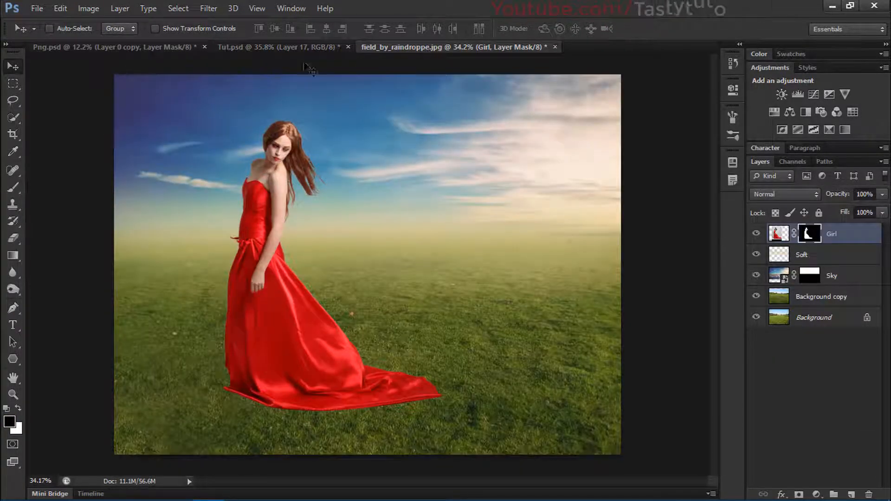
click(278, 48)
click(407, 51)
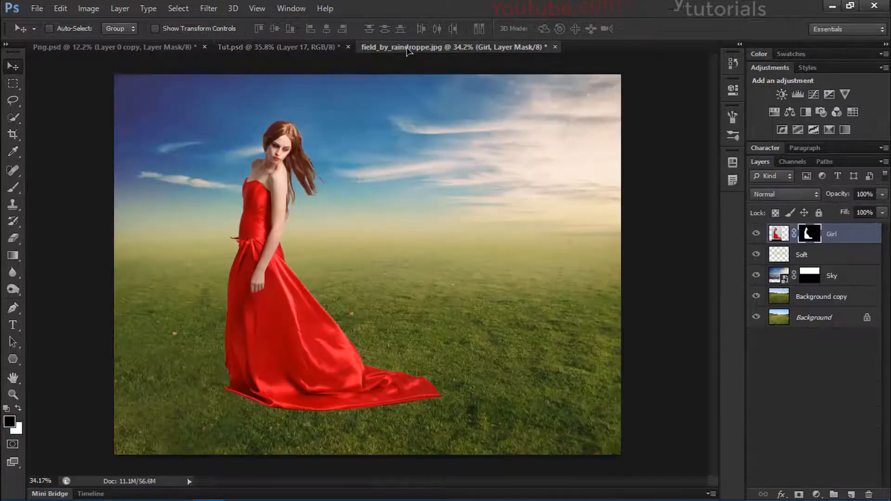
Step: Apply a Perspective transform to the Background copy layer, spreading its lower corners outward to about 134.6% width
click(827, 296)
key(ctrl+t)
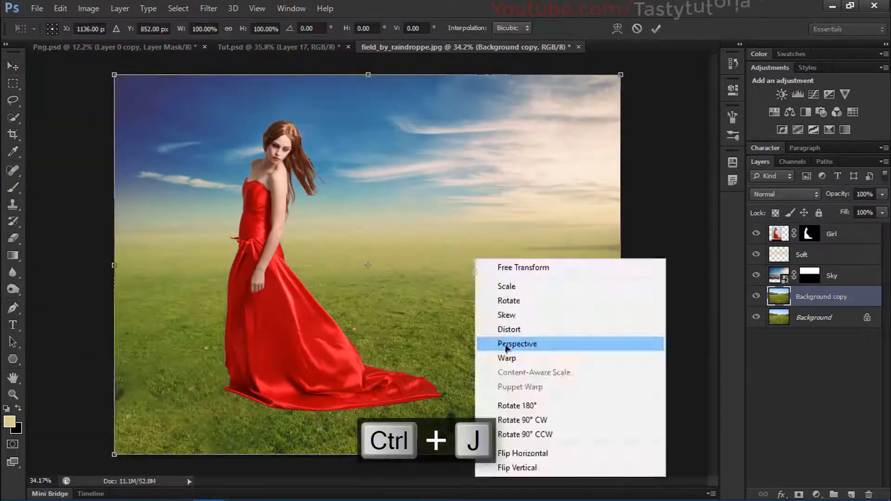
click(517, 342)
drag(621, 454, 722, 428)
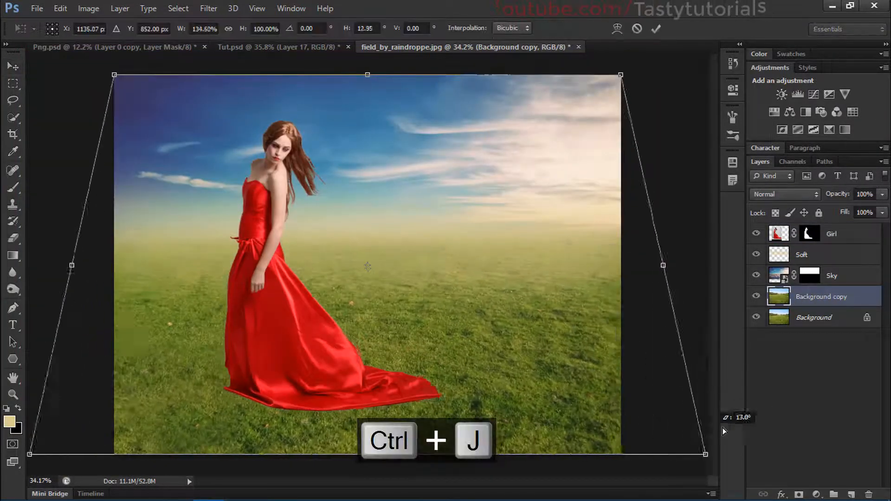
key(Return)
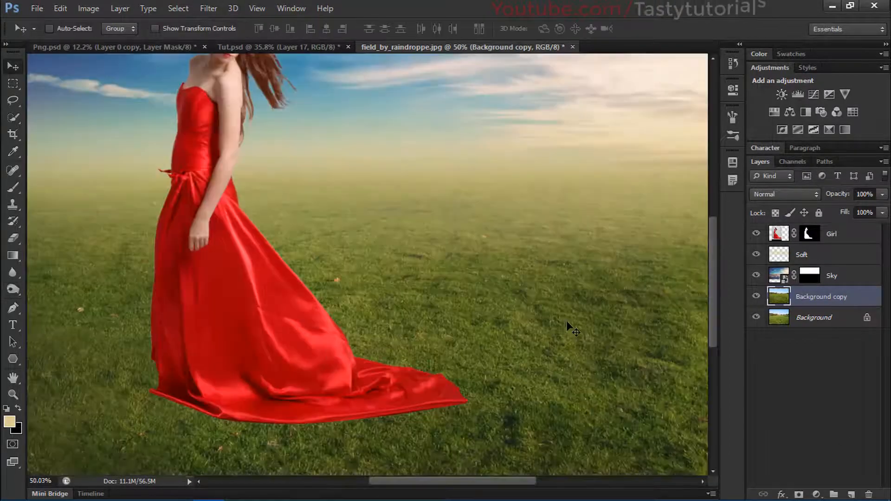
Step: Examine the reshaped grass around the dress and along the lower edge of the image
scroll(357, 371, down, 3)
scroll(306, 455, up, 1)
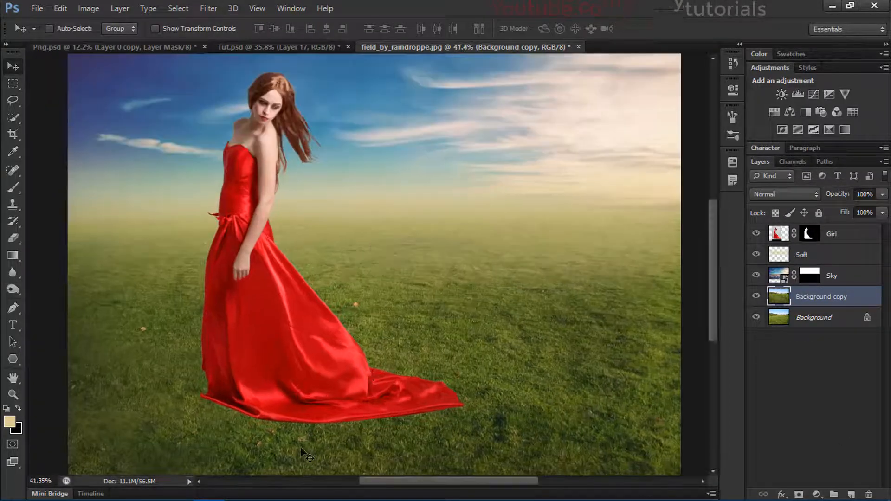
scroll(301, 450, up, 1)
drag(301, 448, 320, 324)
scroll(340, 344, up, 1)
scroll(341, 364, down, 3)
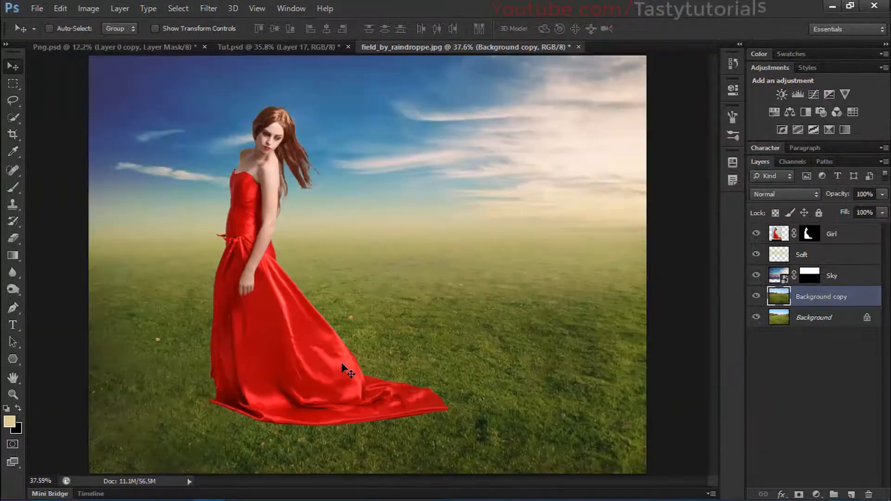
scroll(342, 365, down, 2)
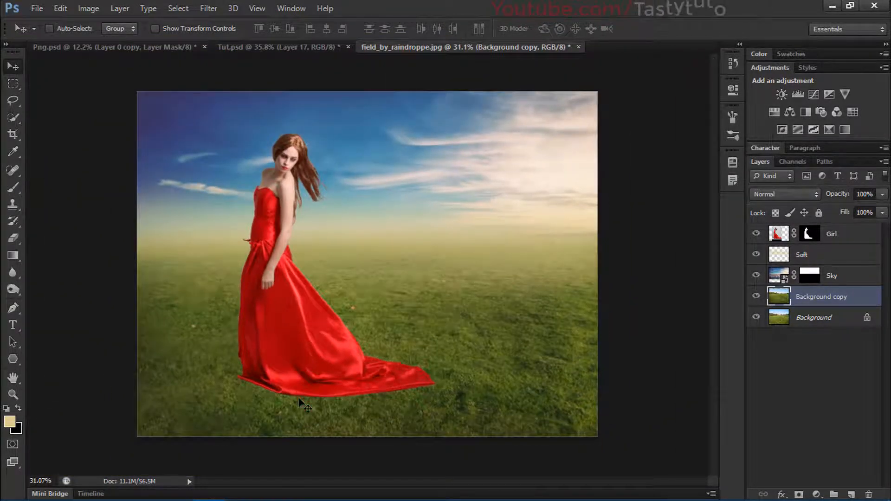
scroll(305, 361, up, 3)
drag(302, 358, 315, 328)
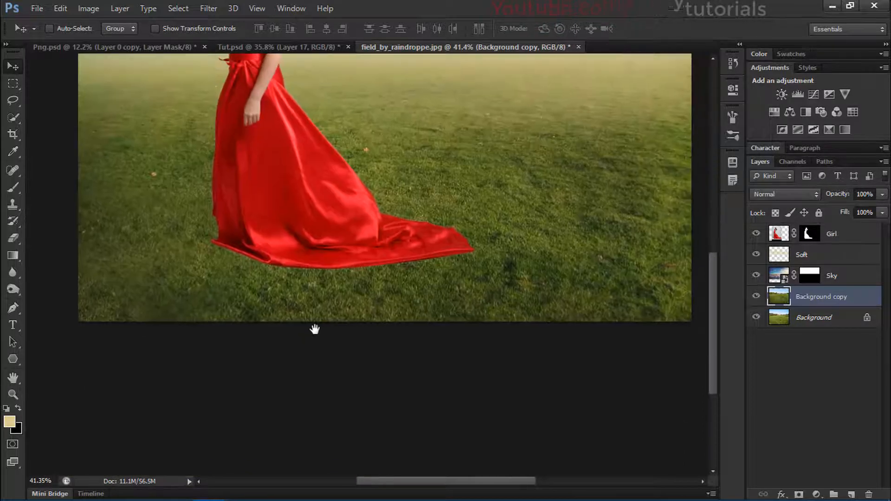
scroll(316, 330, down, 4)
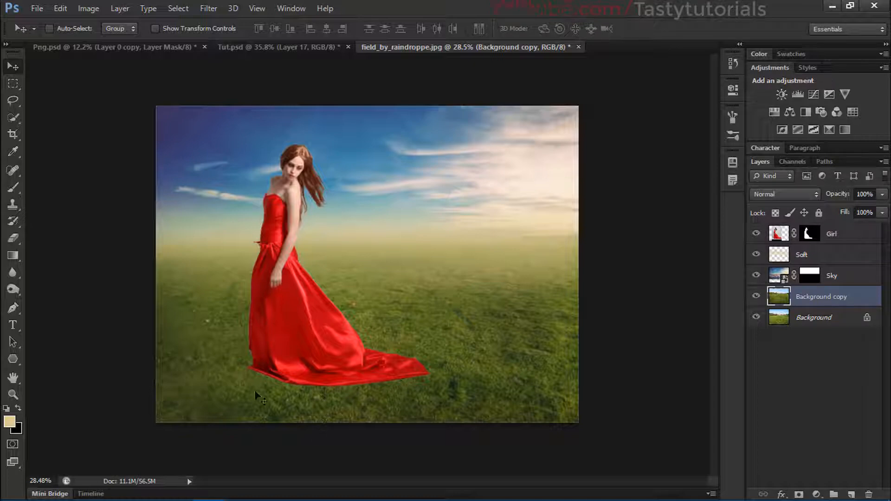
Step: Load the Girl layer's mask as a selection around the model
click(809, 234)
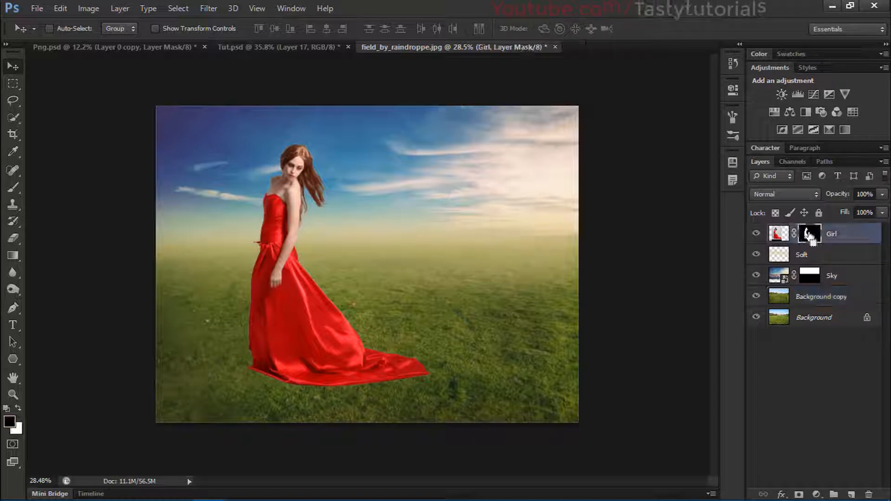
ctrl+click(808, 234)
key(ctrl+0)
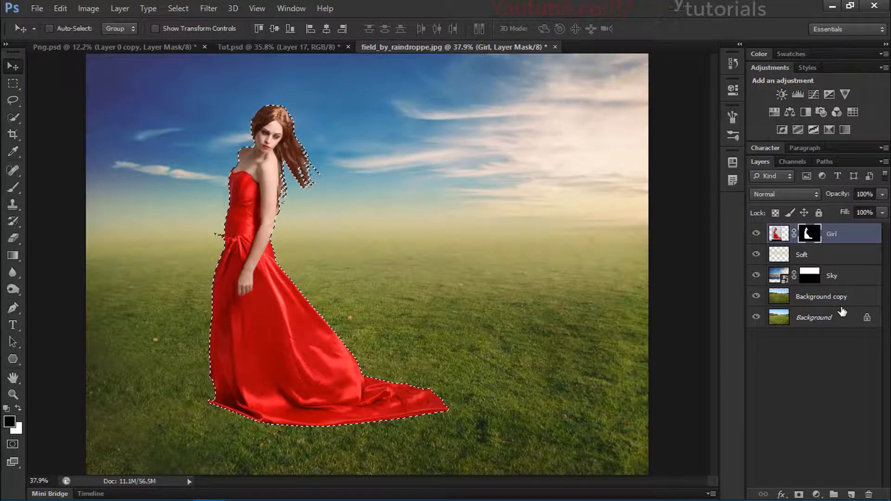
Step: Create a new layer between Soft and Girl and name it Shadow
click(818, 257)
click(852, 495)
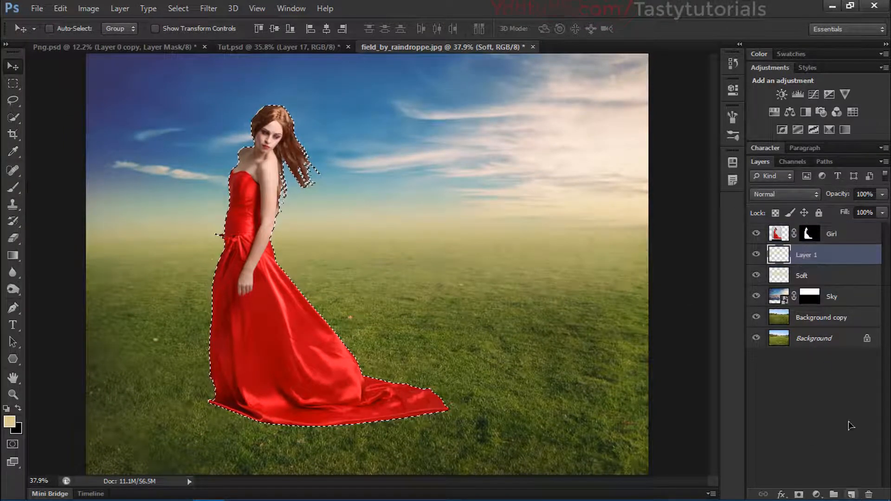
double_click(806, 254)
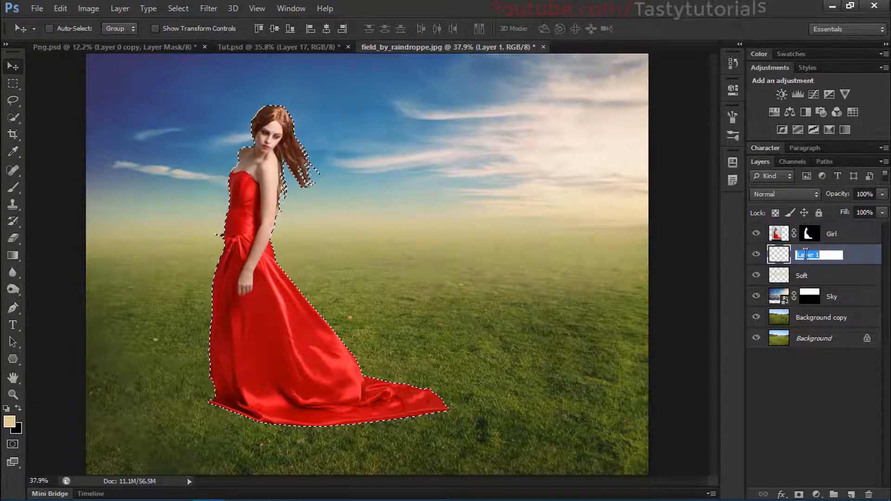
text(Shado)
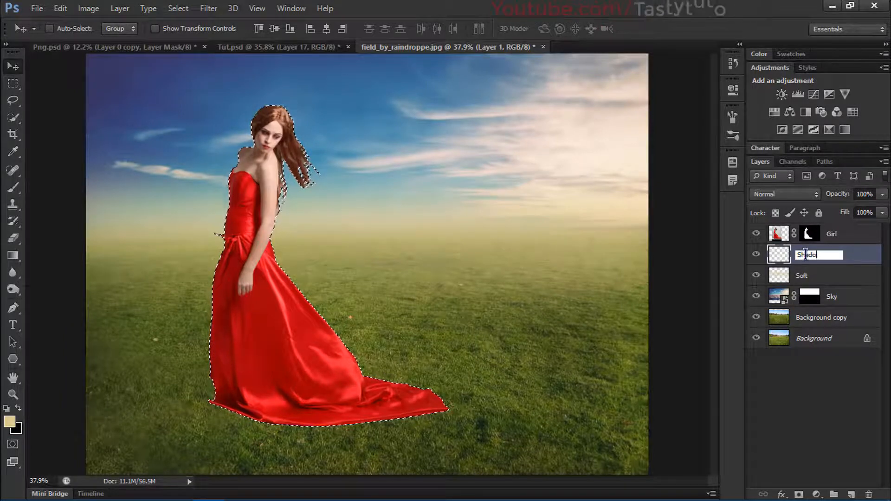
text(w)
key(Return)
Step: Fill the model-shaped selection with the black background colour on the Shadow layer and deselect
scroll(476, 292, down, 2)
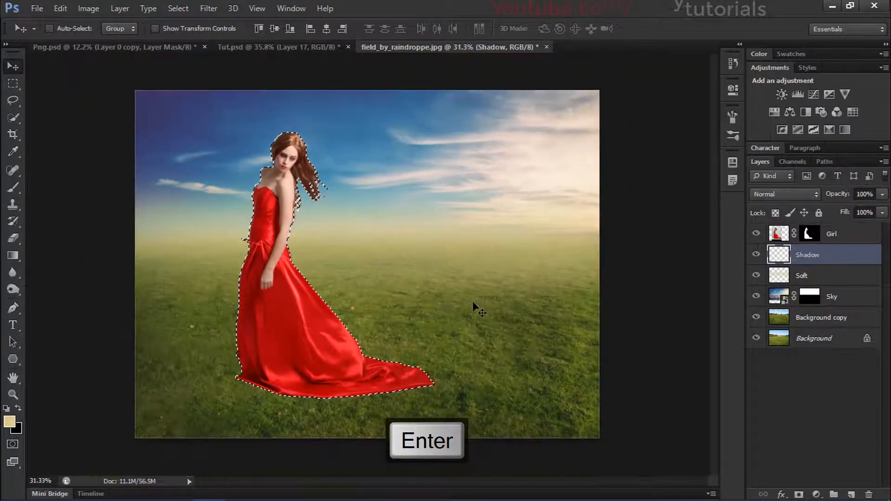
key(ctrl+BackSpace)
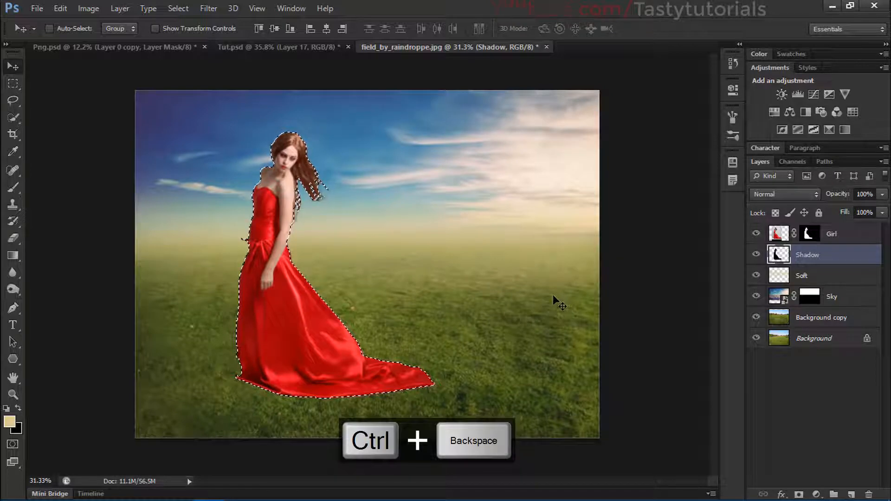
key(ctrl+d)
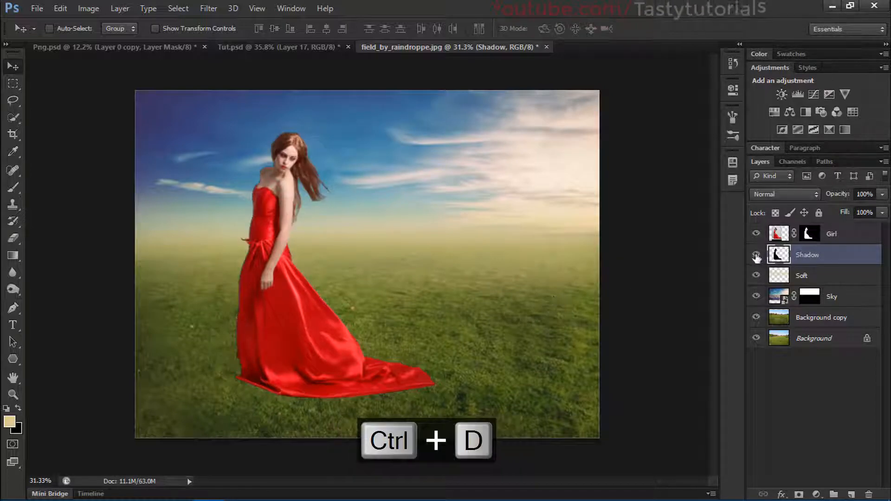
Step: Flip the Shadow layer vertically with Free Transform and place it directly beneath the hem of the dress
key(ctrl+t)
right_click(320, 226)
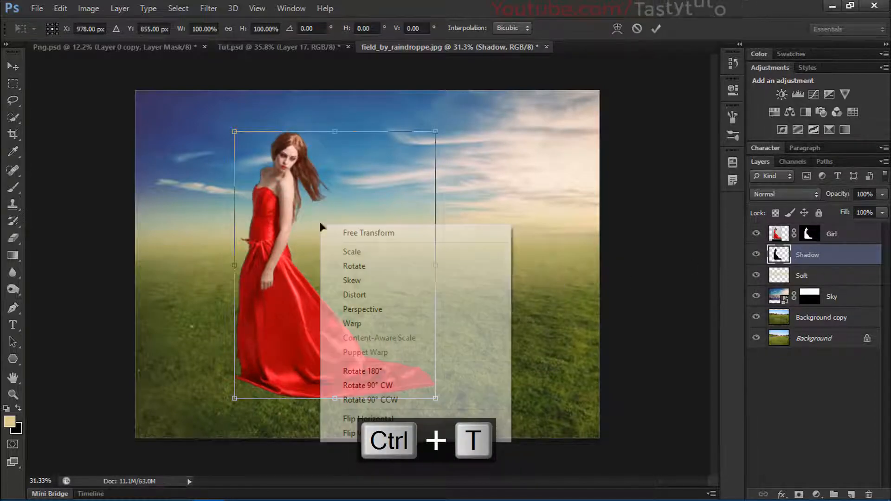
click(339, 434)
drag(343, 203, 363, 422)
scroll(387, 323, down, 1)
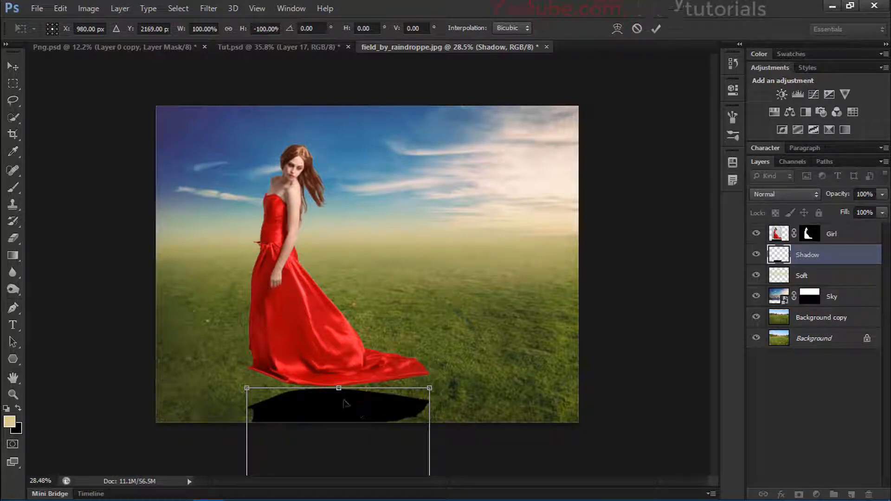
mouse_move(346, 403)
mouse_down()
mouse_move(343, 320)
mouse_move(332, 339)
mouse_move(349, 404)
mouse_up()
Step: Warp the flipped shadow so it follows the dress hem and stretches across the grass toward the lower-left corner of the image
right_click(358, 399)
click(389, 277)
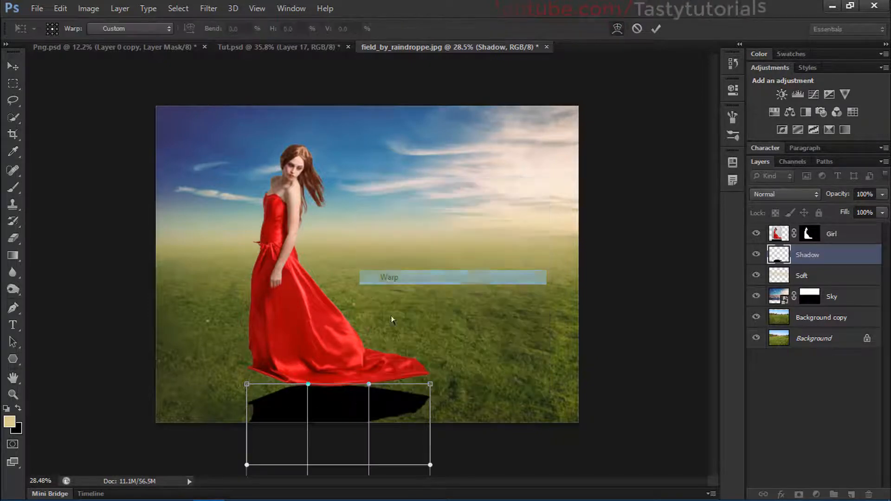
scroll(391, 316, up, 8)
scroll(422, 416, down, 3)
drag(472, 336, 471, 277)
drag(82, 336, 83, 267)
drag(213, 336, 163, 404)
drag(83, 267, 83, 250)
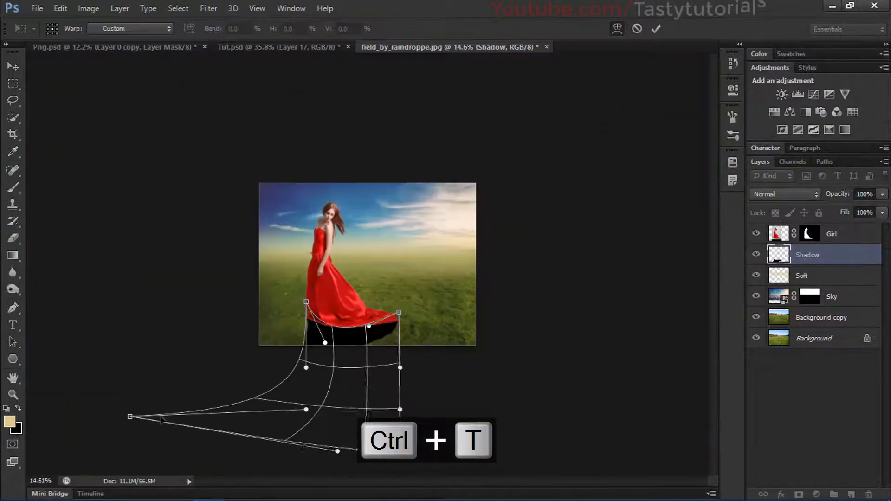
drag(219, 433, 278, 404)
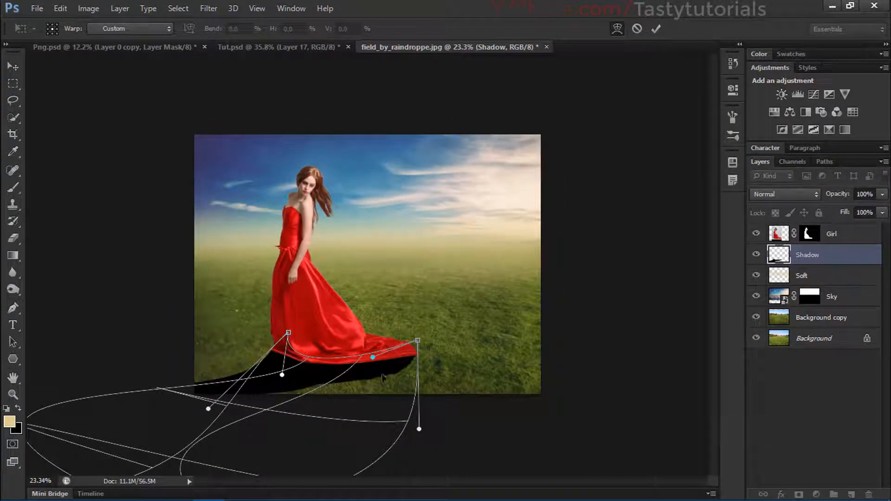
click(661, 31)
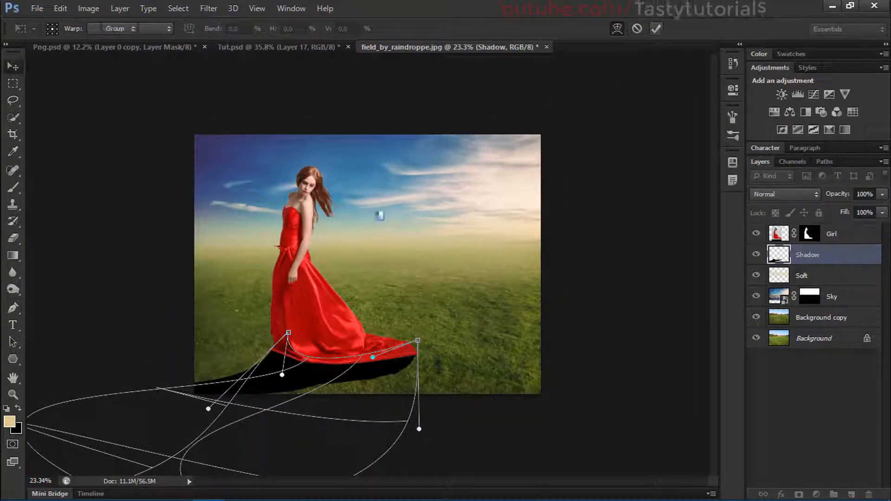
scroll(317, 396, up, 2)
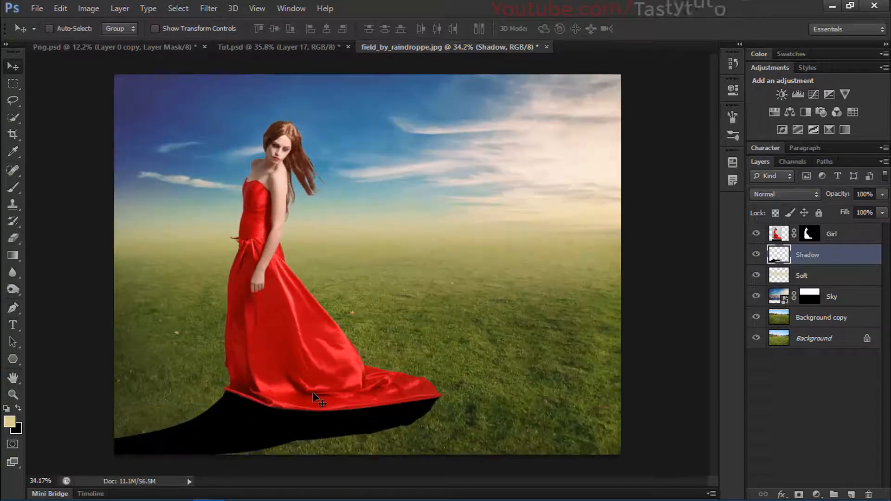
scroll(313, 428, up, 3)
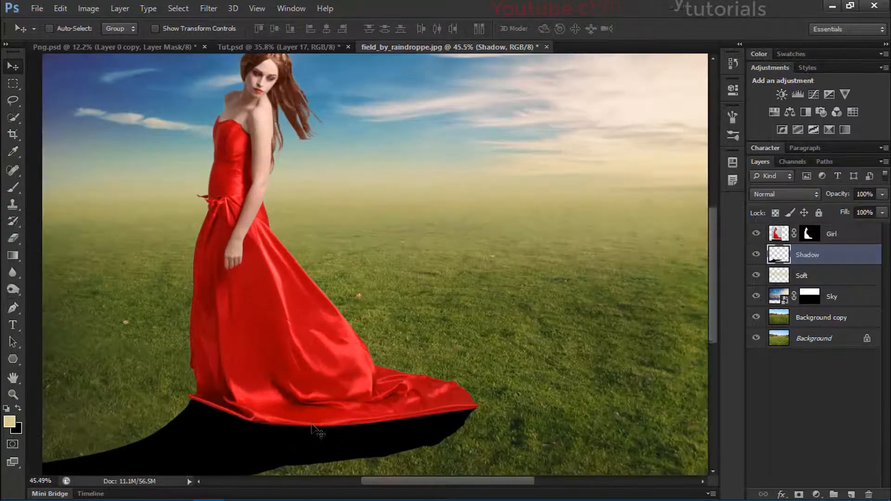
Step: Nudge the Shadow layer slightly up against the dress hem and open the Tilt-Shift blur for it
key(Up)
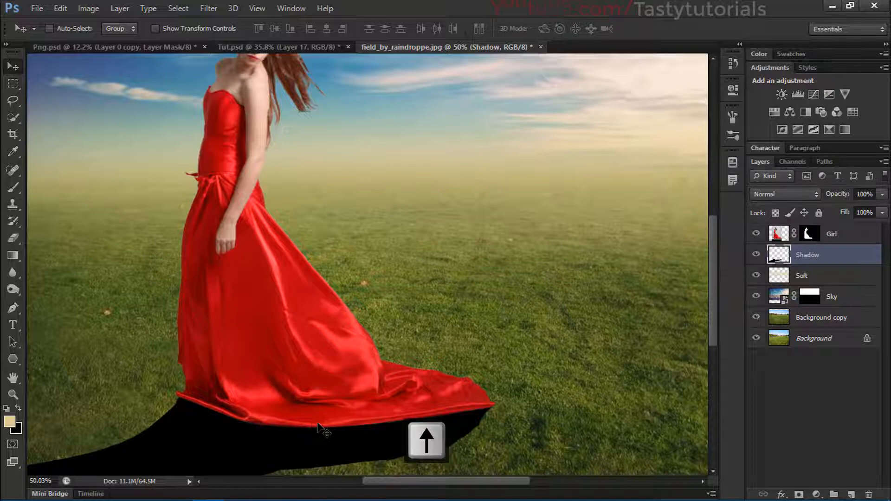
scroll(319, 425, down, 2)
click(208, 8)
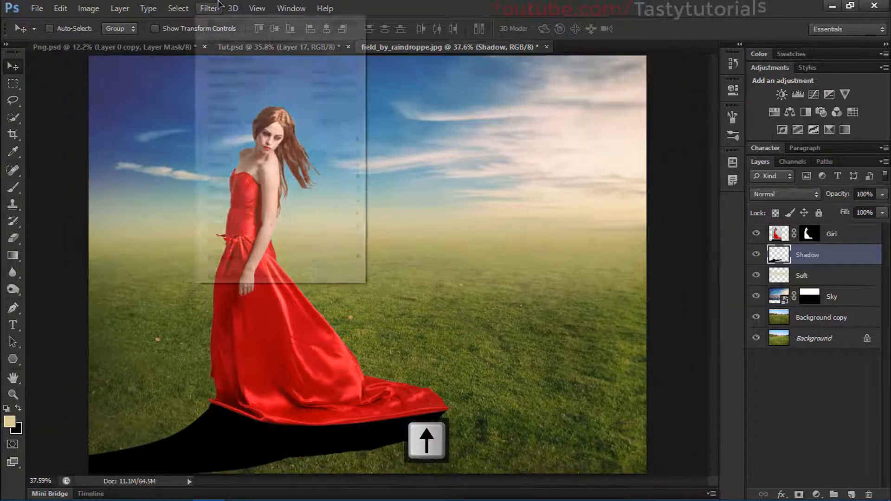
mouse_move(221, 142)
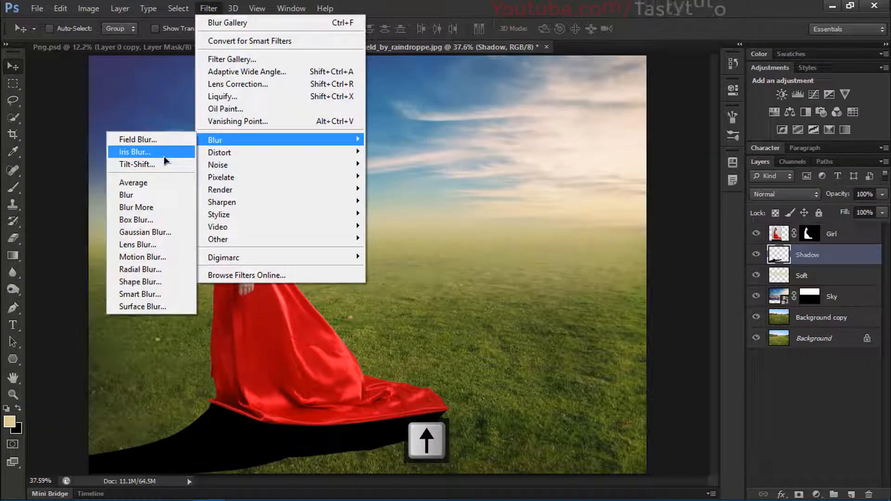
click(137, 164)
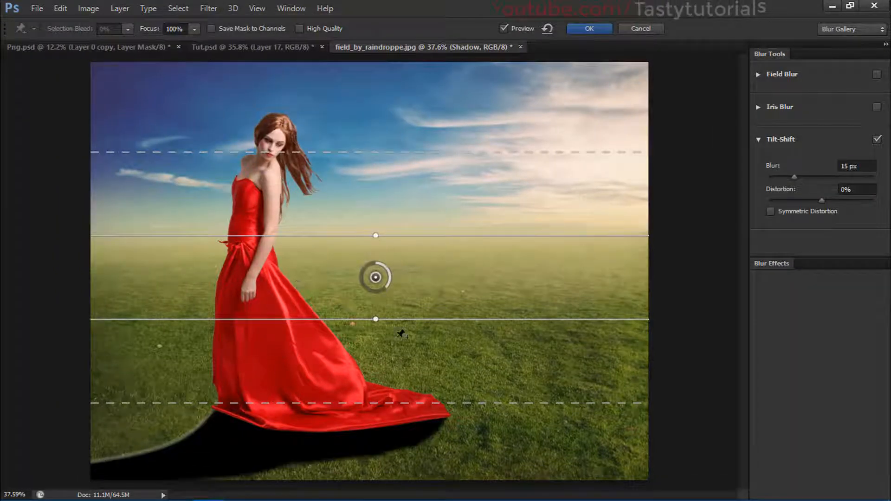
Step: Centre the tilt-shift focus band over the lower dress, tilt it slightly down to the right, and blur the shadow by 88 px
drag(376, 278, 380, 312)
drag(380, 271, 350, 364)
drag(390, 348, 366, 324)
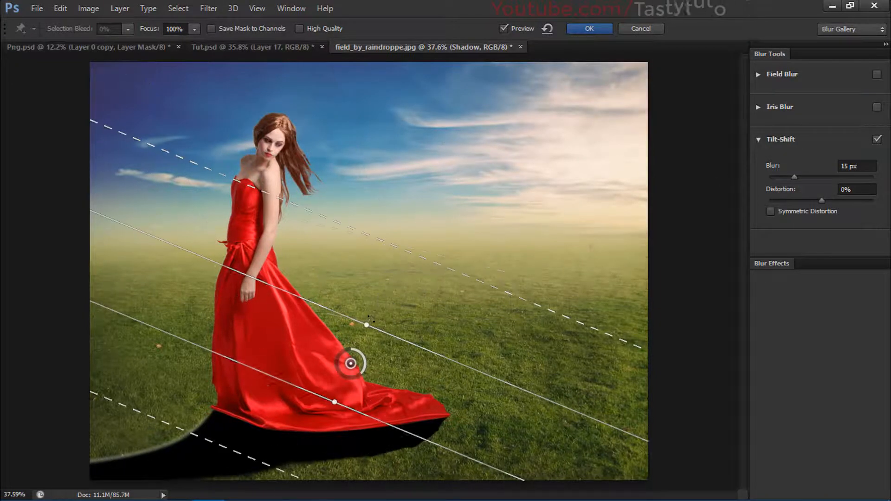
drag(350, 364, 346, 372)
drag(363, 333, 362, 310)
drag(346, 371, 345, 385)
drag(335, 426, 341, 434)
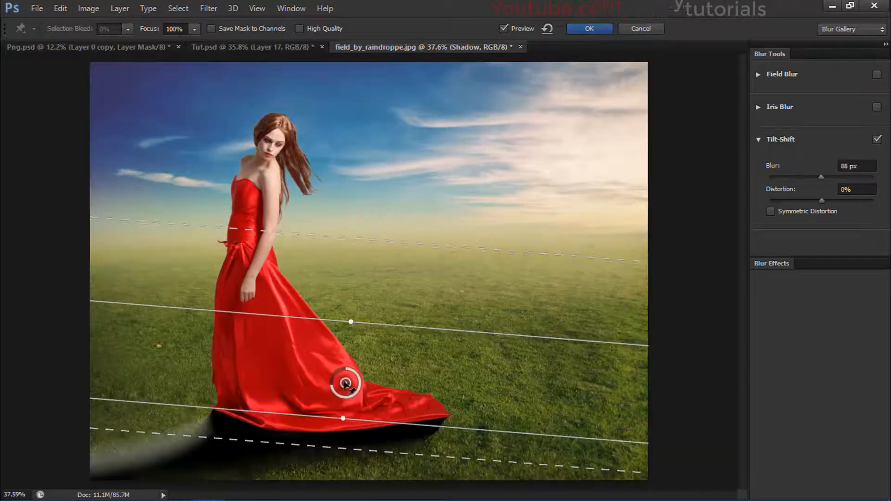
Step: Apply the blur and set the Shadow layer to Multiply at 50% opacity, comparing the image without and with it
key(Return)
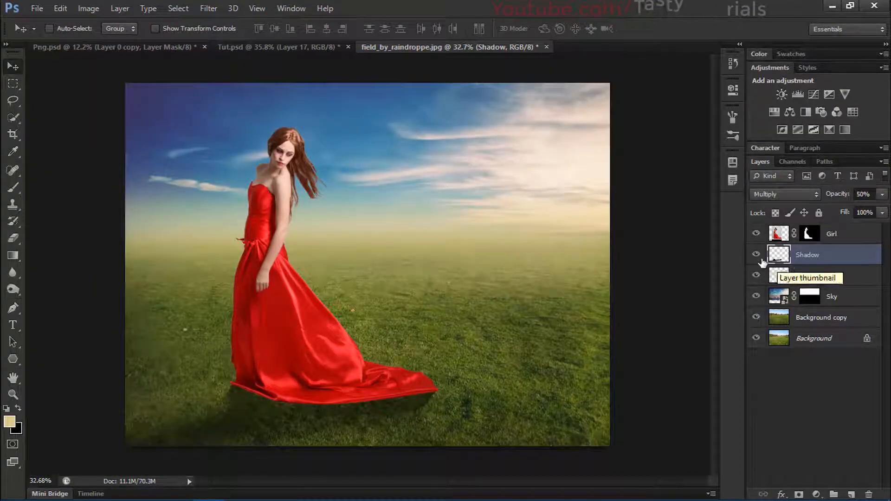
click(759, 256)
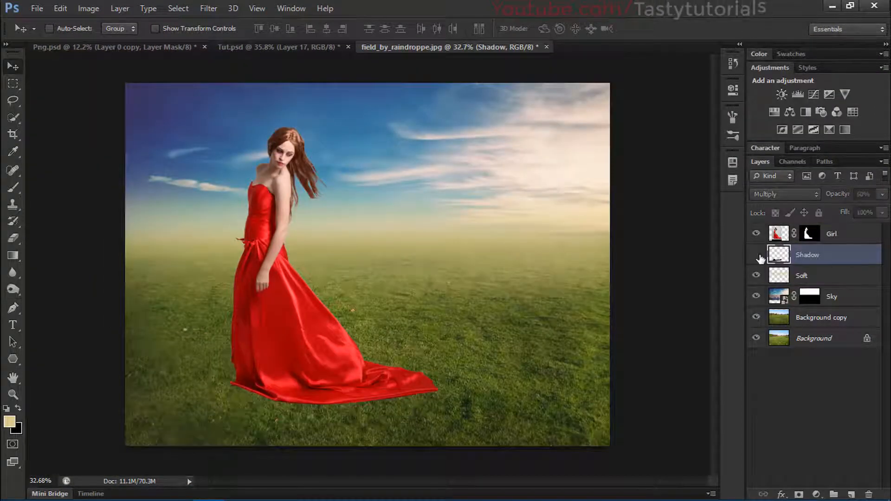
click(758, 255)
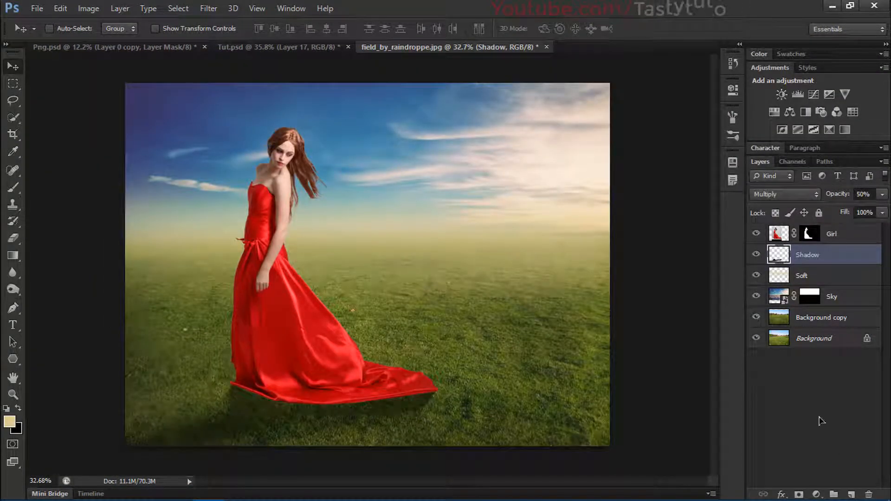
Step: Create a new layer between Shadow and Girl for a contact shadow under the dress hem
click(852, 495)
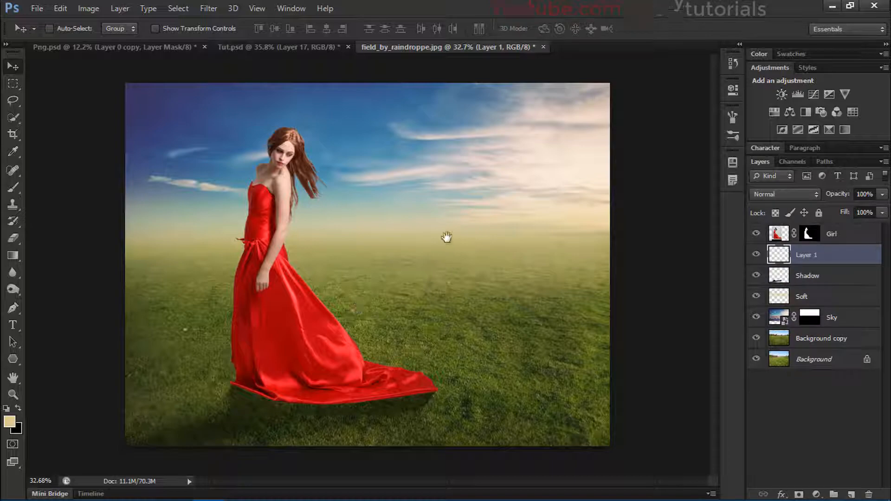
scroll(333, 421, up, 2)
mouse_move(325, 410)
mouse_down()
mouse_move(364, 302)
mouse_move(346, 342)
mouse_up()
scroll(346, 342, up, 1)
Step: Paint a contact shadow along the dress hem with a black 60 px brush at 0% hardness, adding a second layer for more
key(b)
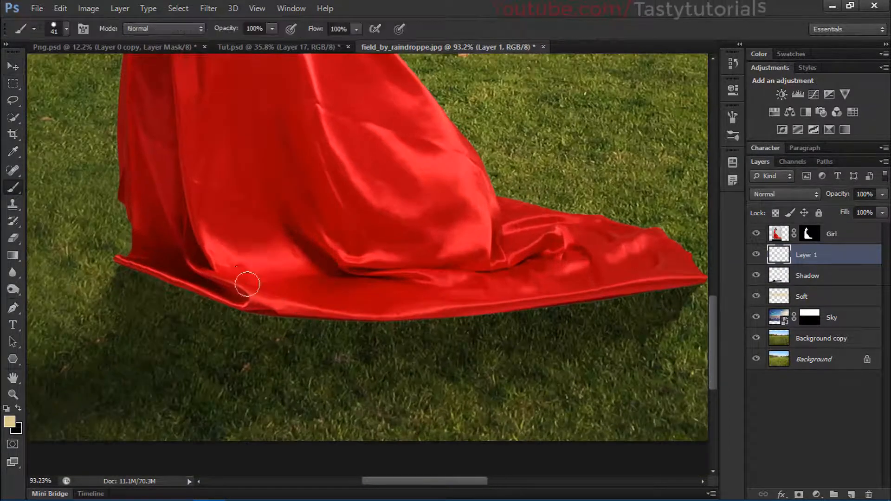
click(19, 409)
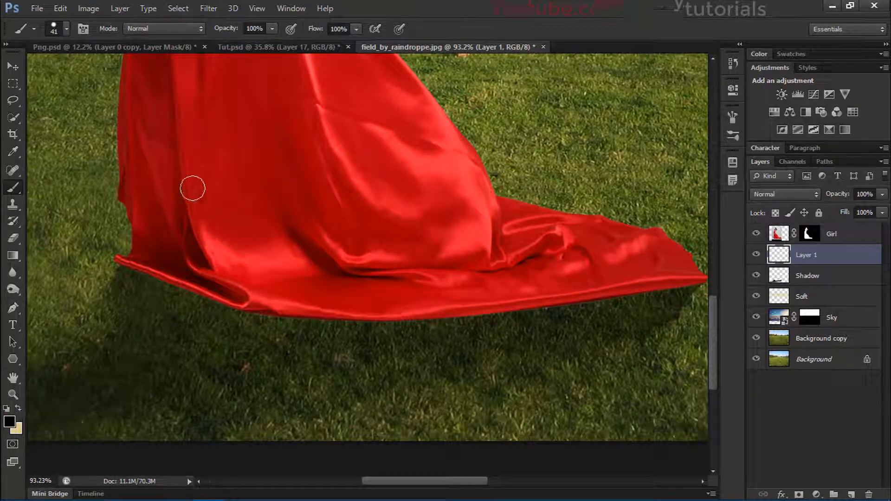
right_click(184, 220)
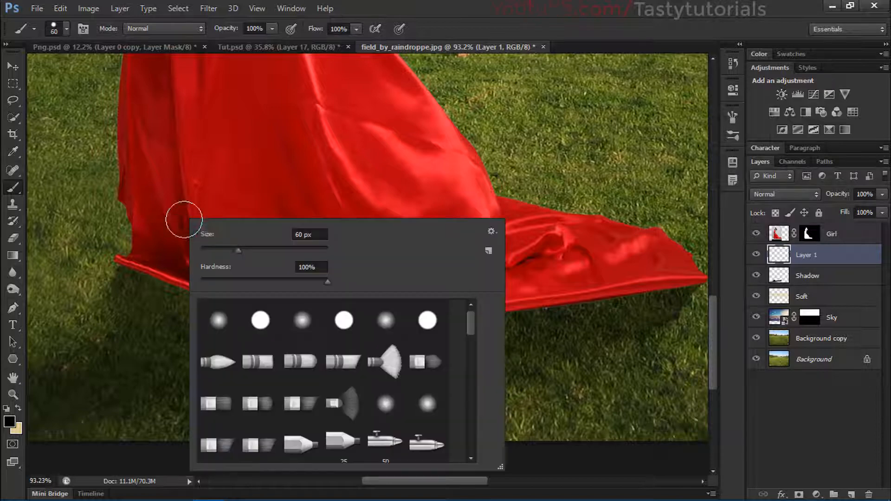
drag(290, 274, 263, 284)
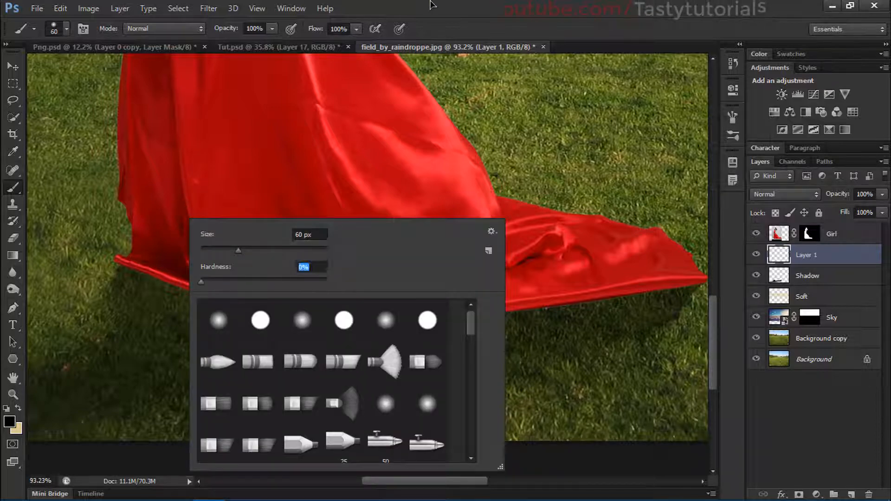
key(Return)
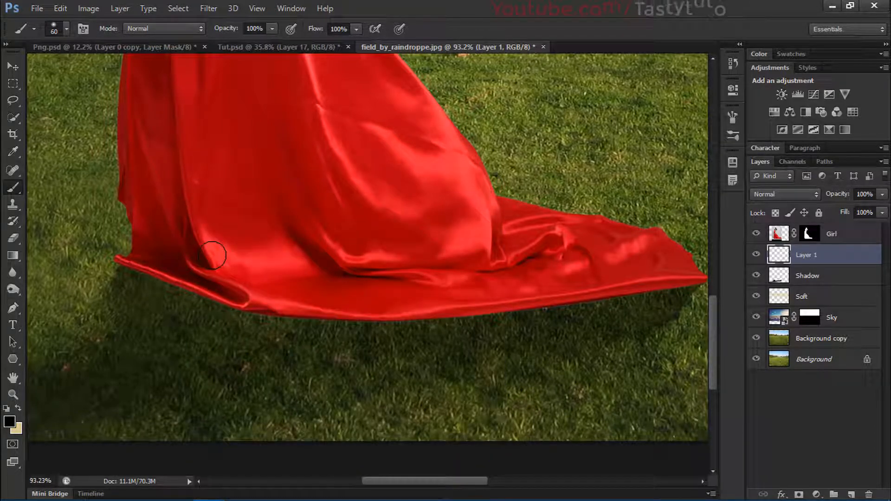
mouse_move(147, 254)
mouse_down()
mouse_move(183, 273)
mouse_move(185, 255)
mouse_up()
key(ctrl+shift+alt+n)
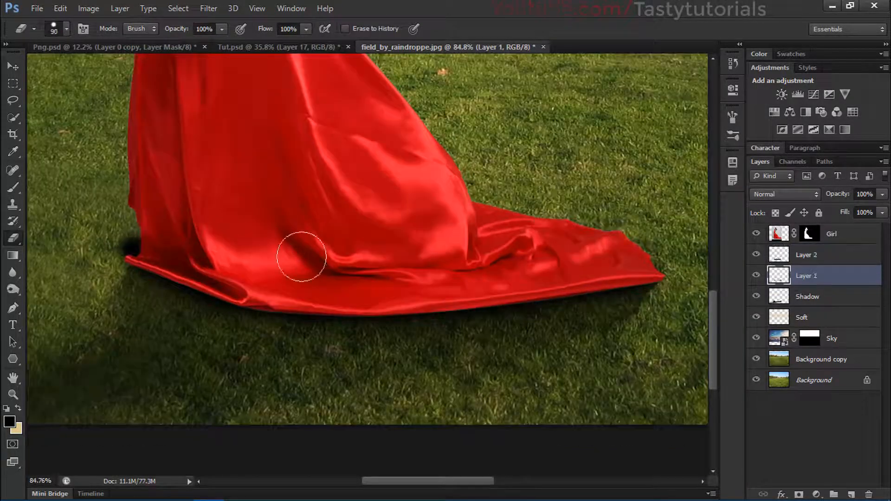
Step: Set the blend mode of both contact shadow layers, Layer 1 and Layer 2, to Overlay
shift+click(831, 255)
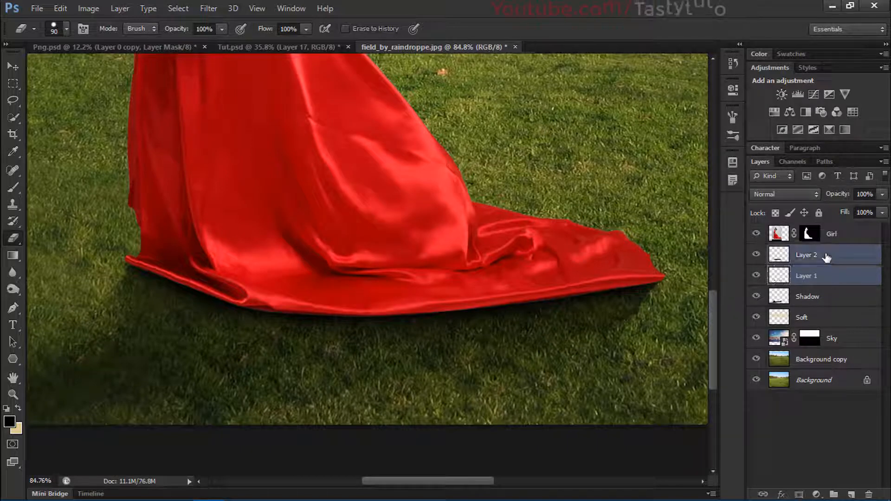
click(785, 194)
click(761, 173)
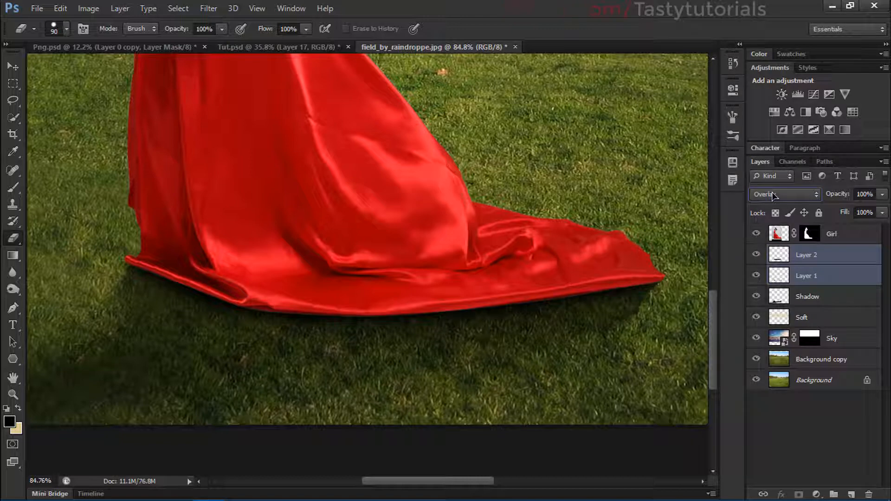
Step: Examine how the shadows meet the dress hem and grass, both close up and in the whole image
scroll(654, 294, down, 6)
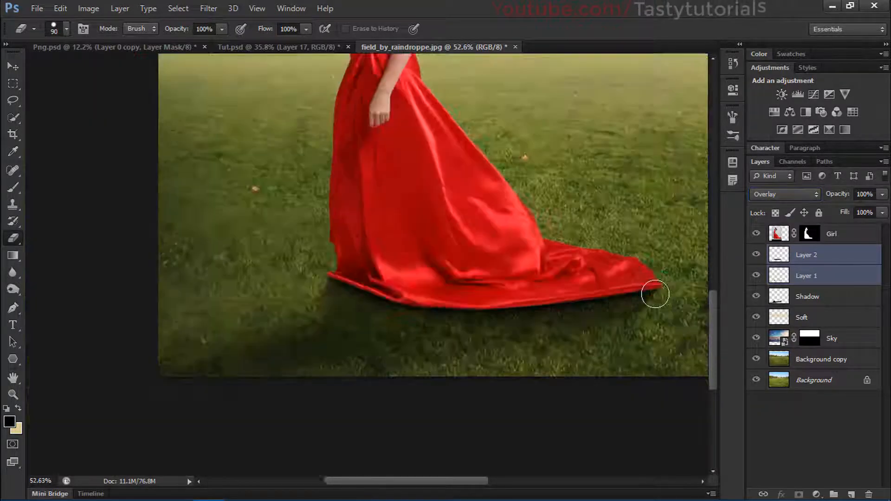
scroll(549, 328, up, 1)
key(v)
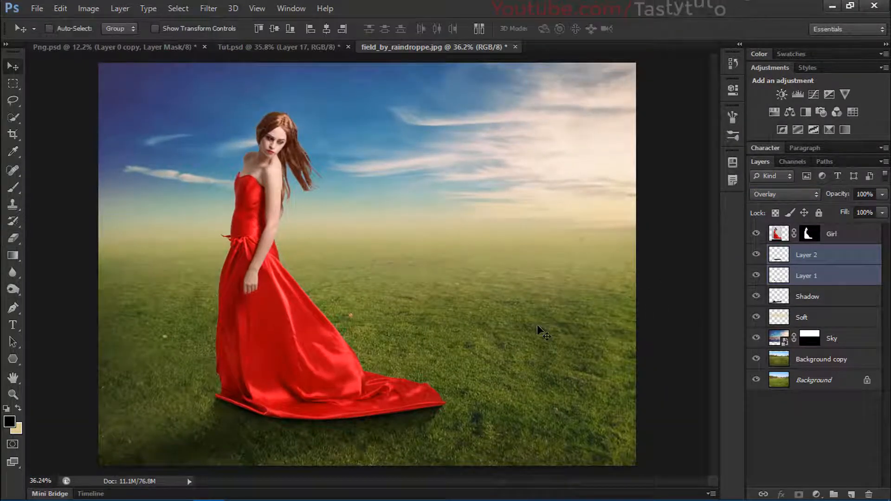
scroll(529, 353, up, 1)
scroll(417, 343, down, 3)
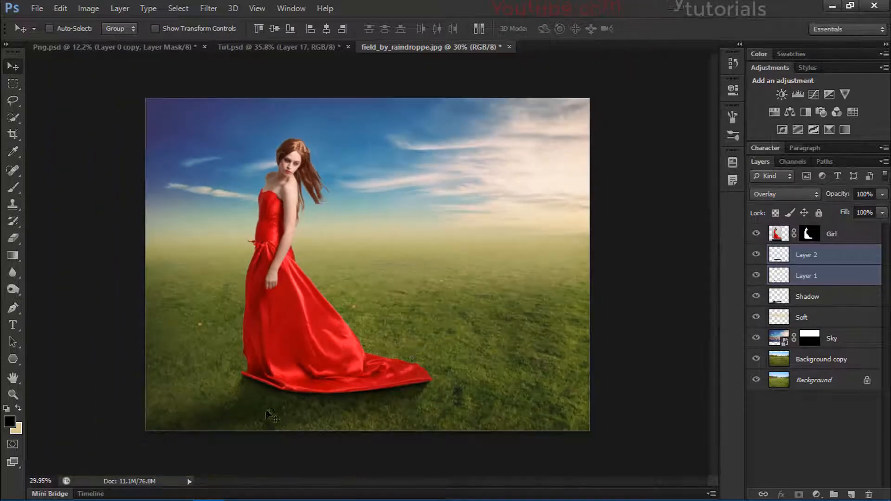
scroll(266, 410, up, 2)
scroll(285, 397, down, 1)
scroll(279, 403, up, 5)
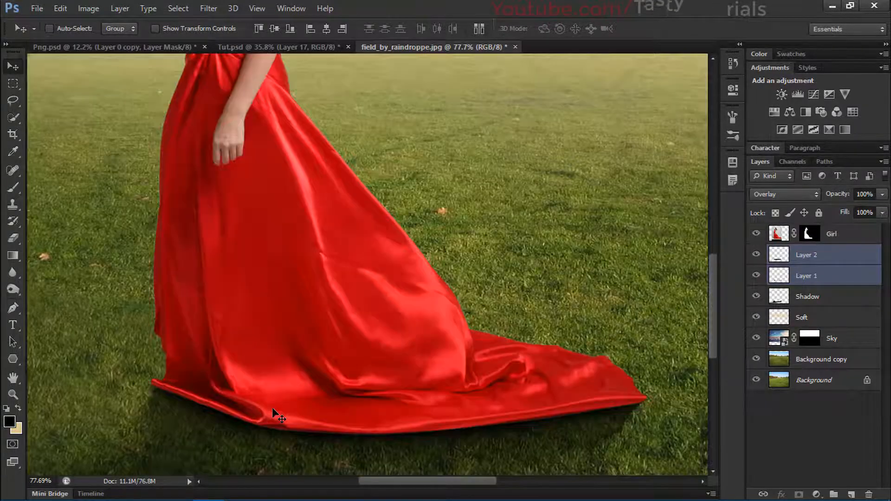
scroll(272, 407, up, 2)
drag(293, 361, 274, 309)
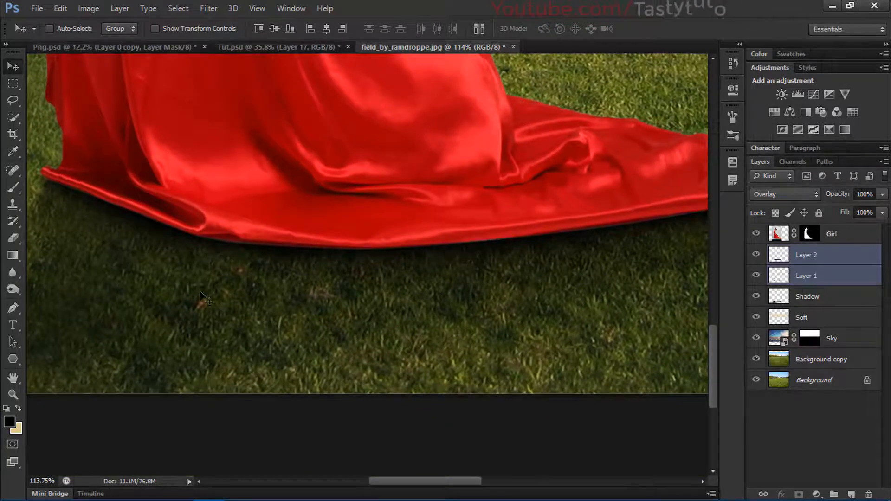
scroll(203, 300, down, 4)
Step: Apply the Girl layer's mask permanently to the layer
click(793, 237)
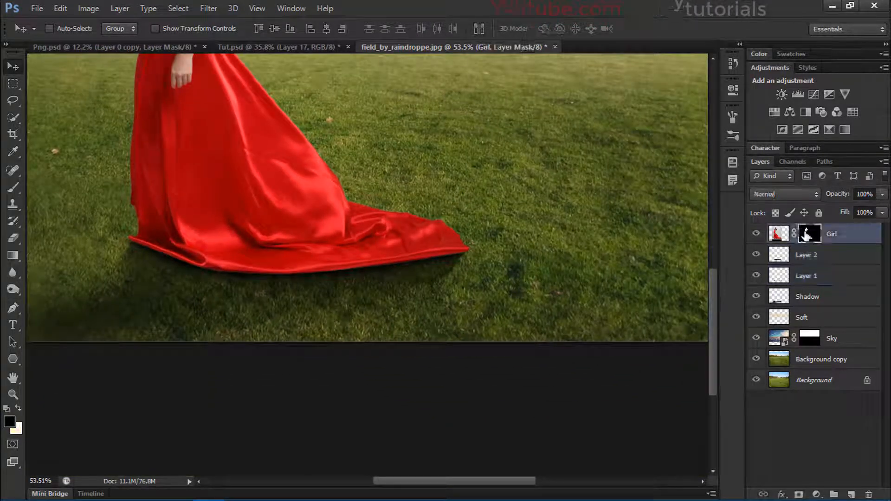
drag(806, 236, 869, 496)
click(427, 193)
scroll(381, 241, down, 3)
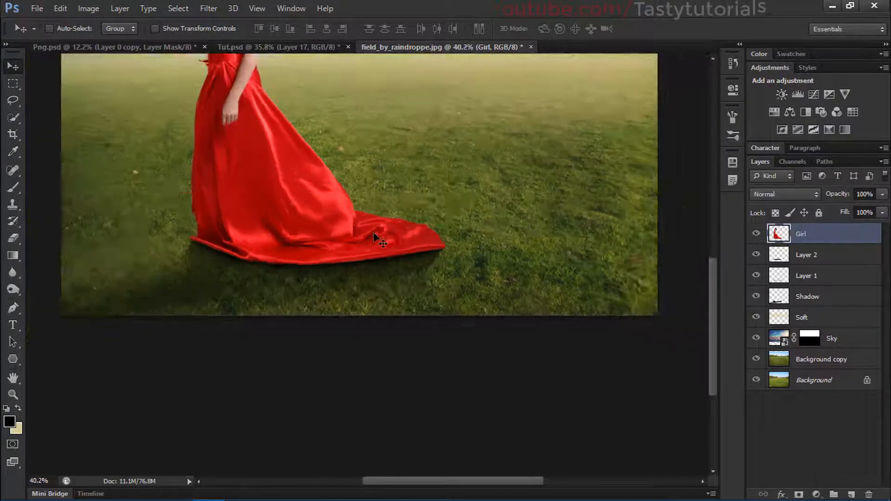
Step: Defringe the edges of the Girl layer with a width of 5 pixels
click(204, 10)
mouse_move(87, 4)
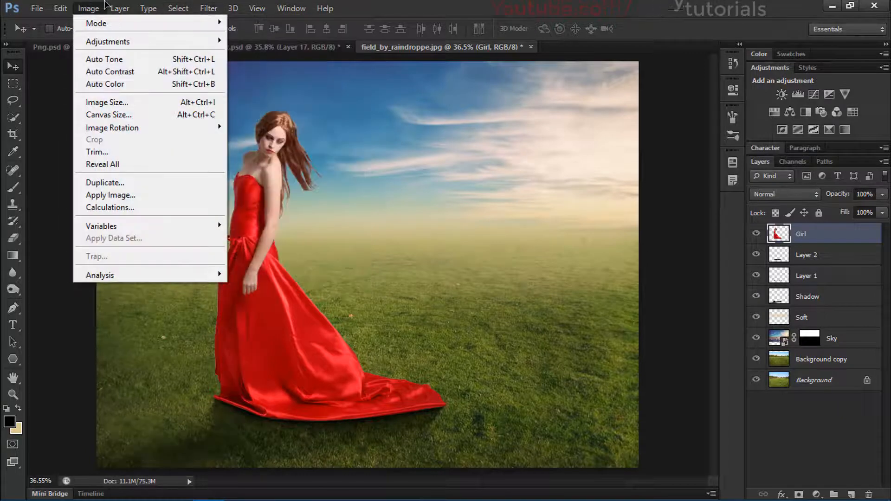
mouse_move(116, 7)
mouse_move(241, 451)
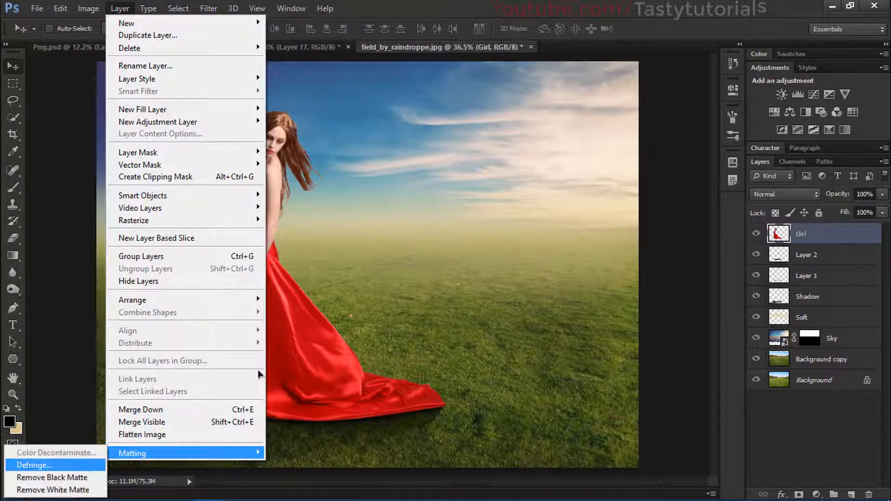
click(69, 465)
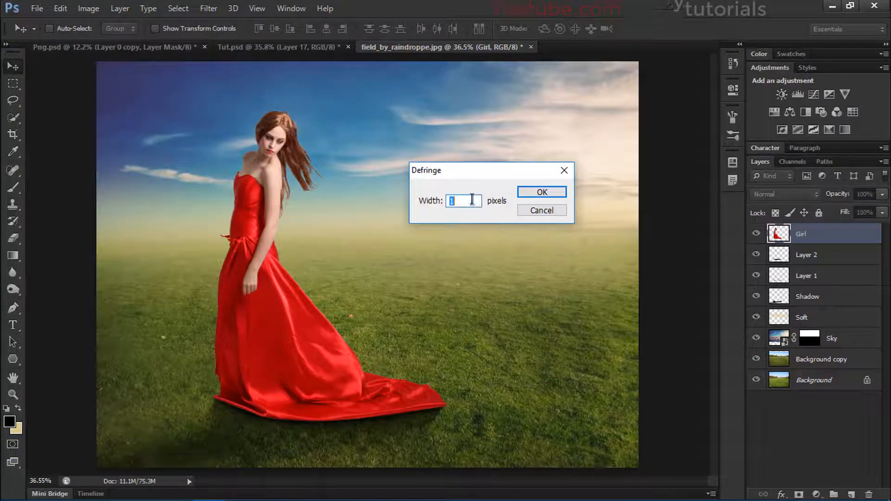
text(5)
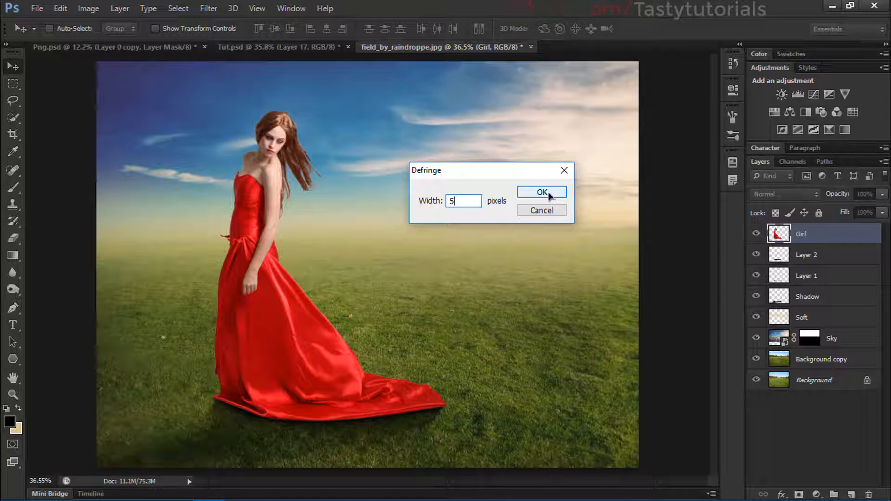
click(547, 192)
Step: Inspect the defringed dress edges and the contact shadow close up and in the full composition
scroll(294, 426, up, 5)
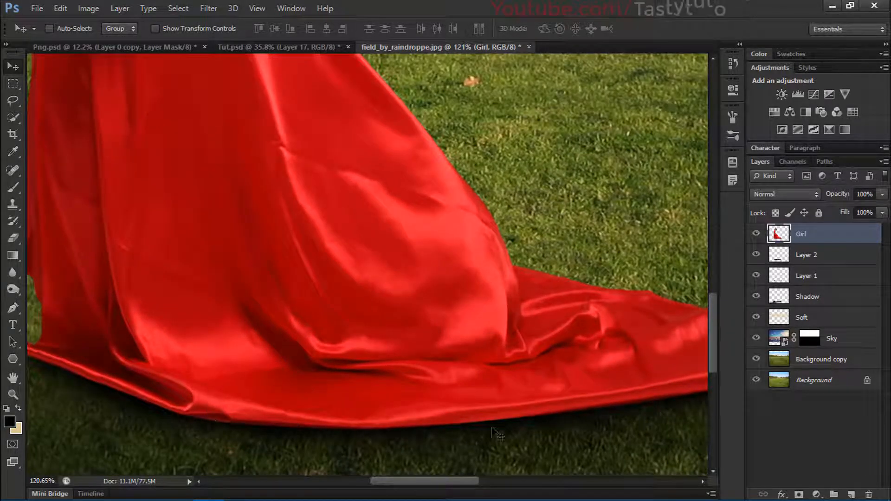
scroll(298, 313, down, 5)
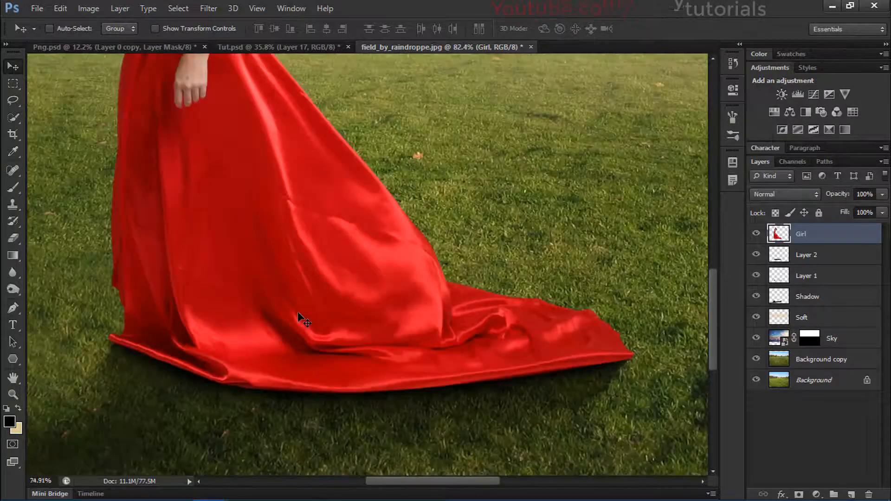
scroll(301, 310, down, 1)
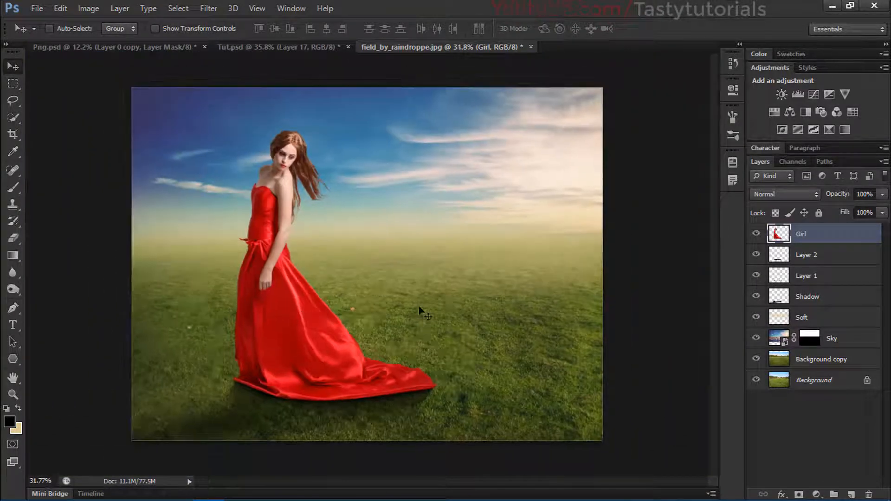
scroll(348, 371, up, 2)
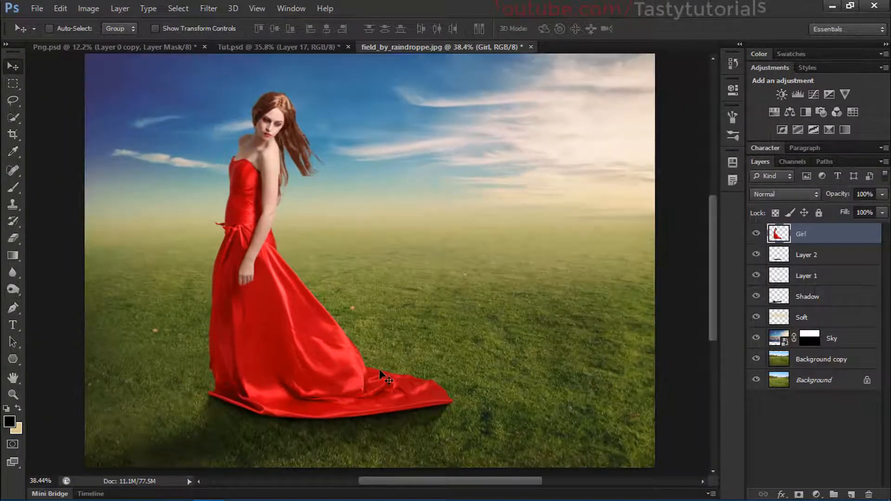
scroll(380, 369, down, 3)
scroll(418, 404, up, 6)
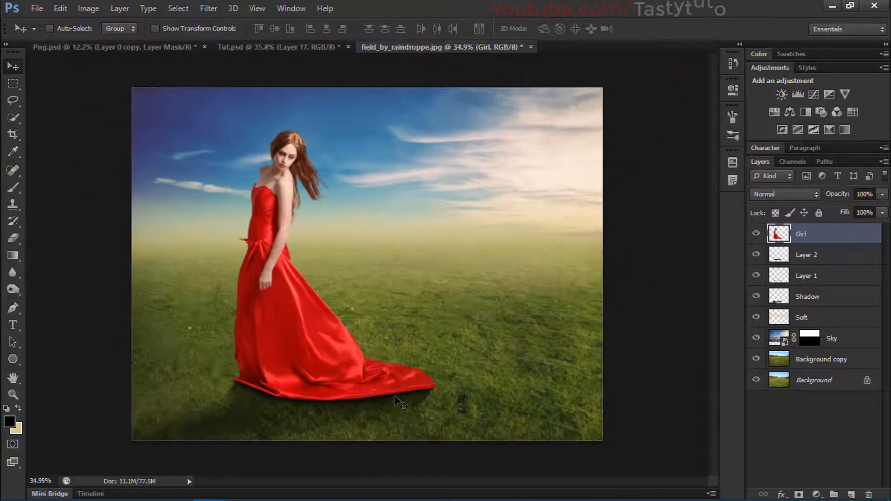
scroll(430, 419, up, 1)
scroll(431, 420, down, 3)
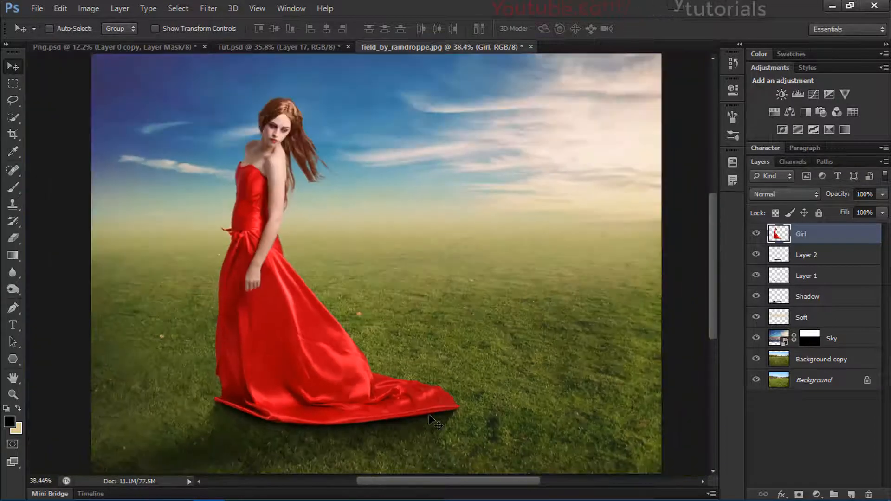
scroll(395, 414, down, 2)
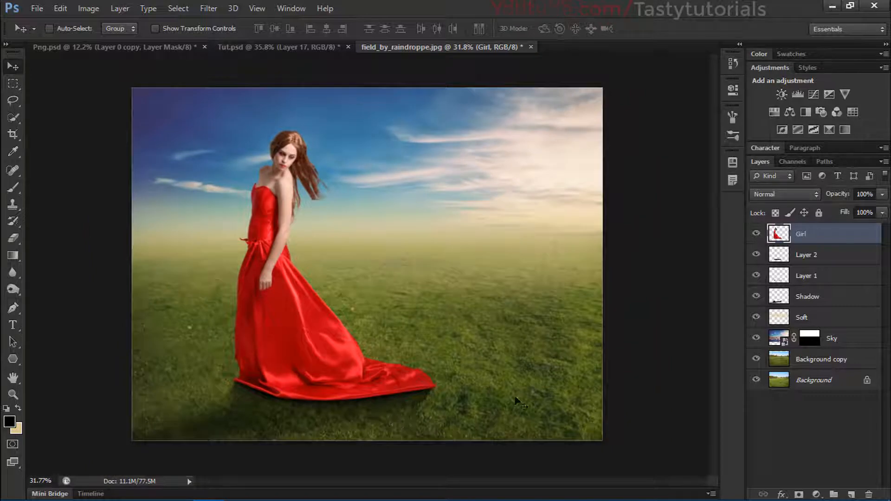
scroll(380, 404, up, 2)
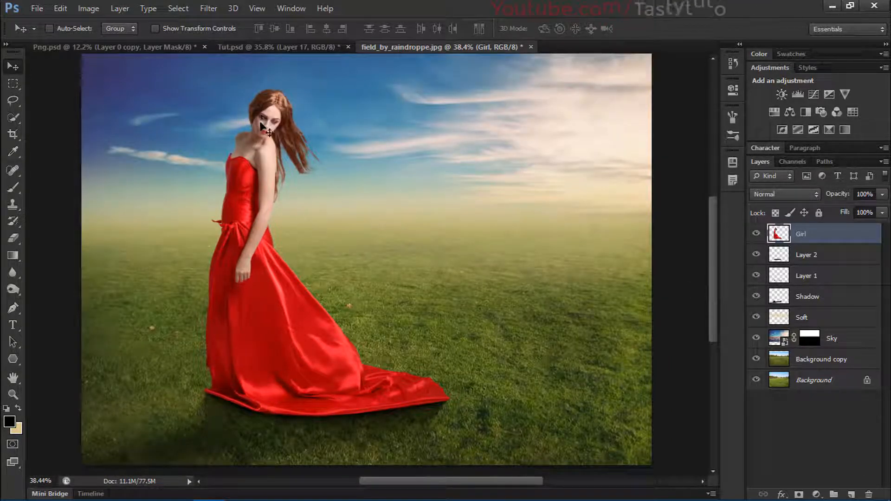
click(817, 255)
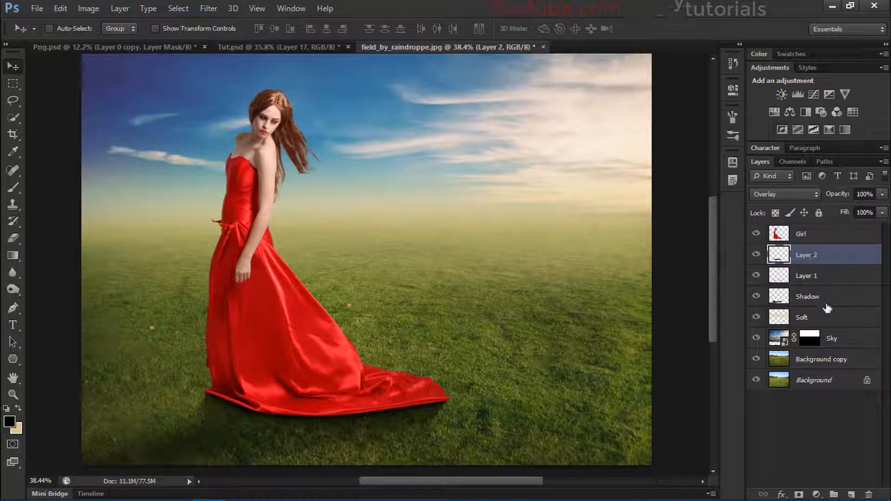
shift+click(826, 297)
click(815, 237)
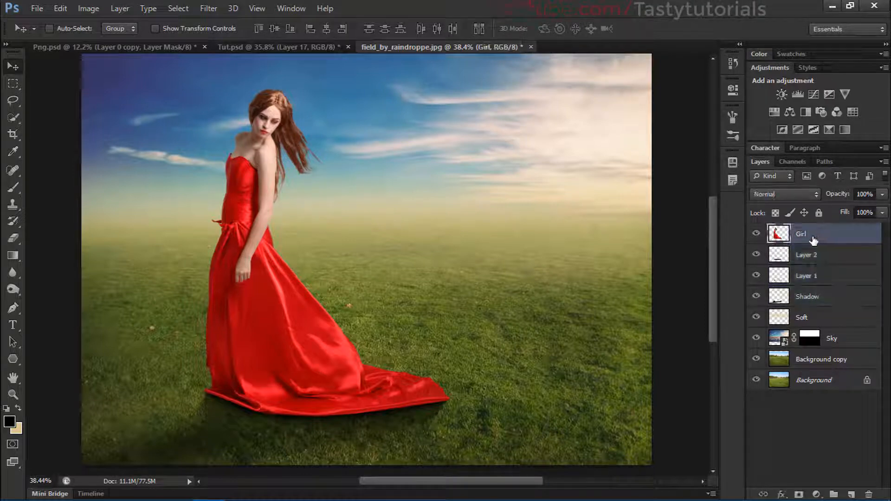
click(850, 495)
key(ctrl+alt+z)
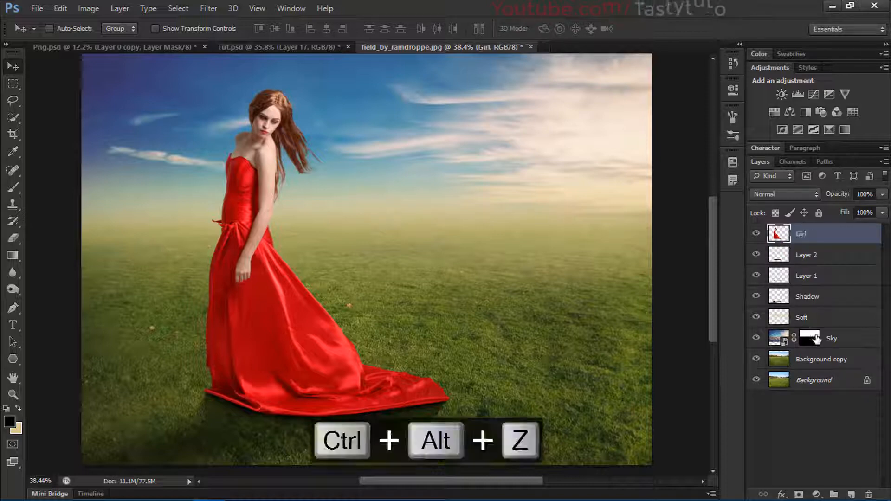
Step: Add a Curves adjustment layer clipped to the Girl layer and darken the girl by lowering the highlight end of the RGB curve
click(814, 95)
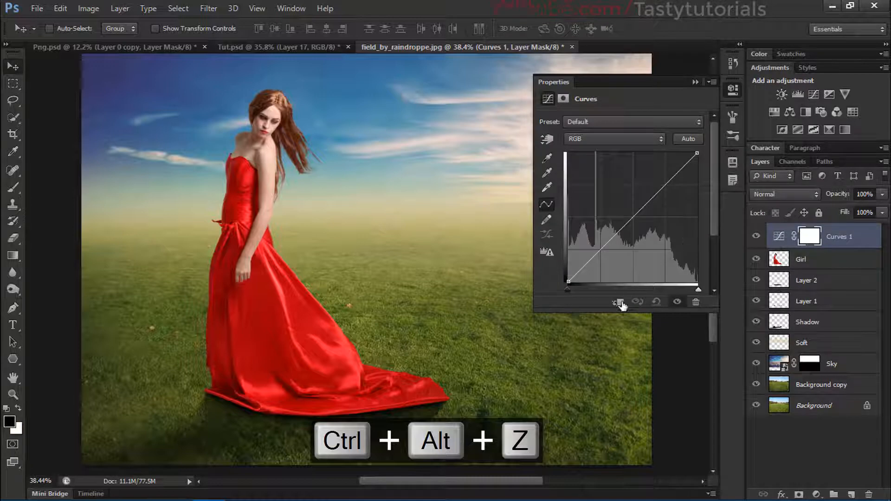
click(620, 303)
scroll(204, 113, up, 2)
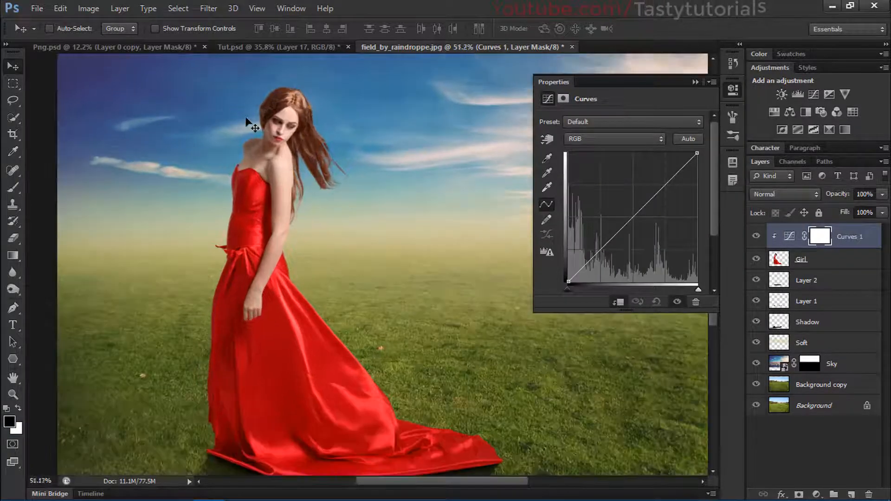
scroll(247, 123, up, 1)
drag(697, 153, 704, 181)
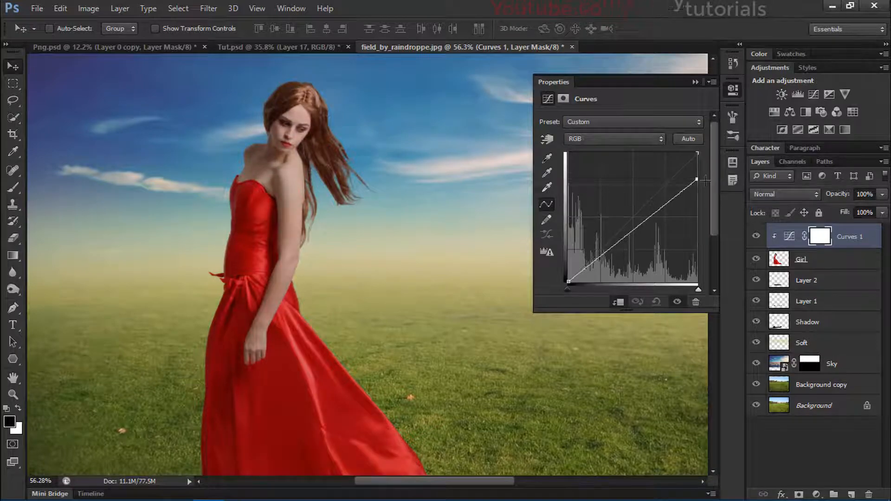
scroll(394, 224, down, 3)
drag(633, 233, 632, 229)
click(695, 82)
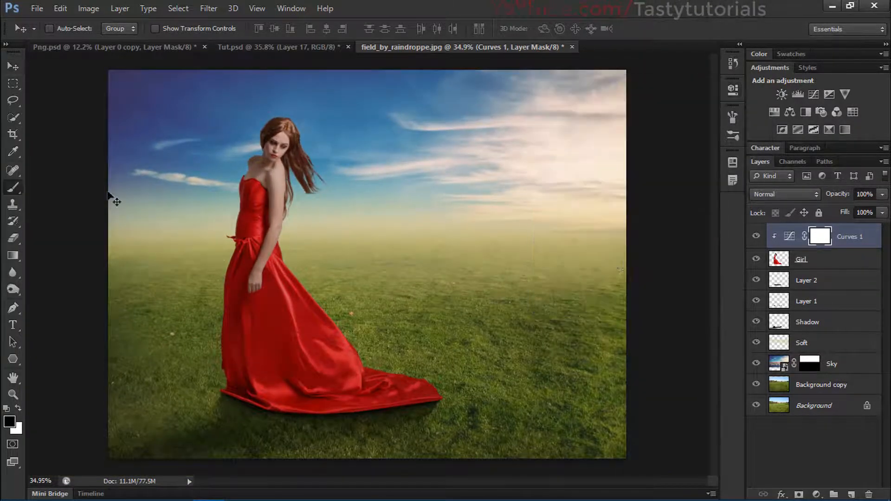
click(13, 187)
scroll(272, 191, up, 10)
key(ctrl+alt+z)
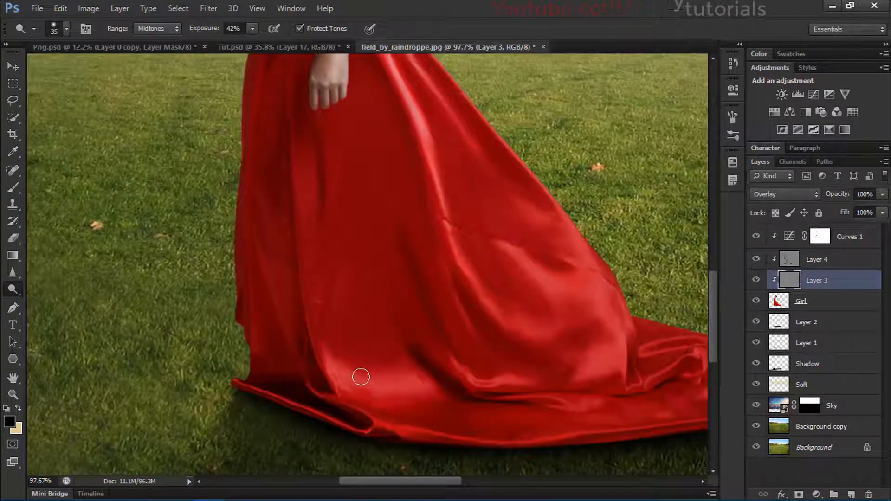
Step: Examine the dodge and burn shading on the girl's dress, face, arm and hair, close up and in the whole composition
scroll(322, 401, down, 4)
scroll(321, 395, up, 1)
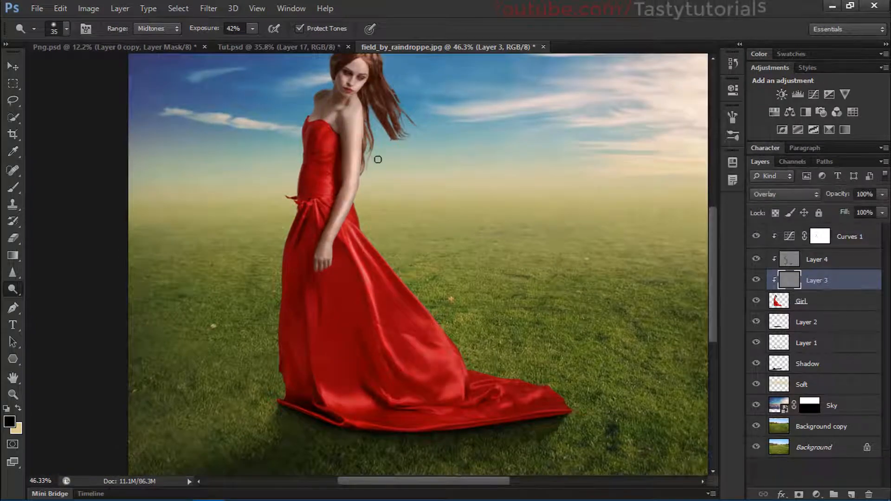
scroll(366, 201, down, 1)
scroll(281, 145, up, 3)
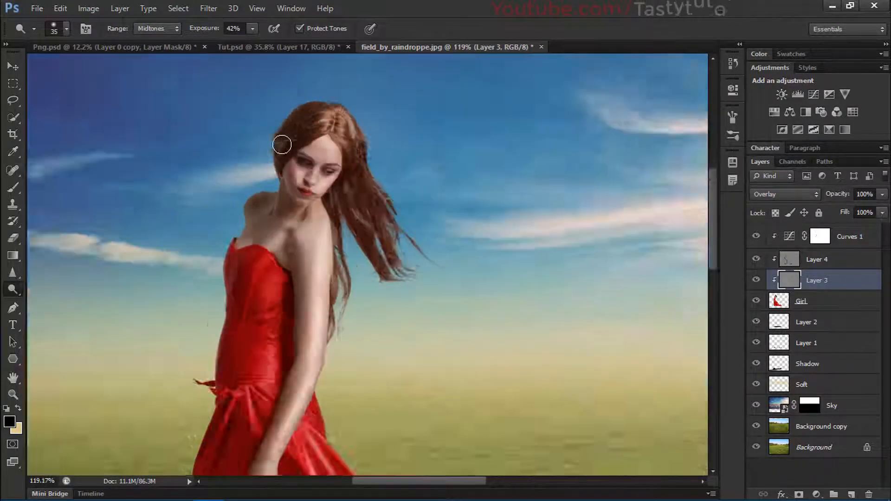
scroll(282, 145, down, 3)
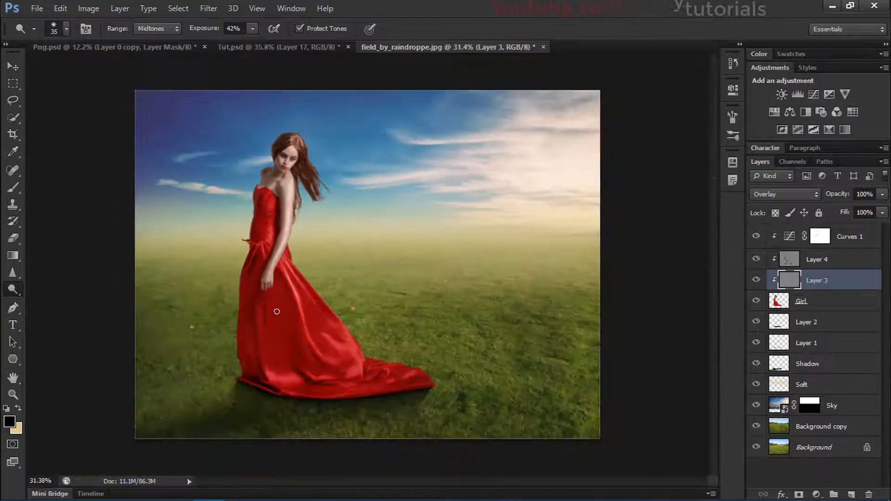
scroll(276, 311, up, 2)
drag(334, 202, 309, 294)
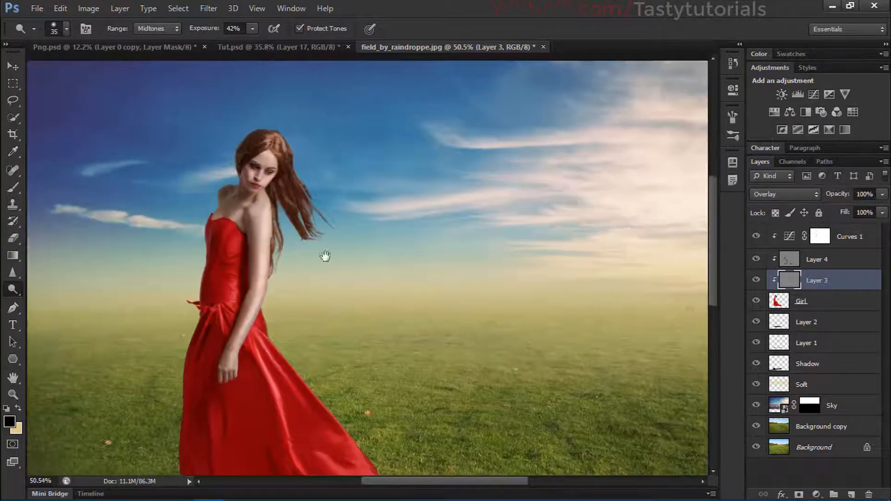
drag(325, 256, 326, 247)
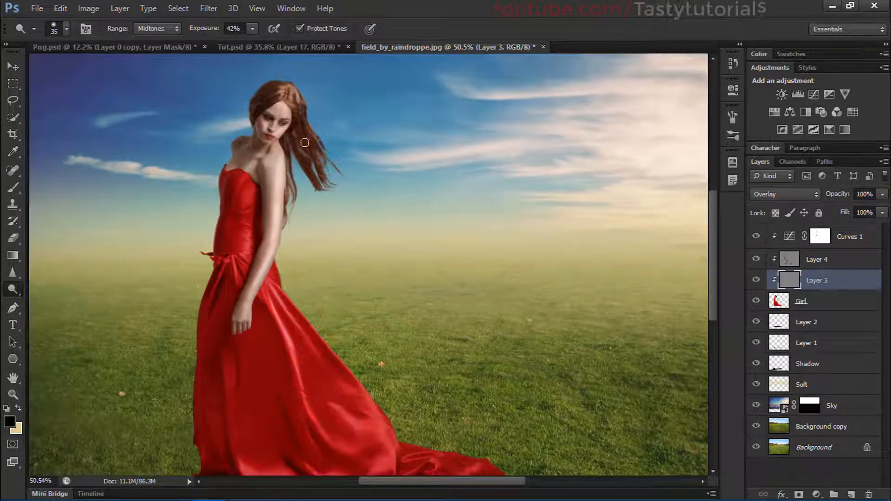
Step: Open hair stocks.psd from the PS MINI folder as a separate document
key(v)
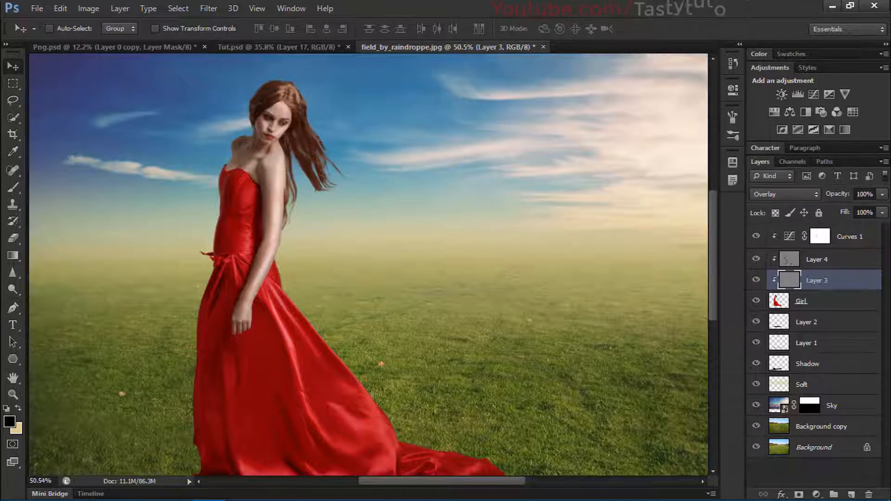
click(181, 492)
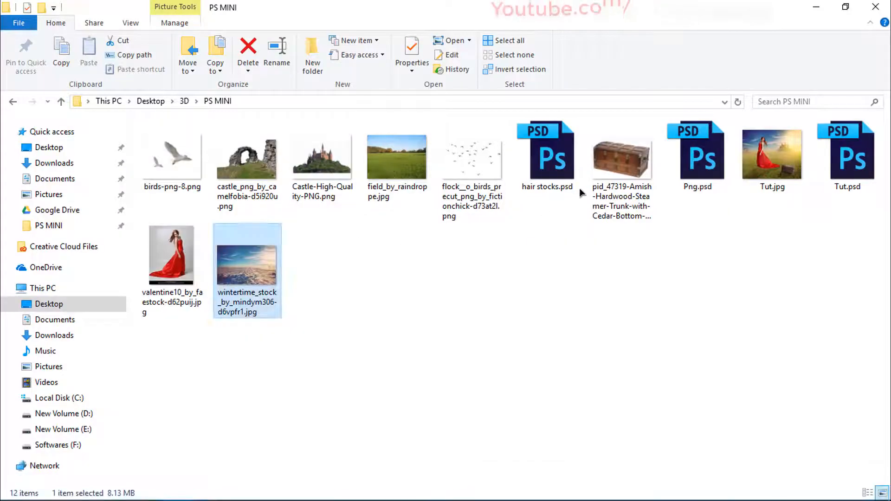
drag(548, 182, 569, 65)
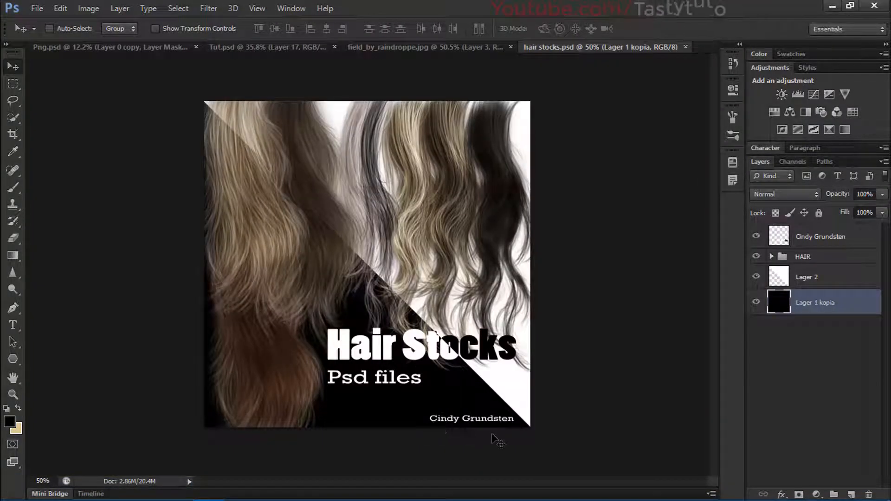
Step: Hide the credit text layer, Lager 2 and Lager 1 kopia in hair stocks.psd, and expand the HAIR group
scroll(499, 438, up, 5)
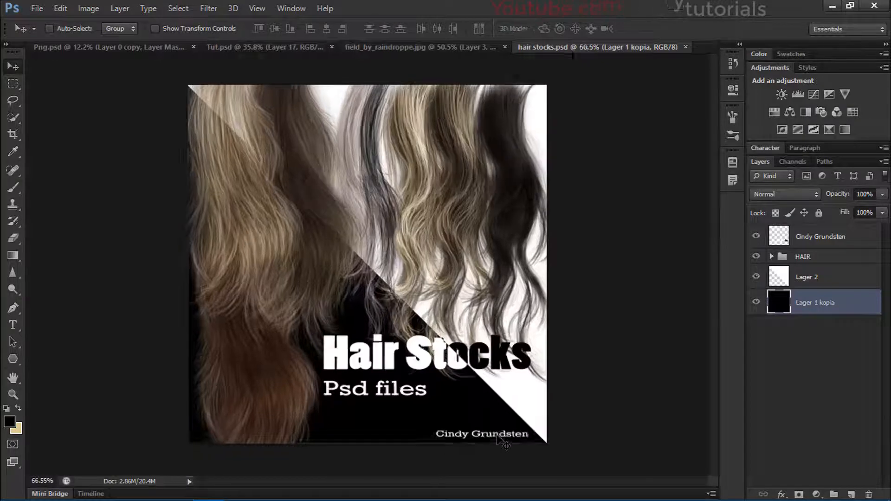
scroll(443, 426, up, 1)
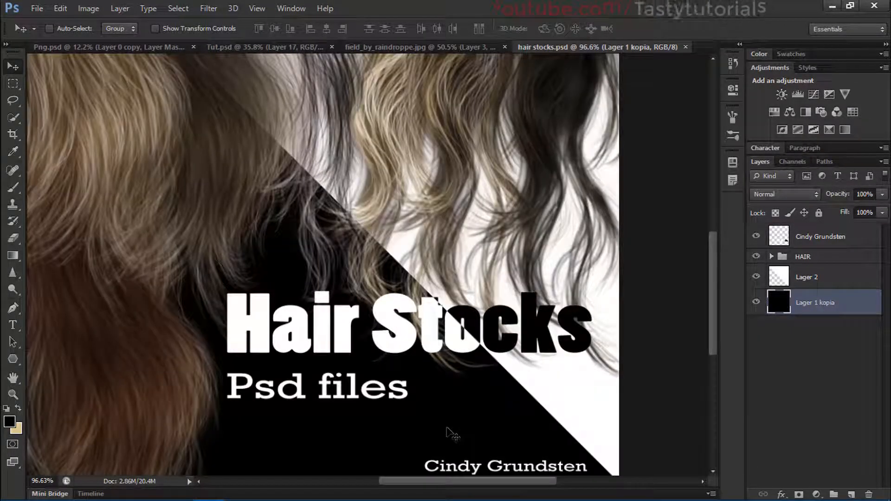
scroll(441, 404, down, 4)
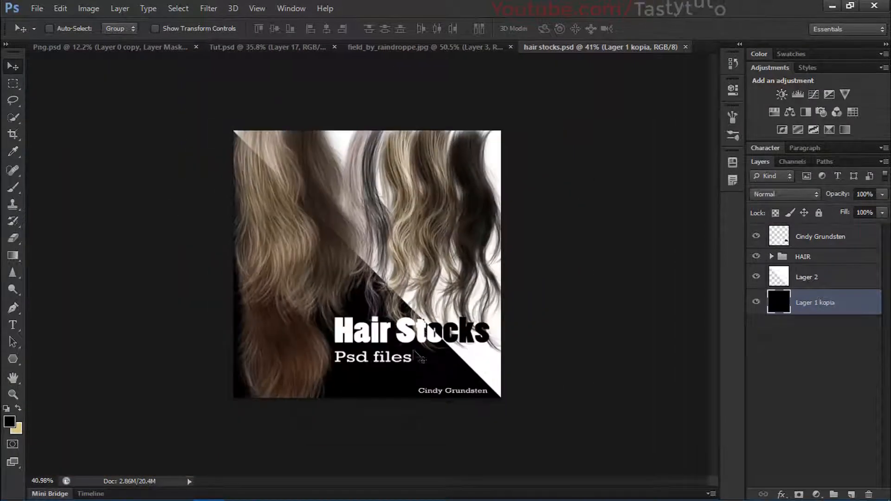
scroll(415, 358, up, 1)
scroll(416, 357, up, 1)
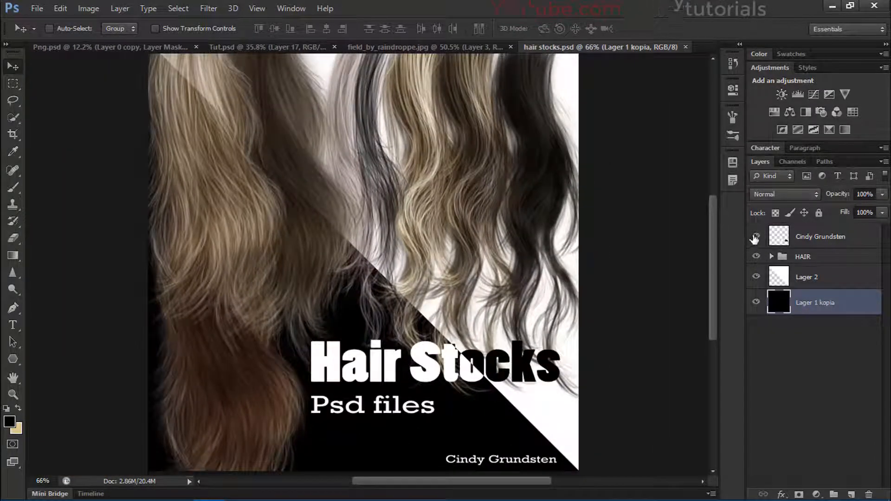
click(757, 236)
click(756, 277)
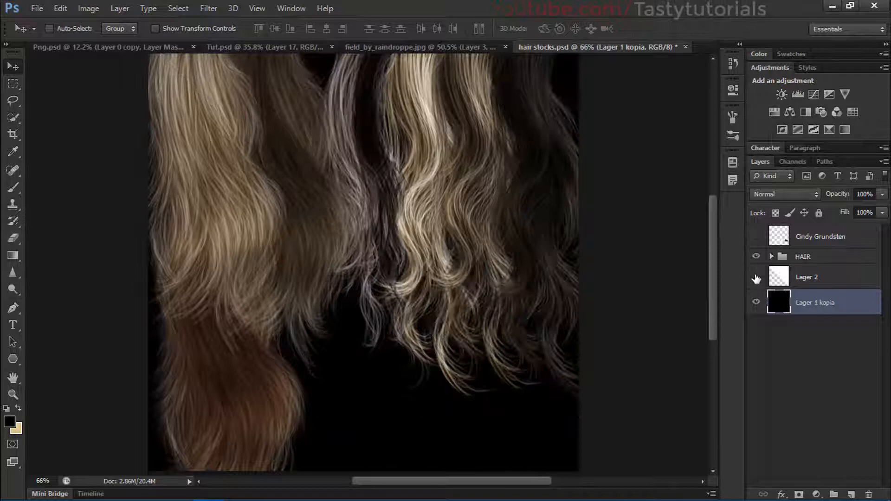
click(756, 303)
click(771, 256)
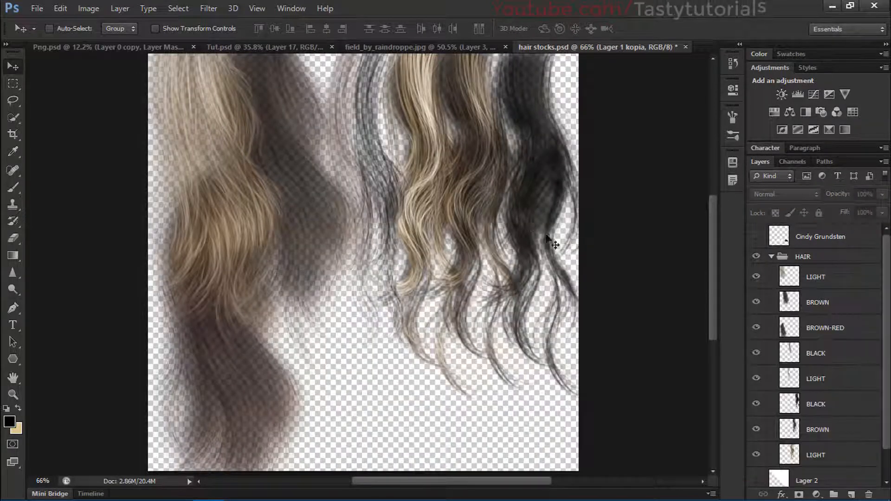
Step: Identify the light wavy strand by toggling the visibility of the lowest LIGHT layer in the HAIR group, and select that layer
scroll(548, 239, down, 1)
scroll(808, 365, down, 1)
click(757, 424)
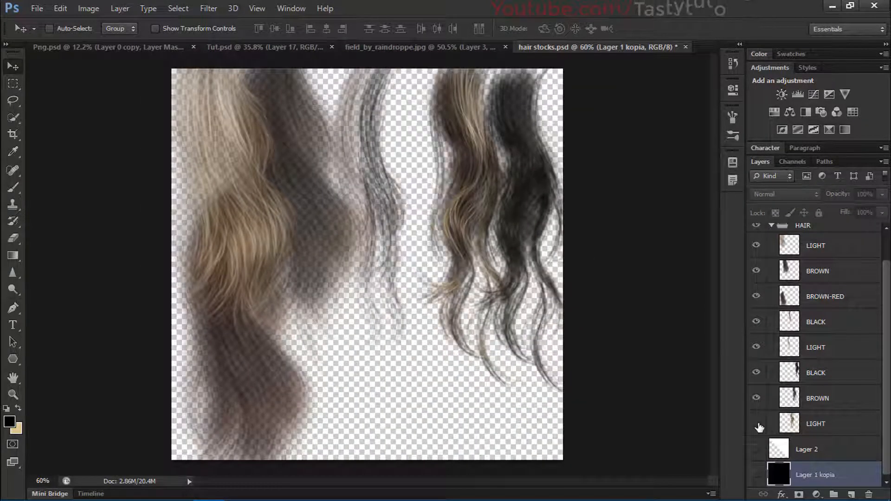
click(757, 424)
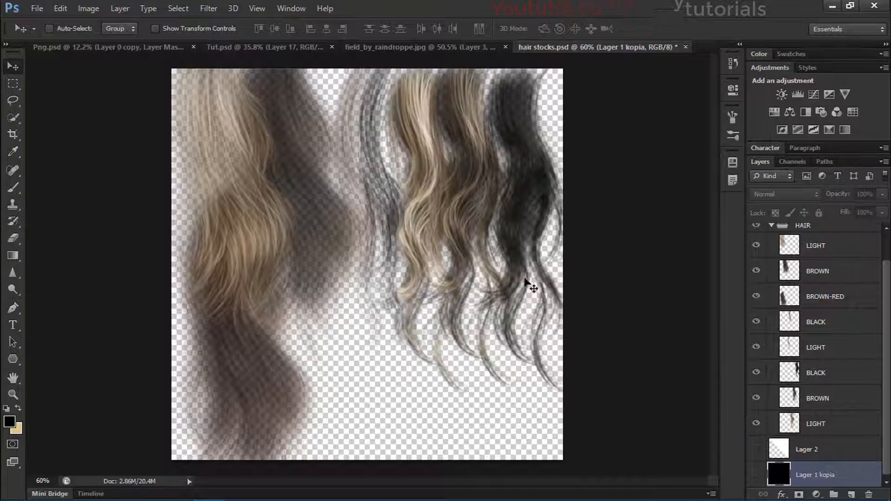
click(829, 427)
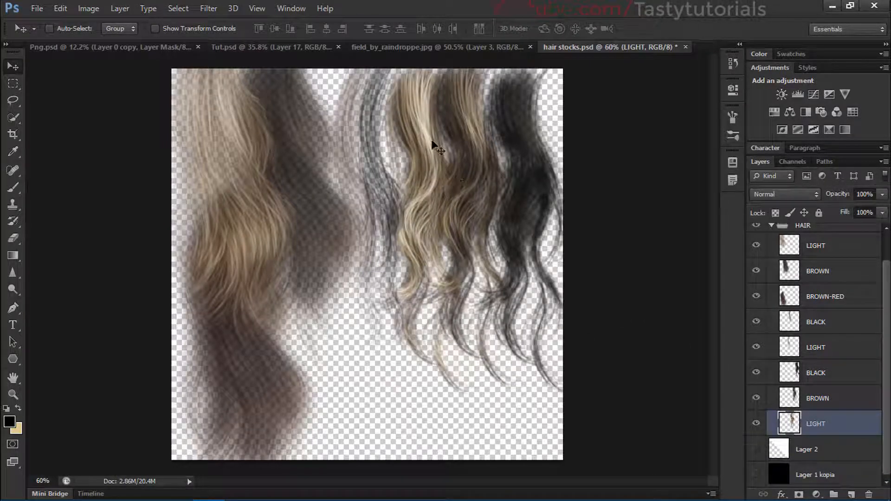
drag(433, 142, 369, 203)
scroll(374, 206, down, 2)
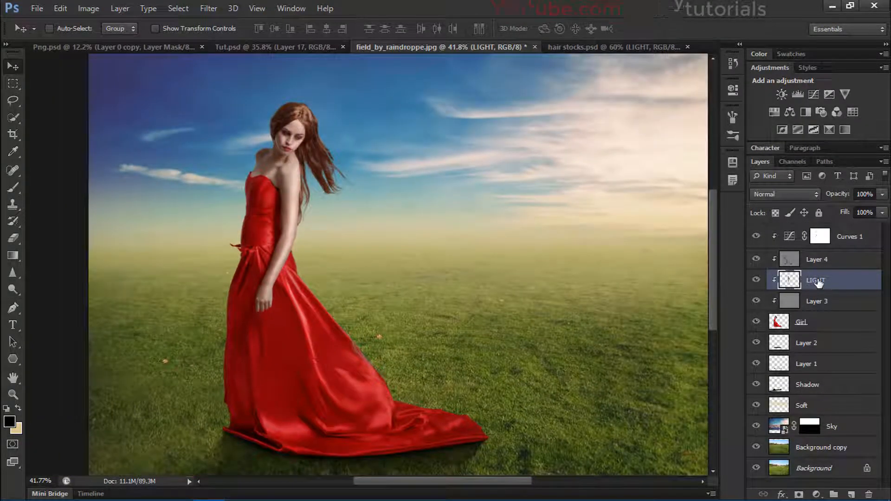
key(ctrl+alt+z)
Step: Copy the light wavy hair strand from hair stocks.psd into field_by_raindroppe.jpg, directly above the Curves 1 layer
click(836, 239)
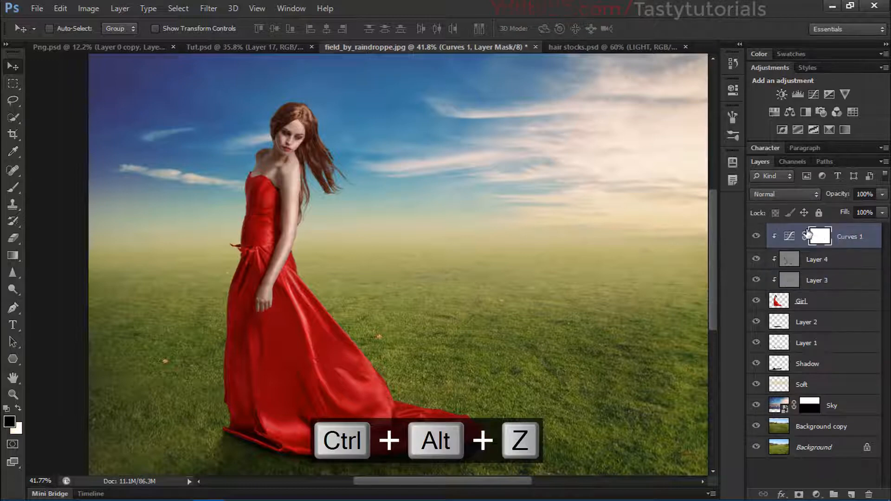
scroll(549, 96, up, 1)
click(577, 49)
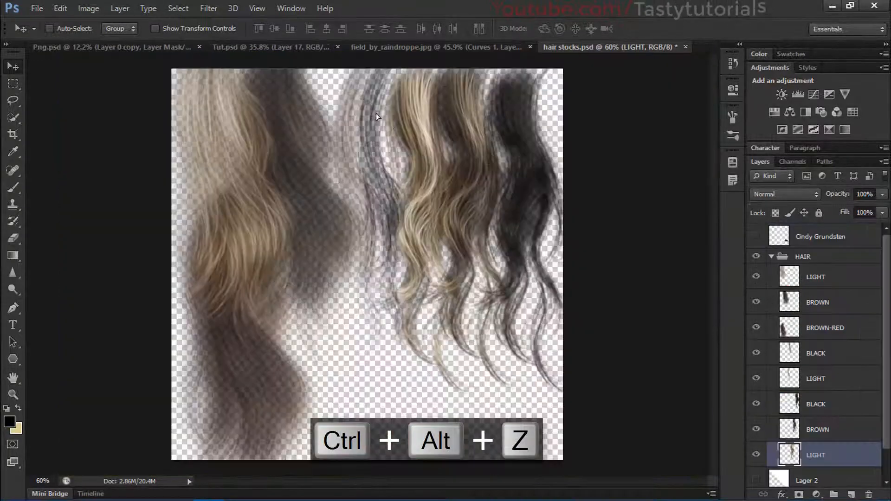
drag(377, 116, 369, 147)
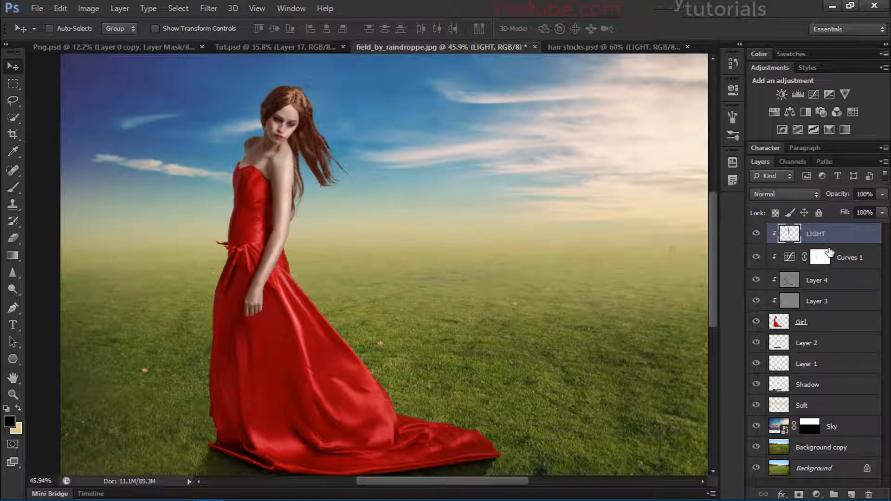
Step: Release the LIGHT layer from its clipping mask, place the strand beside the girl and flip it horizontally
key(ctrl+alt+g)
drag(398, 179, 397, 200)
key(ctrl+t)
right_click(385, 175)
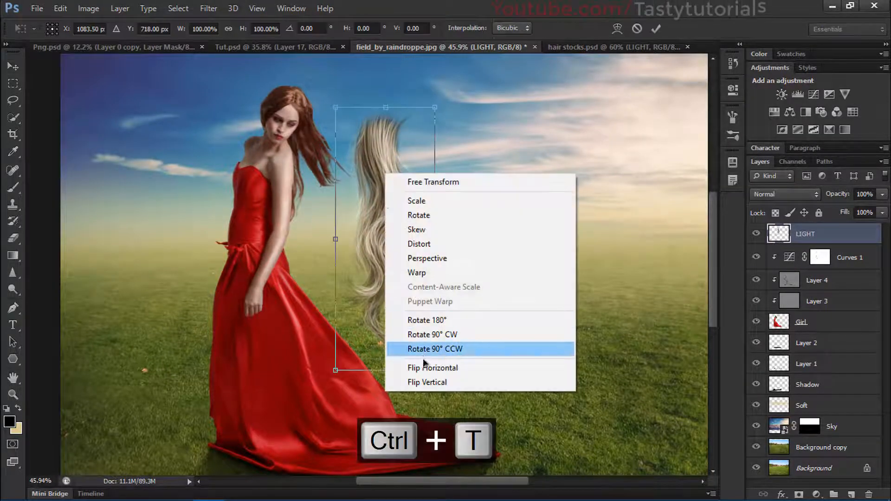
click(425, 368)
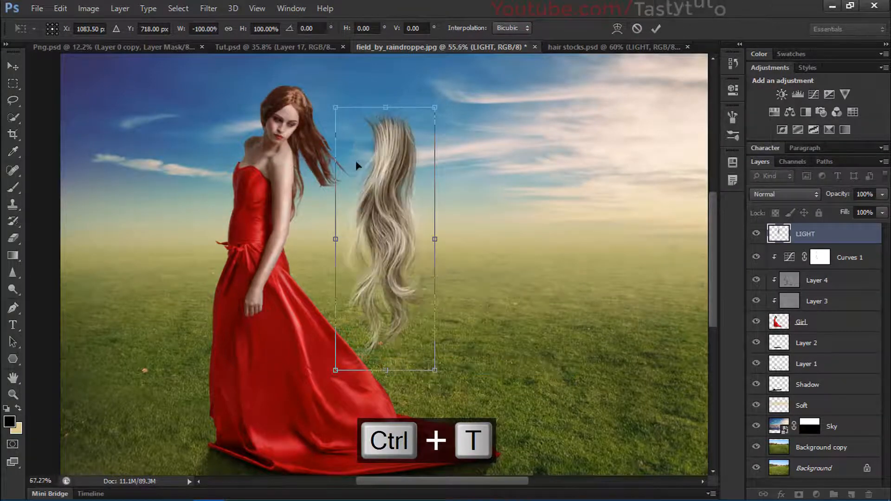
Step: Move the light strand onto the girl's ponytail beside her face and scale it down to about 62%
scroll(357, 165, up, 5)
drag(400, 157, 249, 143)
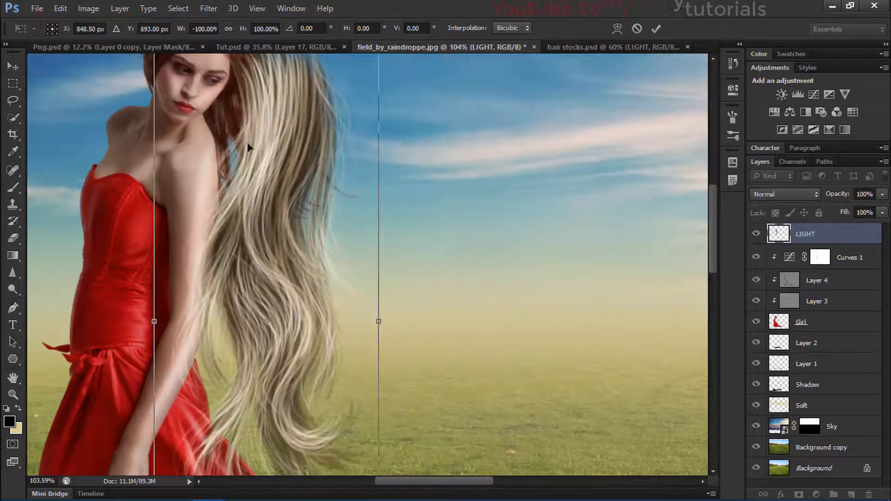
scroll(259, 145, down, 2)
scroll(288, 193, up, 3)
drag(305, 171, 298, 122)
drag(337, 82, 309, 160)
scroll(257, 186, up, 3)
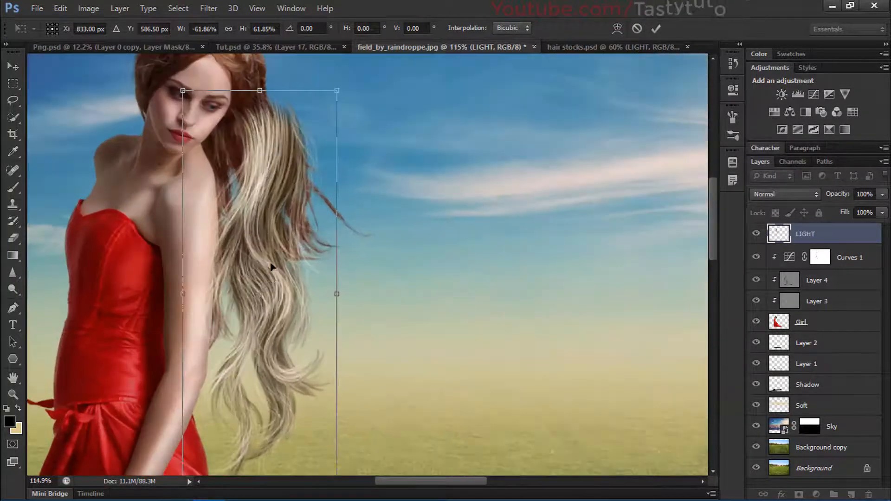
drag(271, 260, 292, 175)
drag(309, 280, 312, 305)
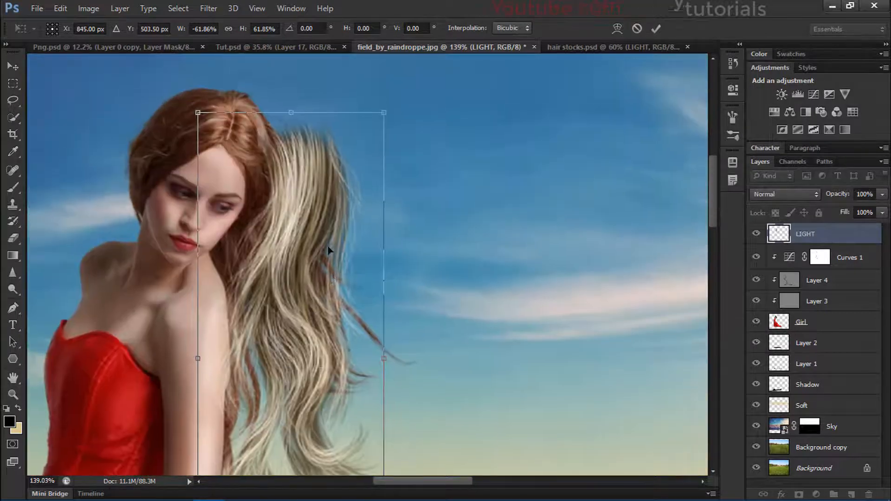
mouse_move(328, 251)
mouse_down()
mouse_move(322, 235)
mouse_move(327, 244)
mouse_up()
scroll(322, 235, down, 2)
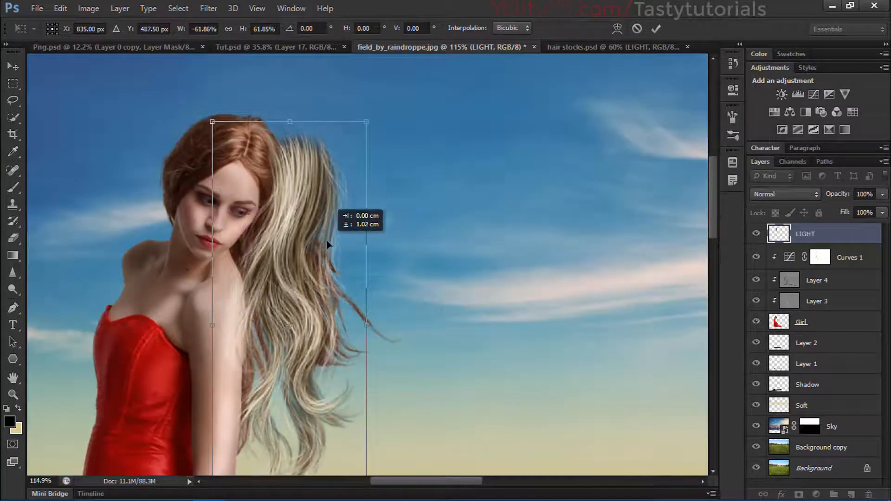
Step: Shrink the strand to about 57%, tilt it about 19° counterclockwise and fit it along the flow of the girl's hair
drag(366, 122, 344, 135)
drag(345, 229, 354, 172)
drag(406, 457, 428, 408)
drag(319, 285, 326, 317)
scroll(327, 317, down, 4)
drag(420, 444, 401, 421)
drag(327, 279, 329, 282)
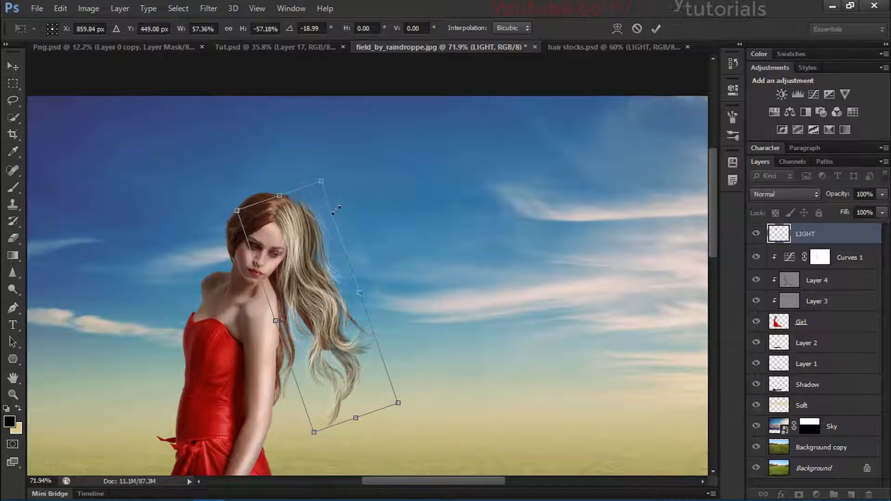
Step: Narrow the strand to about 51% width, align it with the girl's crown, apply the transform and compare with the LIGHT layer hidden
drag(336, 210, 323, 209)
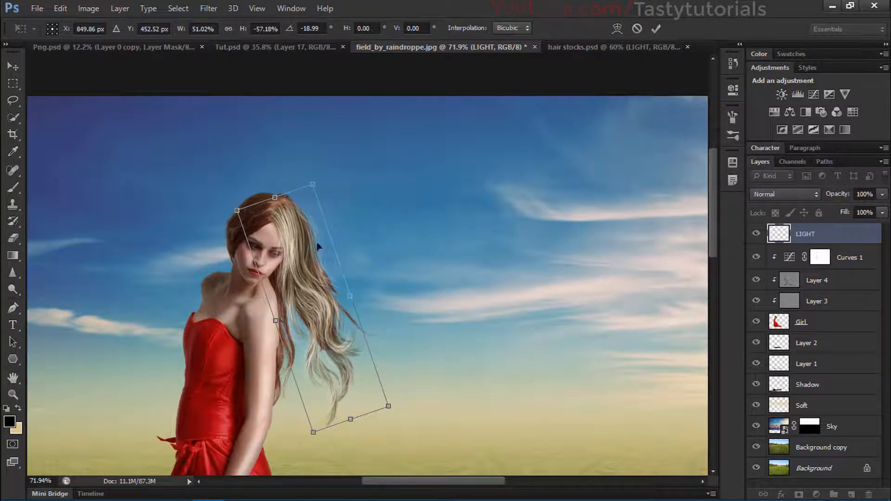
scroll(292, 299, up, 3)
drag(308, 302, 310, 302)
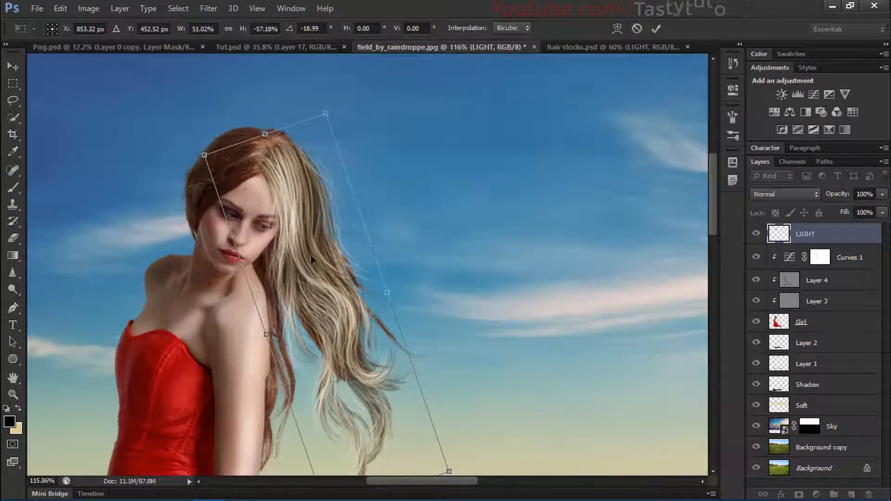
key(Return)
scroll(288, 155, up, 4)
drag(317, 233, 342, 310)
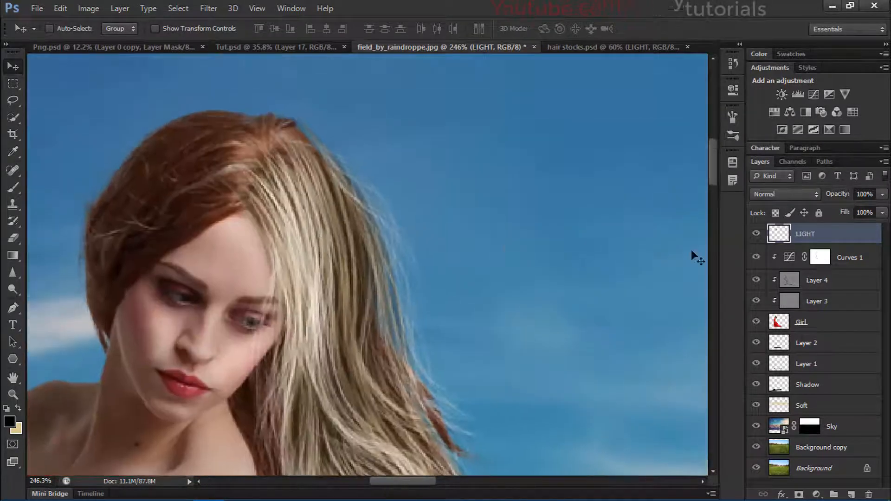
click(757, 234)
click(757, 234)
scroll(419, 255, down, 4)
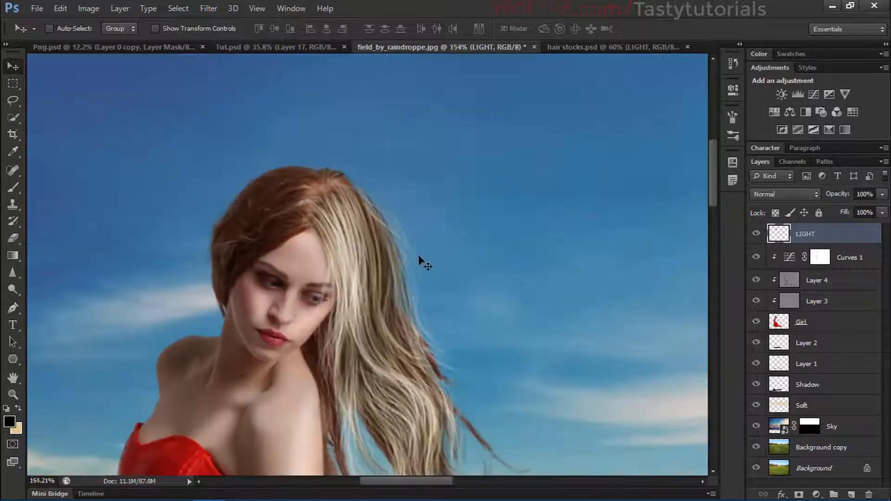
Step: Add a layer mask to LIGHT and paint black at 100% opacity over the stray hairs around the parting and outer edge
scroll(361, 222, up, 4)
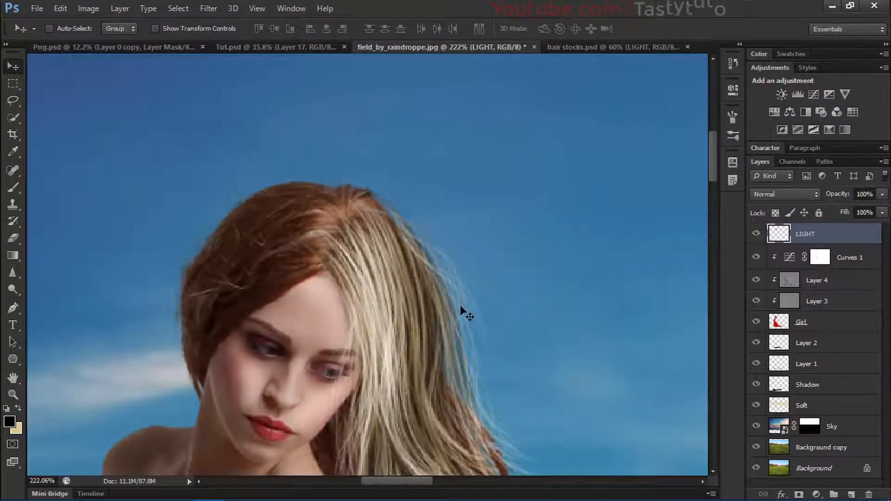
click(799, 495)
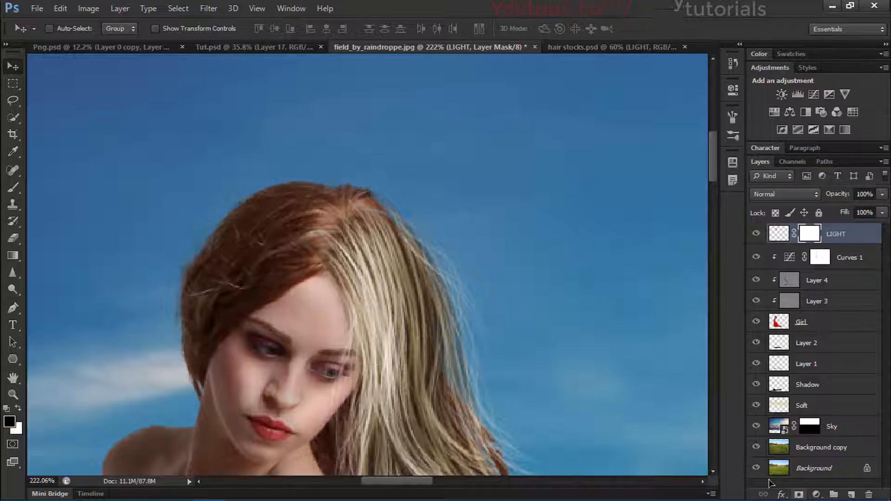
key(b)
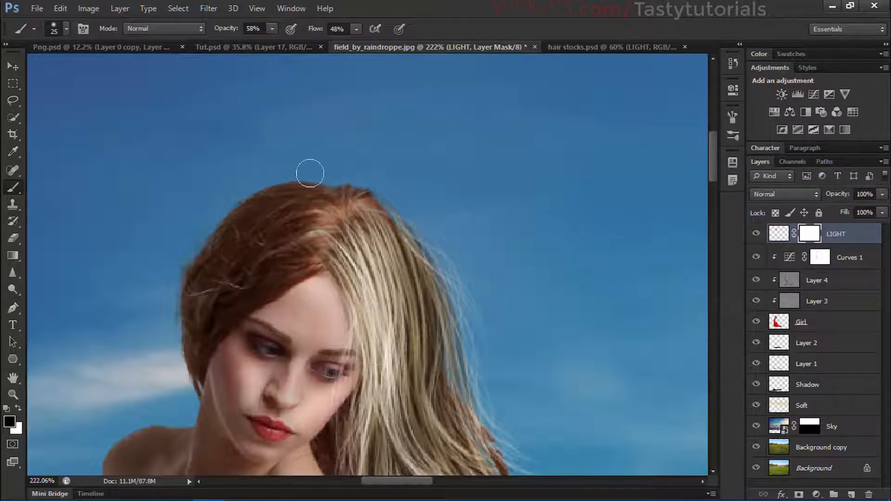
key(0)
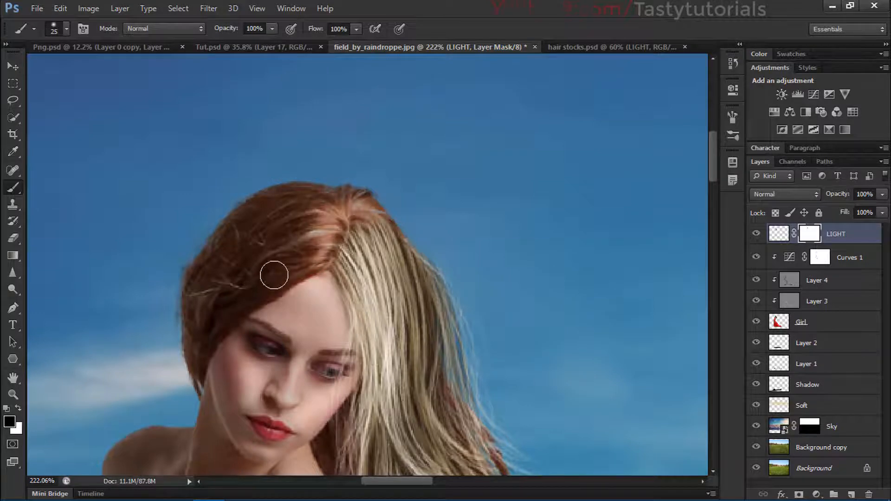
scroll(272, 273, down, 5)
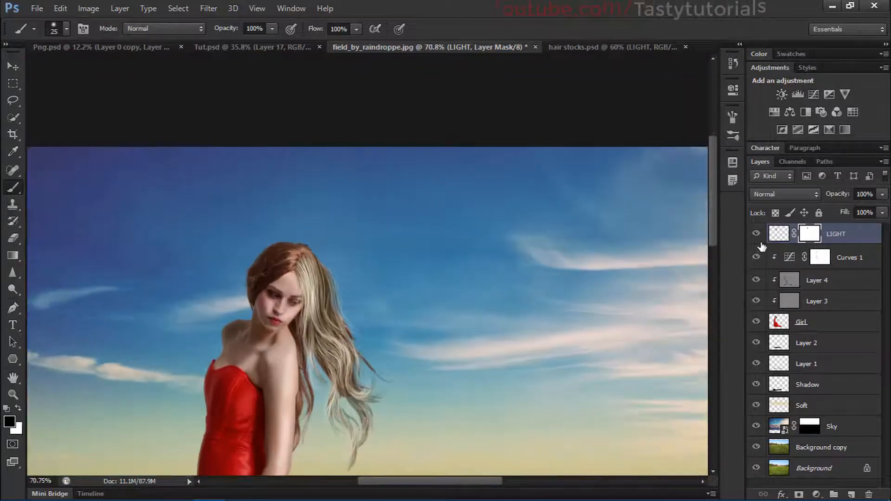
click(756, 234)
click(756, 234)
scroll(502, 278, up, 2)
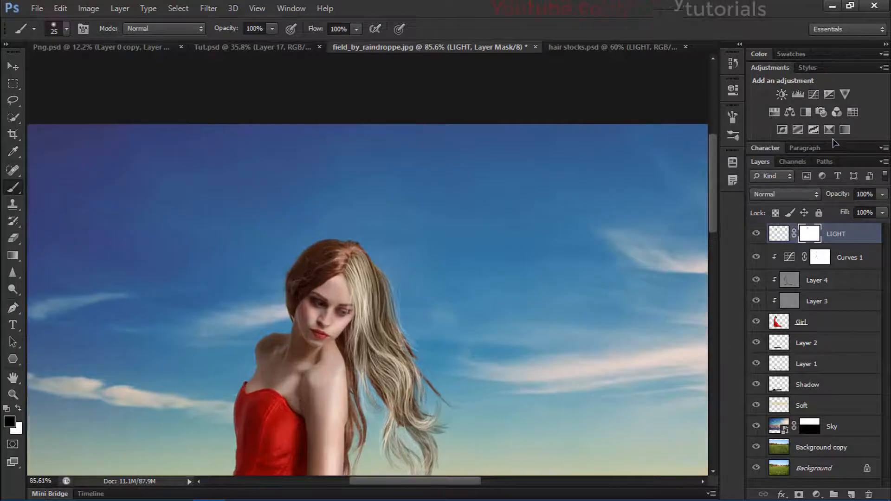
Step: Add a Selective Color adjustment clipped to the LIGHT layer and choose its Neutrals color range
click(829, 131)
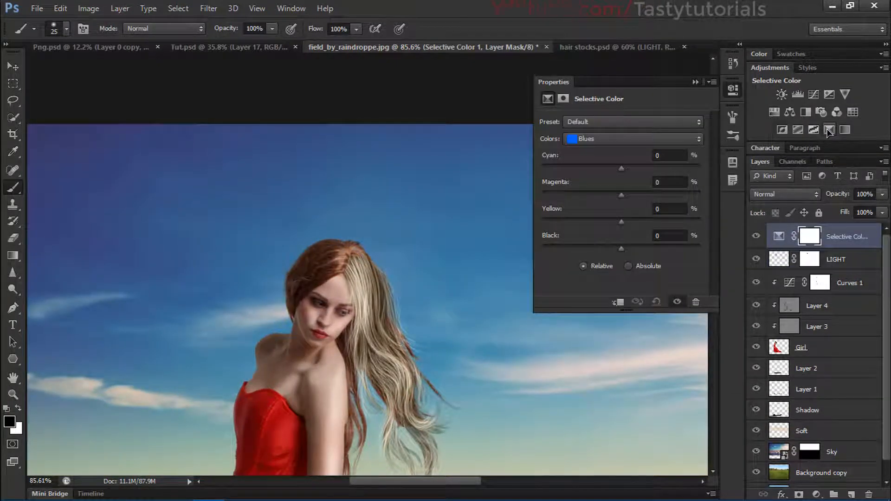
click(620, 303)
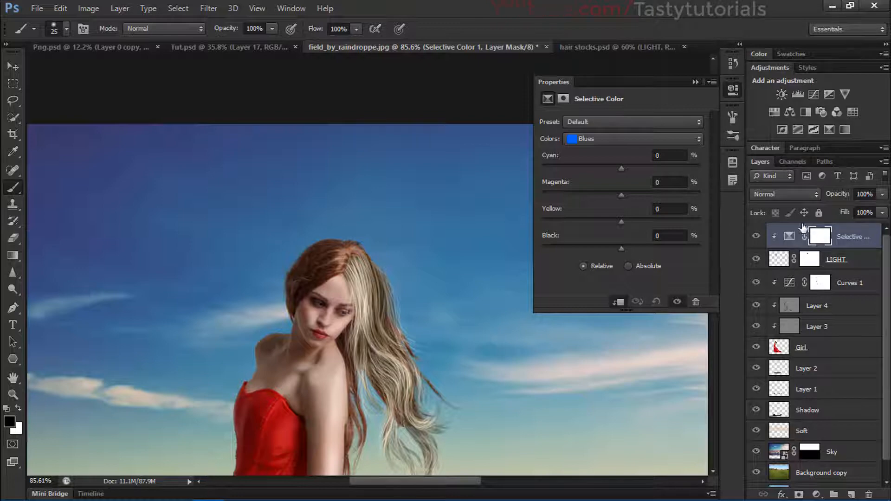
click(586, 139)
click(586, 140)
click(586, 139)
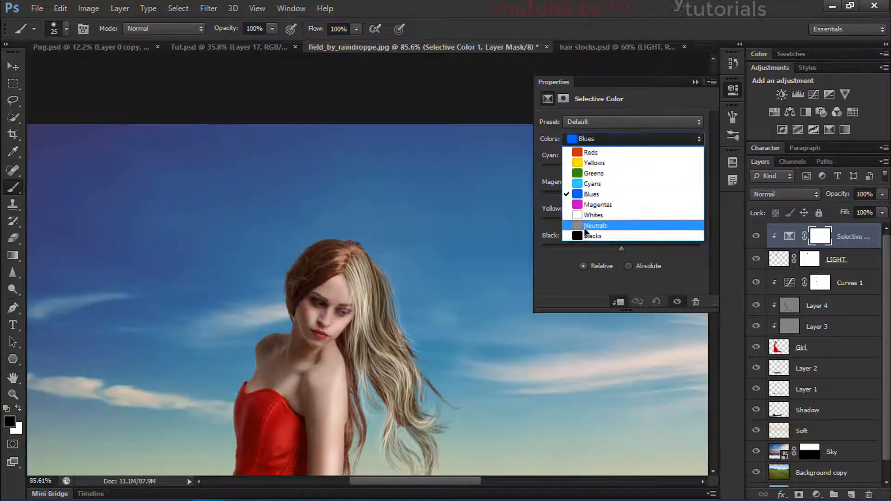
click(592, 226)
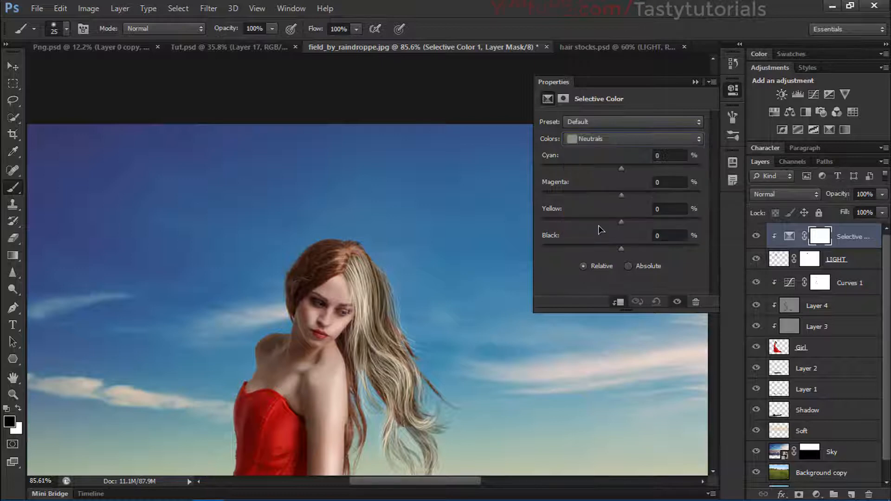
Step: Adjust the Neutrals' cyan, magenta, yellow and black amounts to darken and warm the strand to match the girl's brown hair
drag(649, 175, 625, 196)
drag(621, 249, 634, 250)
drag(621, 223, 636, 196)
drag(609, 169, 635, 196)
mouse_move(631, 169)
mouse_down()
mouse_move(643, 169)
mouse_move(628, 170)
mouse_up()
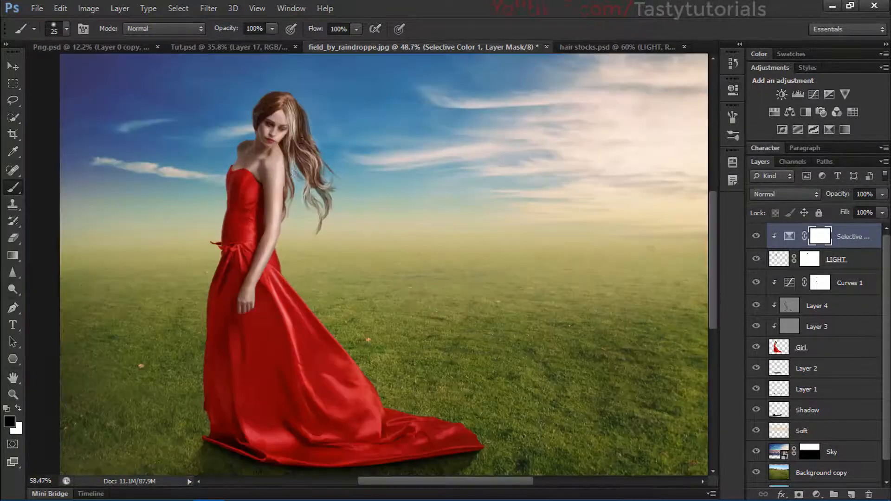
scroll(252, 92, up, 3)
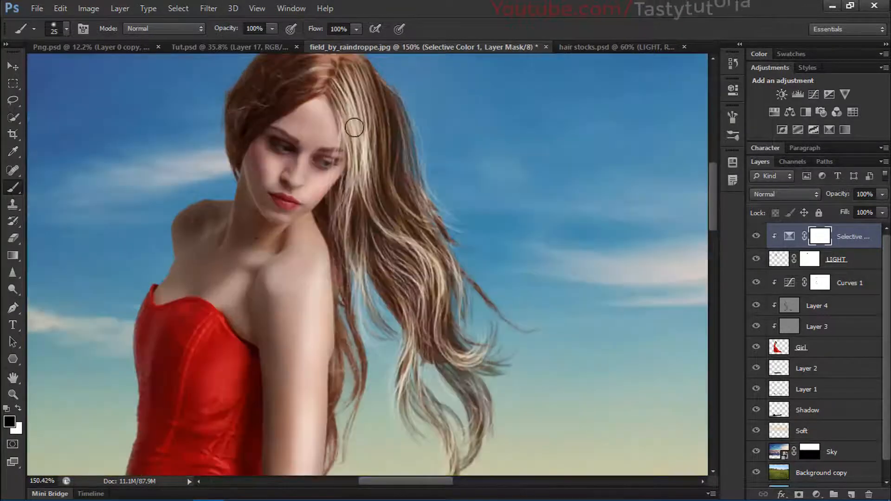
drag(354, 128, 341, 190)
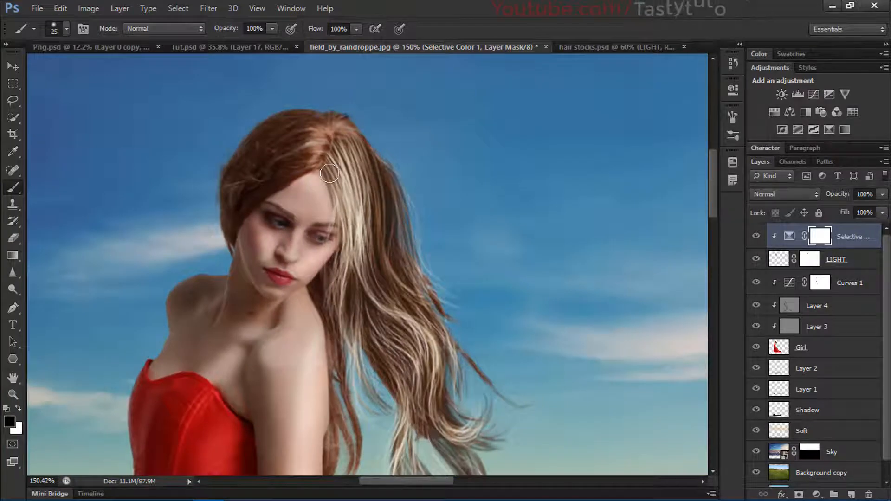
scroll(330, 173, up, 1)
scroll(301, 170, down, 6)
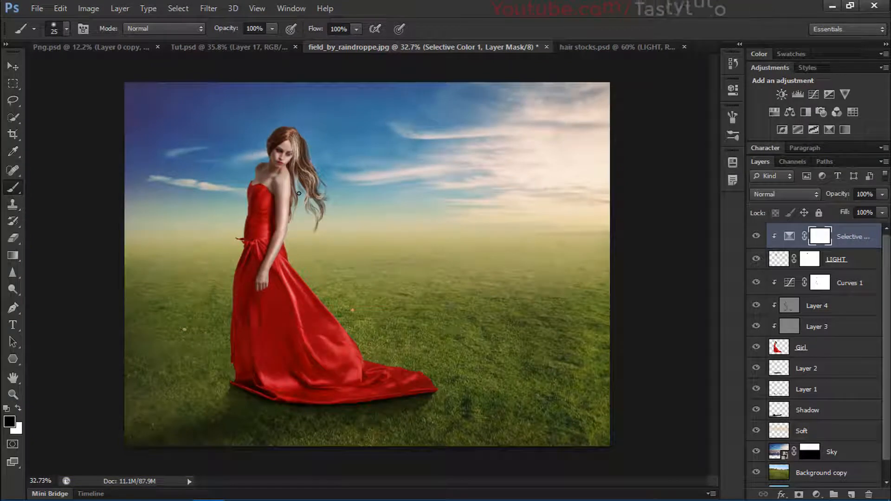
scroll(291, 148, up, 2)
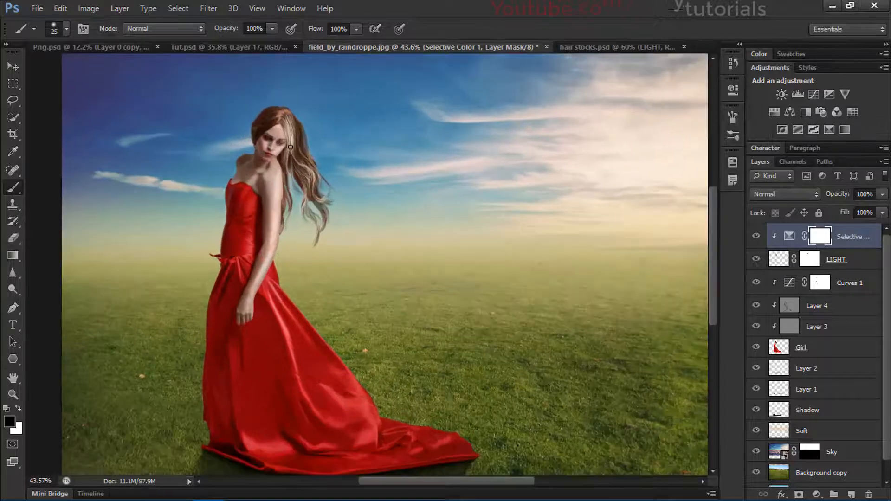
scroll(290, 148, down, 1)
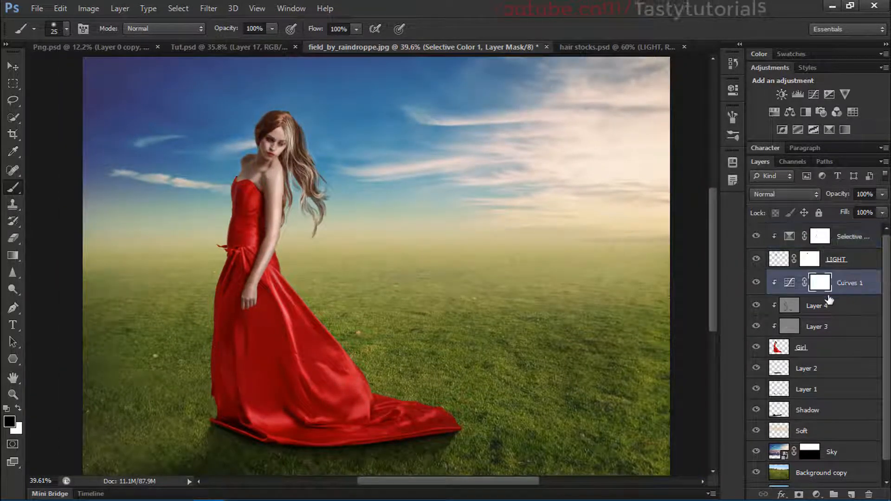
Step: Group the layers from Curves 1 down to Shadow and keep the group collapsed
click(853, 284)
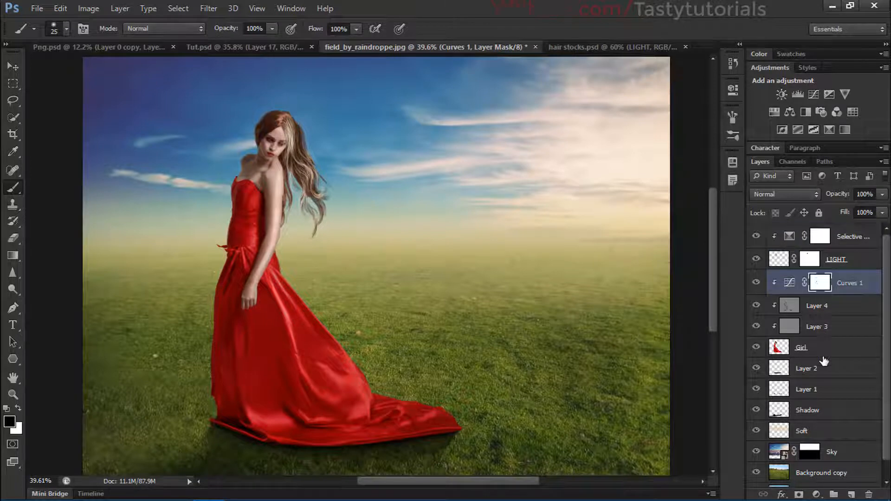
shift+click(832, 413)
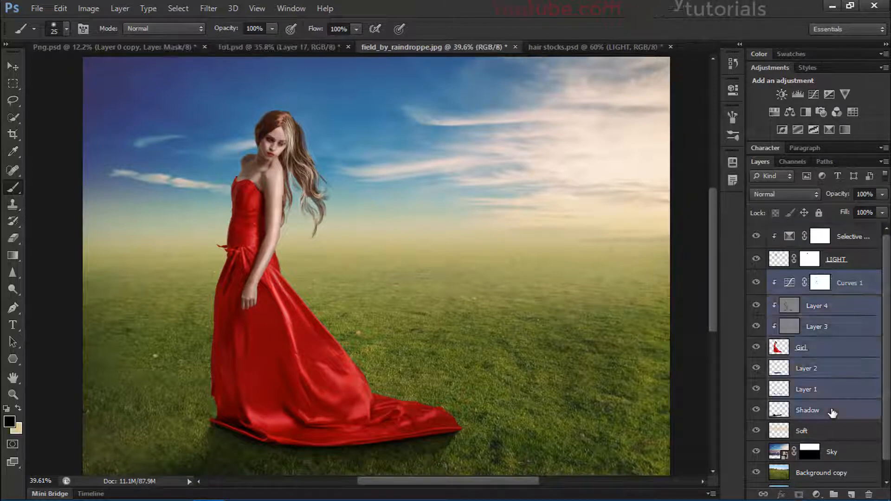
key(ctrl+g)
click(760, 280)
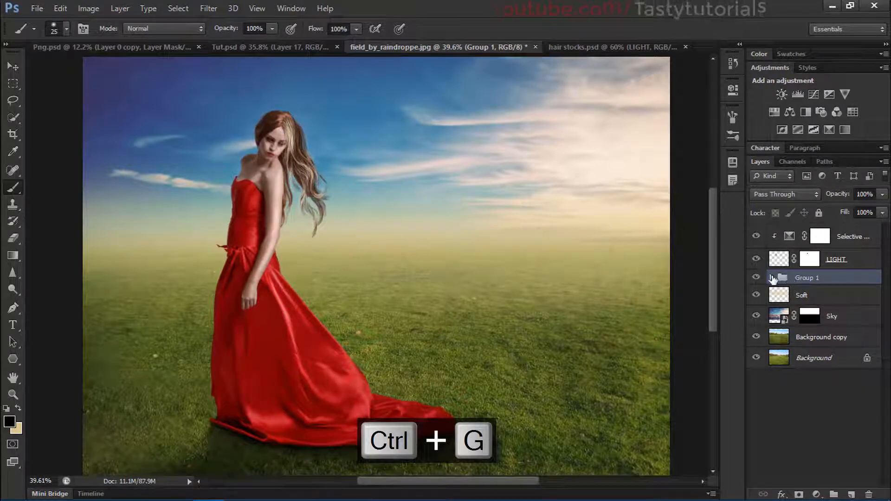
click(773, 277)
click(773, 278)
Step: Group the Selective Color and LIGHT layers and name the group Hiars
click(856, 254)
shift+click(855, 238)
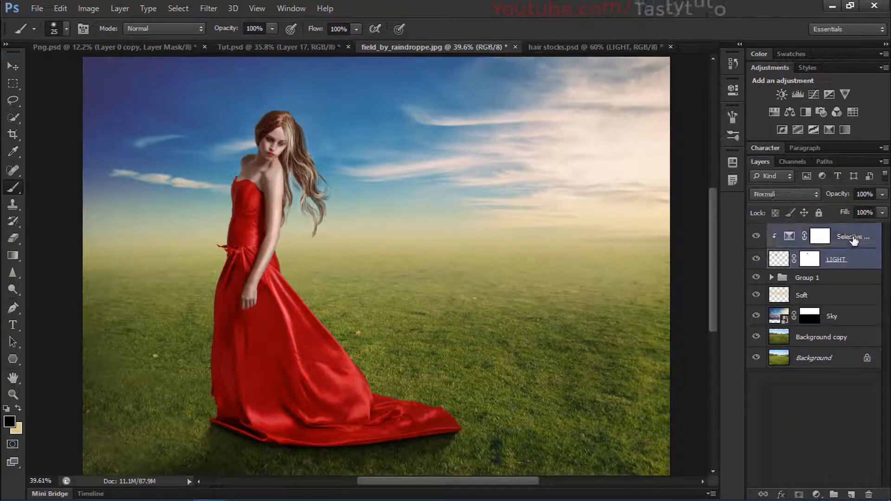
key(ctrl+g)
double_click(808, 231)
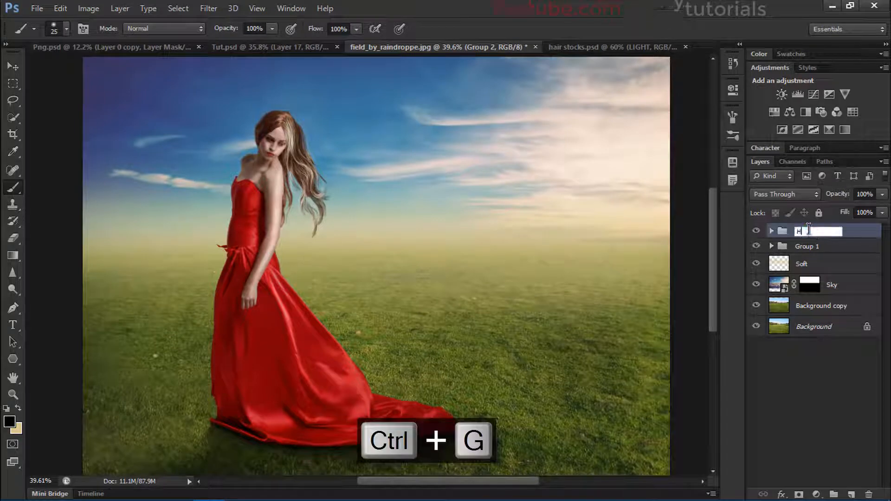
text(Hair)
key(Return)
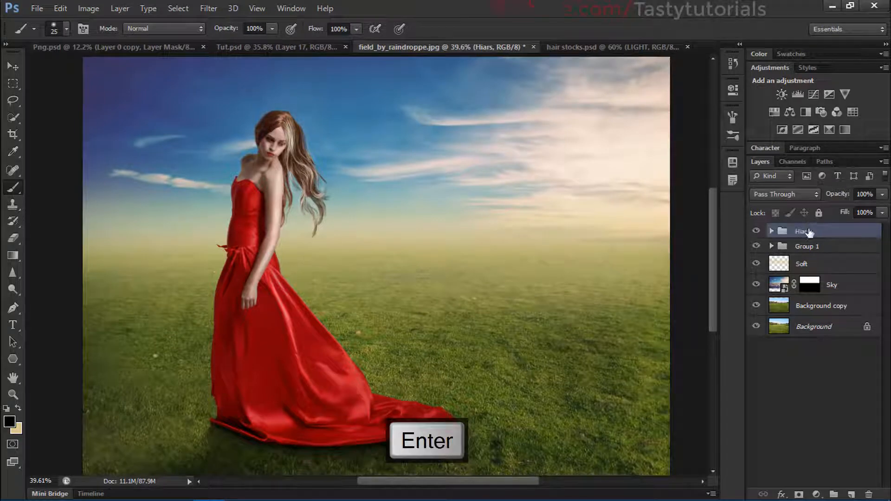
Step: Move the Hiars group inside Group 1 above Curves 1, collapse Group 1 and rename it Girl
click(773, 246)
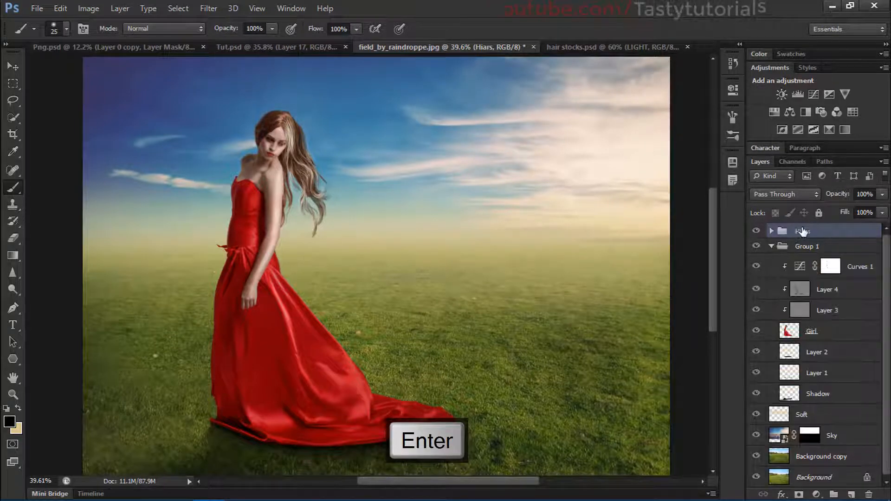
drag(804, 232, 810, 250)
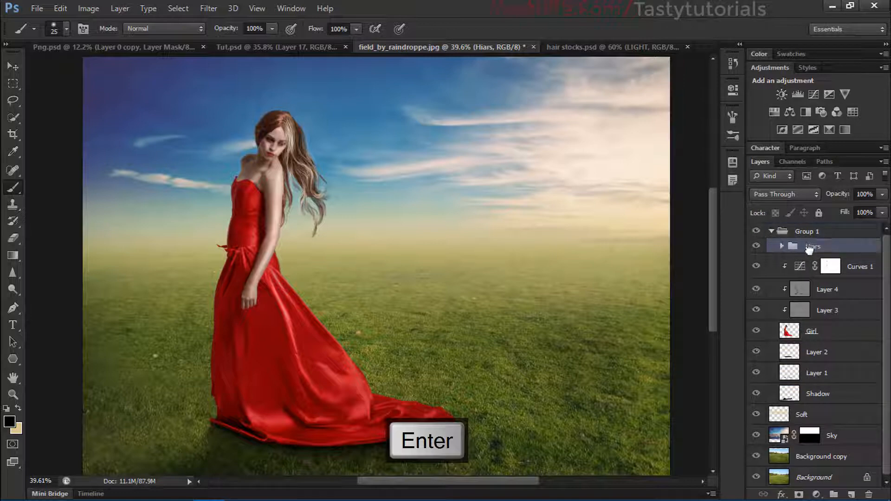
click(772, 232)
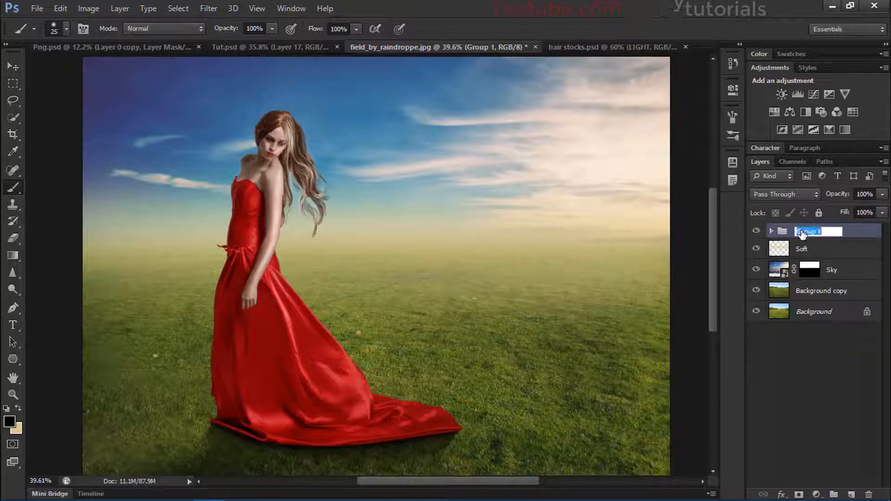
key(Return)
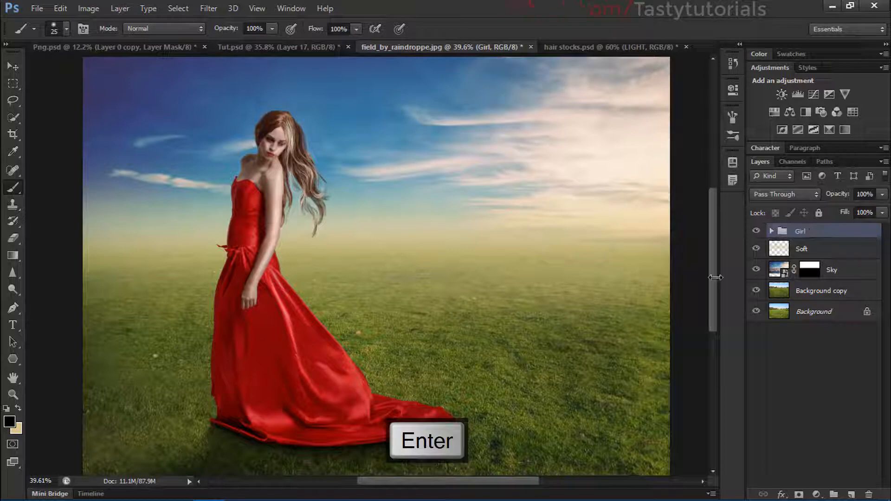
Step: Compare the scene with the Girl group hidden and shown, and examine the overall composition at different magnifications
scroll(517, 258, down, 5)
click(756, 232)
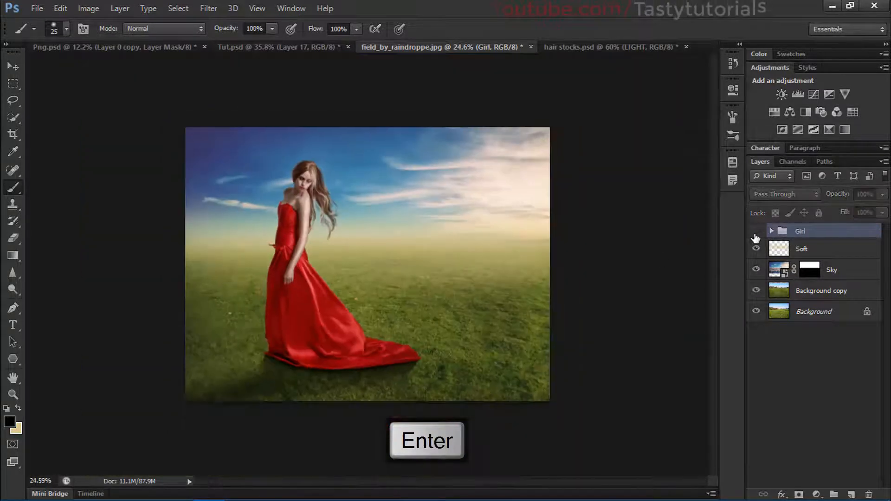
click(755, 233)
scroll(371, 227, up, 3)
key(v)
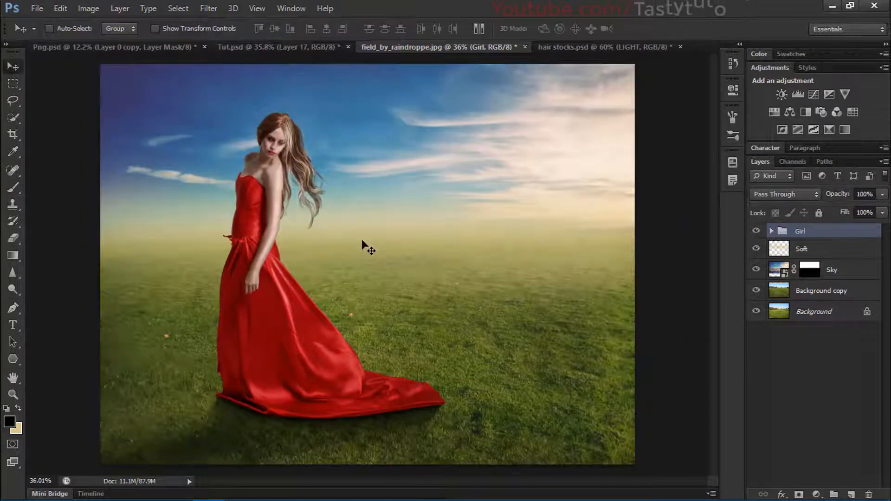
scroll(377, 250, down, 2)
scroll(375, 245, up, 2)
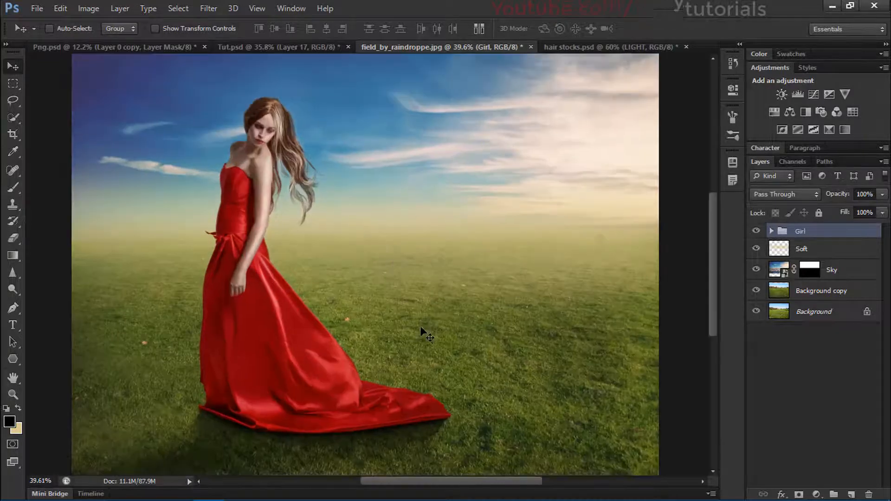
scroll(420, 329, down, 1)
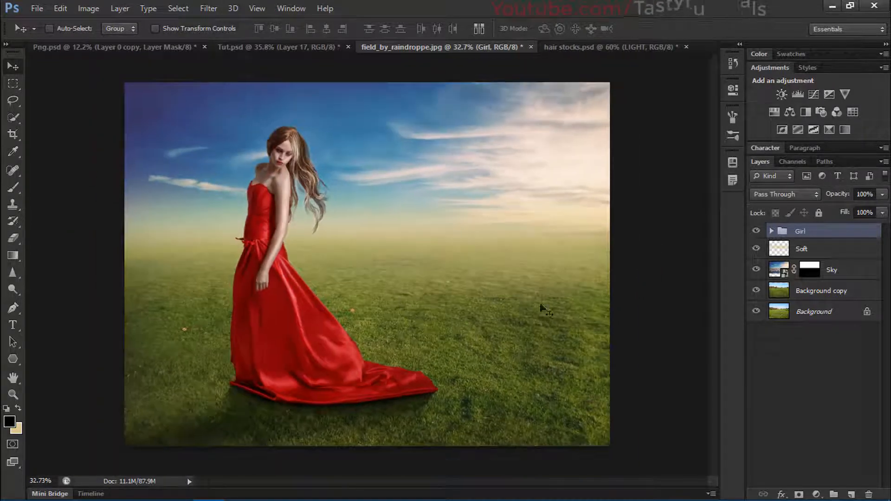
Step: Add a new layer above the Girl group and enlarge the soft brush to 900 px at 0% hardness
click(850, 495)
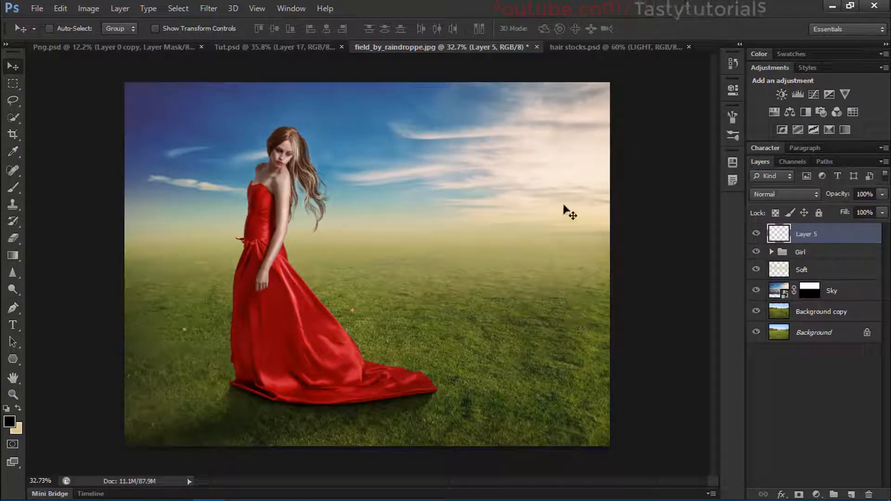
key(b)
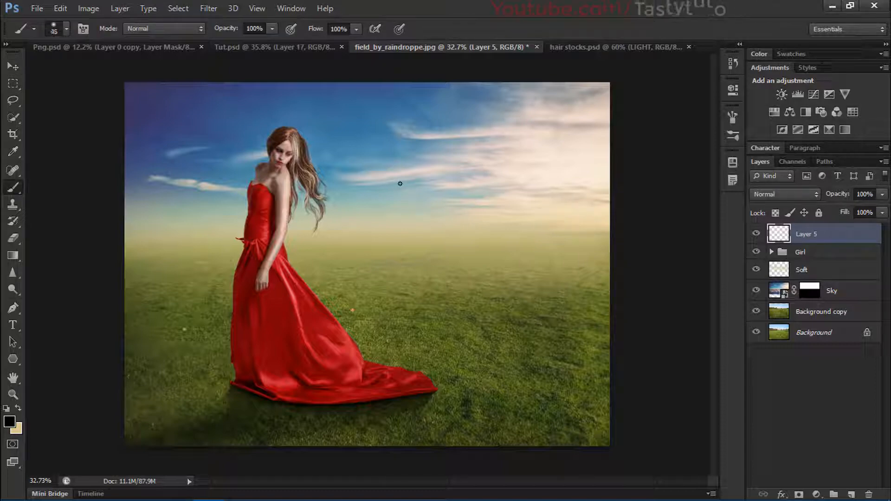
key(bracketright)
key(bracketright)
key(bracketright)
right_click(459, 194)
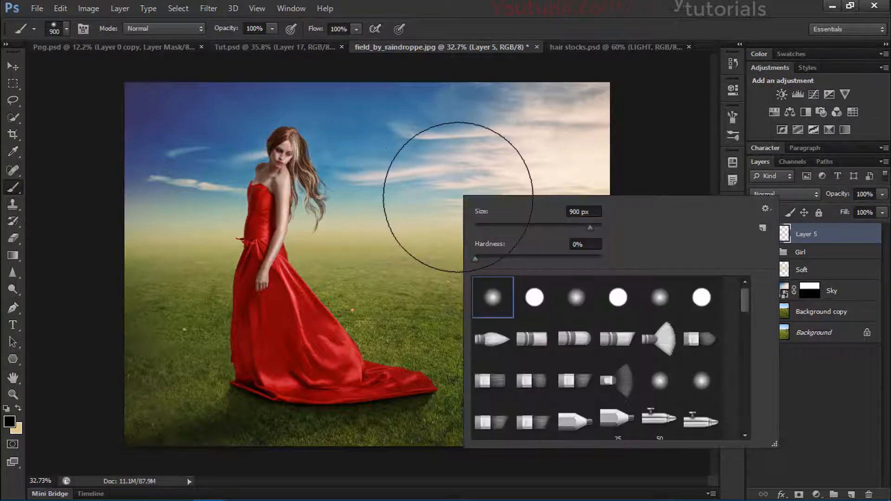
click(538, 3)
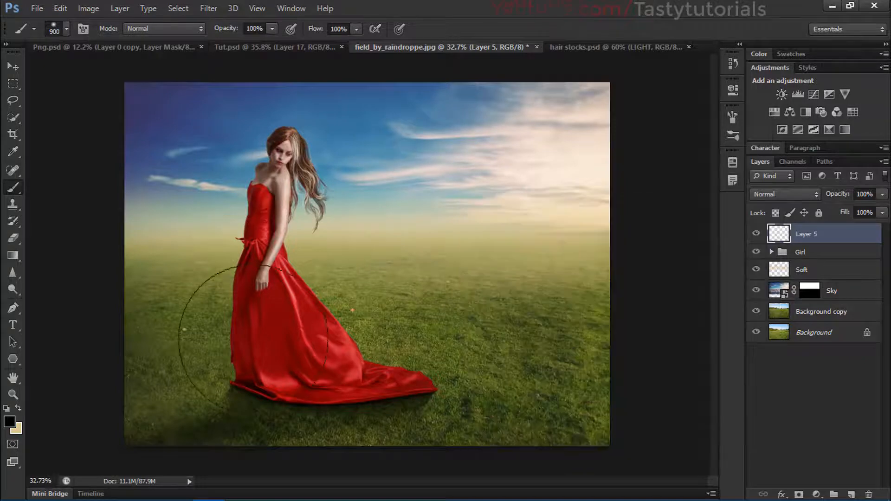
Step: Set the foreground color to bright orange, ffa200
click(8, 423)
drag(560, 322, 563, 320)
drag(504, 181, 585, 146)
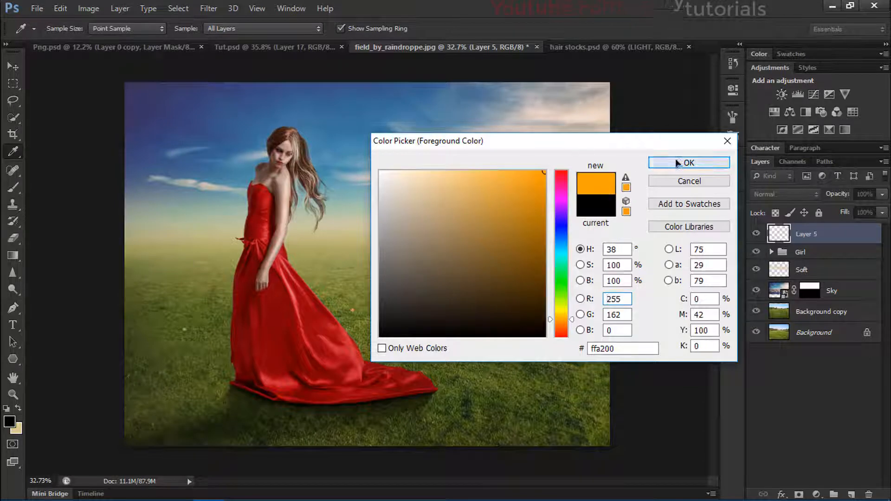
click(678, 163)
Step: Enlarge the soft brush to 1500 px to cover the bright side of the sky
key(b)
alt+scroll(578, 194, down, 1)
key(bracketright)
key(bracketright)
key(bracketright)
key(bracketright)
key(bracketright)
key(bracketright)
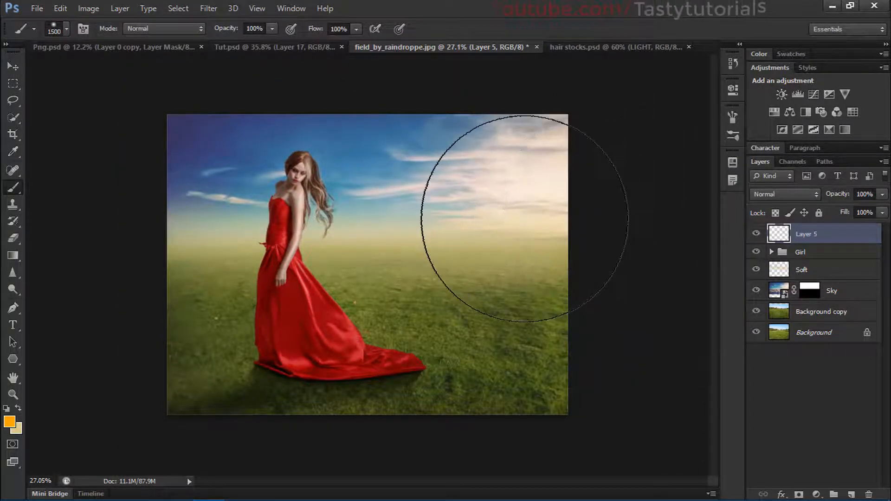
scroll(519, 199, up, 1)
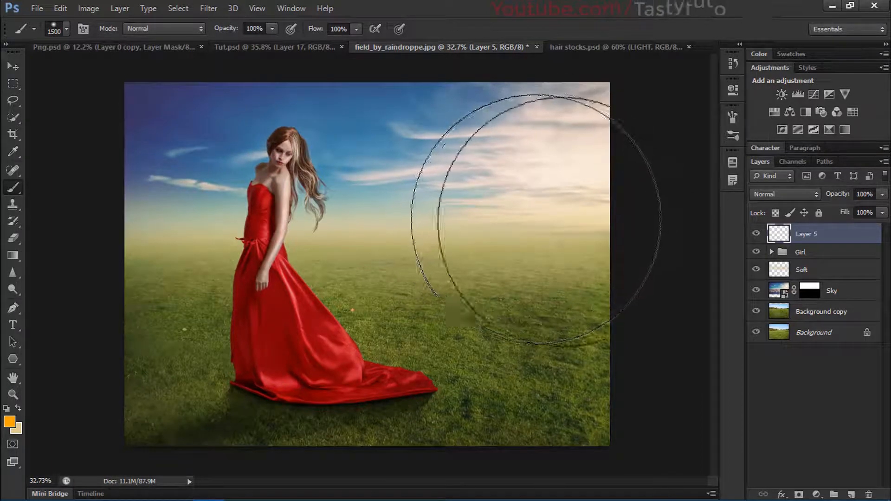
Step: Move the Girl group slightly to the right in the field
key(v)
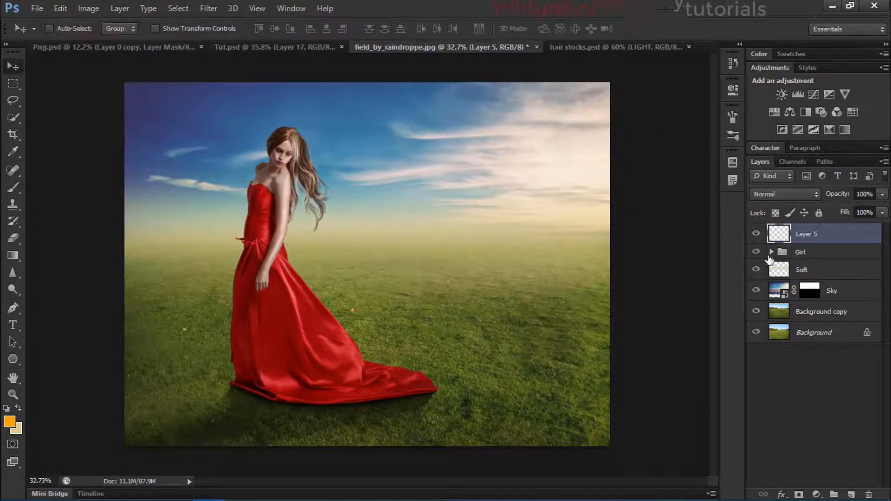
click(802, 253)
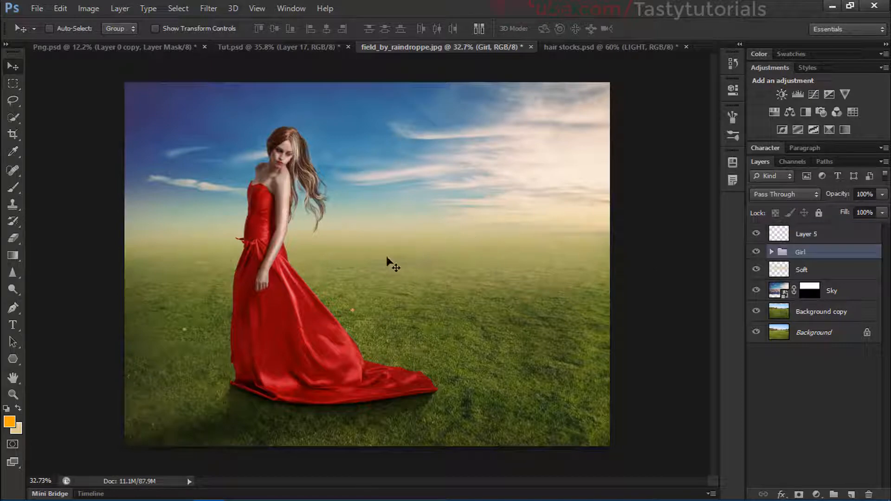
mouse_move(360, 256)
mouse_down()
mouse_move(394, 262)
mouse_move(376, 261)
mouse_up()
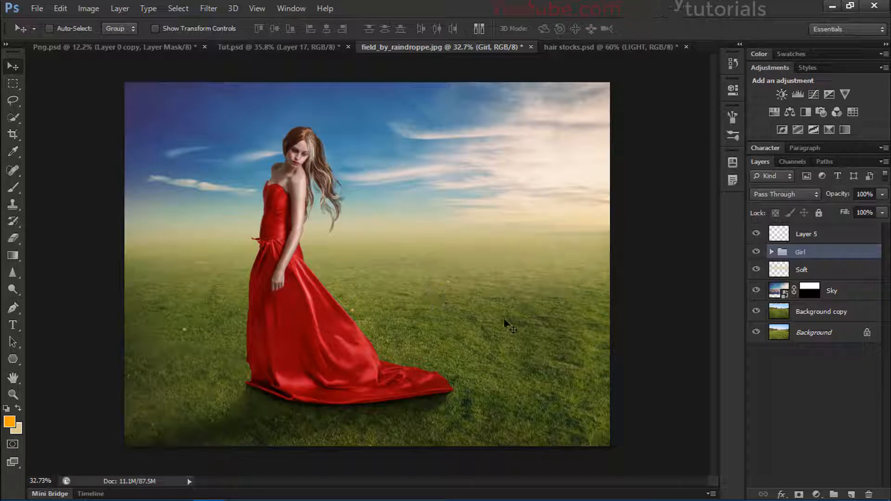
Step: Crop a narrow strip evenly off the left and right sides of the image
key(c)
drag(125, 265, 143, 268)
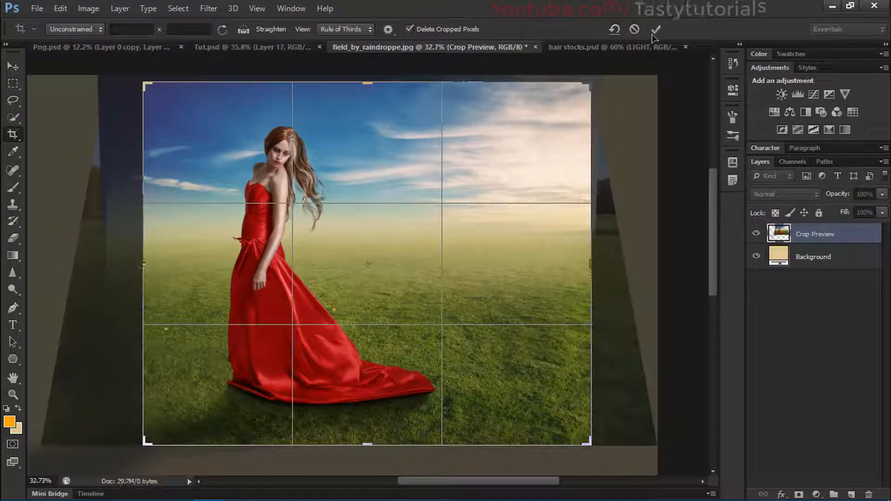
drag(144, 261, 155, 261)
click(656, 30)
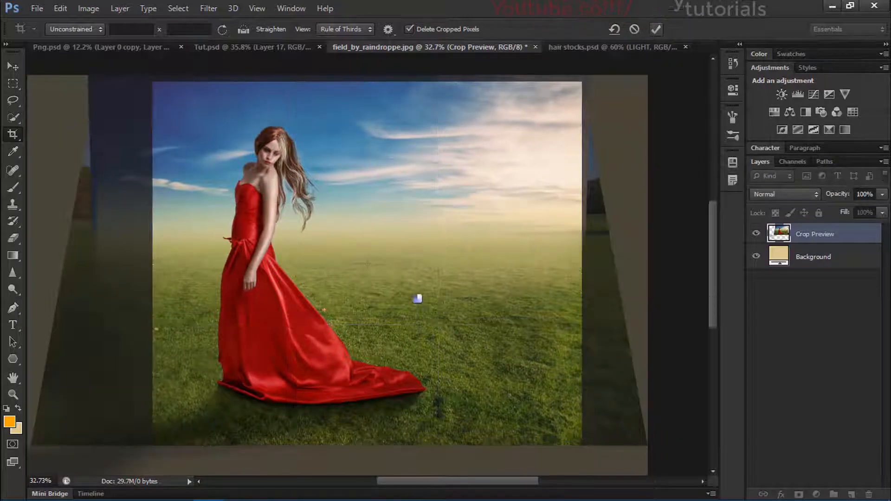
key(v)
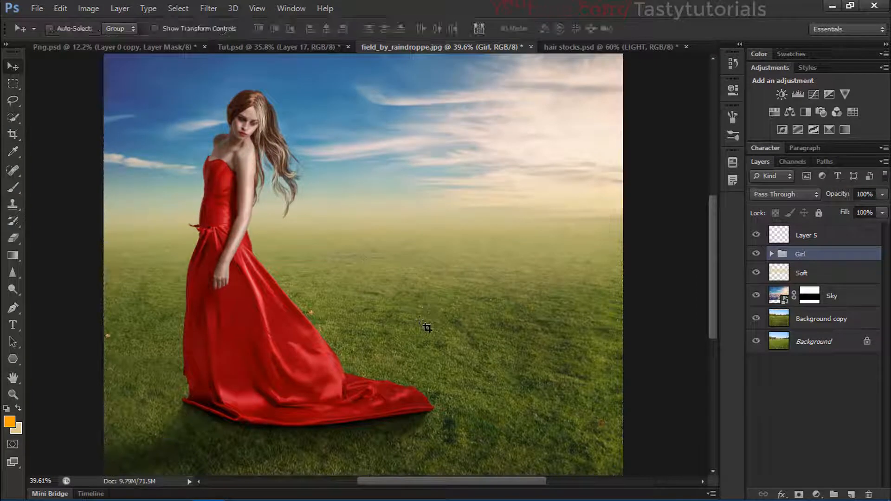
Step: Open the name of Layer 5 for editing
scroll(613, 253, down, 1)
double_click(806, 236)
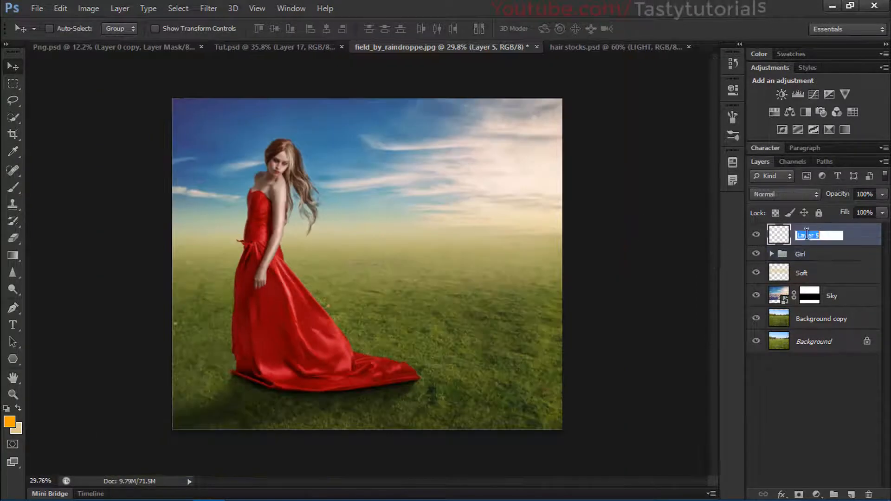
Step: Name the new top layer Light and paint a soft orange glow over the right side of the sky with a 2000 px brush
text(Light)
key(Return)
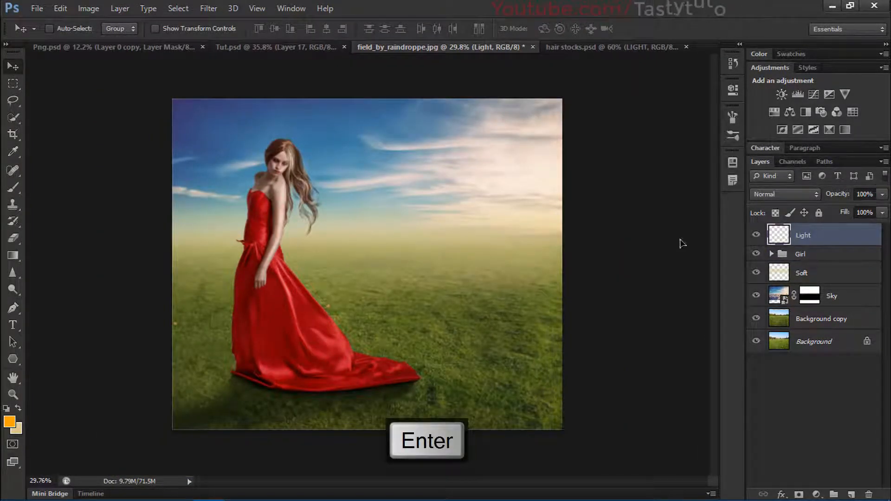
key(b)
scroll(460, 260, down, 1)
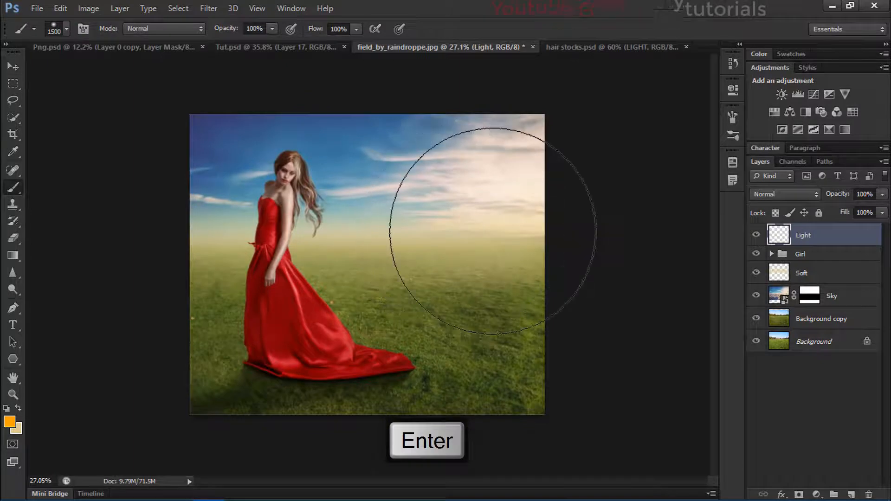
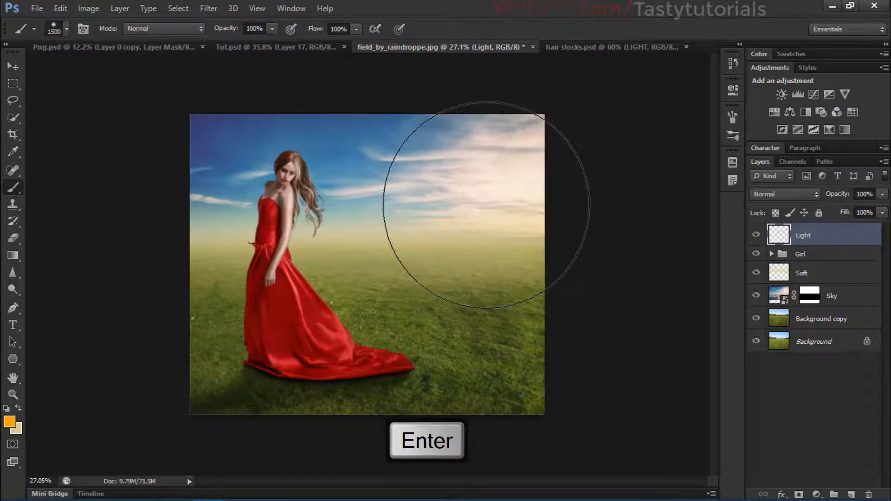
key(bracketright)
key(bracketright)
key(bracketright)
key(bracketright)
key(bracketright)
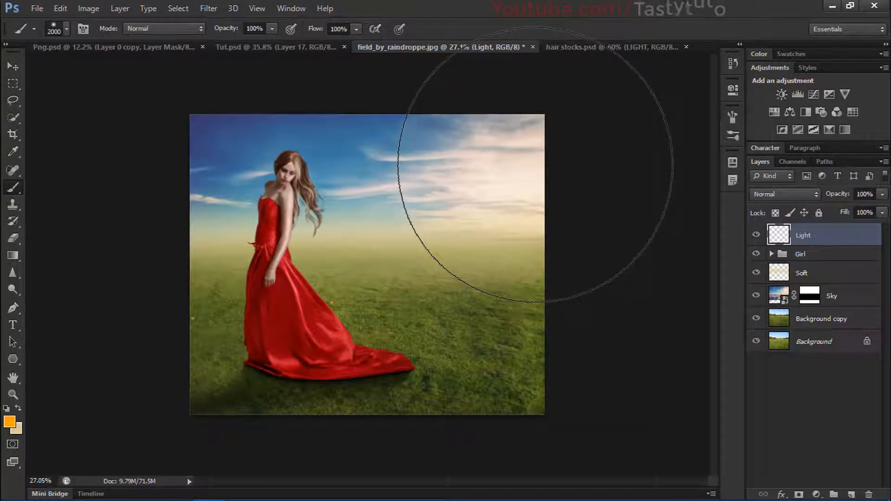
click(535, 165)
click(535, 164)
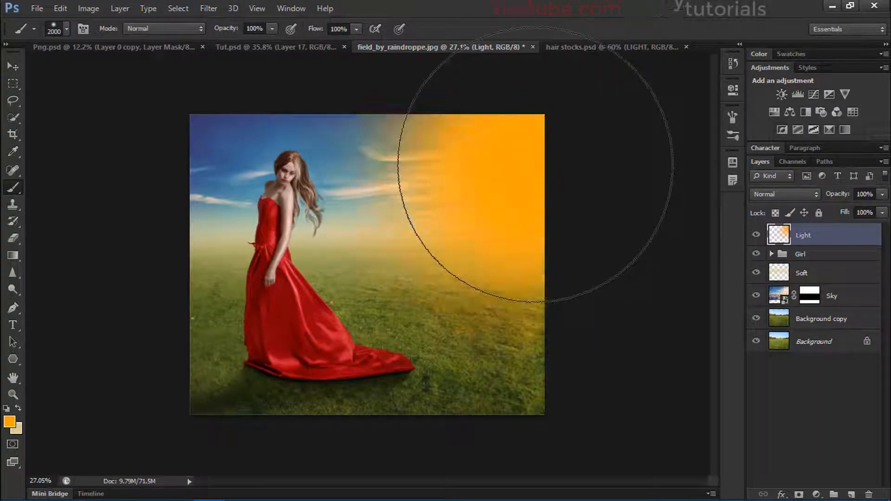
click(535, 164)
scroll(503, 221, up, 3)
scroll(503, 222, down, 2)
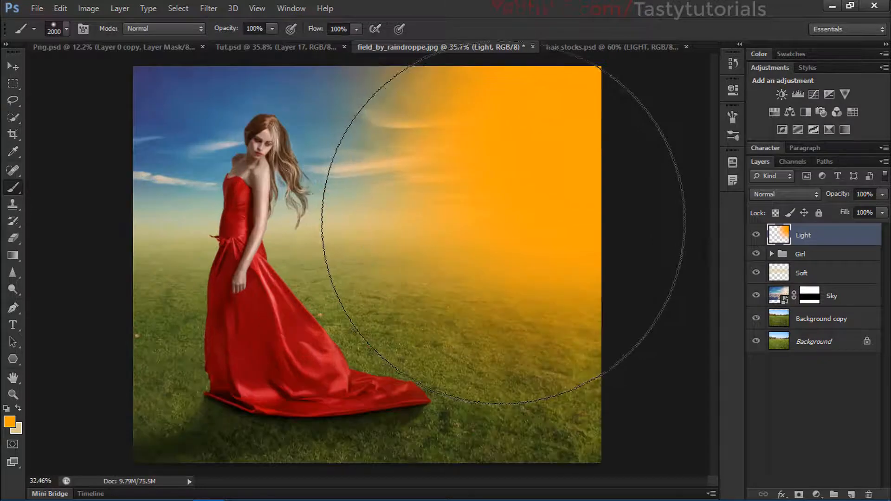
Step: Set the foreground colour to ff4e00 and paint a deeper orange core inside the glow with a 1300 px brush
click(9, 421)
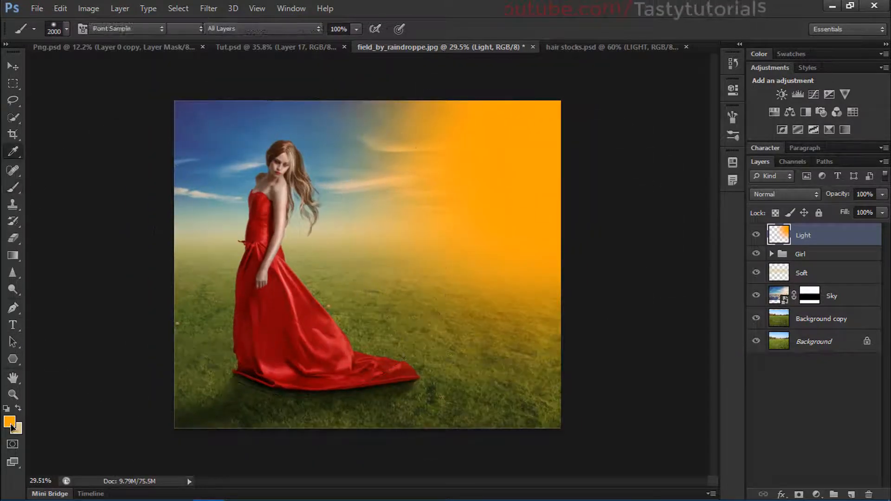
drag(562, 324, 562, 329)
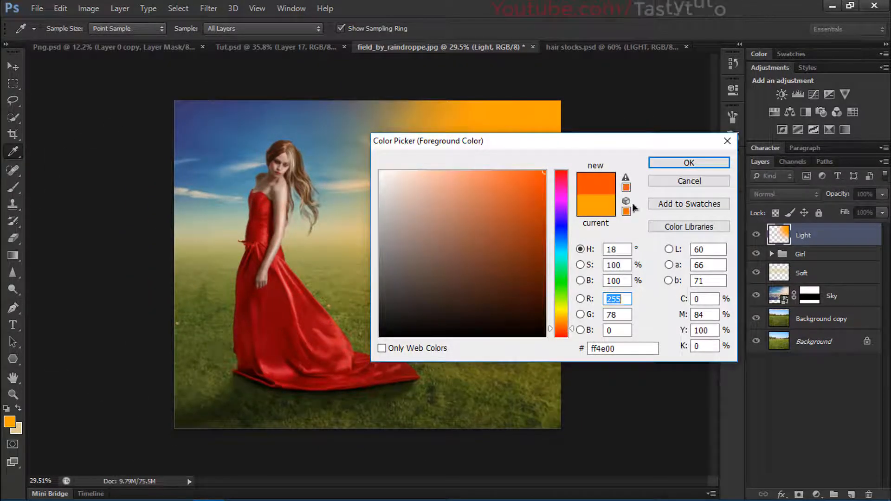
click(682, 163)
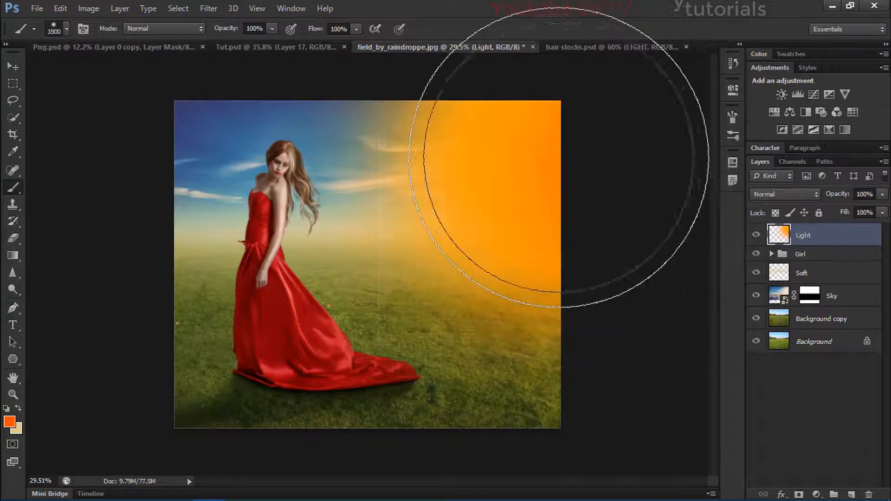
key(bracketleft)
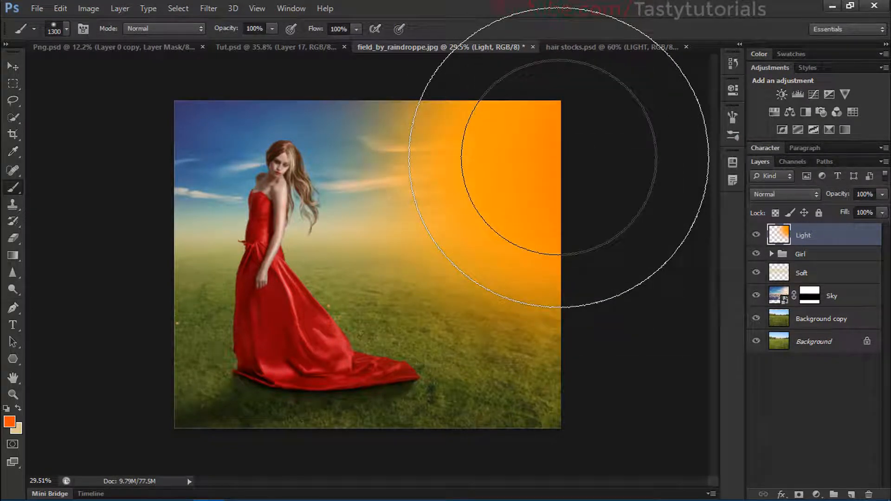
click(541, 159)
click(541, 159)
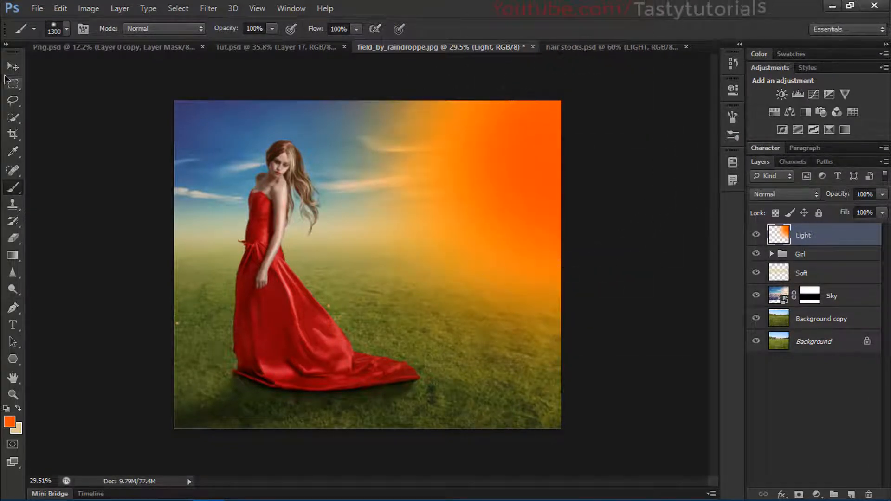
Step: Set the Light layer's blend mode to Screen
click(7, 73)
click(784, 194)
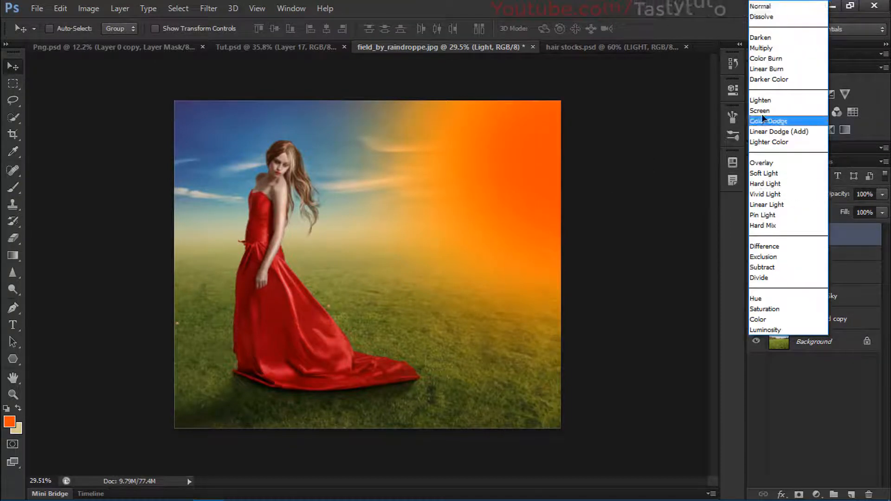
click(761, 113)
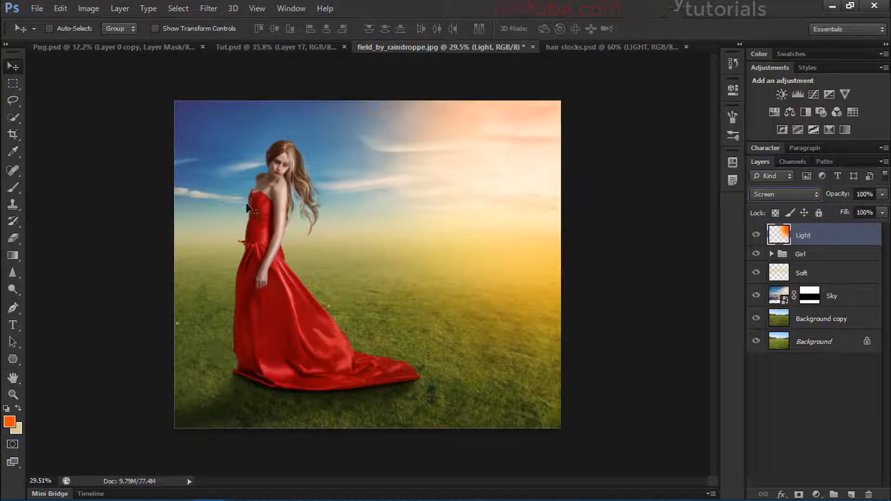
Step: Compare the picture with and without the Light layer by toggling its visibility
scroll(308, 197, up, 3)
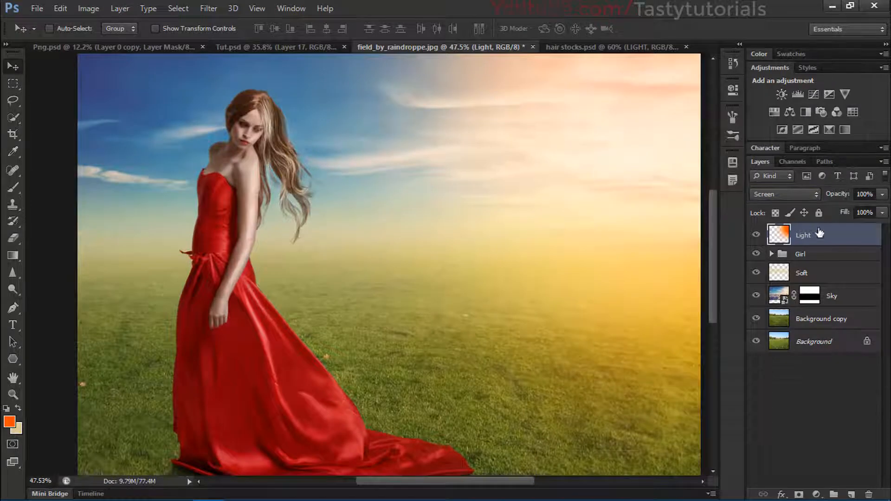
click(760, 236)
click(760, 236)
click(759, 236)
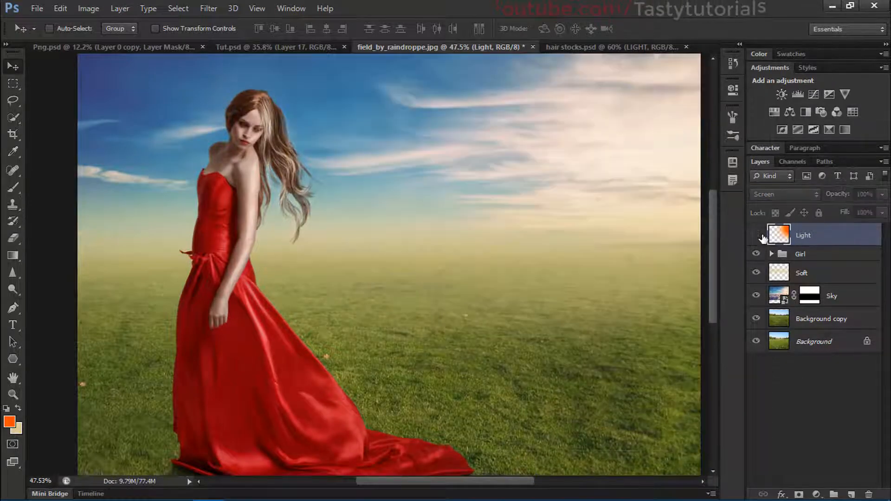
click(759, 235)
scroll(646, 238, down, 2)
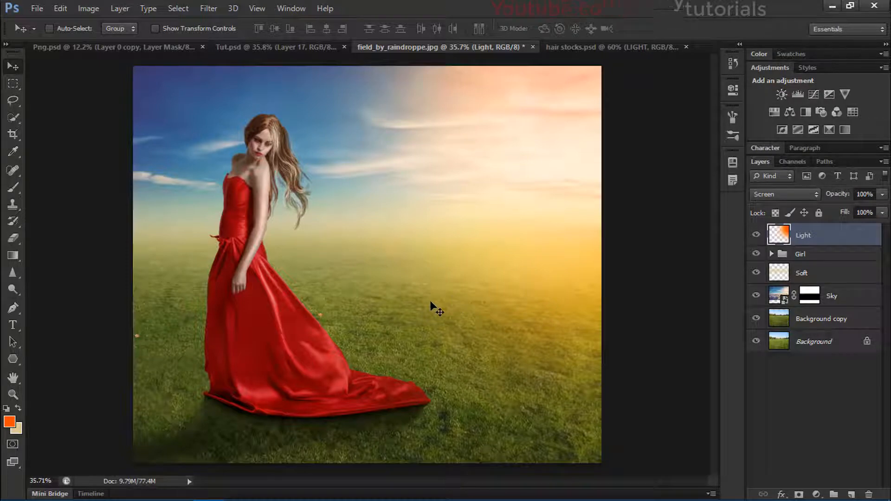
scroll(432, 304, up, 1)
scroll(681, 351, down, 1)
scroll(412, 312, down, 1)
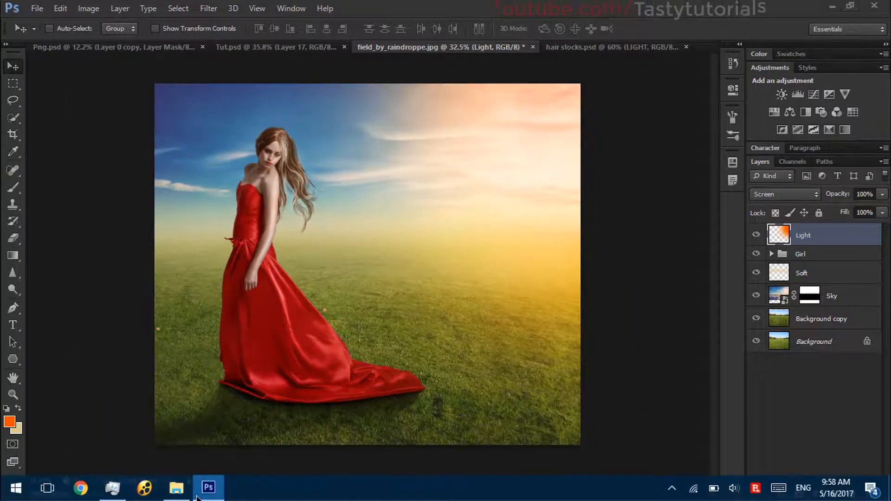
Step: Place the Castle-High-Quality-PNG image from the file folder above the horizon to the right of the girl, scaled down slightly
click(159, 492)
drag(313, 174, 511, 158)
scroll(396, 244, up, 2)
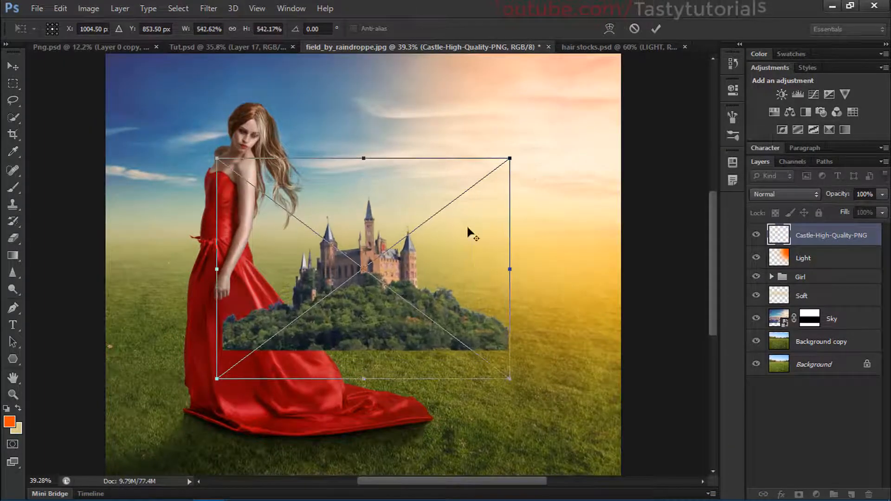
drag(467, 225, 581, 144)
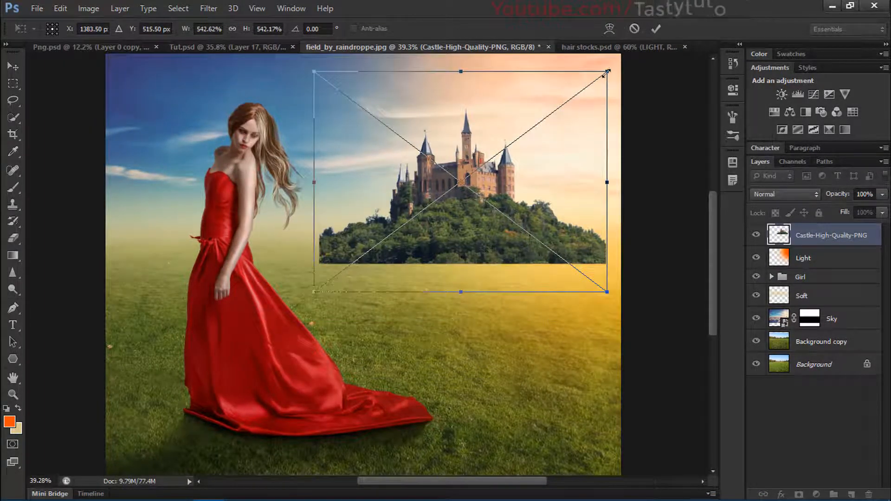
drag(605, 73, 570, 105)
key(Return)
scroll(469, 207, up, 1)
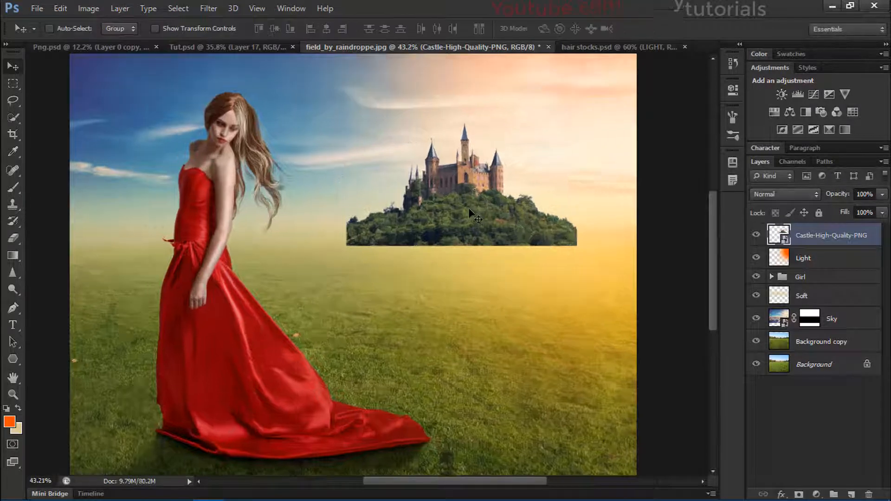
Step: Lower the castle slightly and reorder its layer to sit between the Girl group and the Soft layer
drag(469, 207, 481, 216)
drag(829, 238, 775, 293)
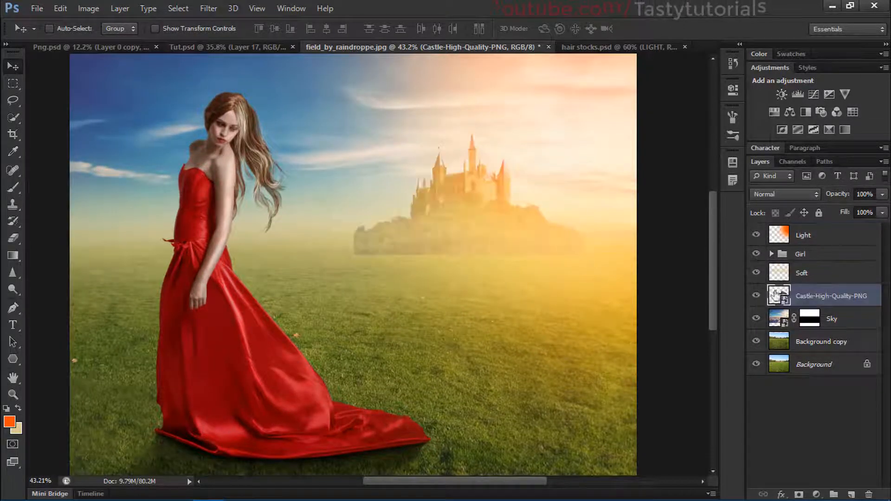
scroll(483, 260, down, 2)
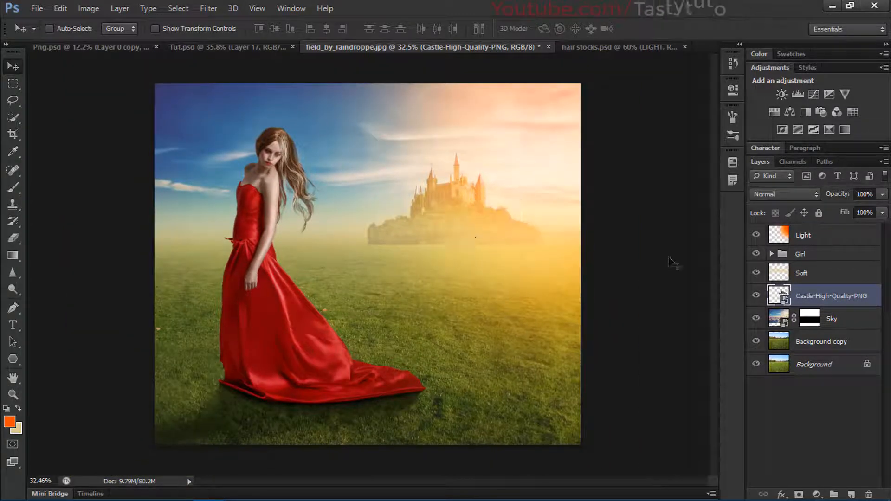
drag(810, 290, 808, 263)
scroll(420, 197, up, 3)
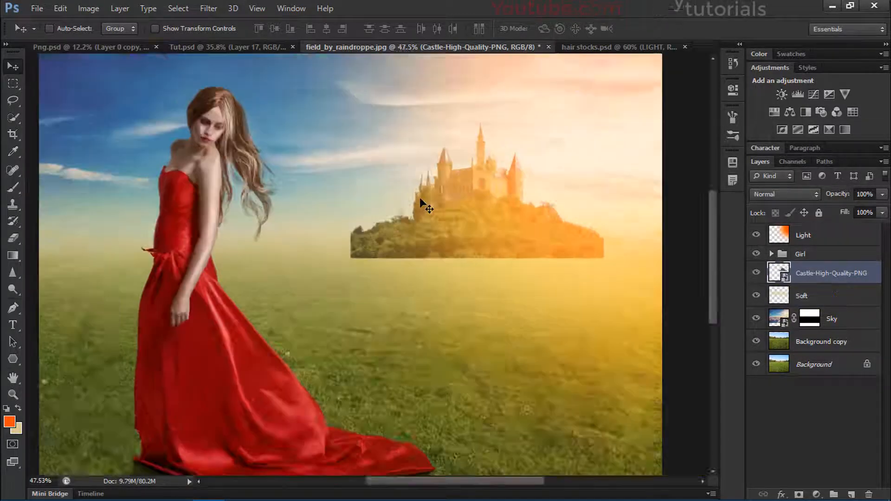
drag(542, 250, 541, 258)
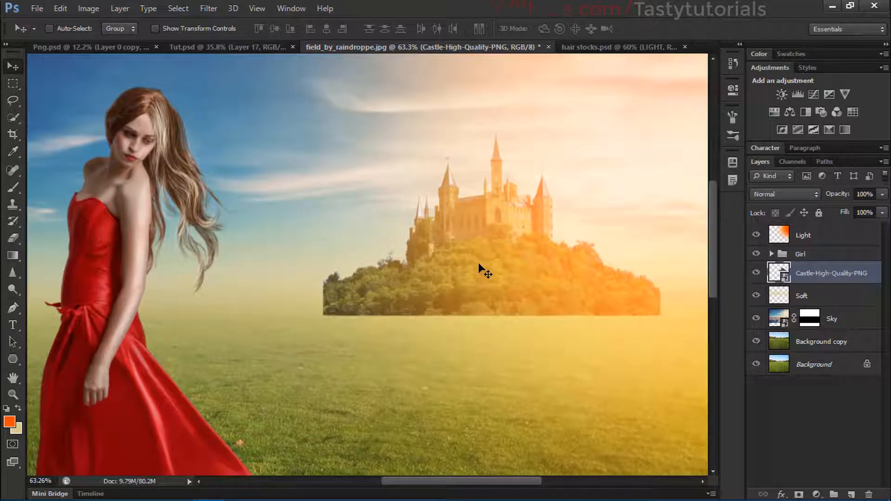
Step: Add a layer mask to the castle and fade the hill's base and side edges with a soft 175 px black brush
key(b)
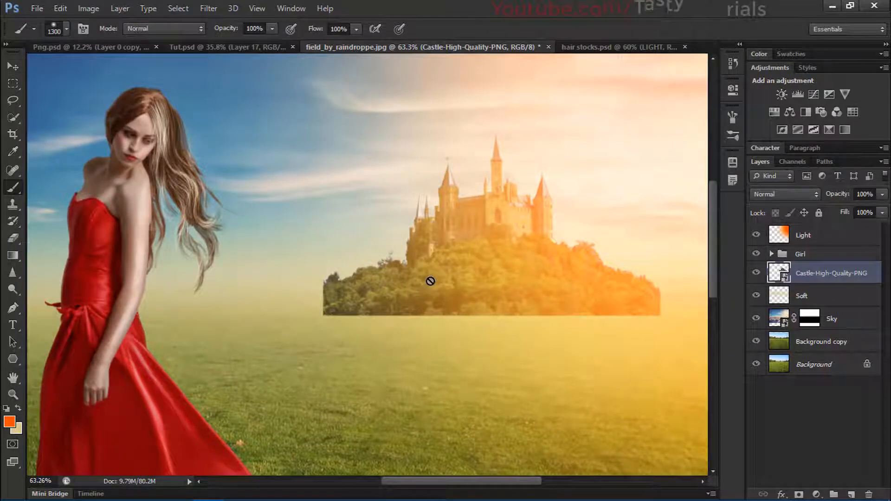
click(800, 495)
key(d)
key(bracketleft)
key(bracketleft)
key(bracketleft)
key(bracketleft)
key(bracketleft)
key(bracketleft)
key(bracketleft)
key(bracketleft)
key(bracketleft)
key(bracketleft)
key(bracketleft)
key(bracketleft)
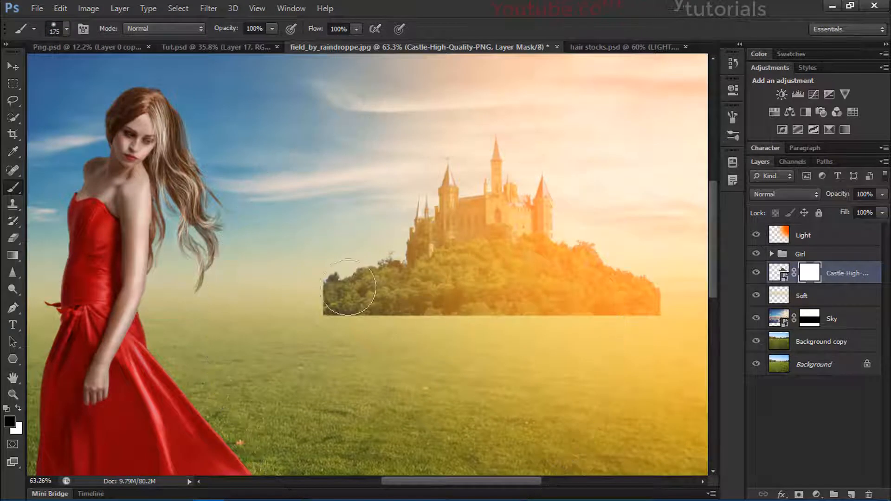
mouse_move(335, 292)
mouse_down()
mouse_move(305, 326)
mouse_move(308, 340)
mouse_move(307, 279)
mouse_move(327, 282)
mouse_move(299, 313)
mouse_move(332, 338)
mouse_move(414, 348)
mouse_move(565, 353)
mouse_move(584, 352)
mouse_move(581, 341)
mouse_move(646, 336)
mouse_move(679, 321)
mouse_move(680, 267)
mouse_move(685, 321)
mouse_up()
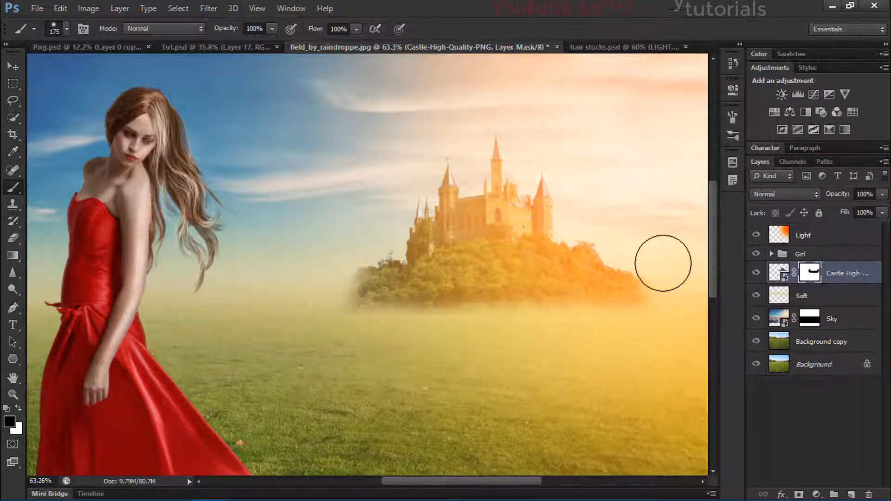
Step: Scale the masked castle down to about 71% and move it farther right along the horizon
scroll(591, 338, down, 1)
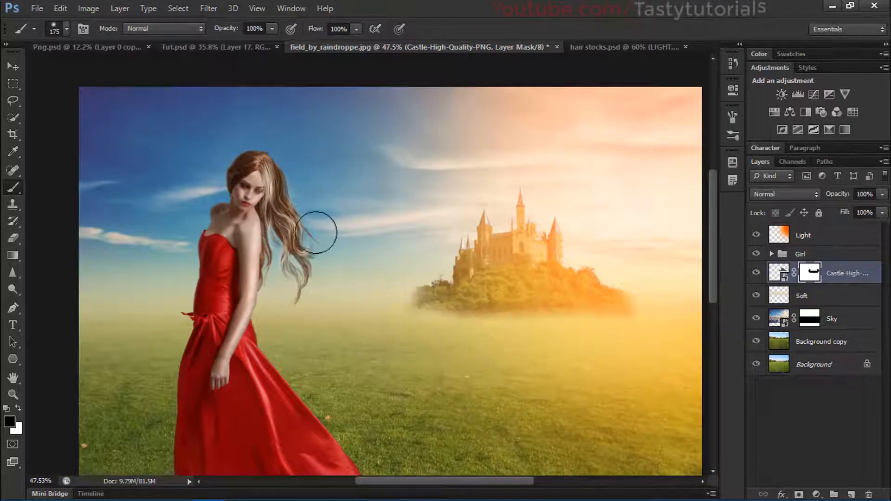
scroll(314, 254, down, 1)
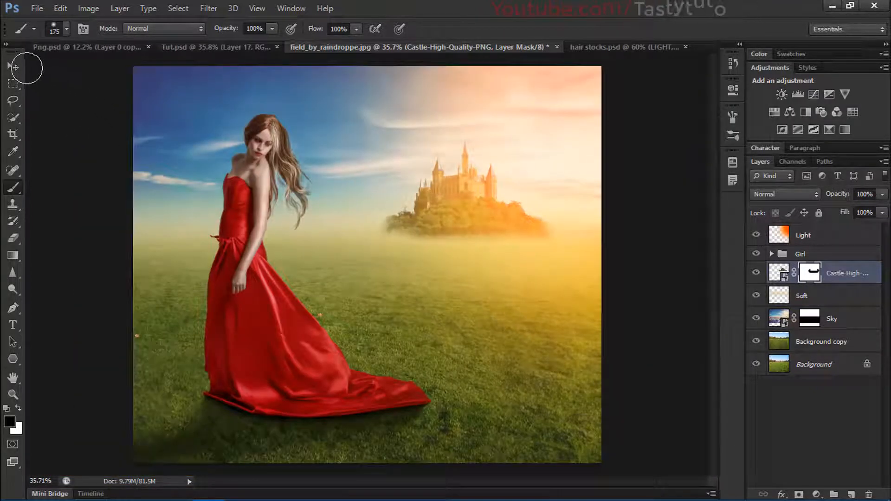
click(14, 67)
key(ctrl+t)
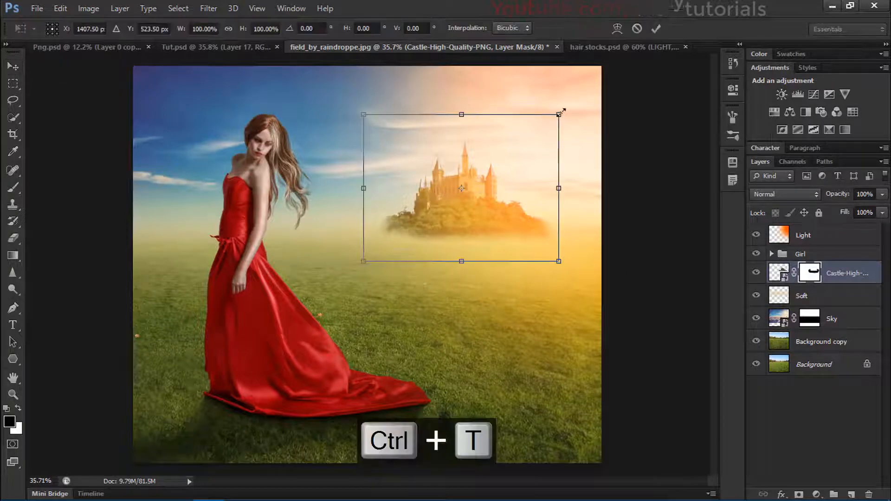
drag(560, 113, 530, 136)
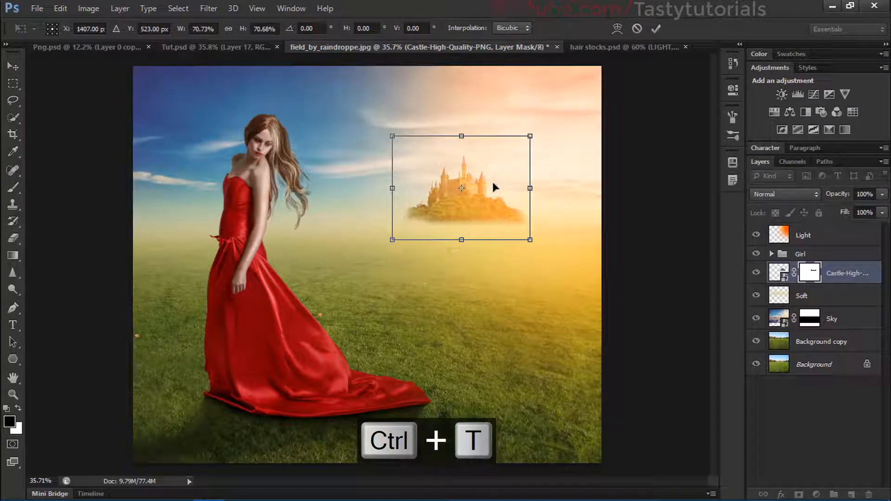
key(Return)
drag(487, 213, 525, 225)
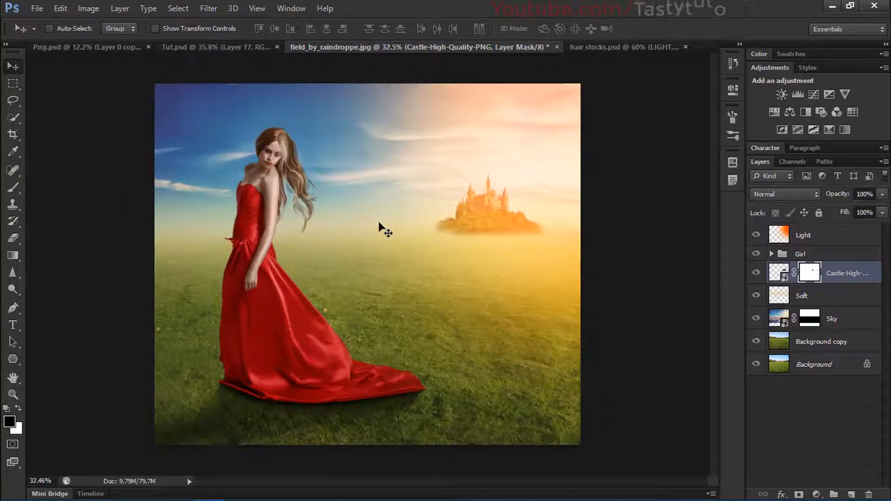
Step: Add a new layer above the castle and set the brush's foreground color to a pale orange matching the haze
scroll(418, 284, up, 3)
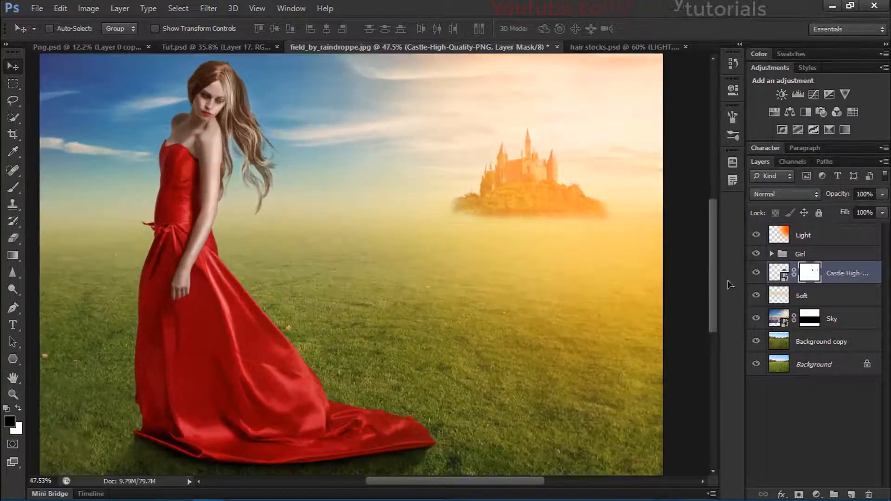
click(851, 494)
key(b)
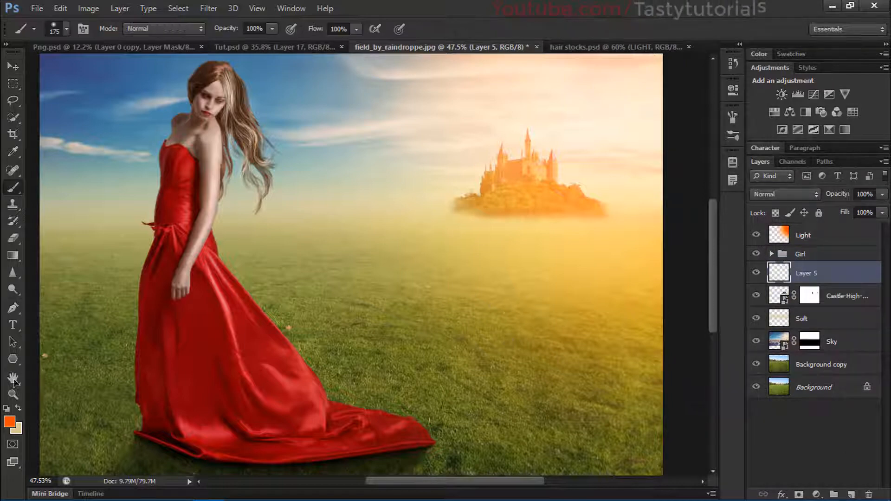
click(10, 423)
click(317, 206)
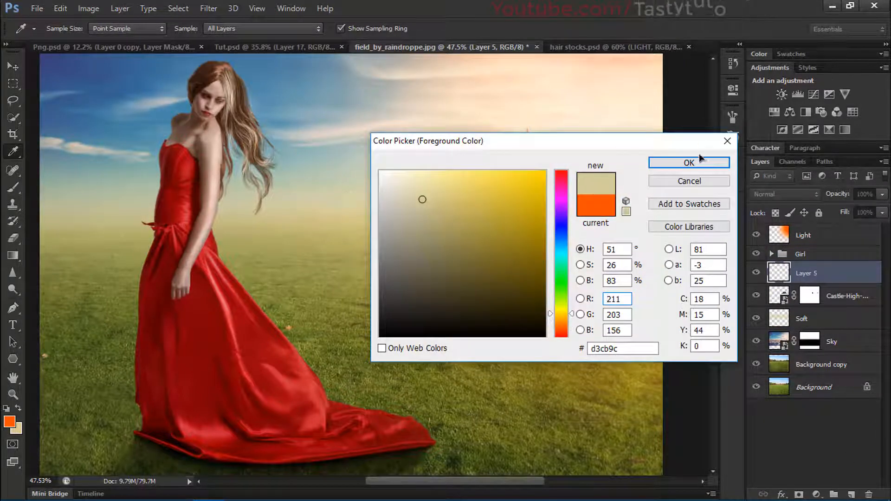
drag(559, 315, 563, 313)
drag(457, 195, 449, 202)
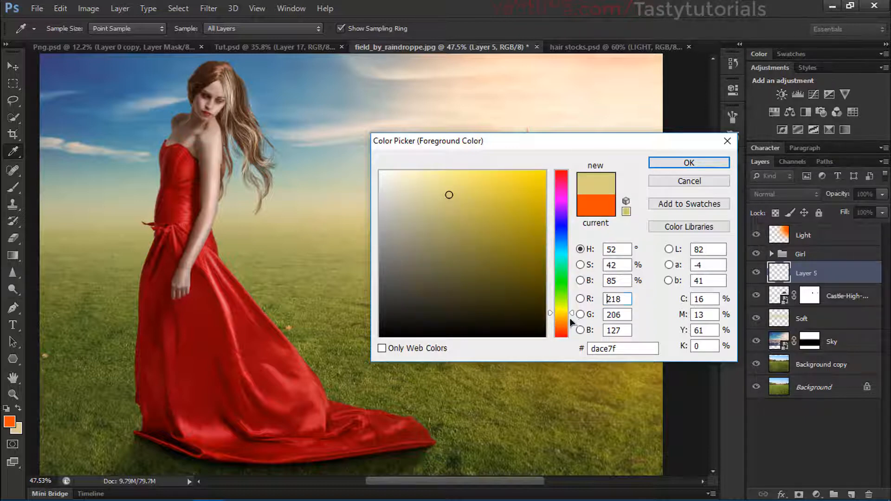
drag(571, 322, 571, 324)
click(659, 162)
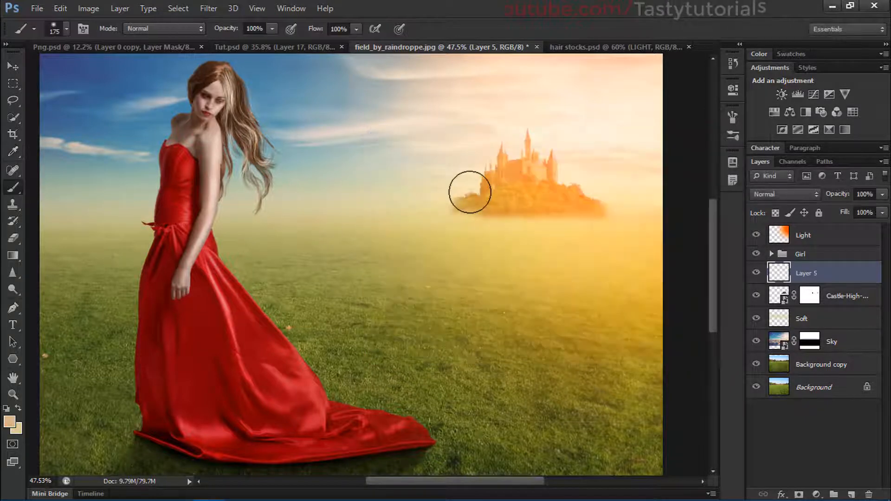
Step: Paint haze over the castle hill's base with a soft 175 px brush at 37% opacity and 35% flow
drag(224, 29, 210, 30)
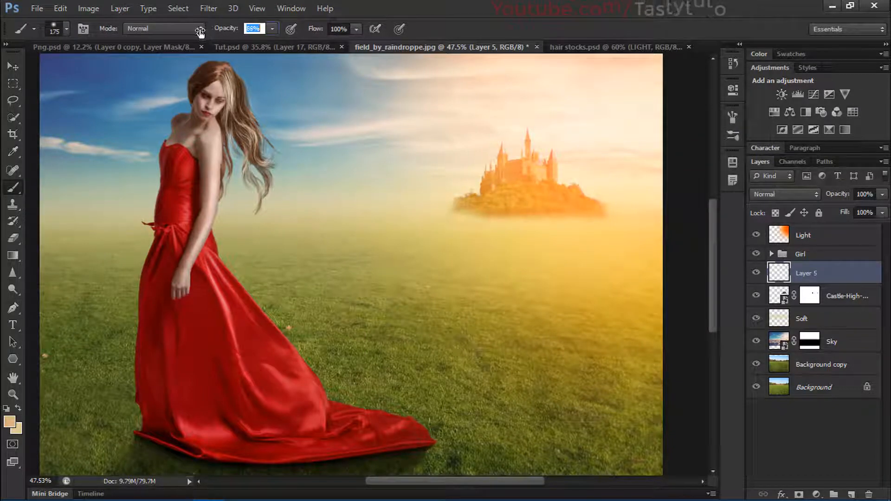
drag(316, 29, 272, 37)
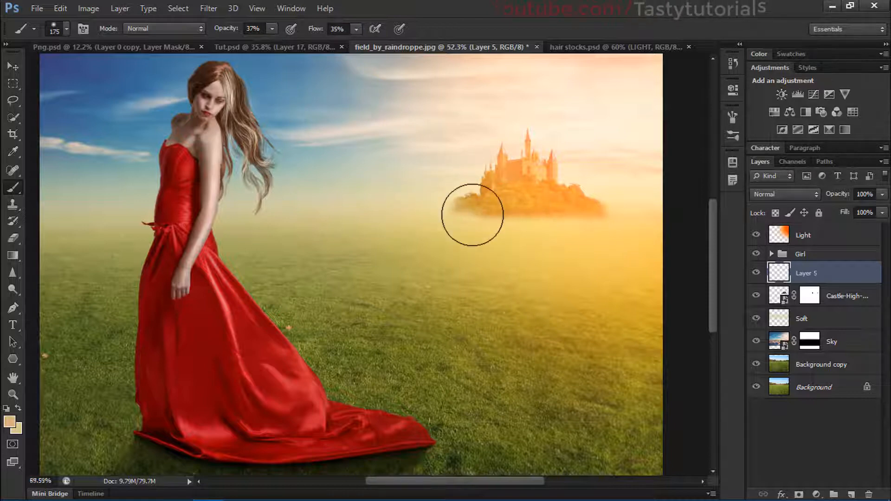
scroll(469, 215, up, 5)
mouse_move(489, 223)
mouse_down()
mouse_move(531, 204)
mouse_move(554, 206)
mouse_move(561, 221)
mouse_move(451, 225)
mouse_move(391, 204)
mouse_move(417, 202)
mouse_move(469, 238)
mouse_move(534, 244)
mouse_move(668, 226)
mouse_move(684, 203)
mouse_move(653, 244)
mouse_move(475, 244)
mouse_move(412, 222)
mouse_move(490, 162)
mouse_move(465, 152)
mouse_move(497, 204)
mouse_move(620, 215)
mouse_up()
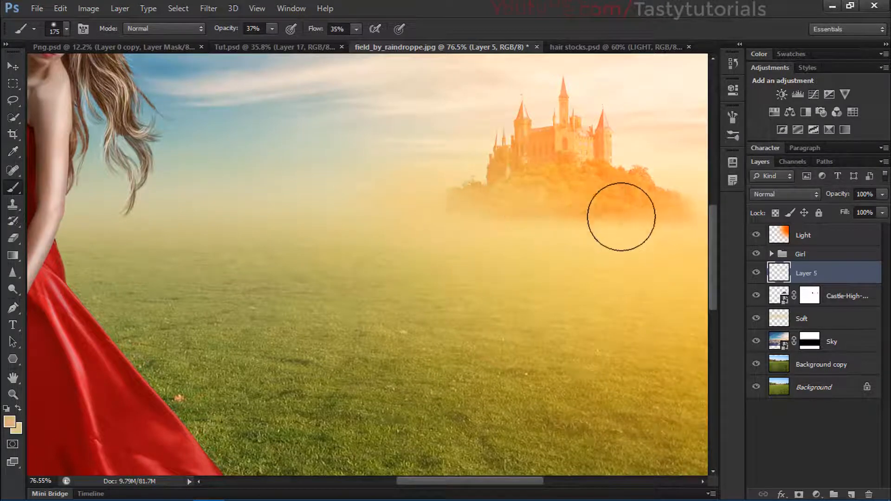
scroll(423, 264, down, 2)
scroll(424, 264, down, 1)
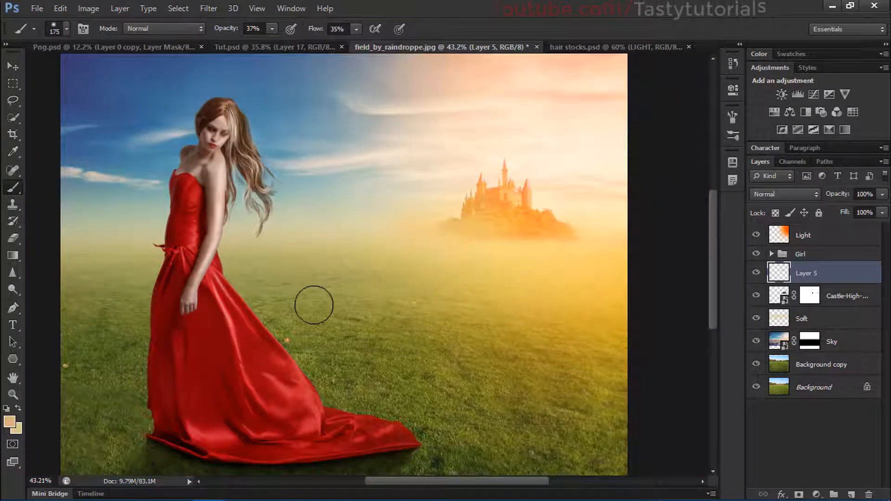
scroll(492, 240, down, 1)
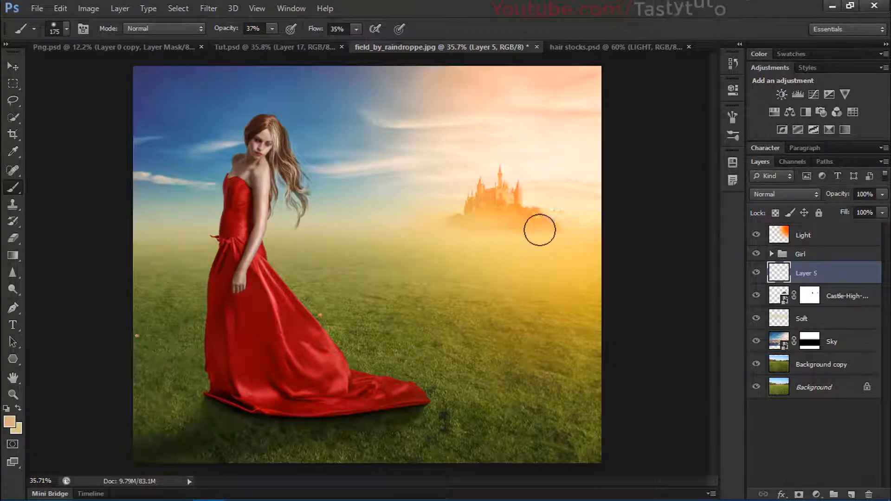
scroll(489, 211, up, 1)
scroll(490, 211, up, 2)
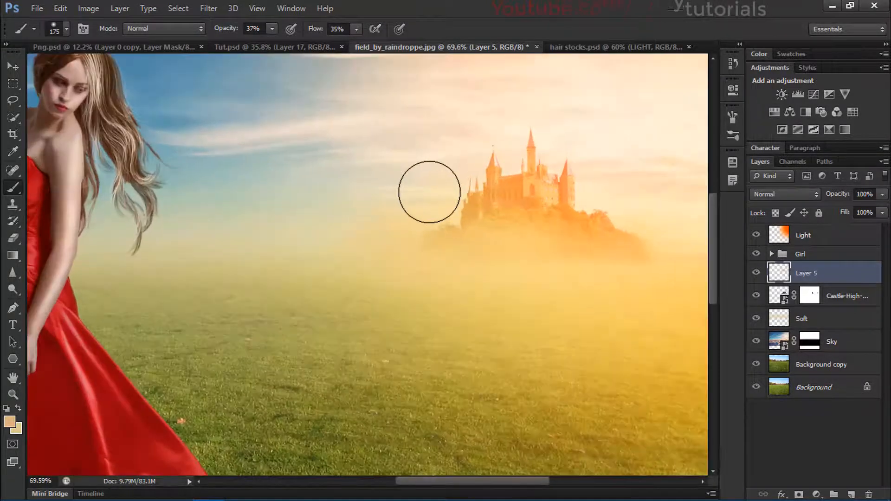
scroll(378, 297, down, 3)
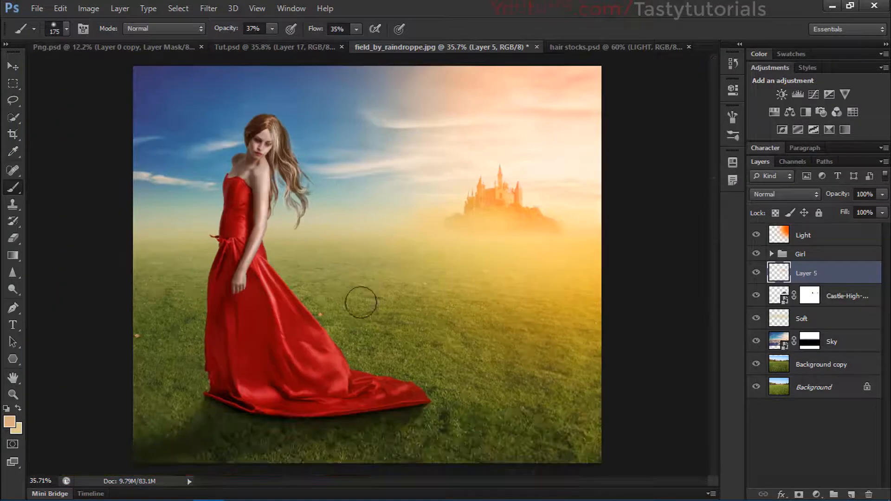
Step: Paint faint haze over the field beside the girl with a 500 px brush, then undo the last stroke in the foreground grass
scroll(313, 305, up, 1)
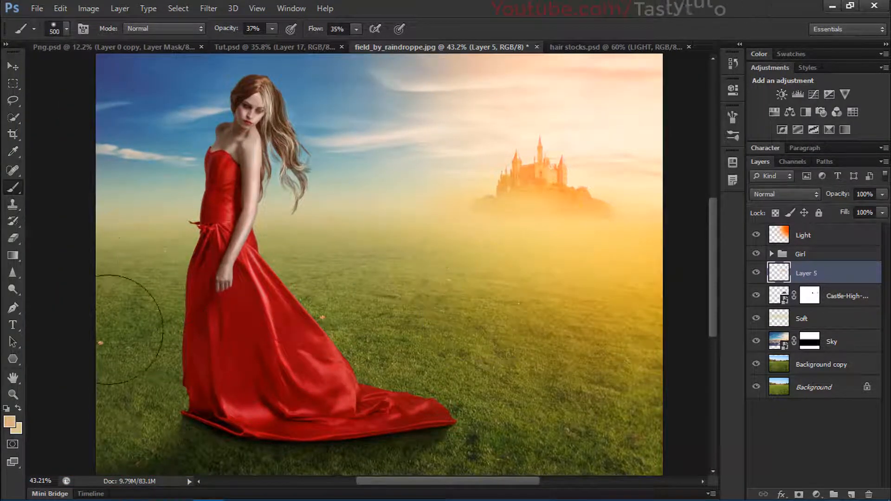
click(109, 316)
scroll(273, 294, up, 1)
scroll(422, 338, down, 2)
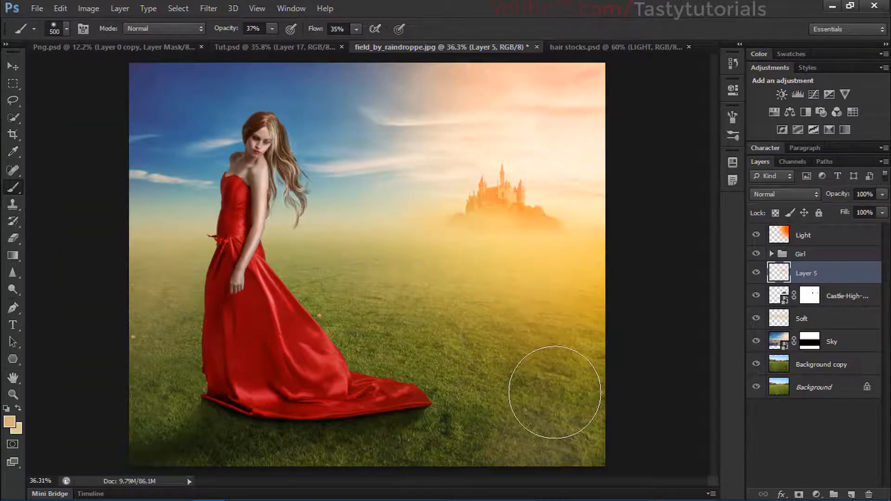
key(ctrl+alt+z)
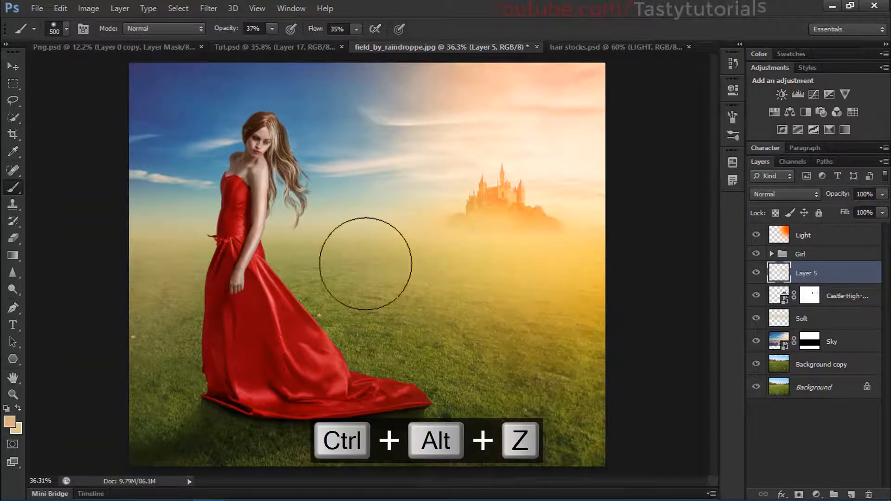
scroll(239, 244, up, 1)
scroll(249, 279, down, 5)
scroll(328, 273, up, 3)
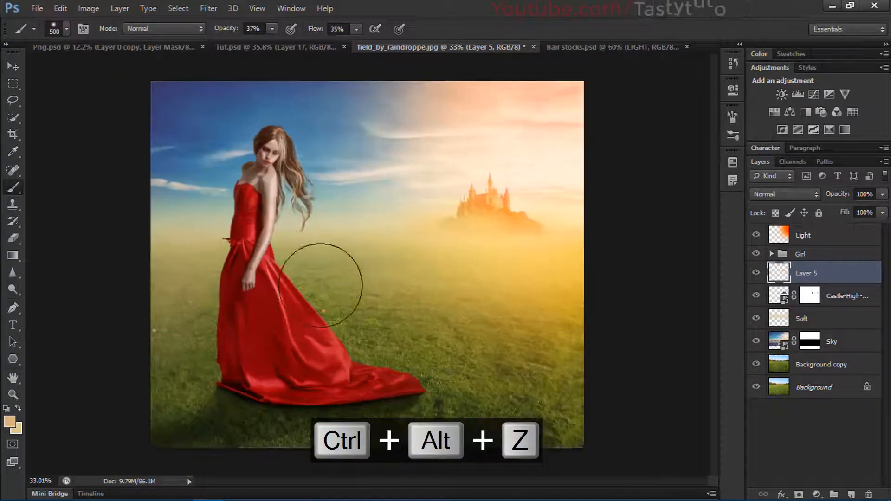
Step: Place the castle_png_by_camelfobia ruins image from the PS MINI file folder into the composite above Layer 5
key(v)
scroll(371, 295, up, 2)
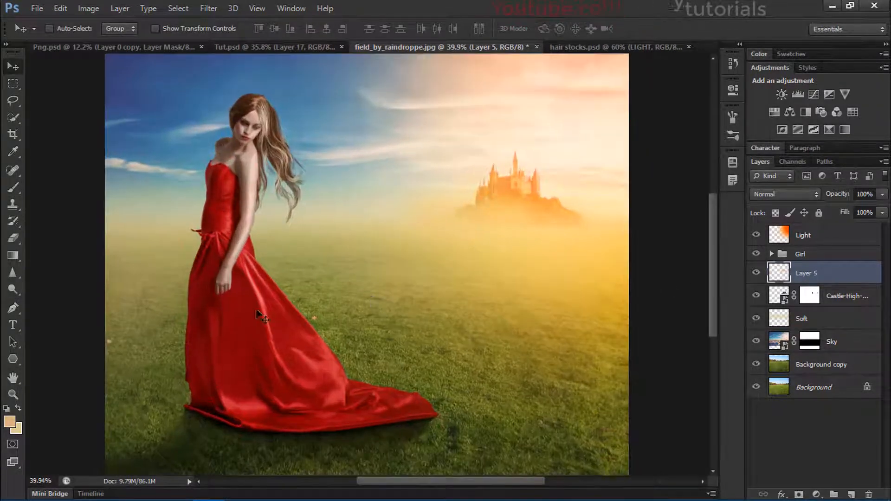
click(177, 488)
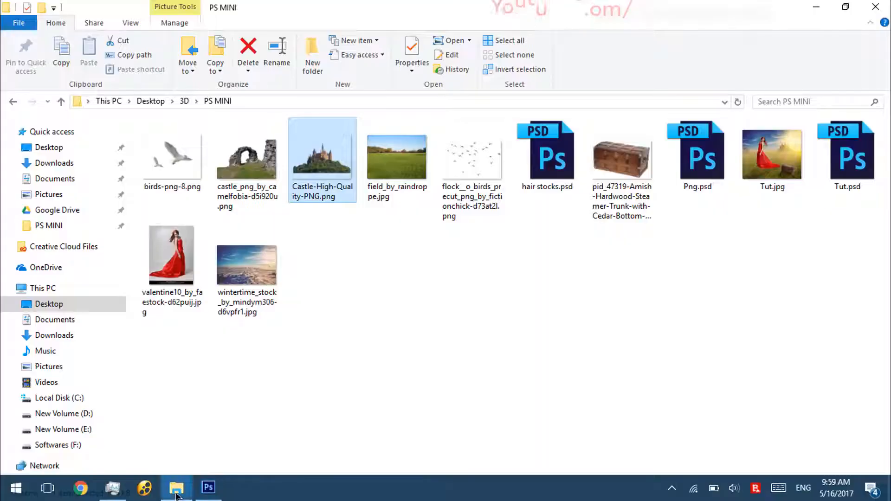
drag(247, 158, 345, 192)
key(Return)
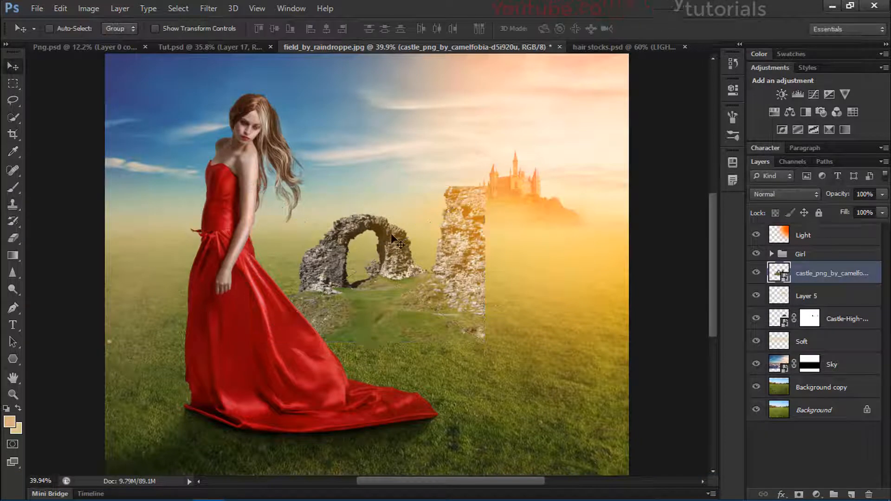
Step: Flip the ruins horizontally, scale them to about 47%, and move them to the horizon at the image's left edge
key(ctrl+t)
right_click(413, 266)
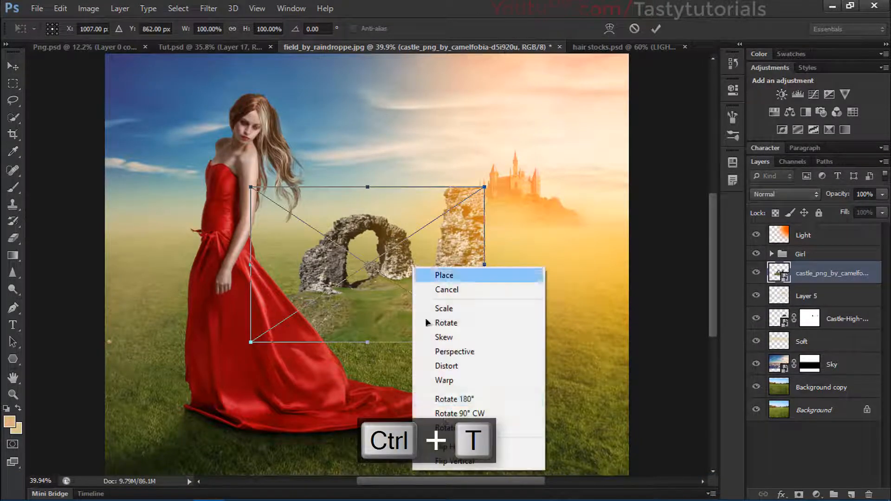
click(448, 446)
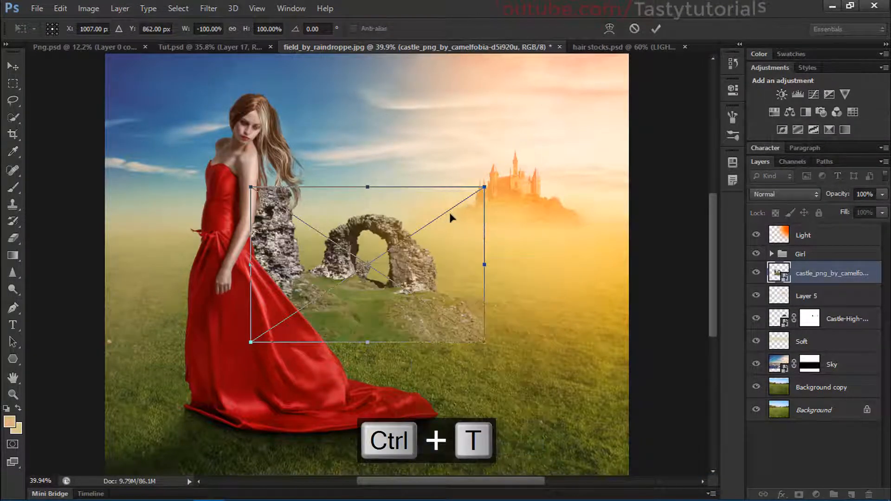
drag(476, 194, 424, 228)
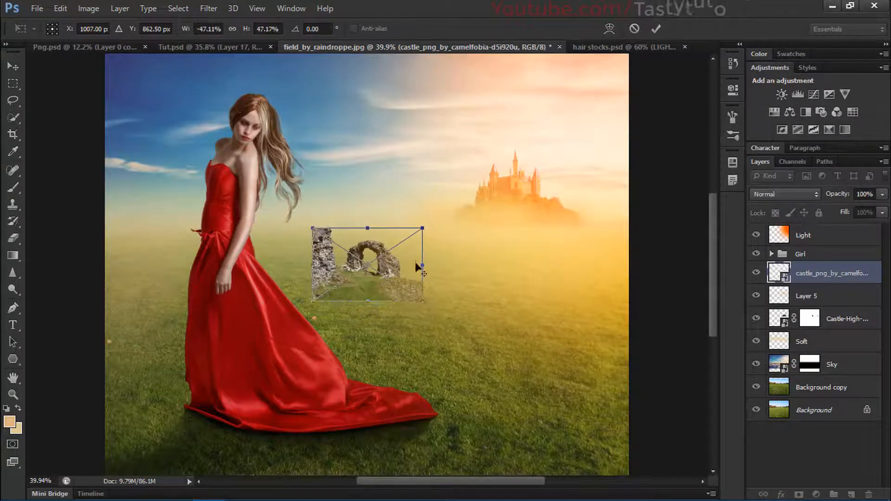
drag(384, 267, 149, 225)
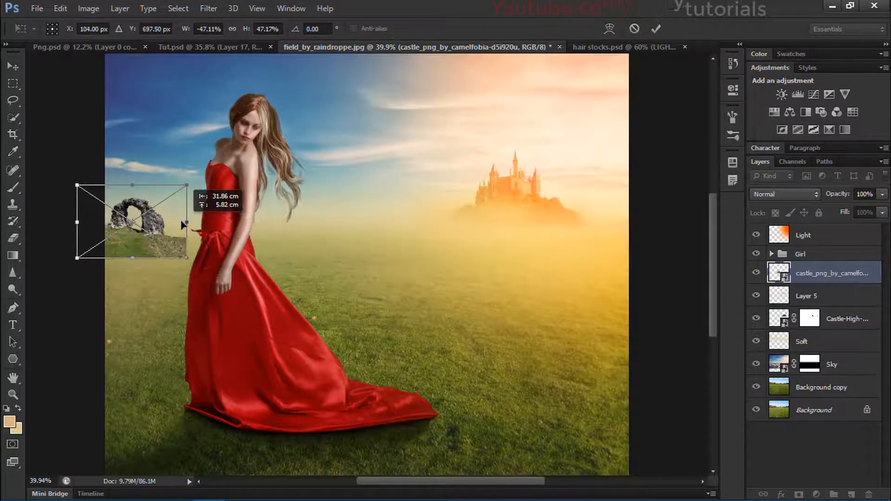
key(Return)
Step: Move the ruins layer directly below Layer 5 and add a layer mask to it
scroll(167, 221, up, 2)
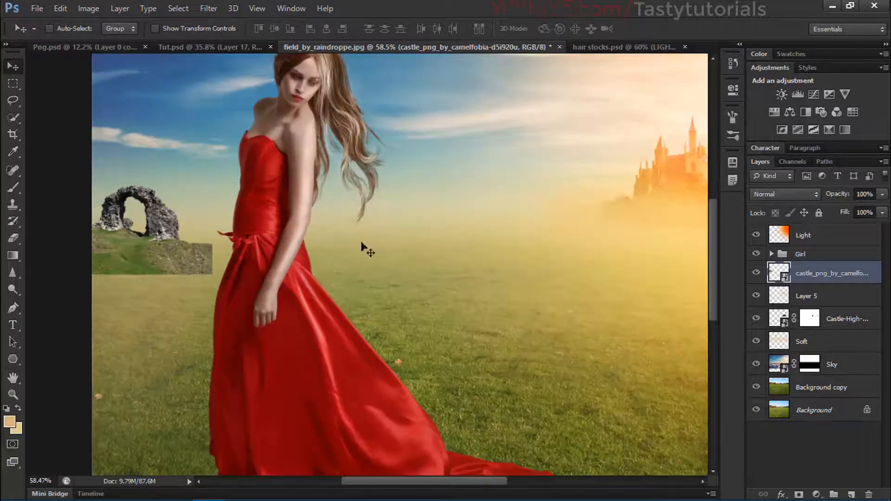
drag(822, 280, 823, 307)
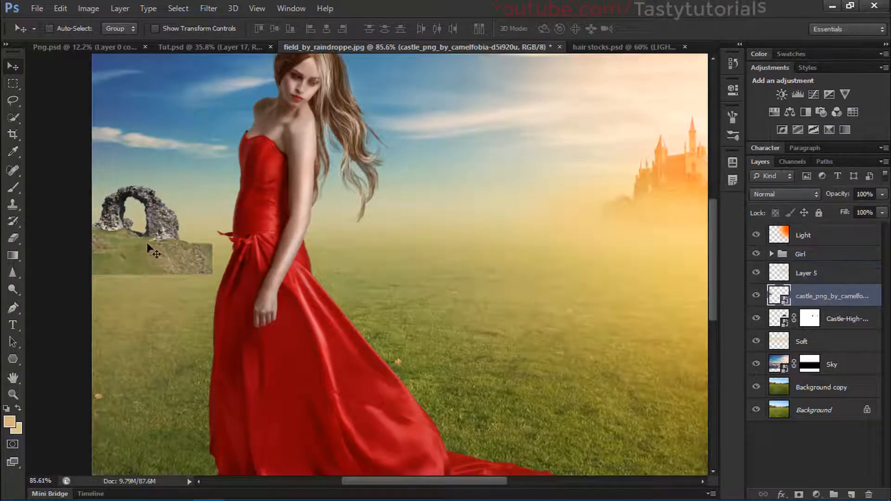
scroll(148, 245, up, 2)
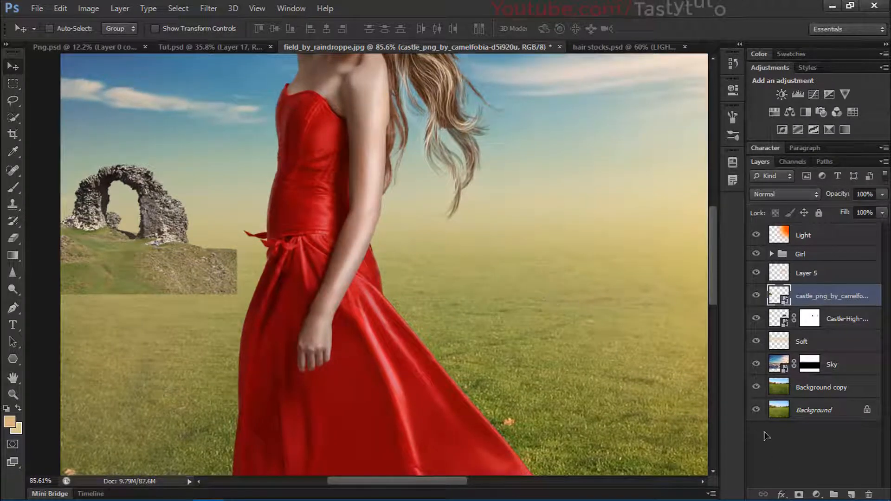
click(798, 495)
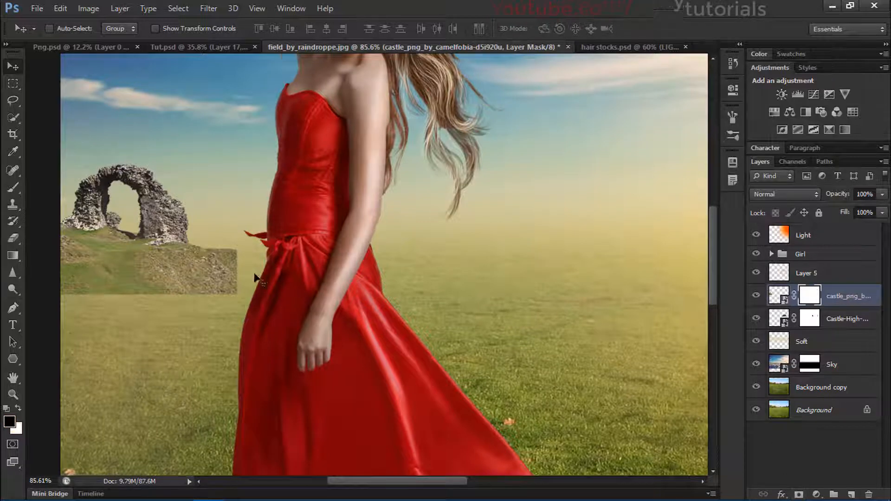
Step: Fade the right and bottom edges of the ruins' ground on the mask with a soft 100 px black brush at full opacity and flow
key(b)
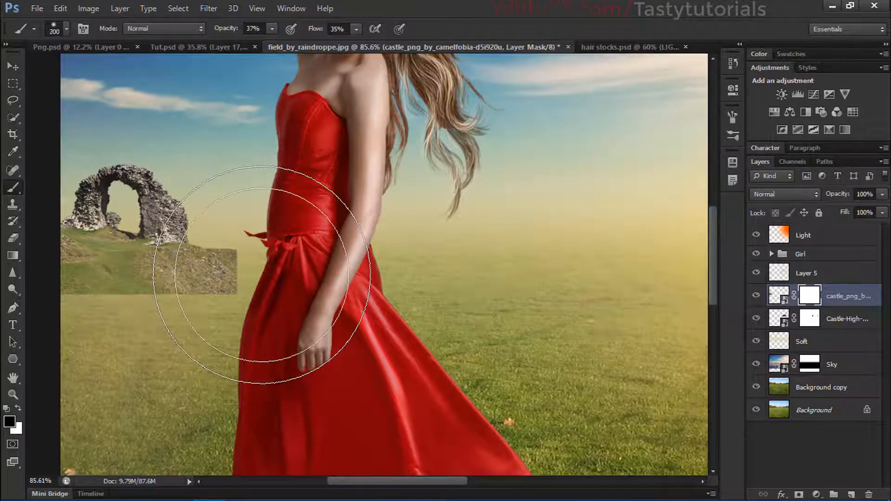
mouse_move(242, 260)
mouse_down()
mouse_move(237, 296)
mouse_move(227, 280)
mouse_move(227, 301)
mouse_move(233, 272)
mouse_up()
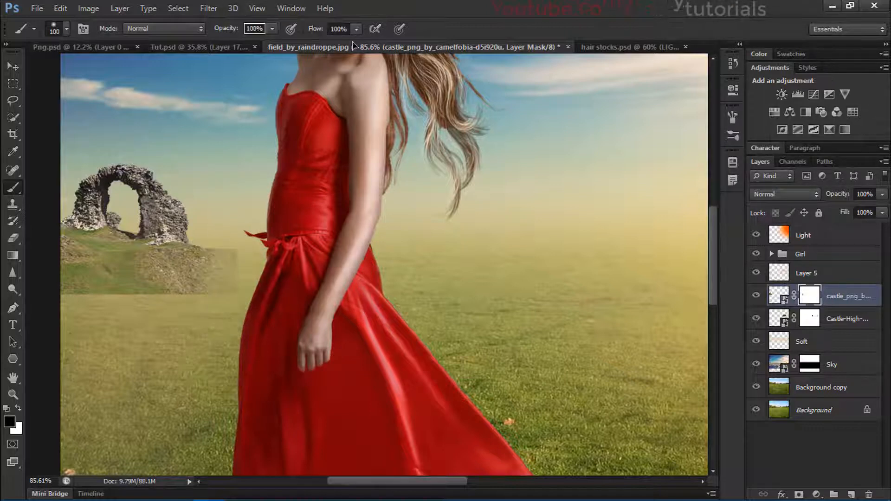
key(Return)
mouse_move(221, 298)
mouse_down()
mouse_move(131, 301)
mouse_move(181, 301)
mouse_move(163, 310)
mouse_move(45, 298)
mouse_up()
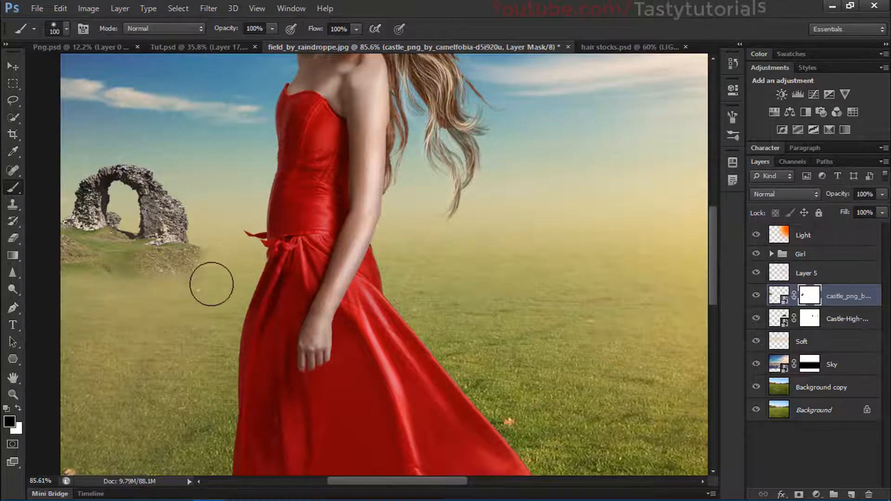
drag(211, 283, 227, 243)
Step: Scale the masked ruins down to about 62% and shift them left against the image's edge
click(13, 66)
key(ctrl+t)
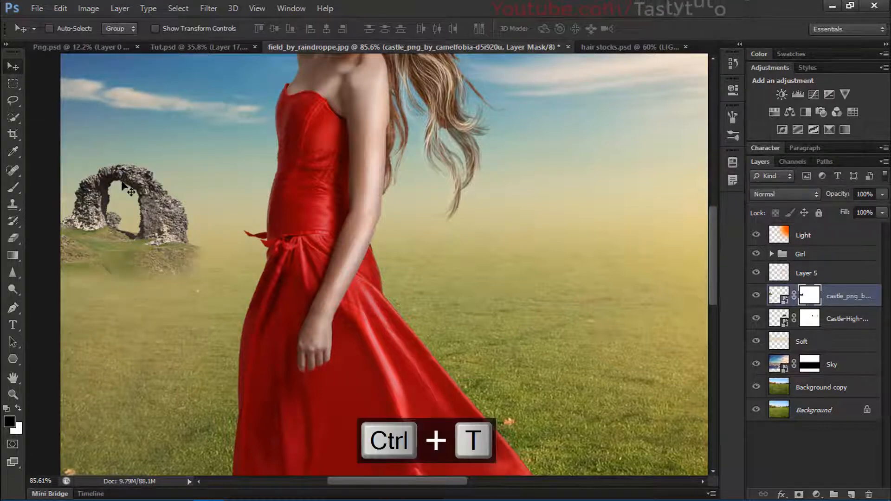
drag(238, 134, 192, 166)
drag(158, 204, 132, 204)
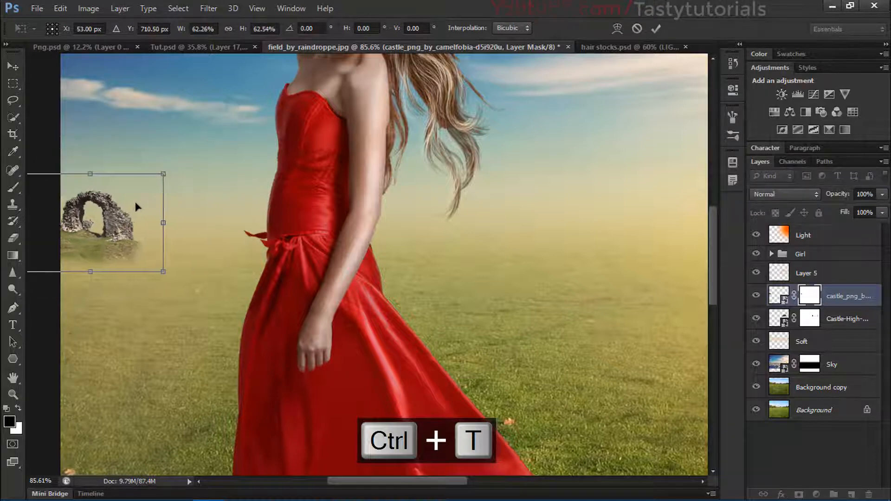
key(Return)
Step: Move the ruins layer below the Soft layer, directly above Sky, so the haze covers it
scroll(125, 222, up, 1)
scroll(124, 218, down, 2)
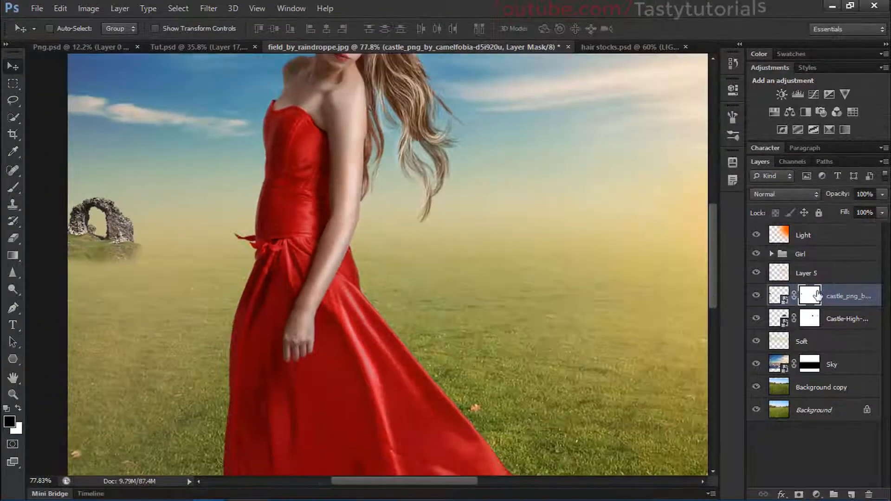
drag(846, 301, 847, 344)
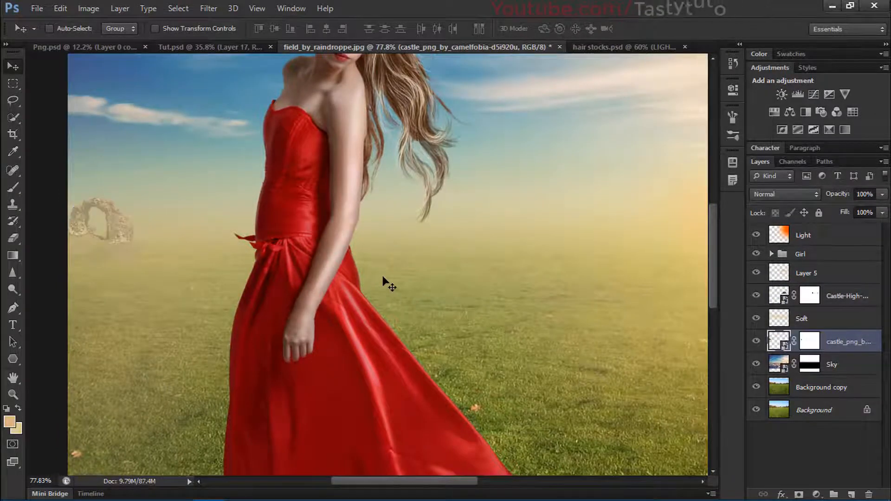
scroll(141, 264, up, 1)
scroll(141, 265, down, 8)
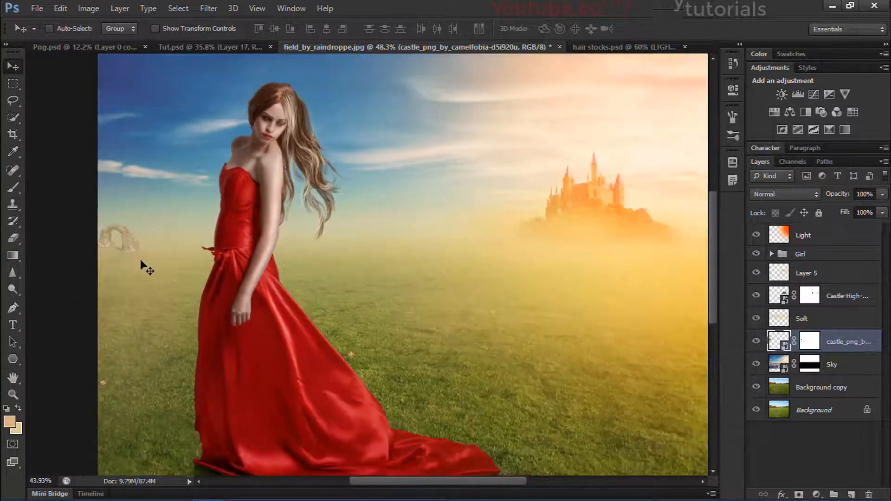
Step: Place the flock of birds image into the field composition above the ruins layer and scale it down
scroll(372, 321, down, 1)
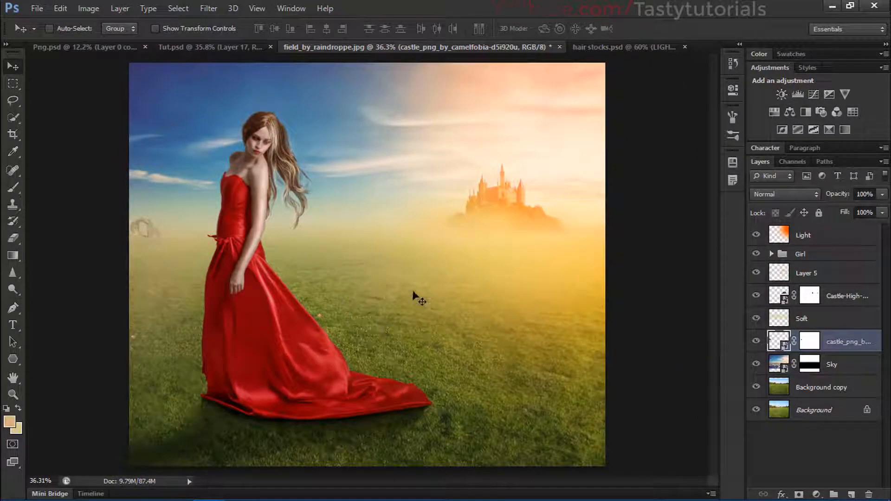
scroll(372, 249, down, 1)
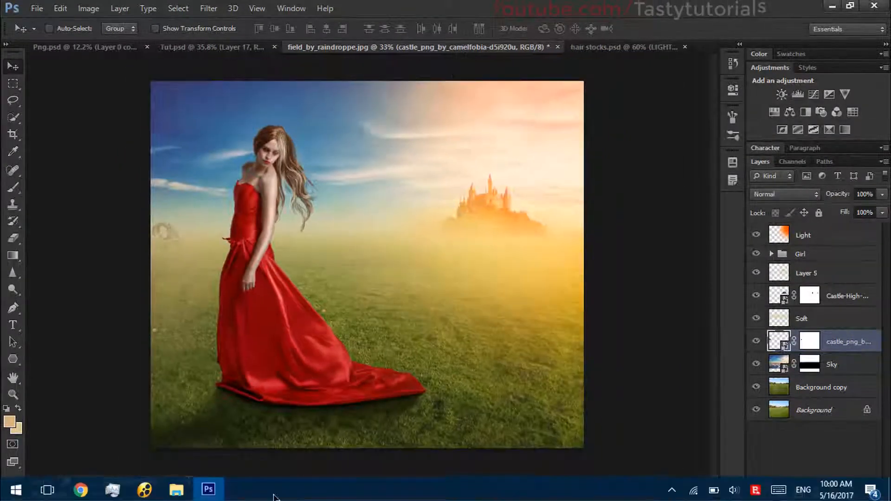
click(176, 488)
drag(472, 158, 394, 204)
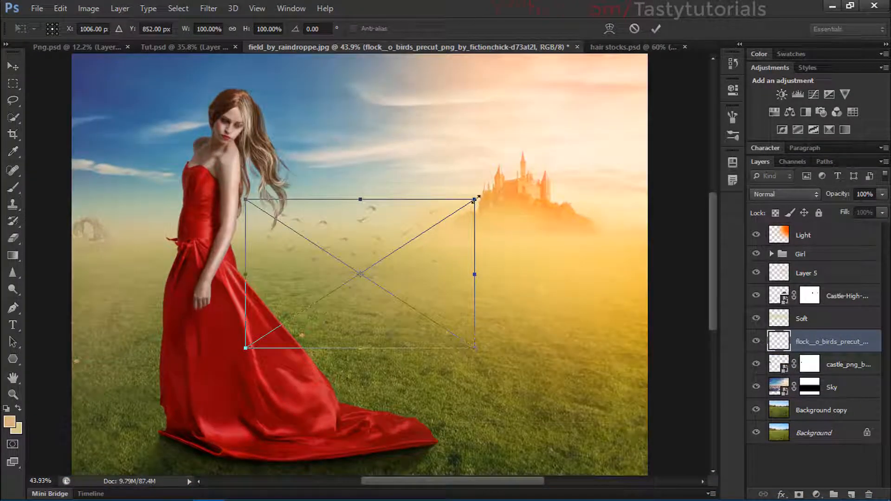
drag(474, 200, 432, 227)
key(Return)
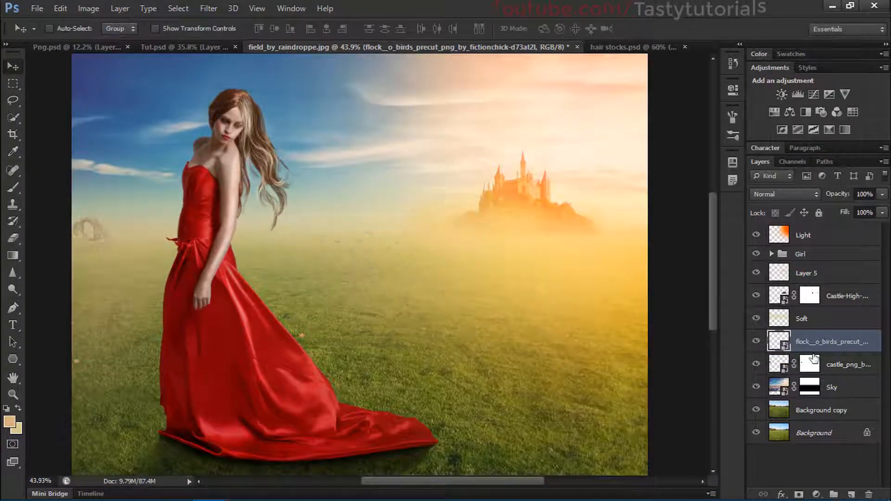
Step: Move the birds layer directly above the castle layer and place the flock, scaled smaller, in the sky beside the castle's towers
drag(837, 342, 836, 285)
scroll(445, 263, up, 3)
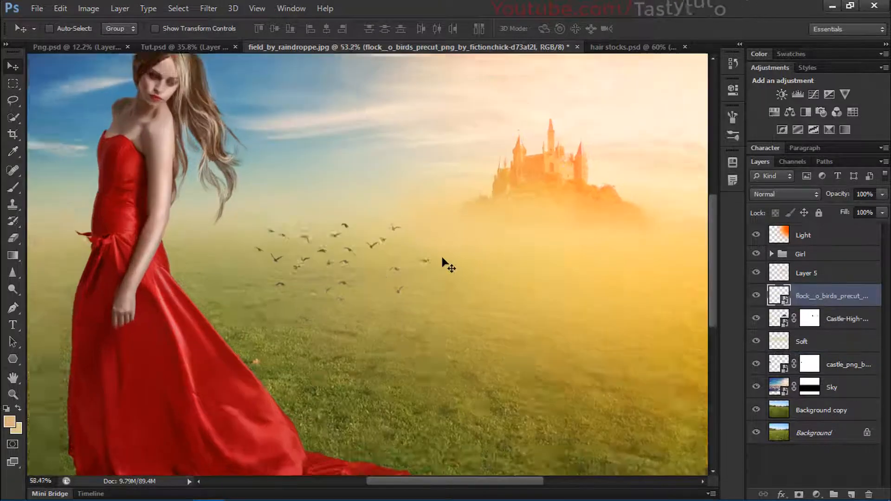
drag(418, 281, 469, 124)
key(ctrl+t)
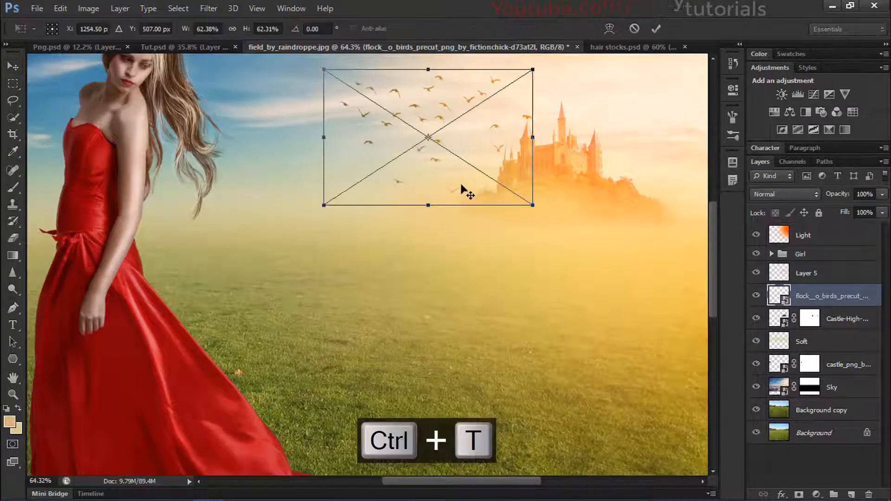
scroll(462, 189, down, 2)
drag(502, 98, 489, 124)
key(Return)
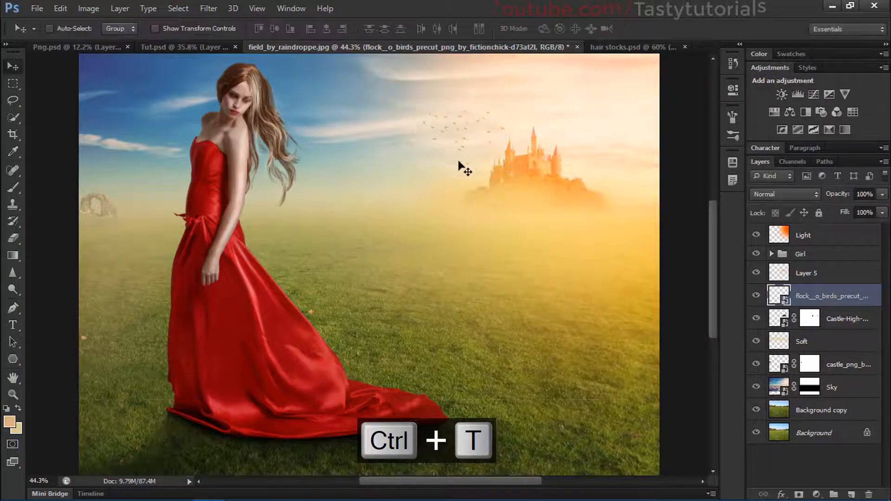
scroll(429, 187, down, 1)
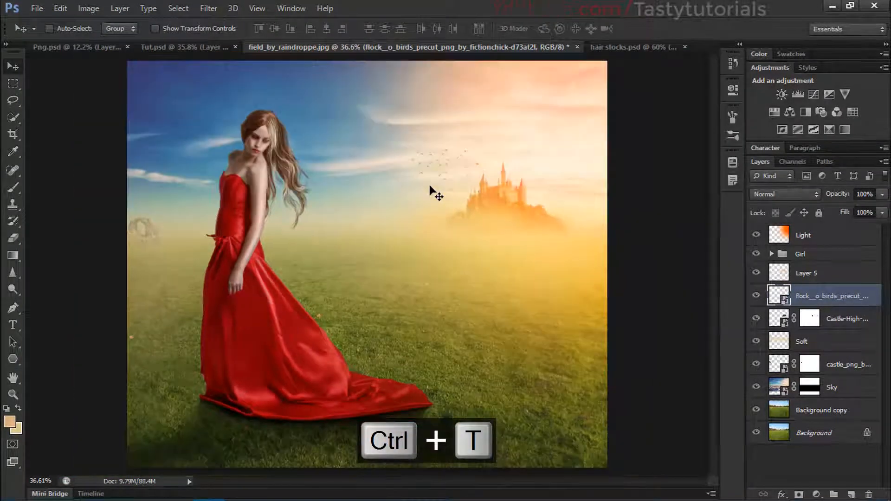
Step: Scale the Light layer down toward the image's upper right corner
click(803, 236)
key(ctrl+t)
key(ctrl+minus)
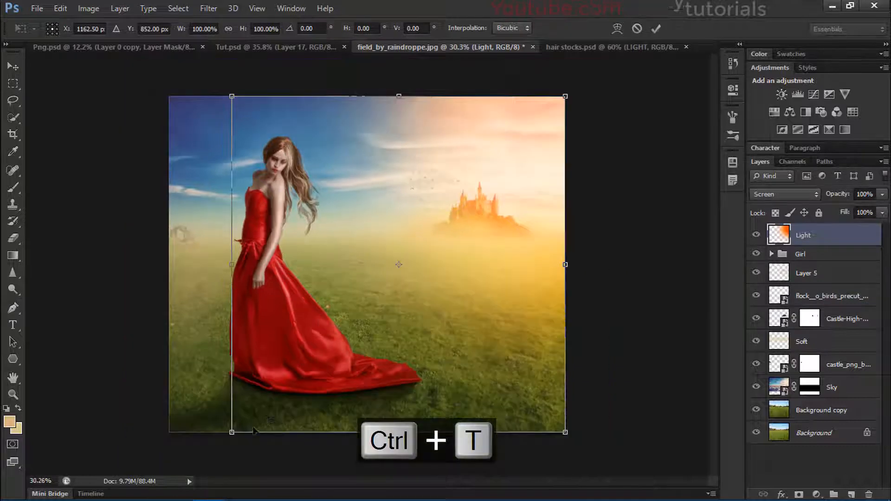
drag(232, 432, 301, 363)
key(Return)
scroll(467, 193, up, 5)
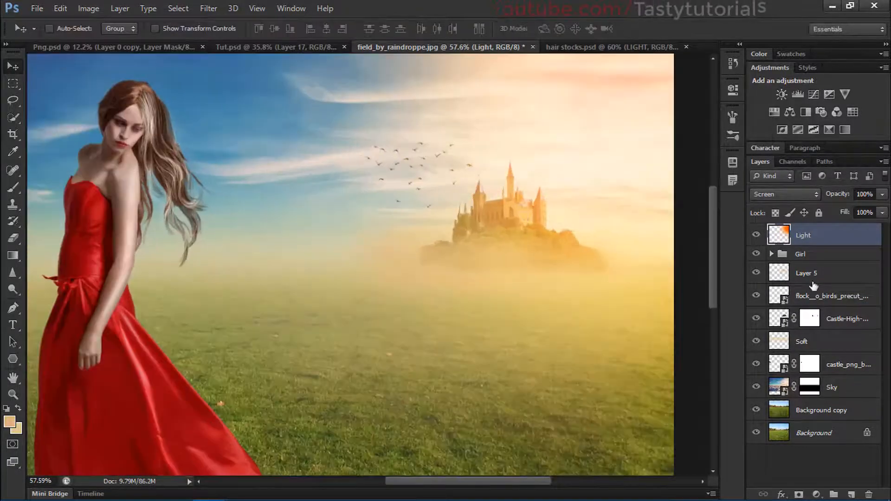
scroll(516, 268, down, 5)
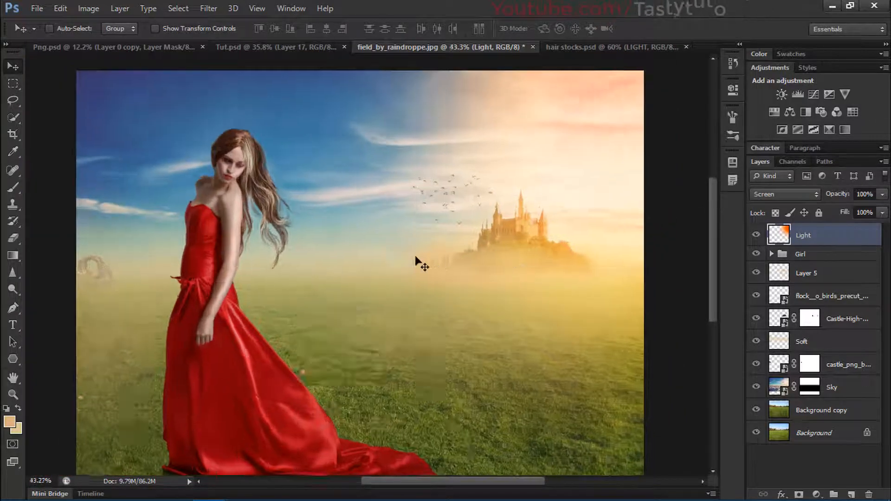
scroll(315, 271, up, 1)
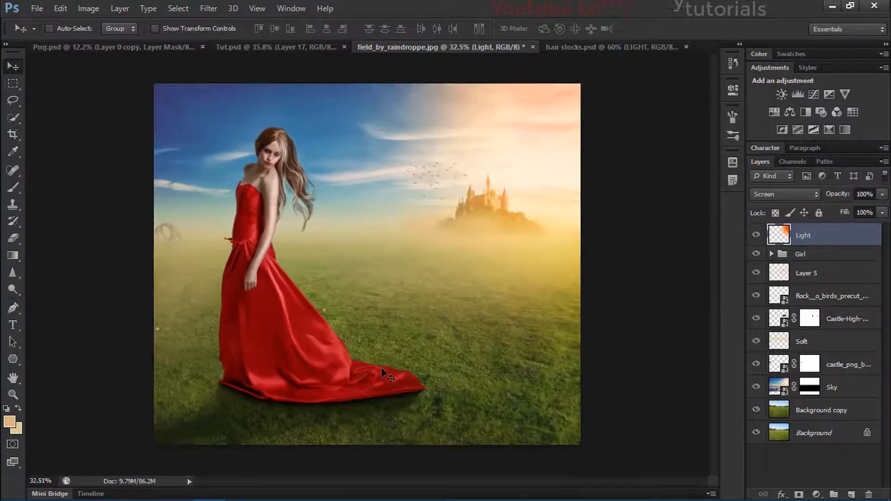
scroll(182, 334, up, 1)
scroll(183, 335, up, 1)
scroll(184, 336, down, 2)
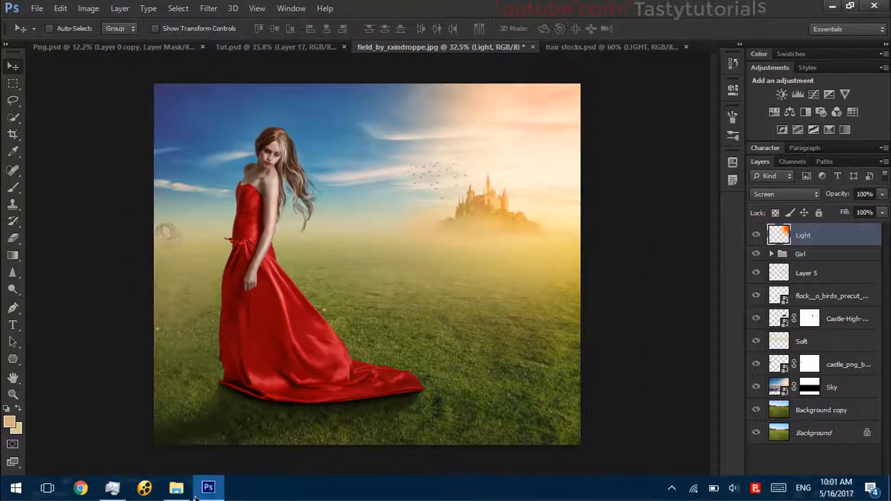
Step: Open the hardwood steamer trunk photo as a separate document and close hair stocks.psd
click(176, 487)
drag(622, 158, 591, 54)
click(321, 47)
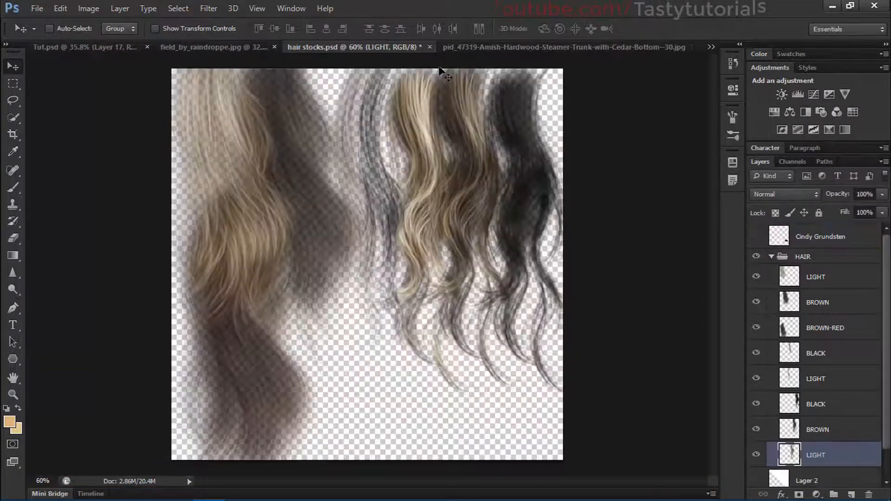
click(429, 47)
click(459, 190)
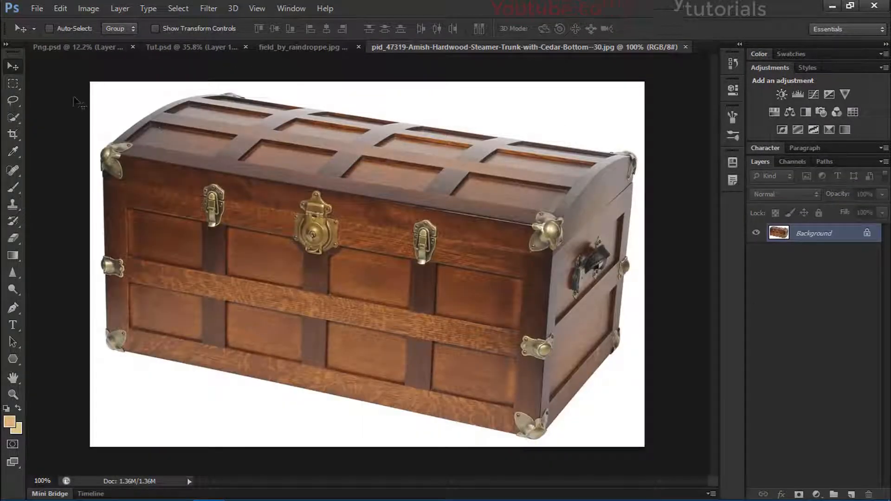
Step: Select the white background all around the trunk with the Quick Selection tool
click(13, 117)
mouse_move(97, 343)
mouse_down()
mouse_move(104, 386)
mouse_move(199, 420)
mouse_up()
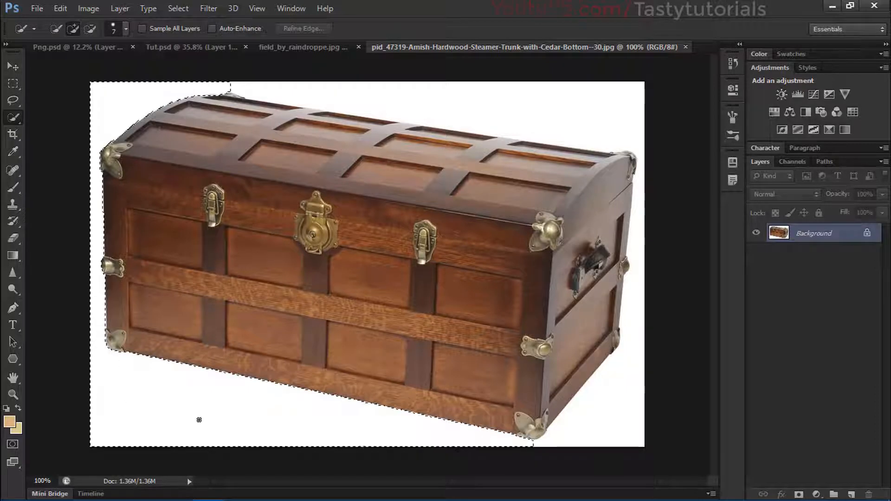
drag(534, 439, 639, 397)
mouse_move(637, 162)
mouse_down()
mouse_move(577, 120)
mouse_move(513, 99)
mouse_move(271, 128)
mouse_up()
scroll(291, 163, up, 3)
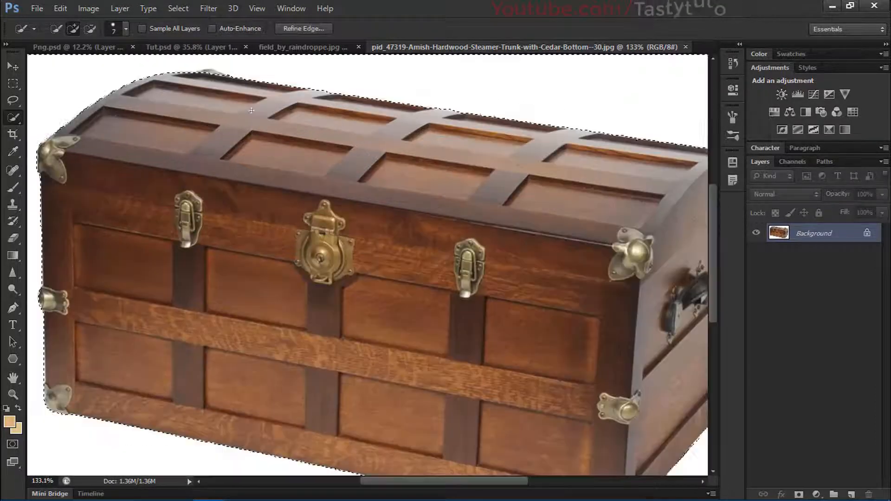
scroll(290, 162, down, 4)
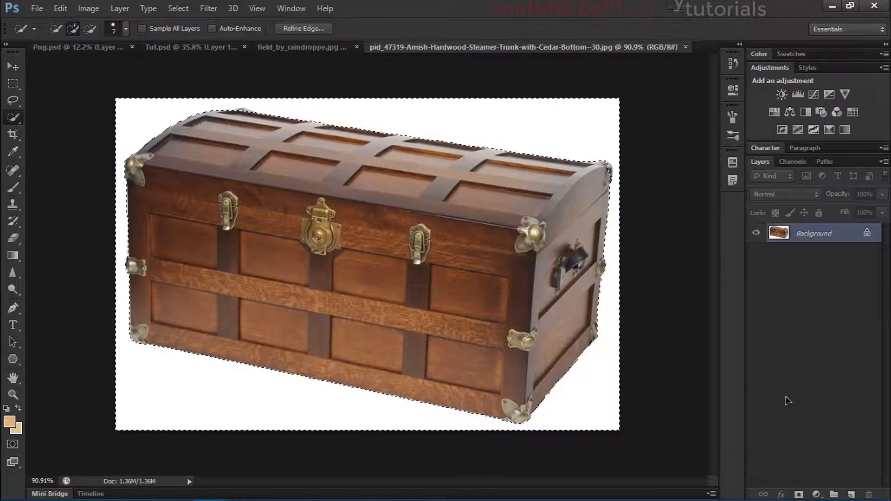
Step: Add a layer mask from the selection and invert it so the trunk is kept and its white background is hidden
click(804, 488)
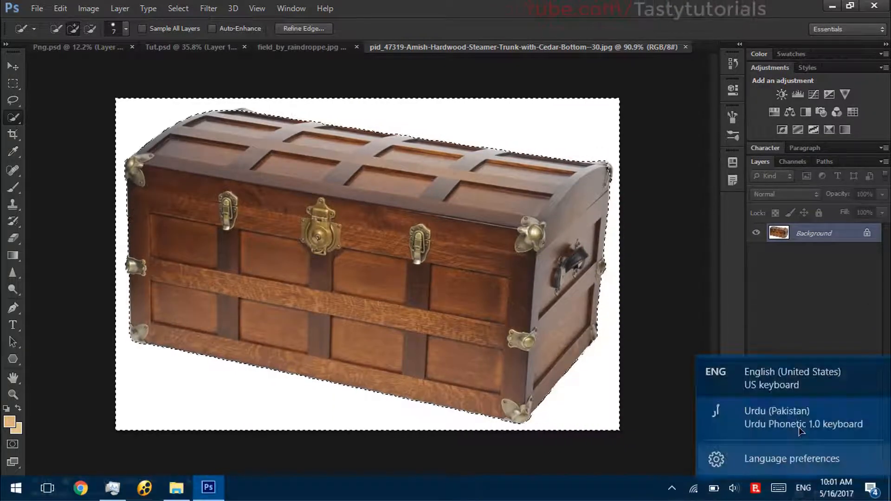
click(781, 292)
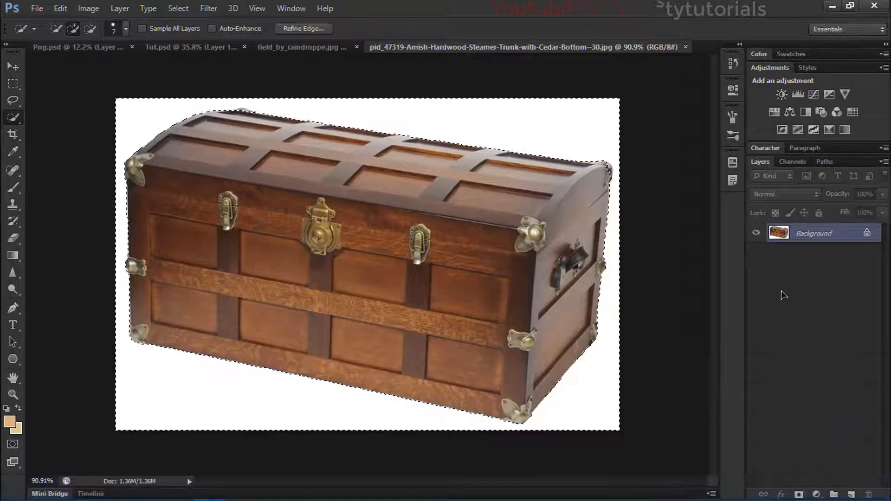
click(799, 494)
key(ctrl+i)
key(ctrl+i)
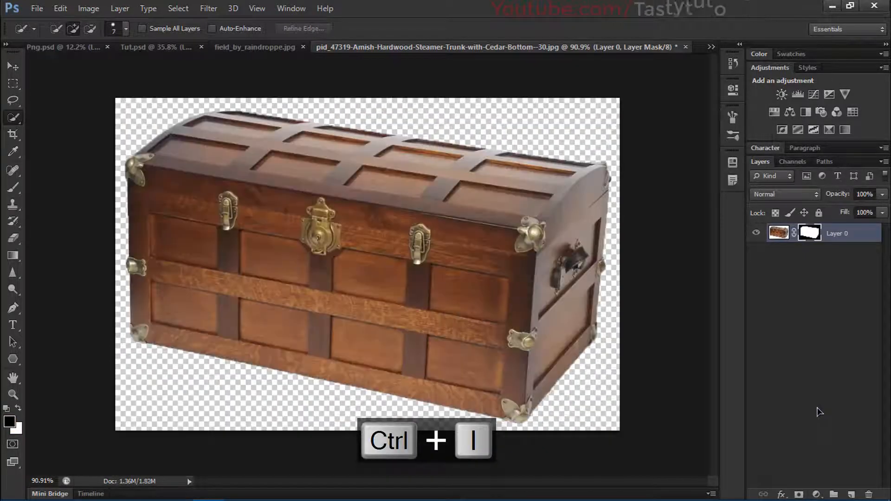
Step: Bring the masked trunk into field_by_raindroppe.jpg and scale and place it on the grass just beyond the dress's train
key(v)
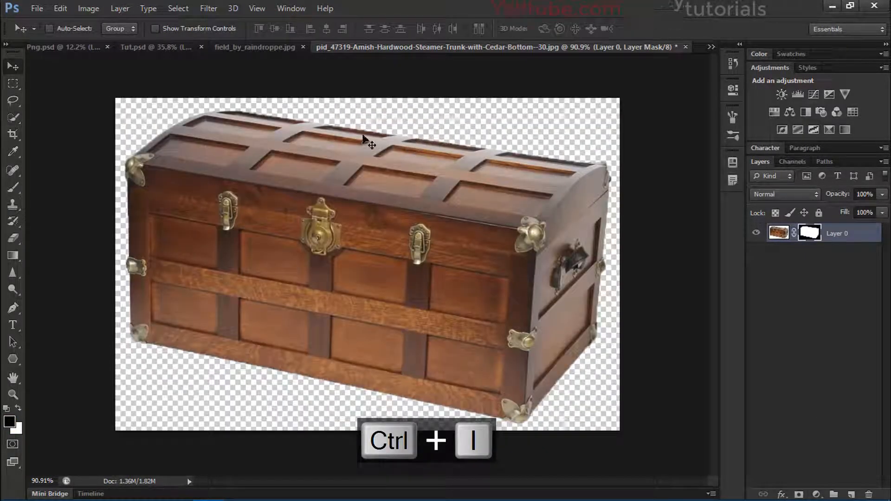
drag(363, 141, 388, 182)
key(ctrl+t)
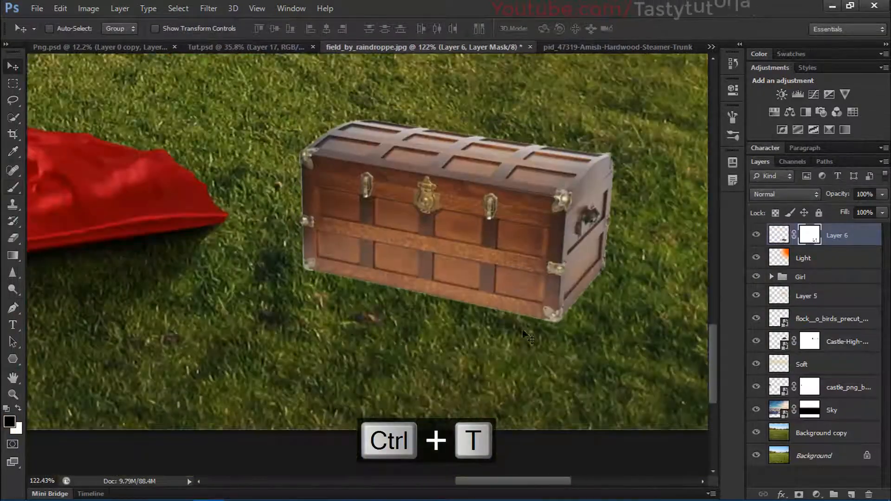
Step: Paint black on the trunk's mask along its lower edge with a 100 px brush at full opacity and flow
key(b)
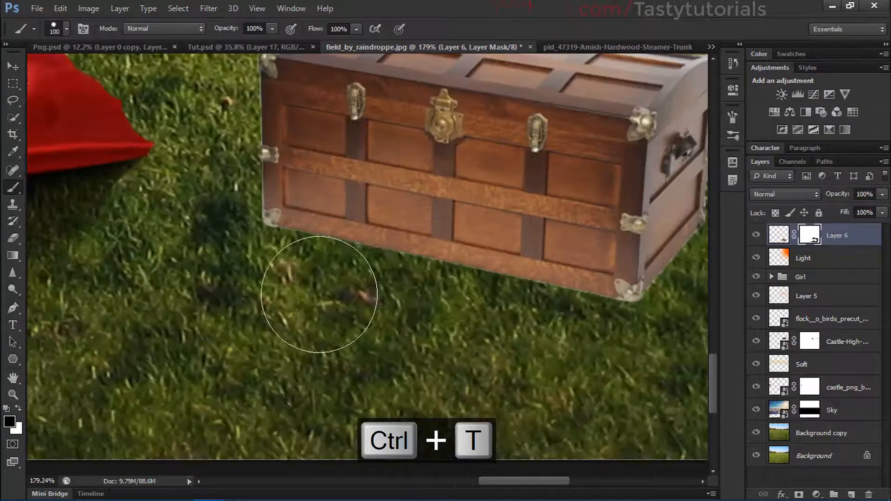
drag(327, 300, 536, 421)
scroll(412, 260, down, 6)
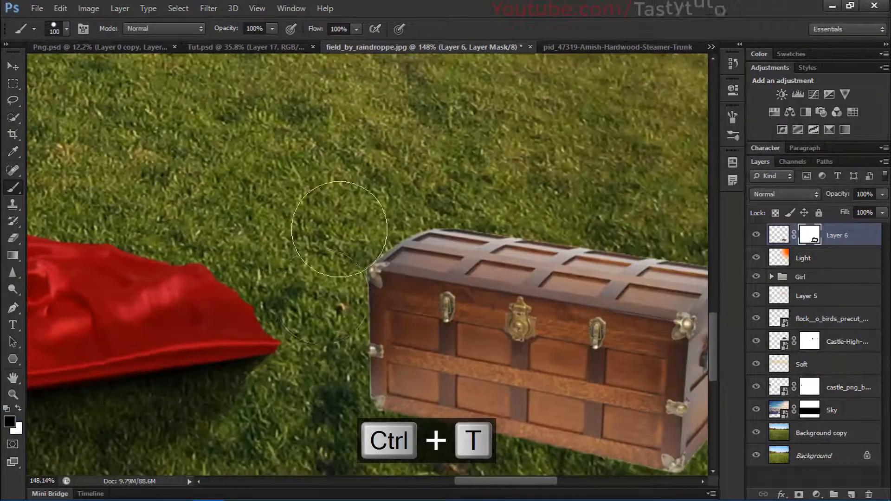
scroll(319, 244, down, 2)
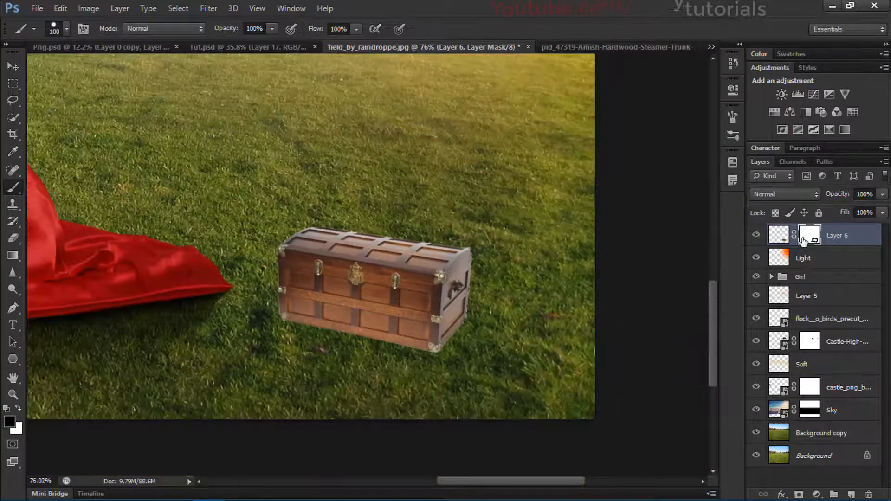
Step: Apply and remove the trunk layer's mask, and defringe the layer with a width of 10 pixels
drag(803, 239, 868, 494)
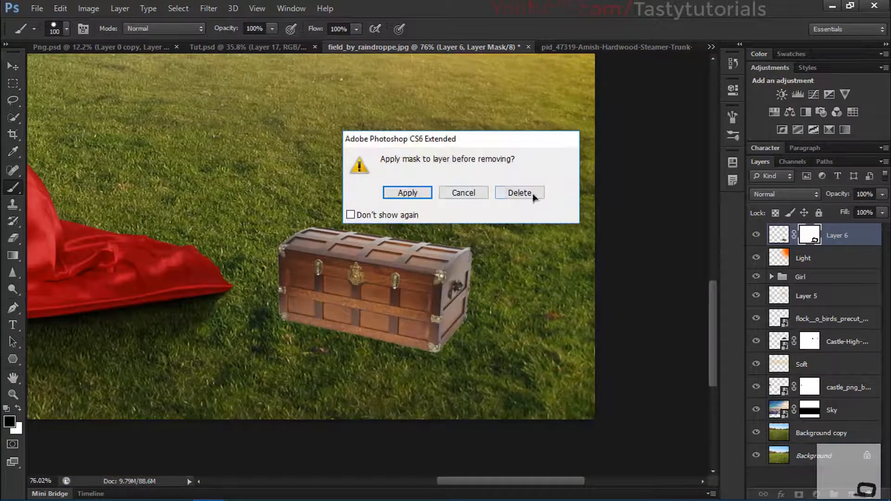
click(520, 193)
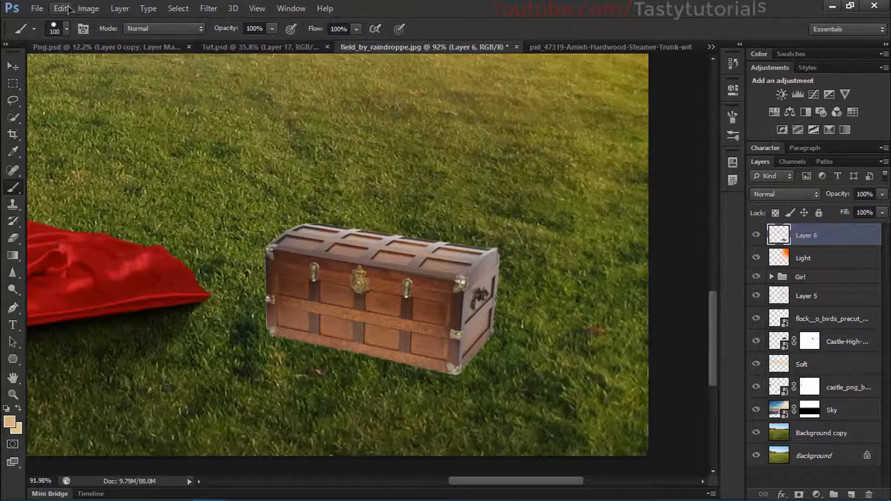
click(116, 9)
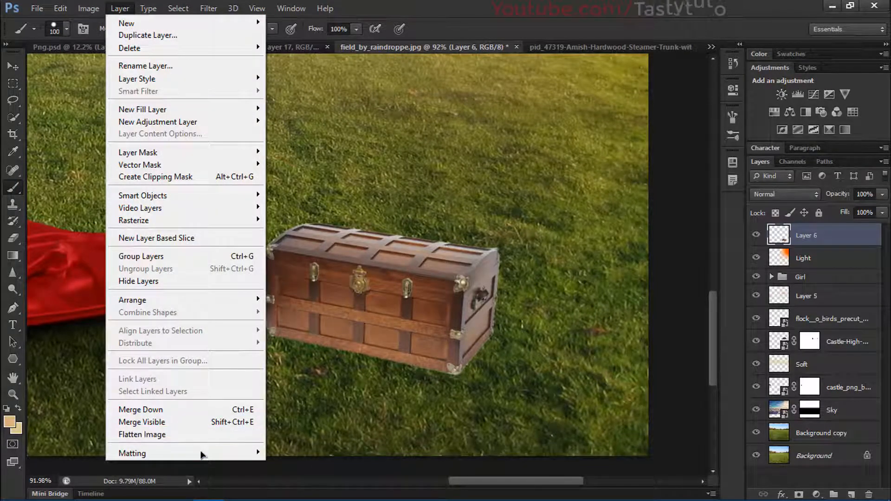
mouse_move(202, 454)
click(72, 464)
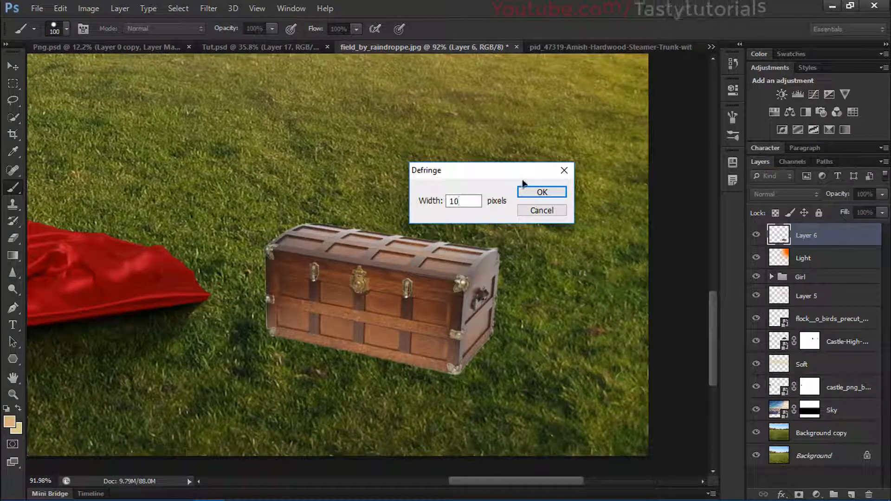
text(0)
click(531, 194)
scroll(343, 366, up, 3)
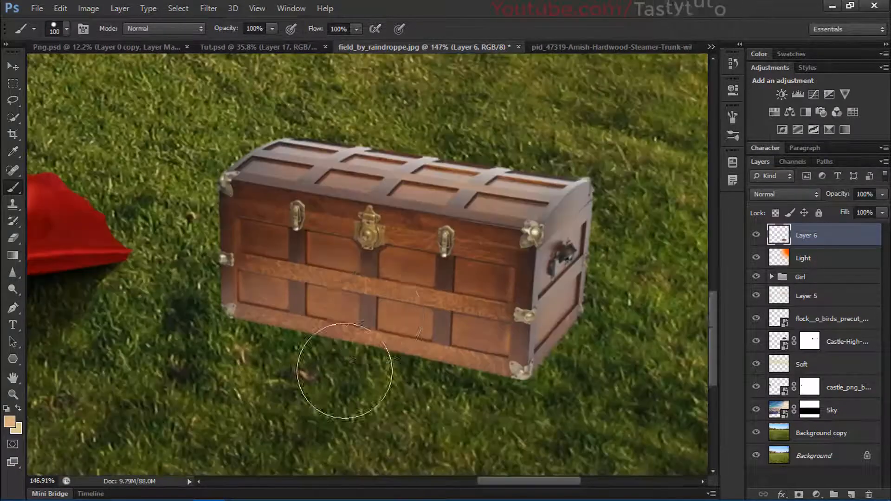
key(v)
scroll(397, 325, up, 2)
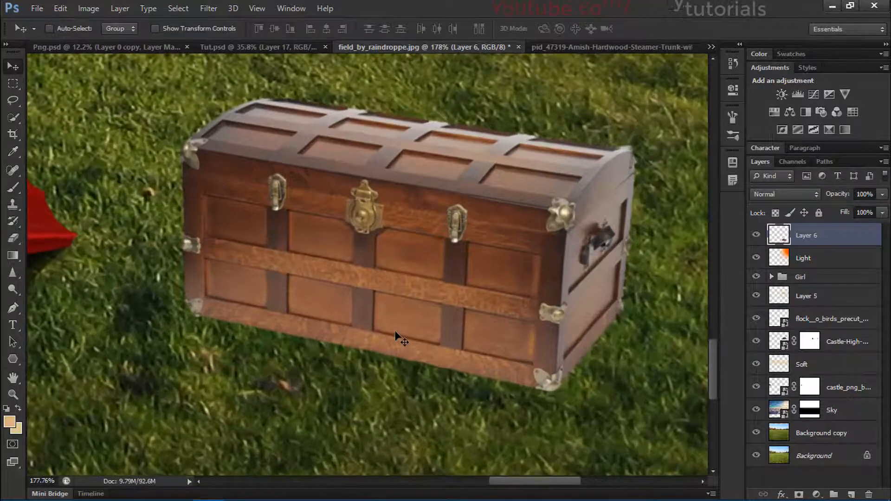
Step: Rename the trunk's layer as Box and put it in a new layer group
scroll(449, 305, down, 4)
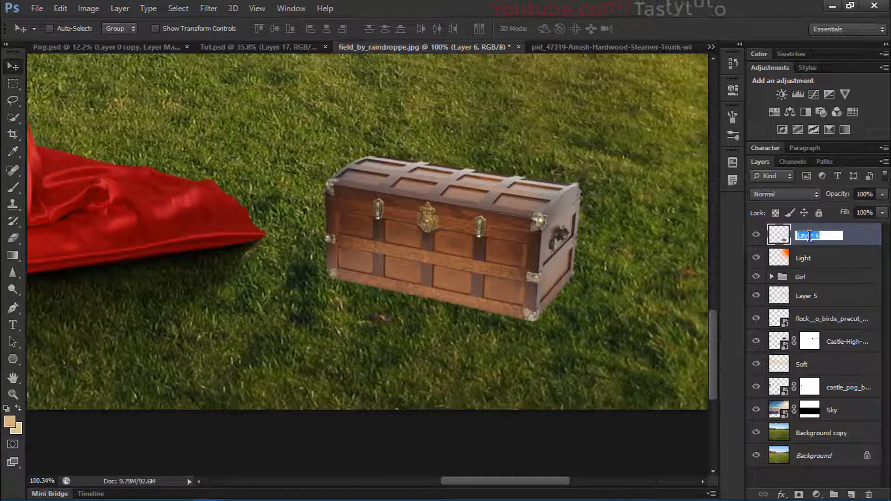
key(Return)
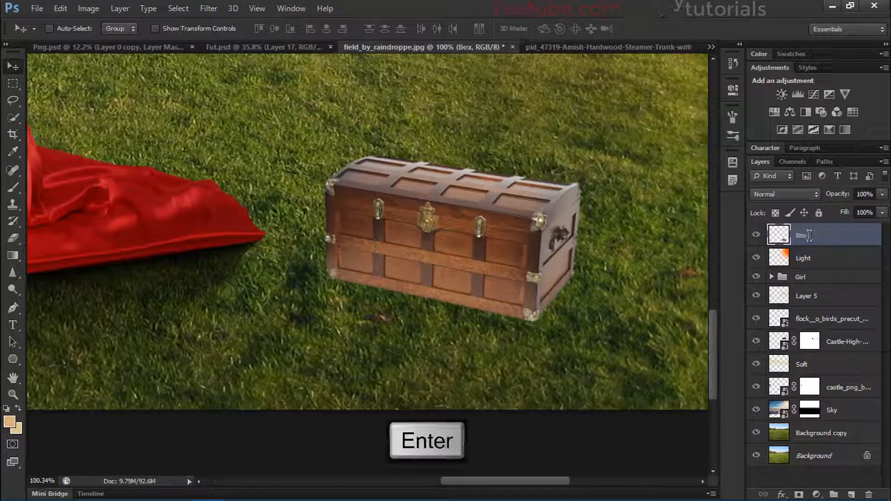
key(ctrl+g)
click(811, 251)
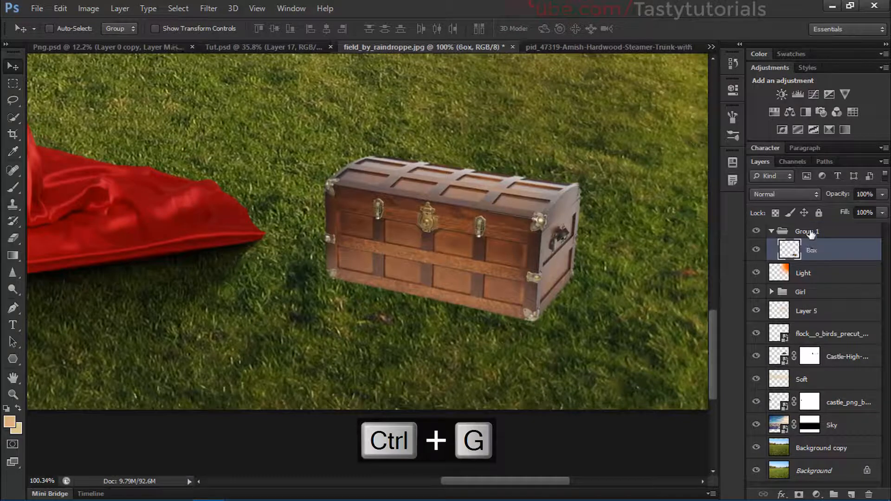
Step: Rename the new layer group as Box and add an empty layer beneath the trunk's layer inside it
double_click(814, 231)
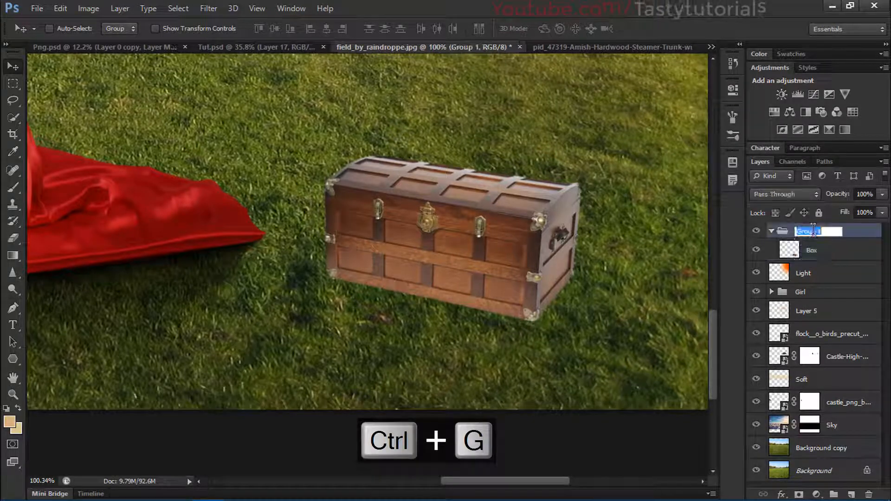
text(Box)
key(Return)
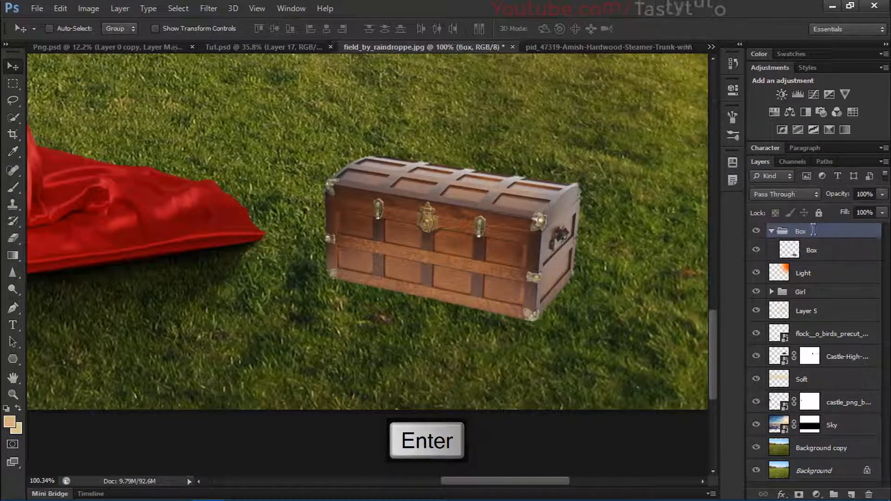
click(819, 250)
ctrl+click(852, 495)
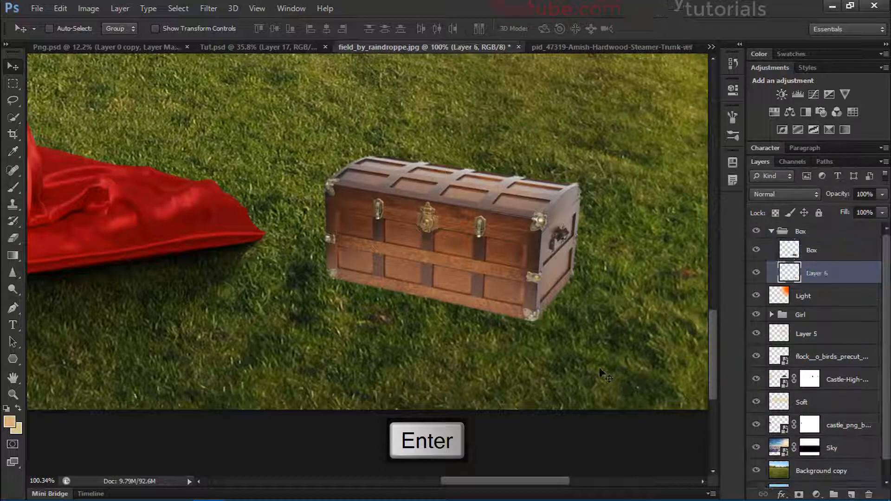
Step: Draw a four-cornered Pen tool shape for the shadow, running from the trunk's lower front edge to the image's lower border
scroll(603, 373, up, 1)
key(p)
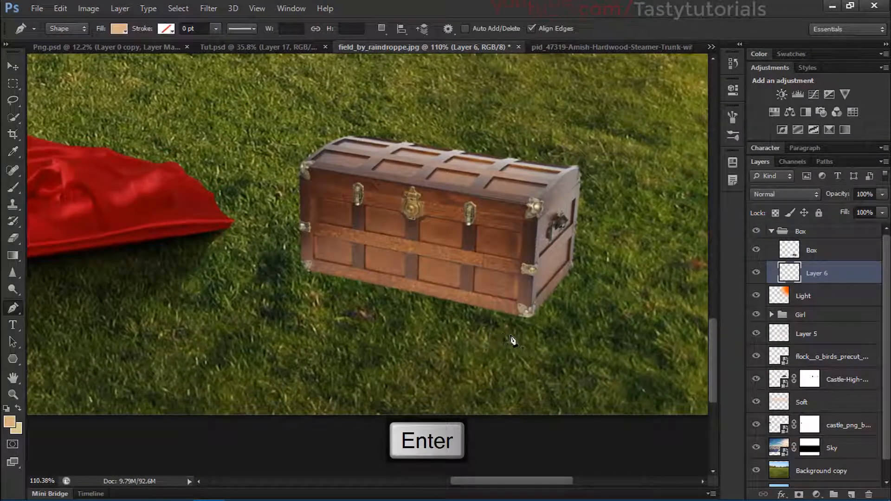
scroll(520, 342, up, 4)
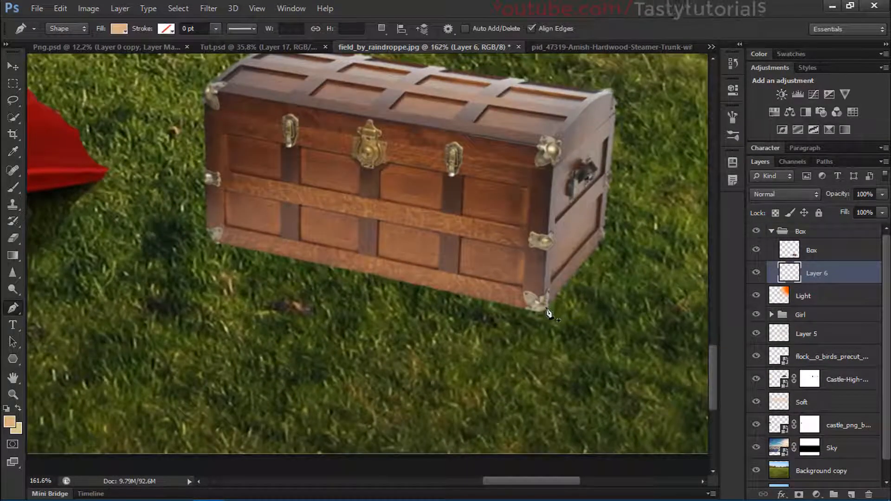
click(548, 314)
scroll(483, 443, down, 3)
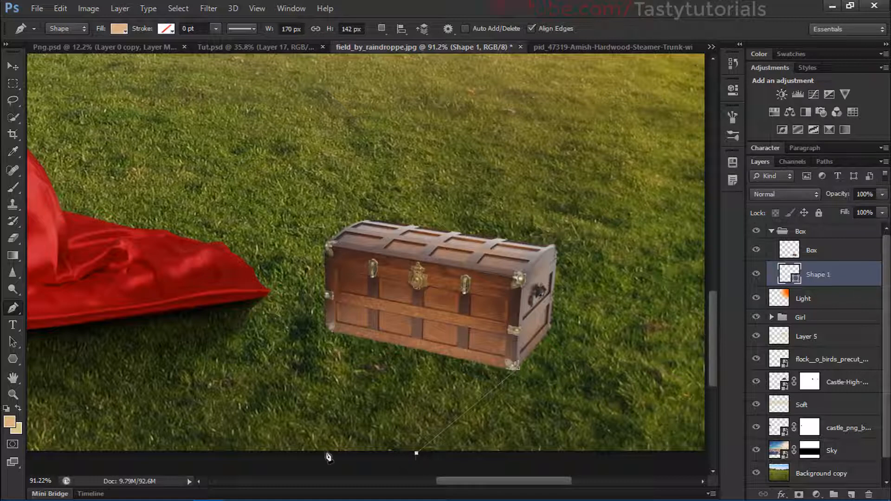
click(205, 448)
click(329, 331)
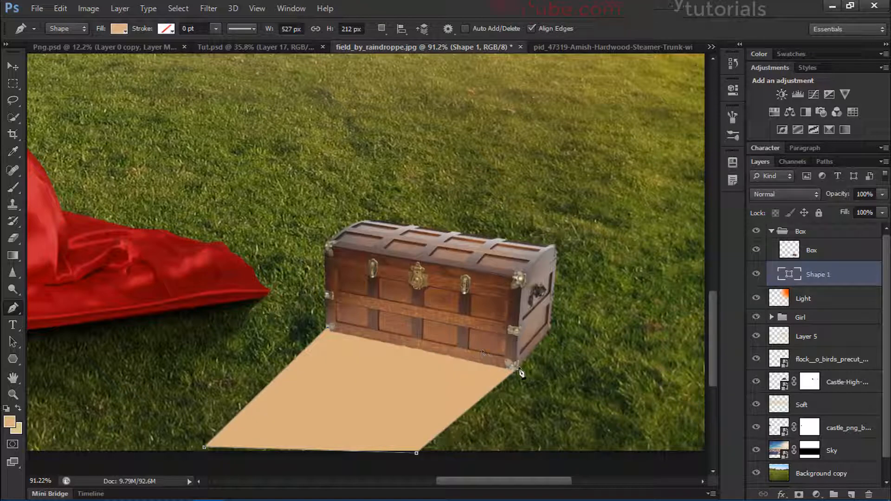
Step: Change the trunk's shadow shape to black and rasterize its layer
double_click(792, 276)
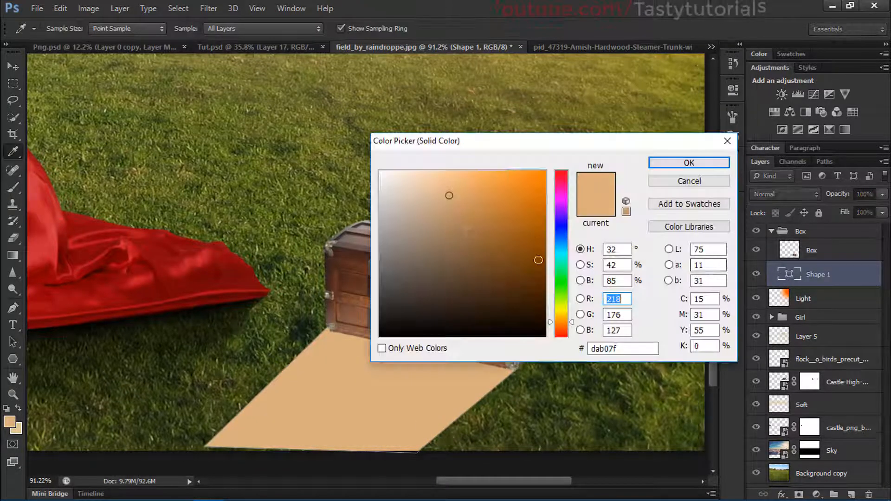
drag(483, 274, 374, 343)
click(659, 165)
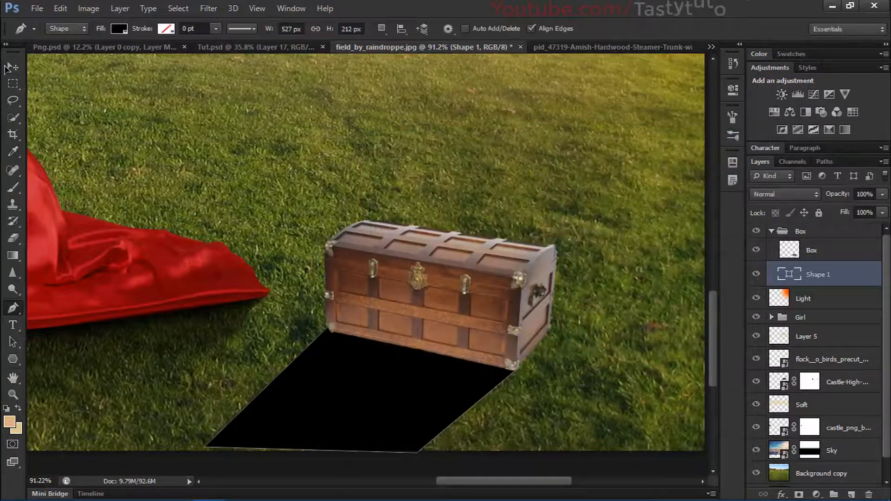
click(9, 67)
scroll(330, 271, down, 1)
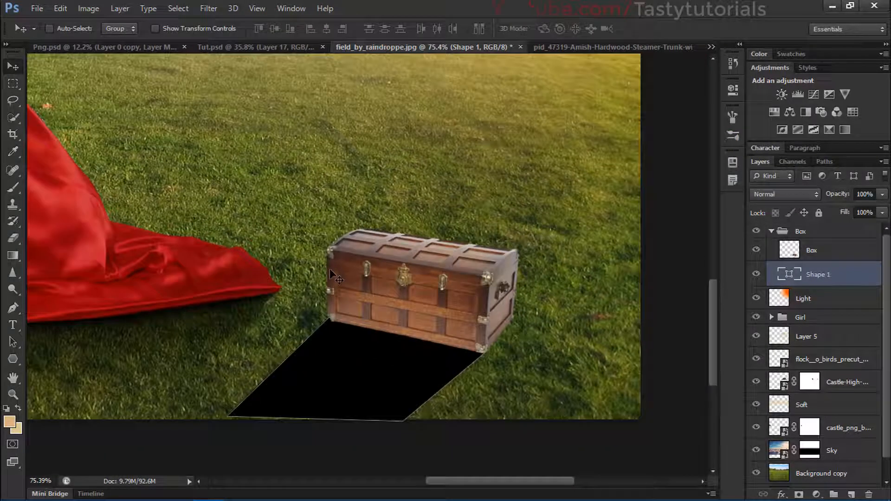
right_click(813, 283)
click(576, 178)
scroll(460, 284, up, 1)
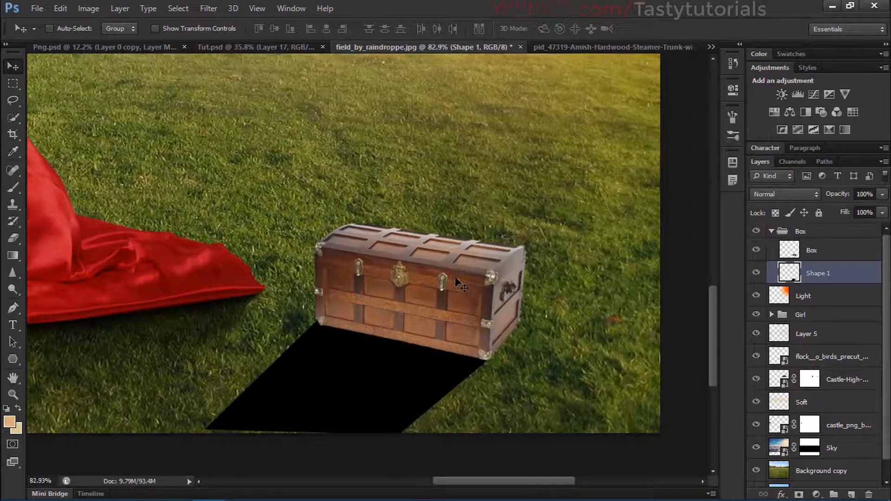
Step: Apply a Tilt-Shift blur to the shadow, angled along the trunk's base, with 68 px blur, -51% distortion and symmetric distortion
click(209, 8)
mouse_move(241, 140)
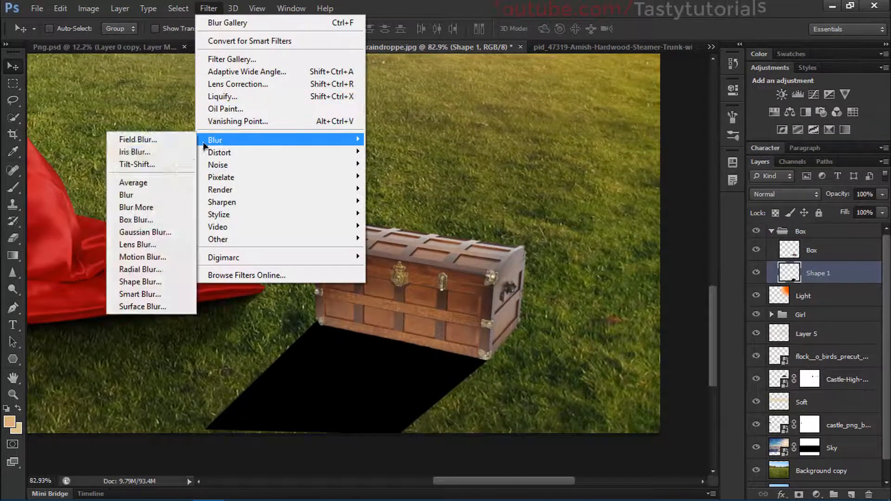
click(137, 164)
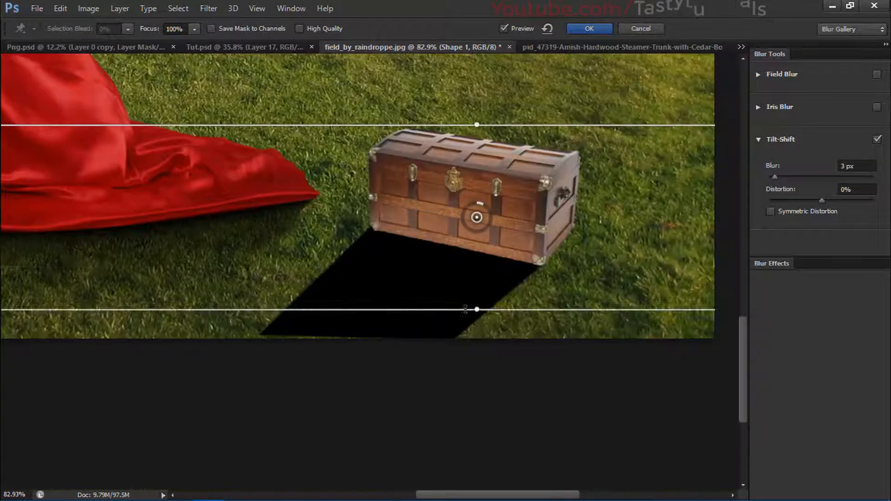
drag(479, 308, 462, 278)
drag(466, 245, 477, 216)
drag(493, 175, 481, 201)
drag(453, 257, 448, 306)
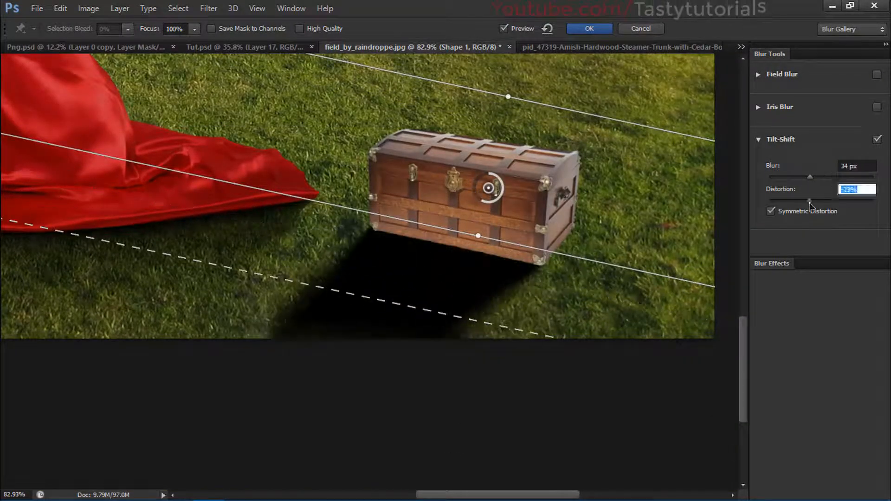
drag(822, 201, 825, 181)
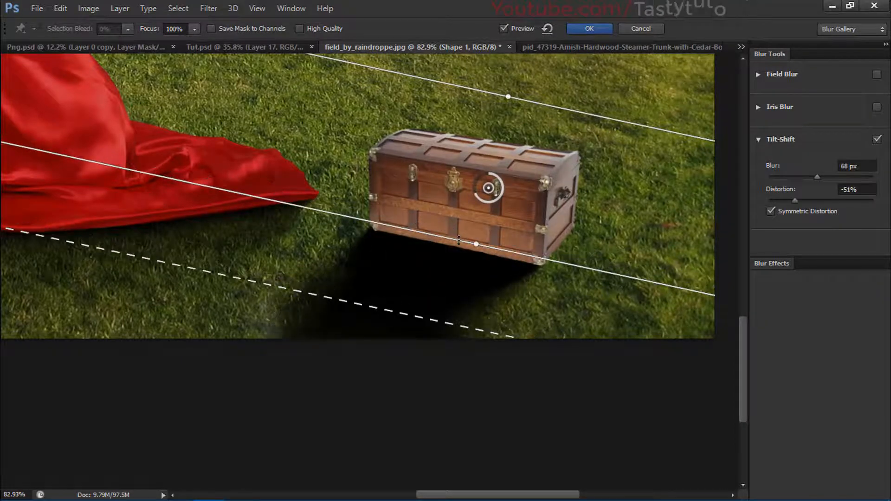
key(Return)
scroll(430, 313, down, 1)
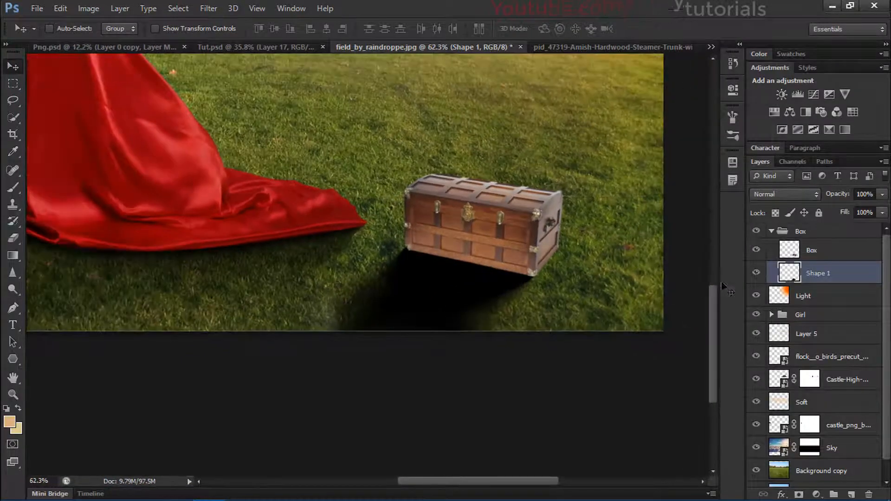
Step: Set the trunk's shadow layer to Multiply blending at 65% opacity
click(789, 195)
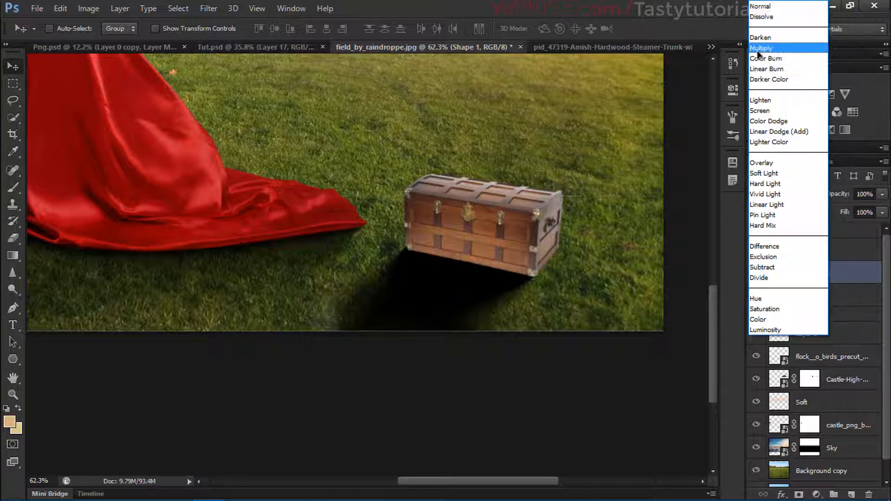
click(779, 48)
drag(835, 200, 807, 199)
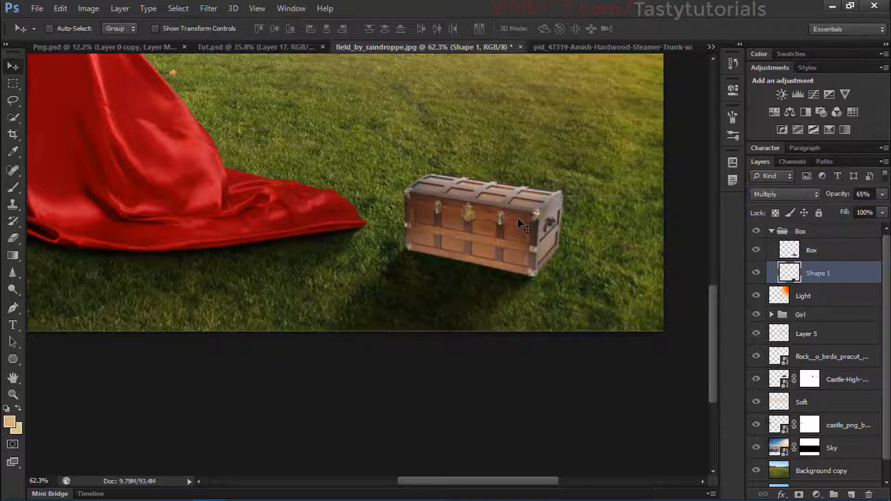
scroll(518, 219, down, 10)
scroll(431, 412, up, 6)
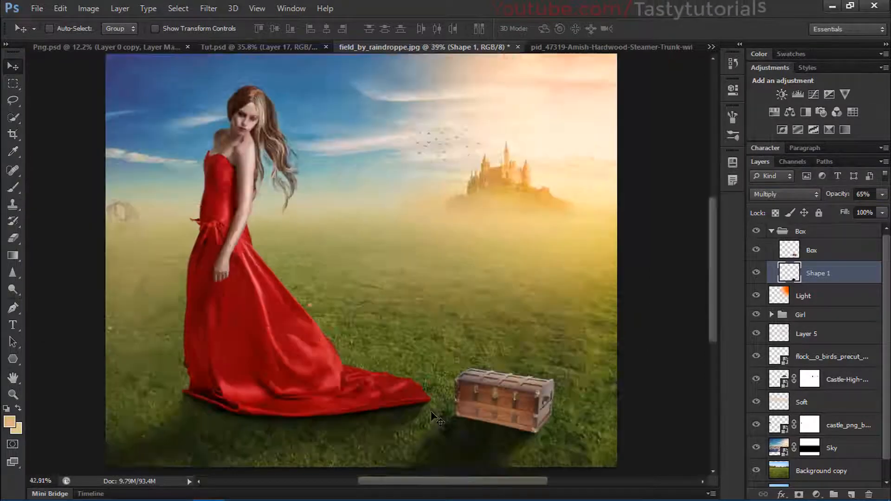
scroll(430, 411, up, 13)
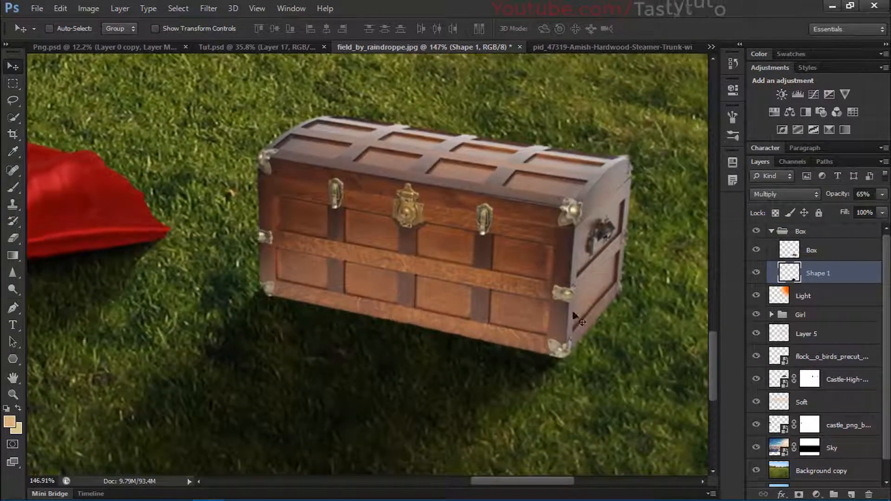
Step: Add a layer filled with 50% gray, clipped to the trunk's layer, and set its blending to Overlay
click(818, 250)
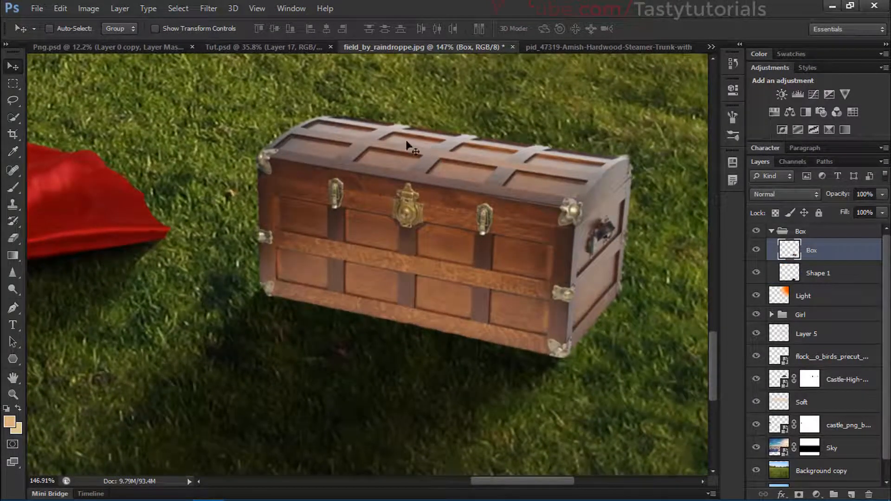
click(853, 493)
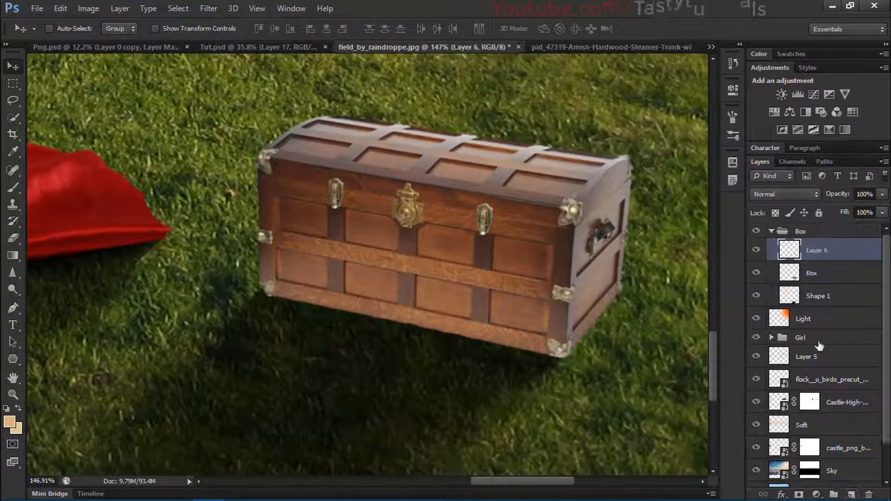
alt+click(827, 261)
key(shift+BackSpace)
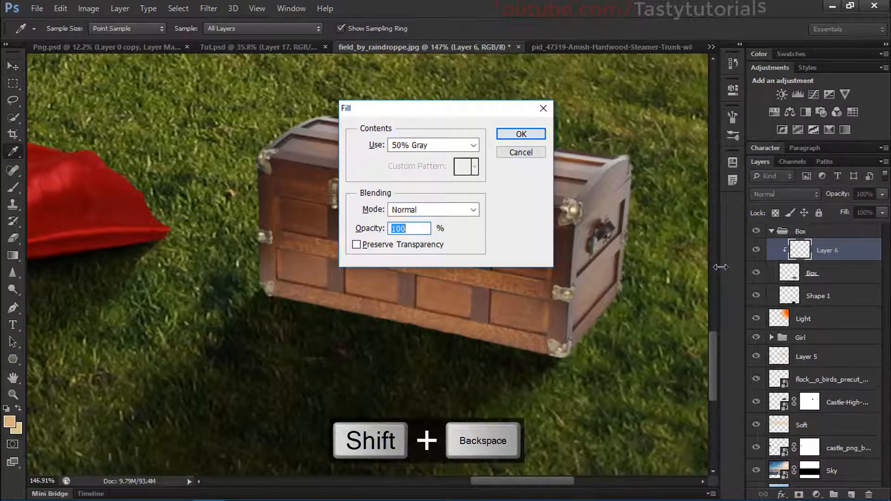
click(519, 135)
key(v)
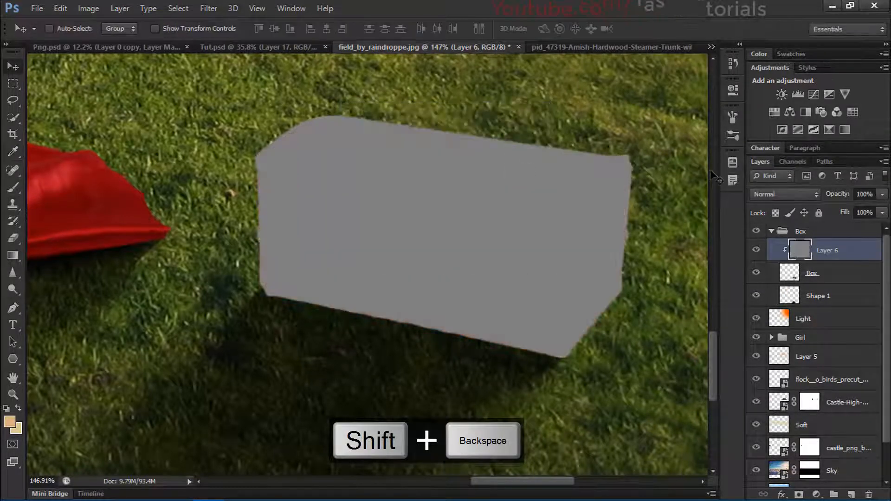
click(785, 194)
click(761, 164)
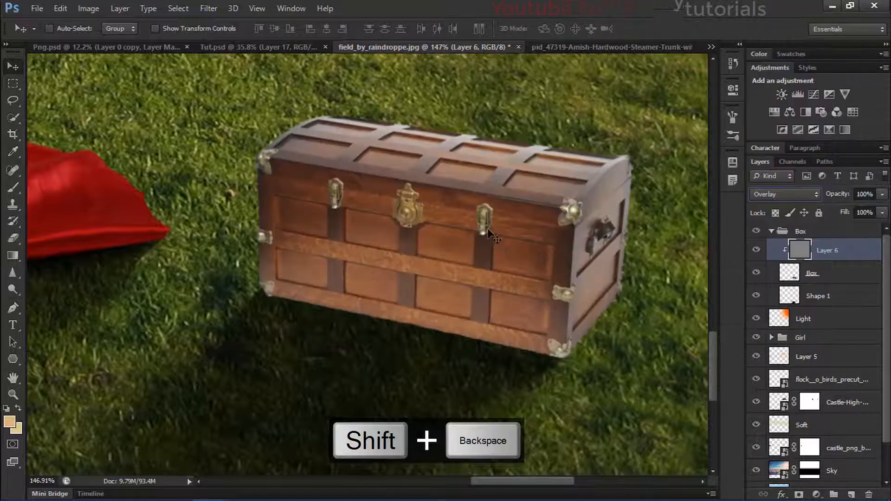
Step: Set the gray layer to Soft Light and darken the trunk's front with a 70 px Burn tool on midtones at 50% exposure
click(13, 308)
drag(13, 289, 44, 301)
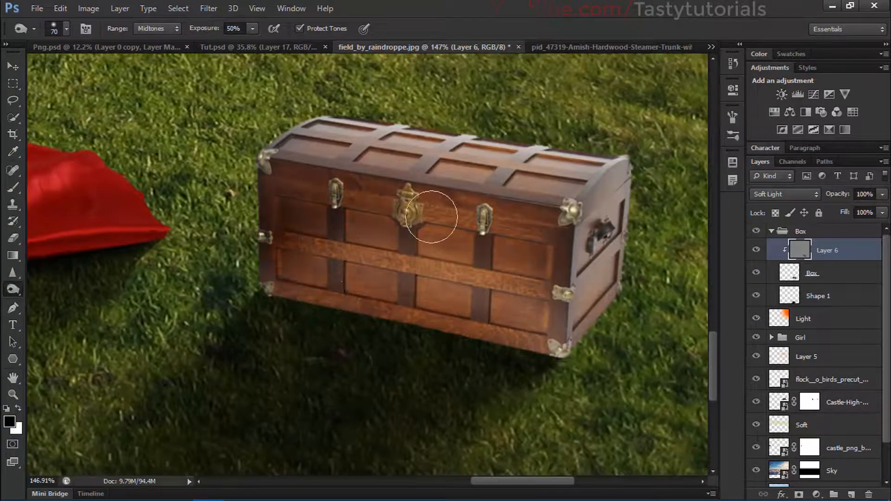
key(ctrl+alt+z)
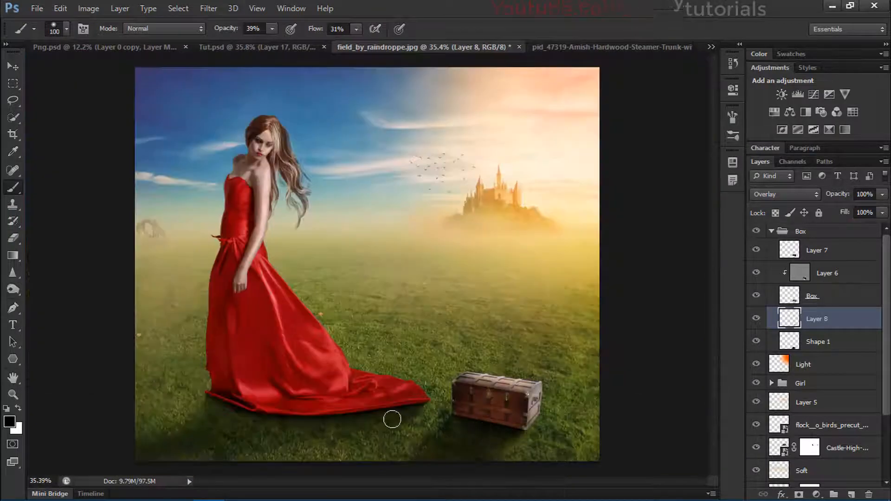
Step: Examine the shadows beneath the trunk and along the hem of the red dress, and look through the layer stack
scroll(436, 441, up, 3)
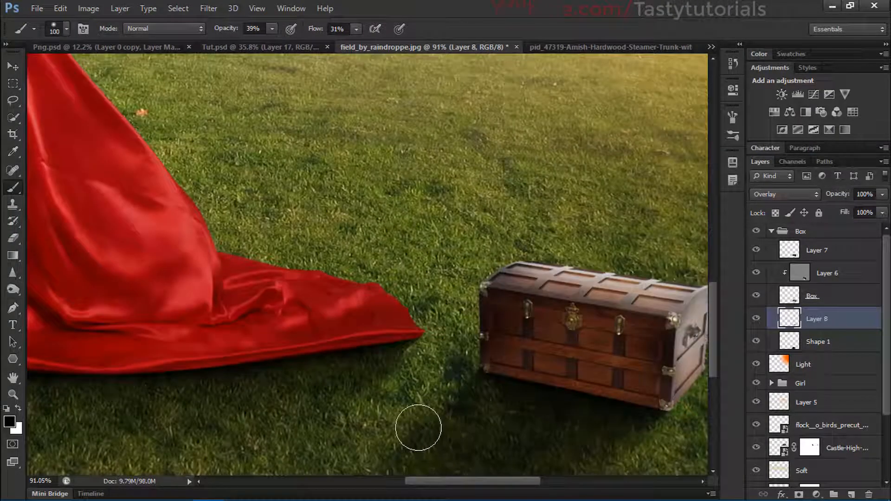
scroll(483, 417, down, 2)
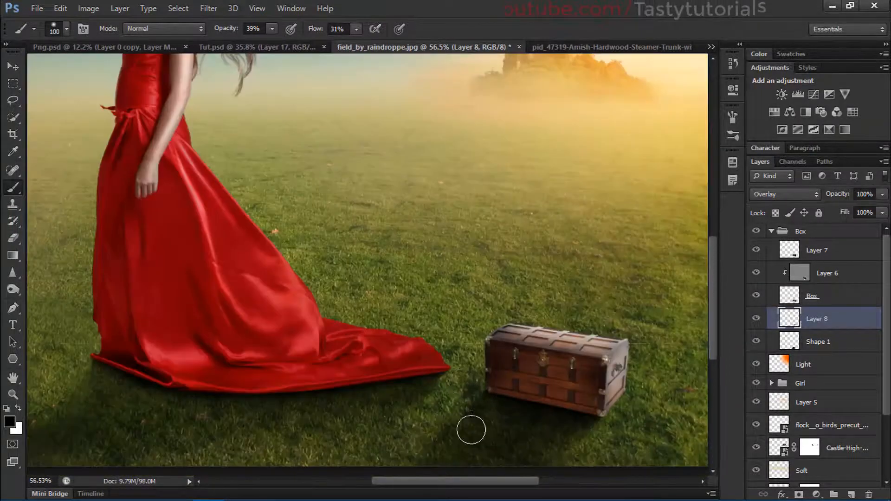
scroll(471, 429, down, 1)
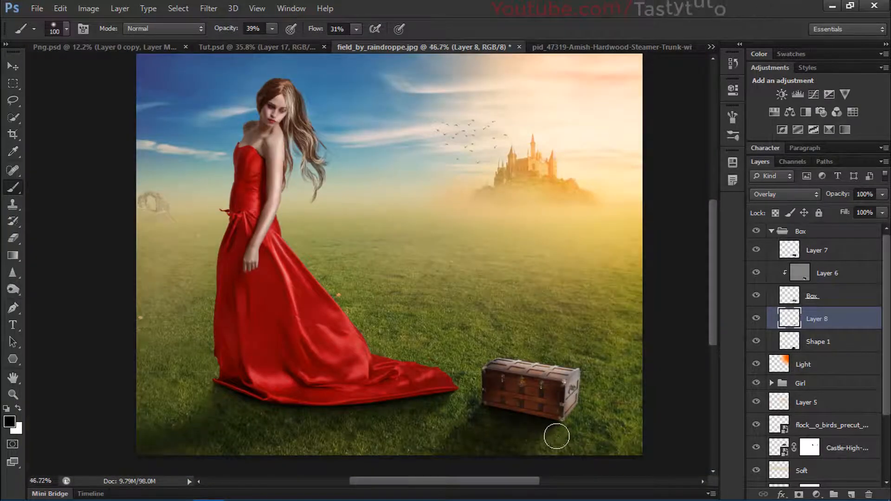
scroll(557, 432, up, 3)
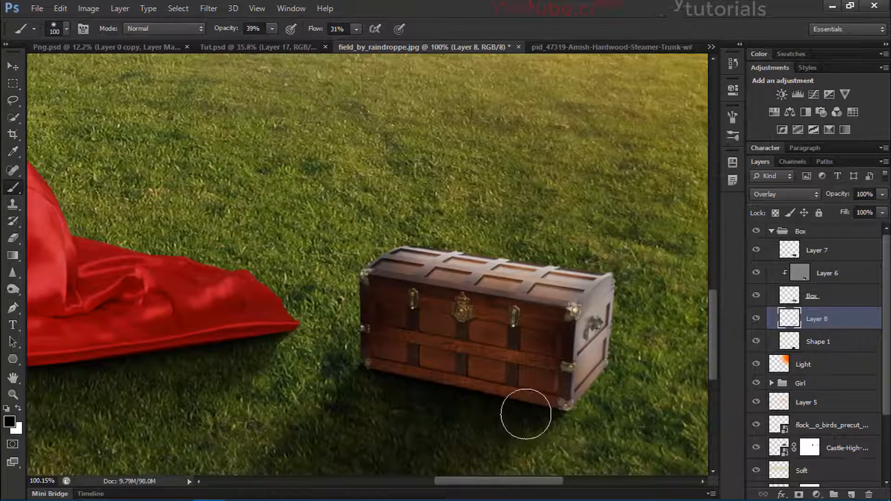
scroll(391, 366, up, 1)
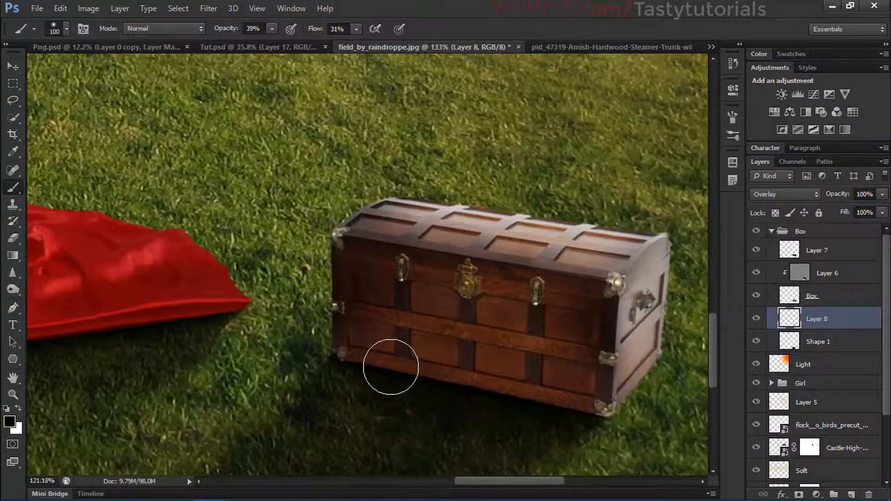
scroll(389, 365, down, 5)
scroll(308, 432, up, 4)
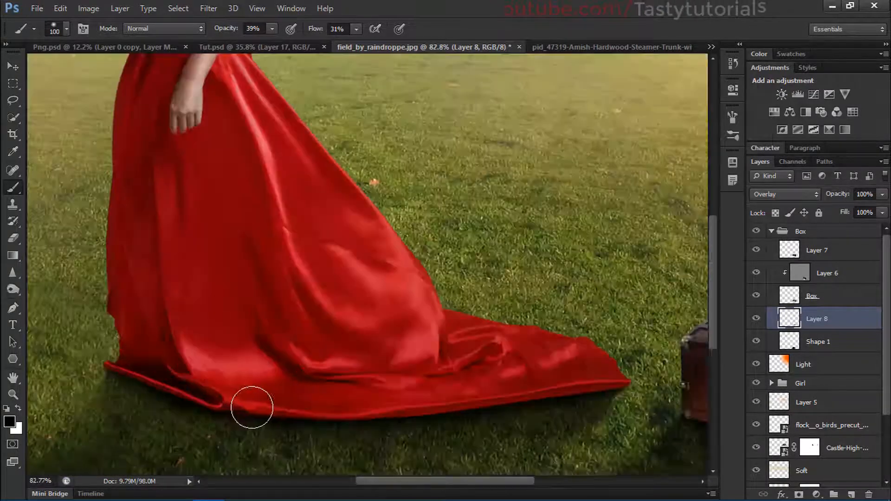
scroll(462, 408, down, 1)
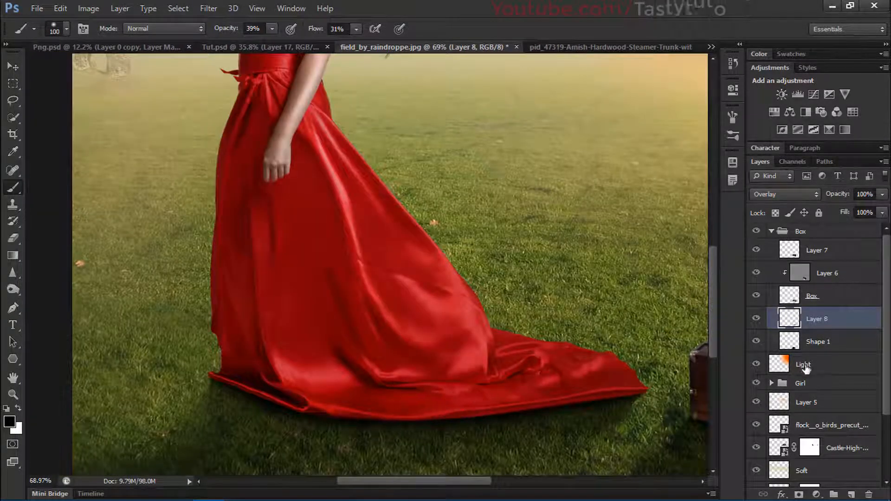
scroll(820, 330, down, 3)
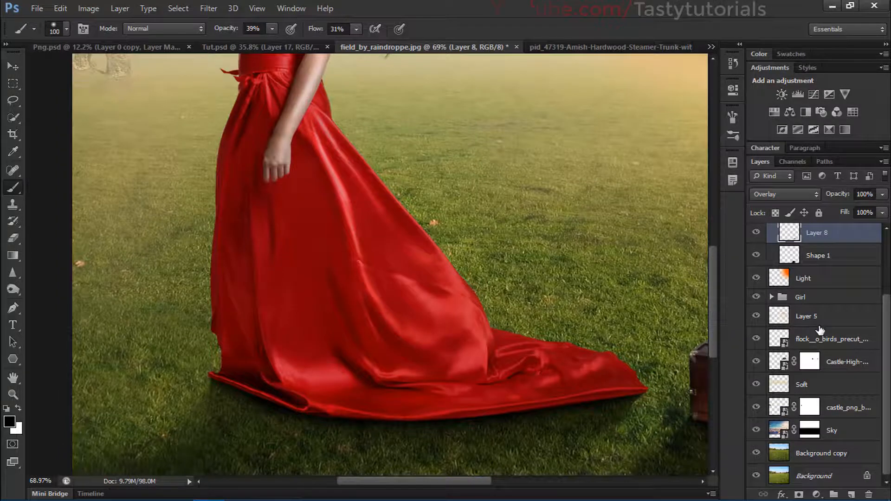
Step: Duplicate the Background copy layer and move the duplicate directly above the Girl group
click(819, 458)
key(ctrl+j)
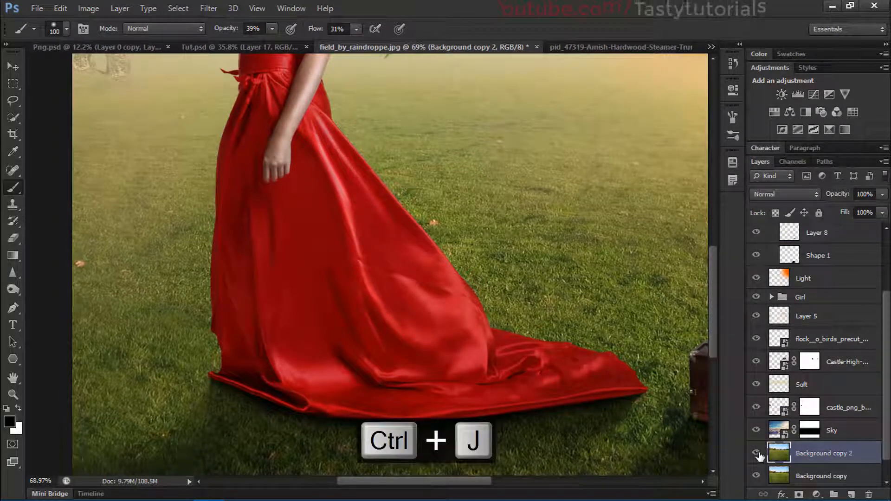
click(800, 300)
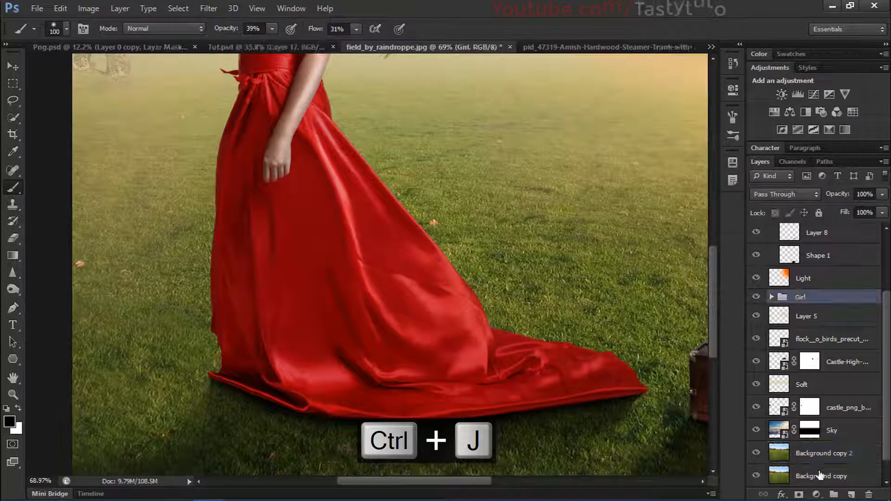
drag(814, 455, 821, 295)
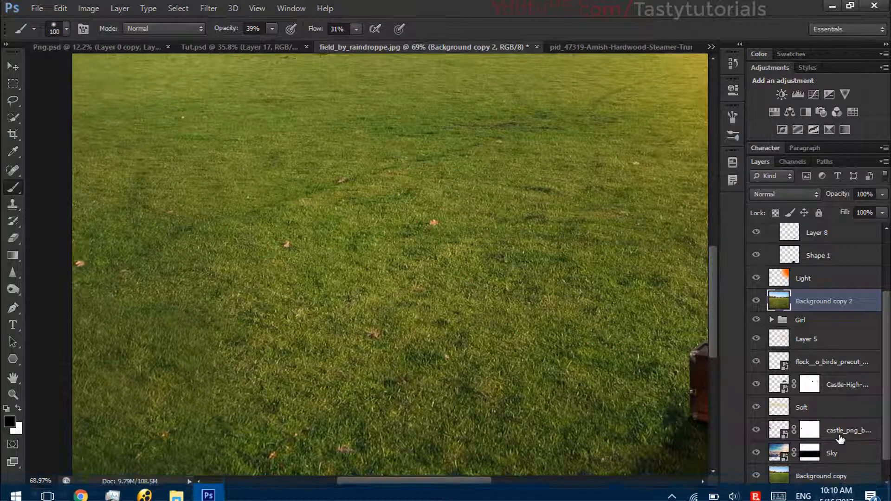
Step: Add an empty layer beneath the duplicated field layer and clip the field layer to it
ctrl+click(851, 494)
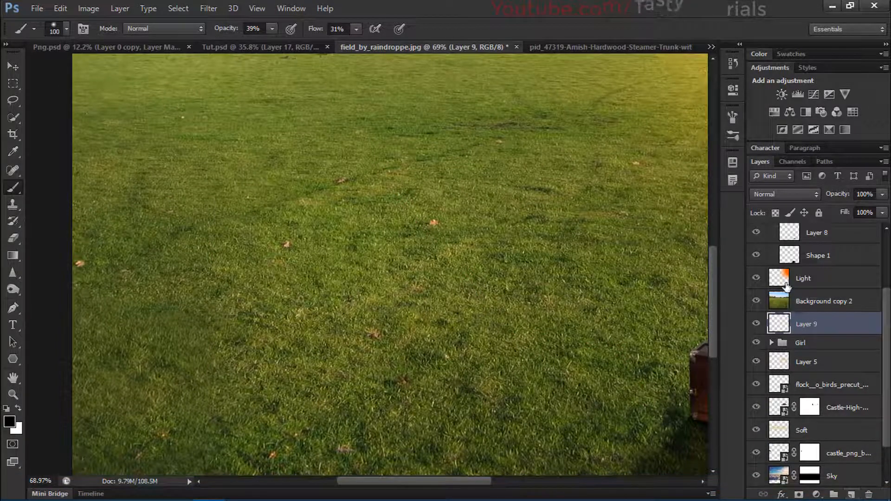
drag(812, 319, 811, 308)
alt+click(812, 308)
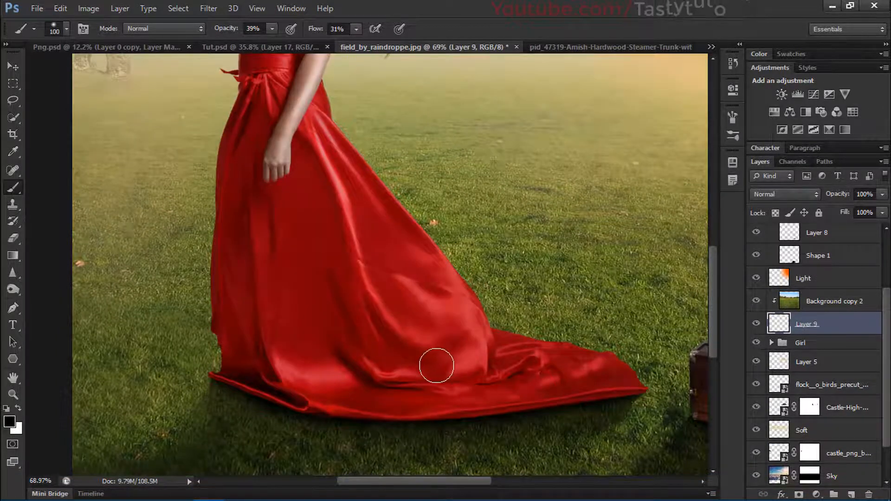
Step: Choose the 134 px grass-shaped brush tip for painting on the empty layer
scroll(436, 364, up, 5)
drag(422, 369, 442, 270)
scroll(440, 269, up, 1)
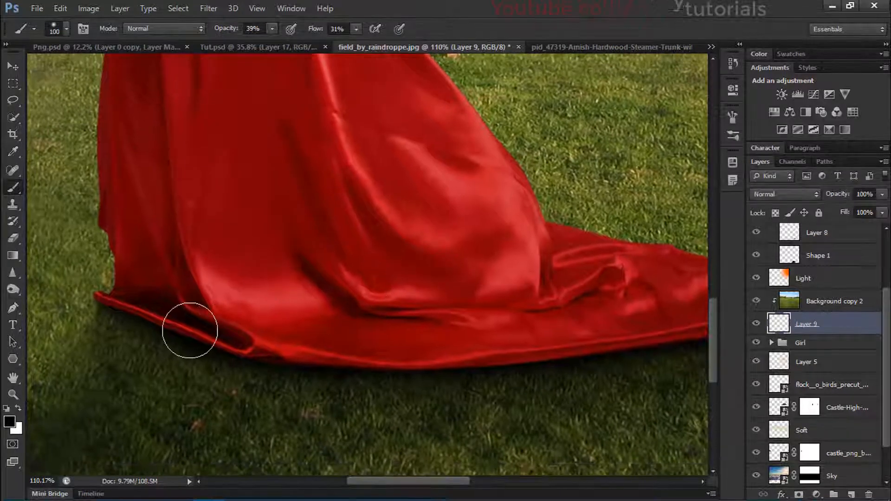
right_click(211, 227)
drag(498, 341, 505, 449)
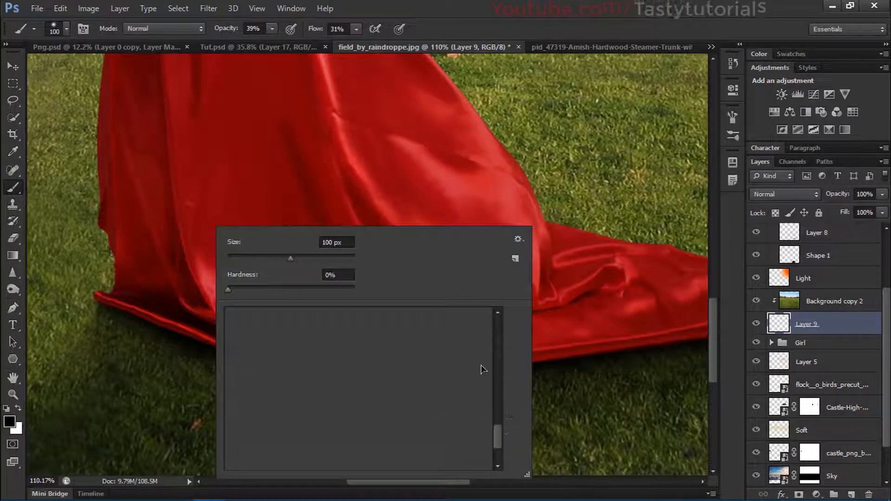
scroll(495, 428, up, 3)
mouse_move(500, 399)
mouse_down()
mouse_move(499, 409)
mouse_move(494, 380)
mouse_up()
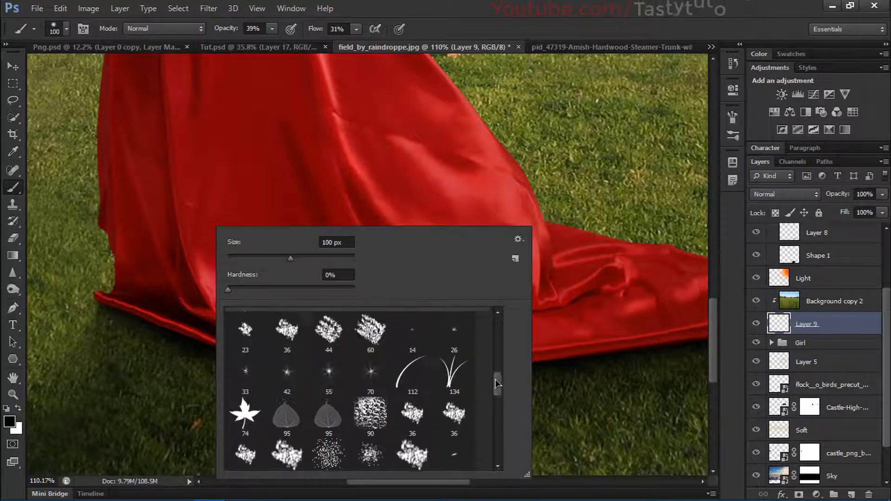
click(454, 404)
key(Return)
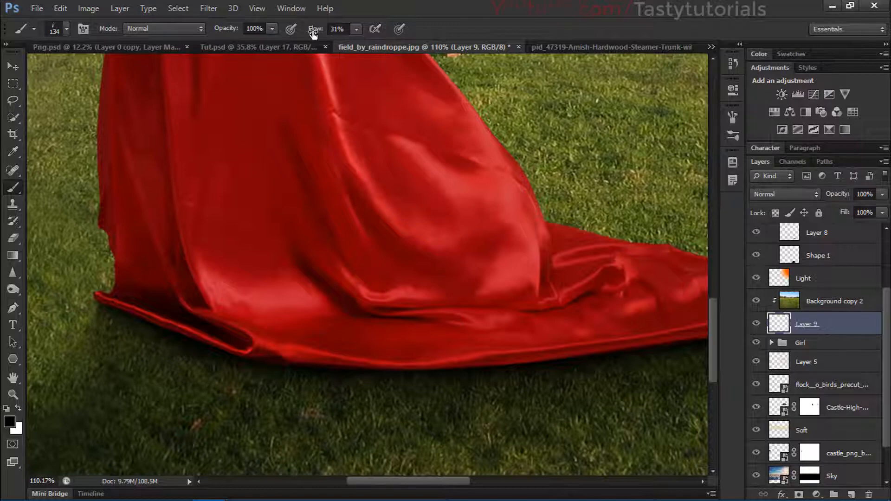
Step: Move the empty layer and its clipped field copy above the Box group, collapse the group and select the empty layer
scroll(139, 341, up, 3)
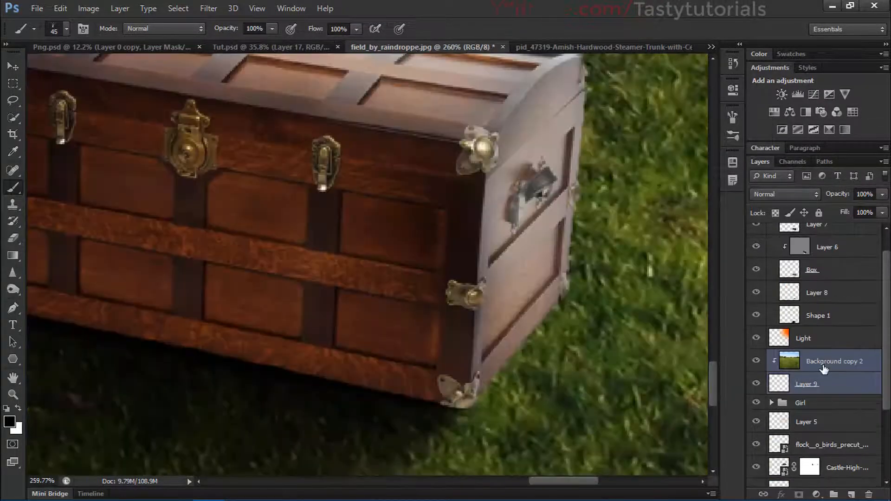
scroll(824, 368, up, 1)
drag(817, 381, 777, 227)
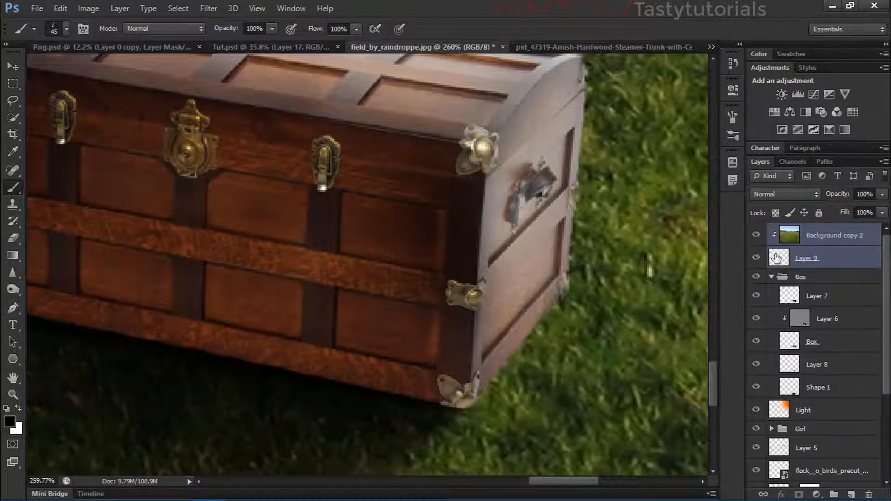
click(771, 278)
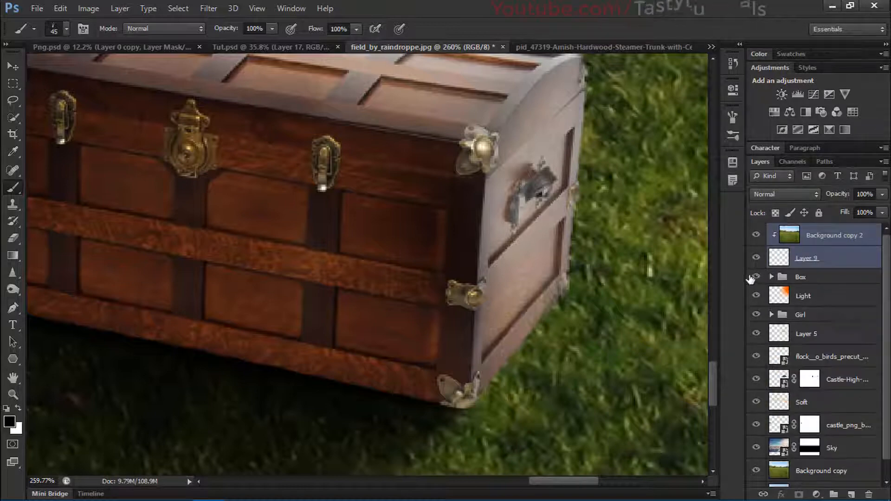
click(790, 263)
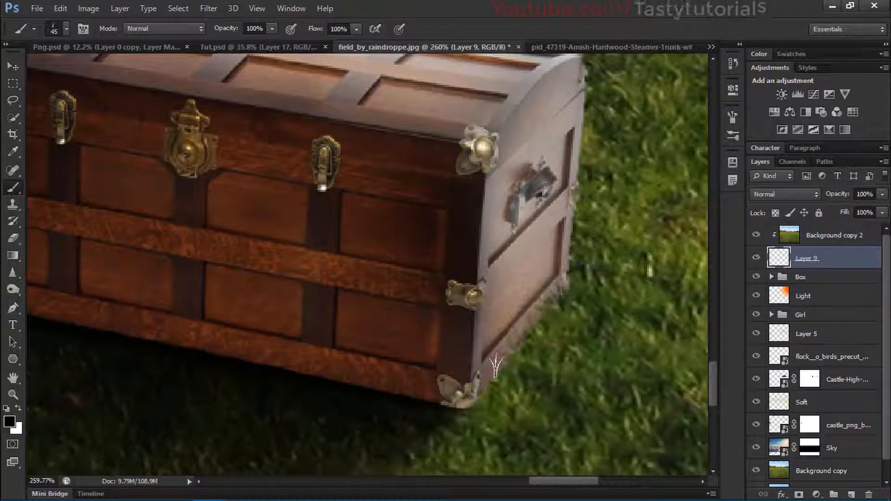
Step: Paint grass blades over the trunk's bottom edges with the 45 px grass brush at 100% opacity and flow
drag(514, 370, 625, 305)
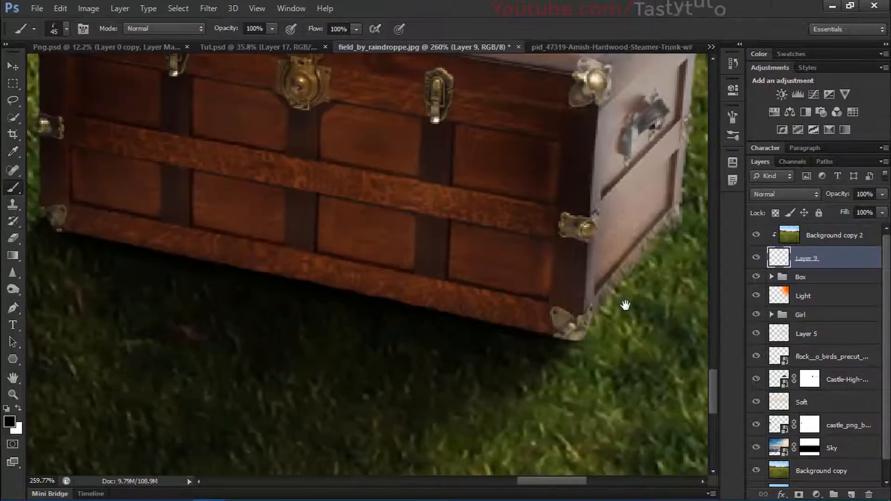
mouse_move(570, 345)
mouse_down()
mouse_move(574, 335)
mouse_move(734, 342)
mouse_up()
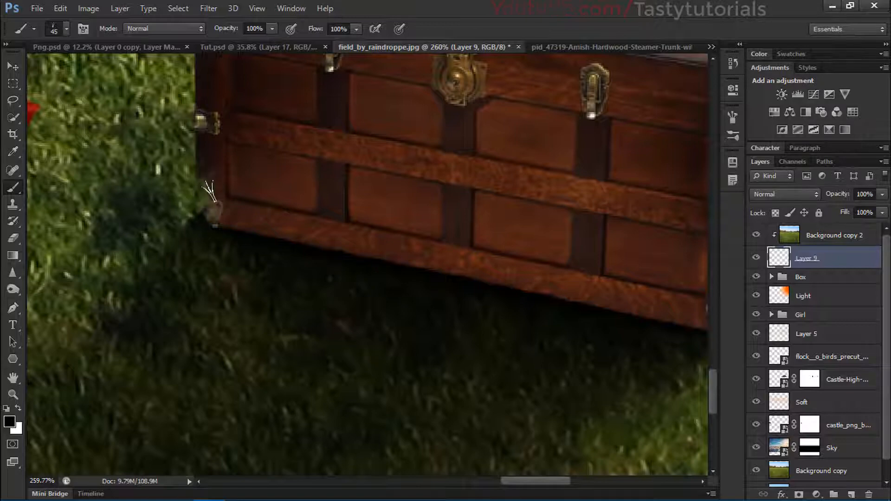
drag(399, 214, 78, 275)
drag(408, 239, 388, 199)
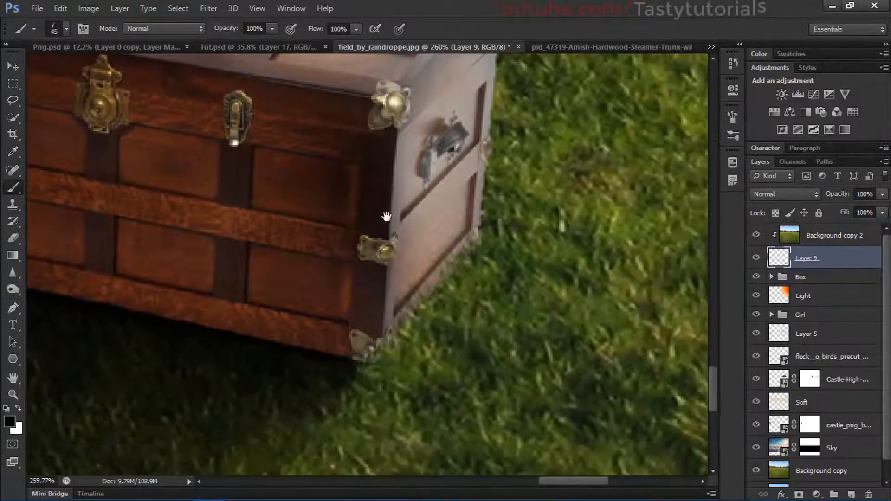
drag(480, 264, 556, 174)
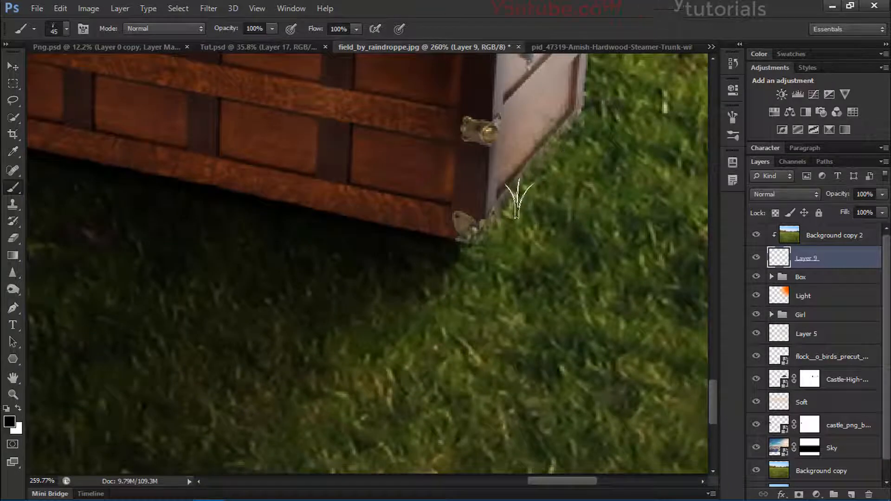
drag(508, 277, 422, 279)
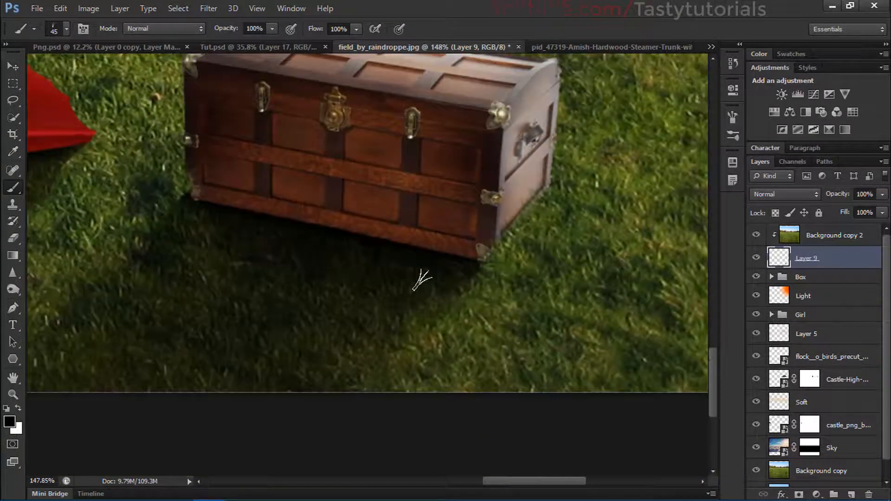
Step: Try to move the trunk's shadow layers out of the Box group to the top of the layer stack, and undo it
ctrl+click(812, 237)
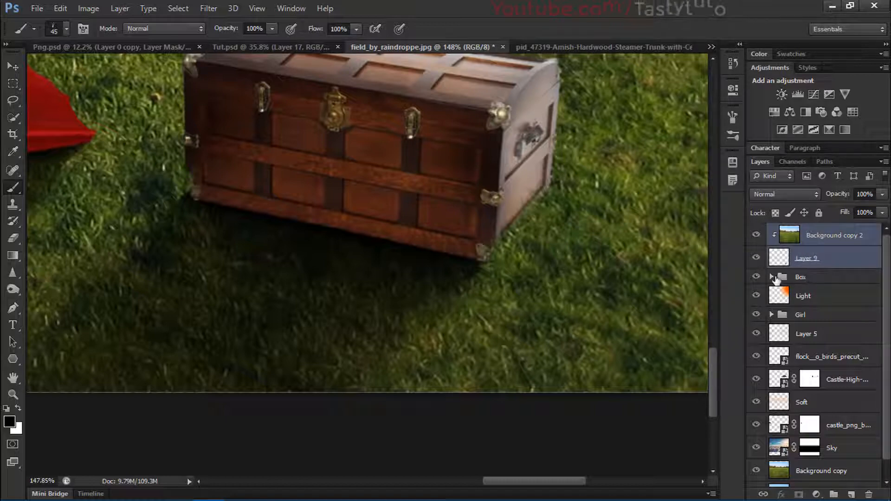
click(772, 277)
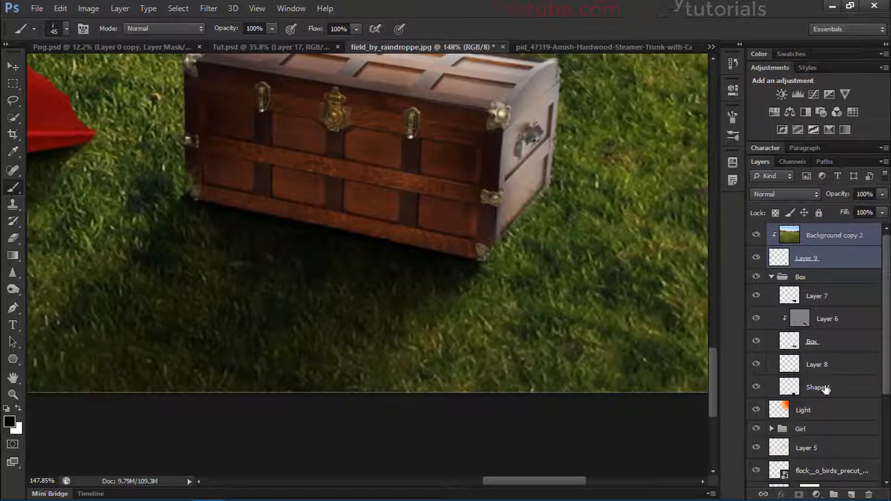
click(822, 387)
shift+click(823, 343)
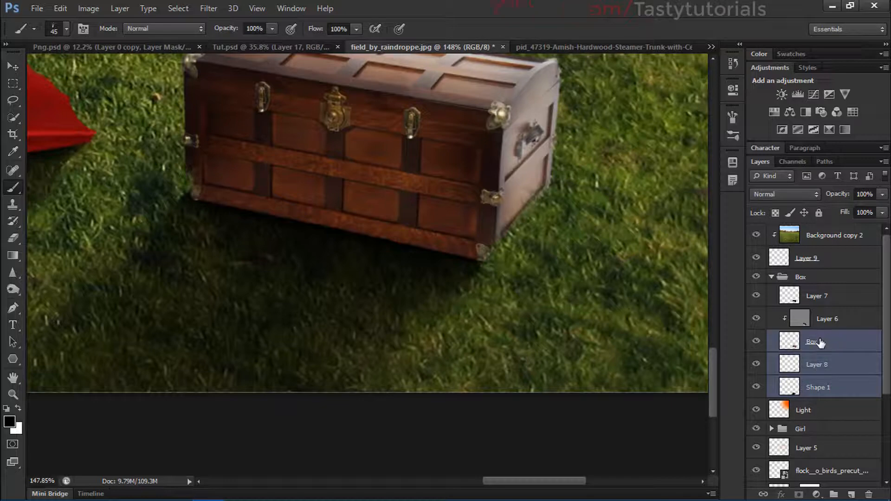
shift+click(834, 369)
drag(837, 364, 829, 224)
key(ctrl+alt+z)
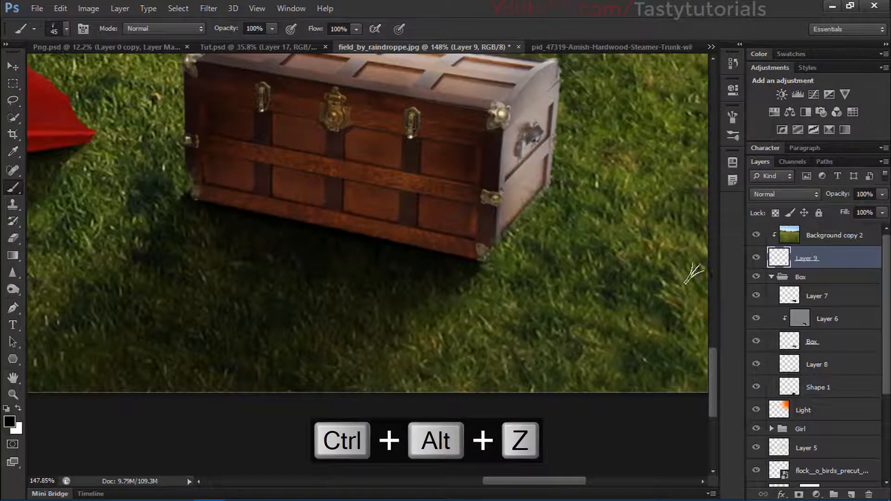
Step: Examine the grass along the trunk's base, the dress hem and the overall composite
scroll(520, 277, down, 2)
scroll(251, 232, up, 3)
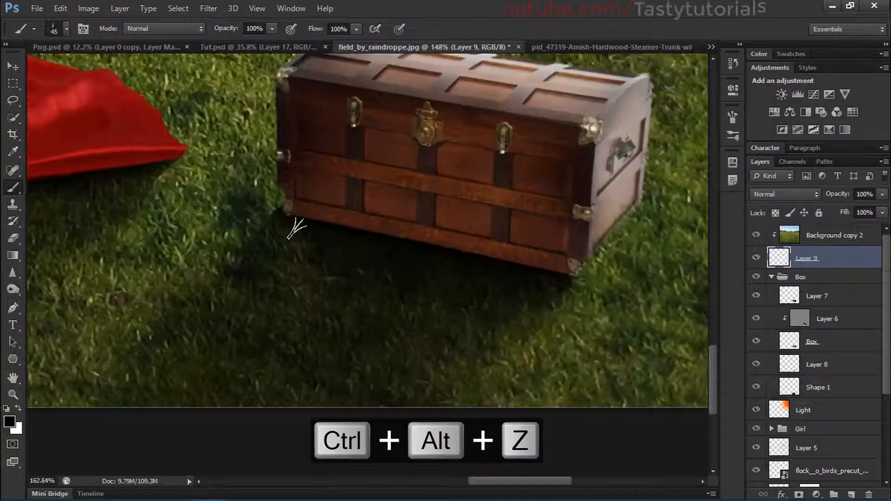
scroll(320, 315, down, 3)
scroll(336, 269, down, 4)
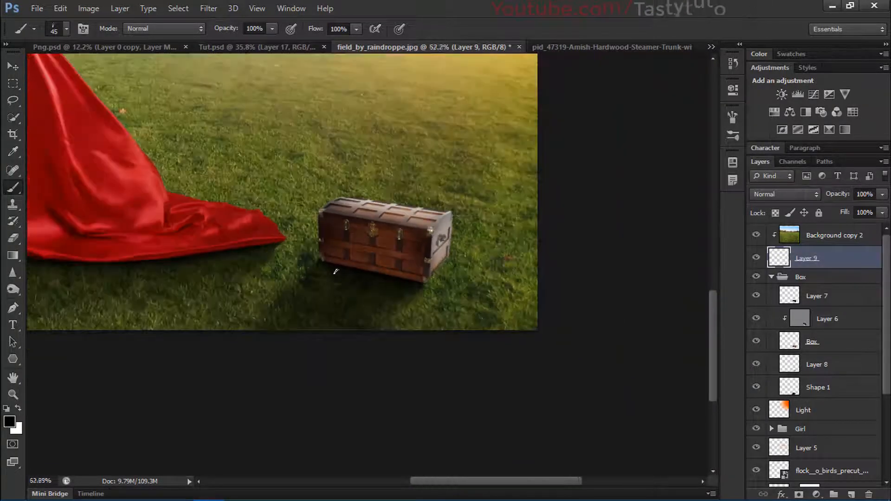
scroll(523, 393, up, 3)
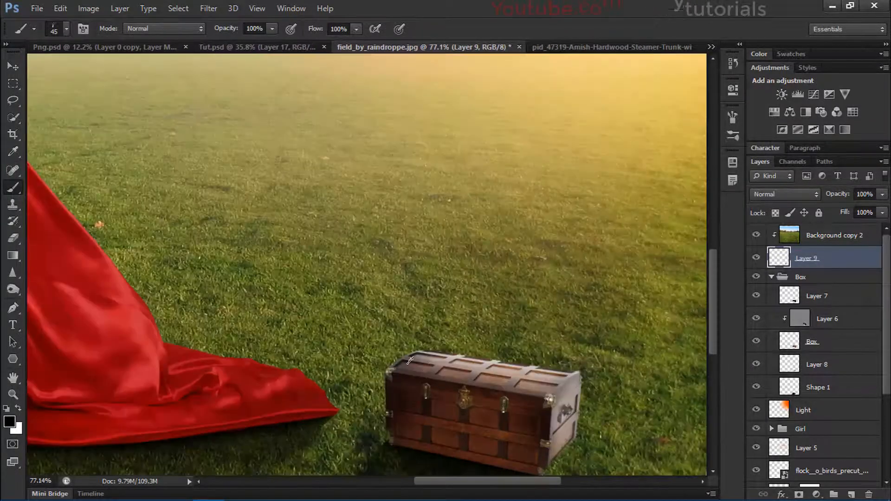
drag(378, 358, 509, 263)
scroll(450, 337, down, 4)
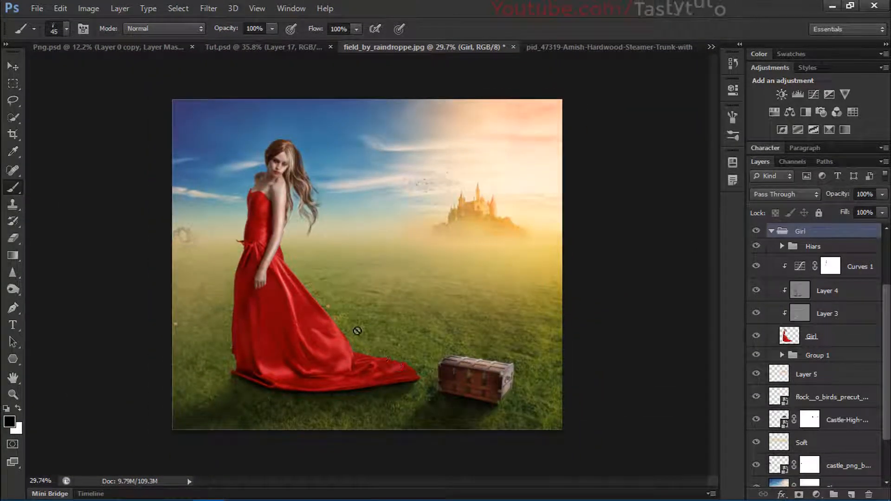
scroll(376, 352, up, 2)
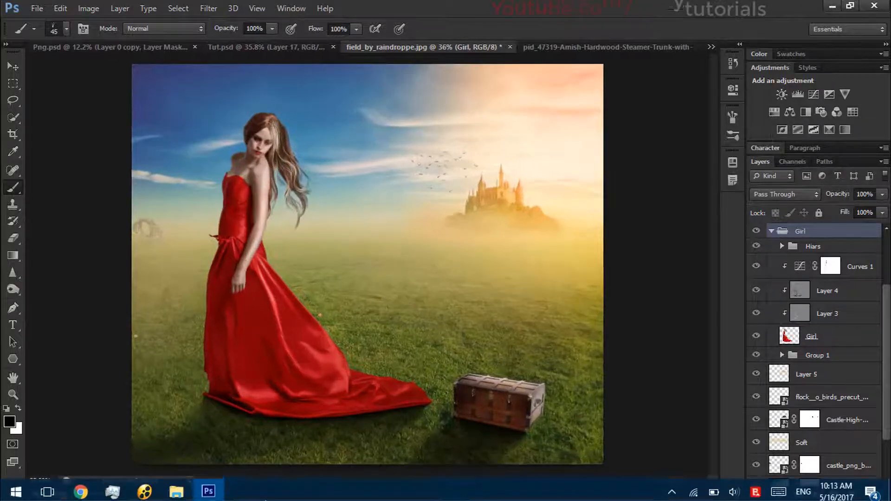
Step: Place birds-png-8.png in the sky between the girl and the castle, above the Girl group, and collapse that group
click(184, 497)
click(166, 154)
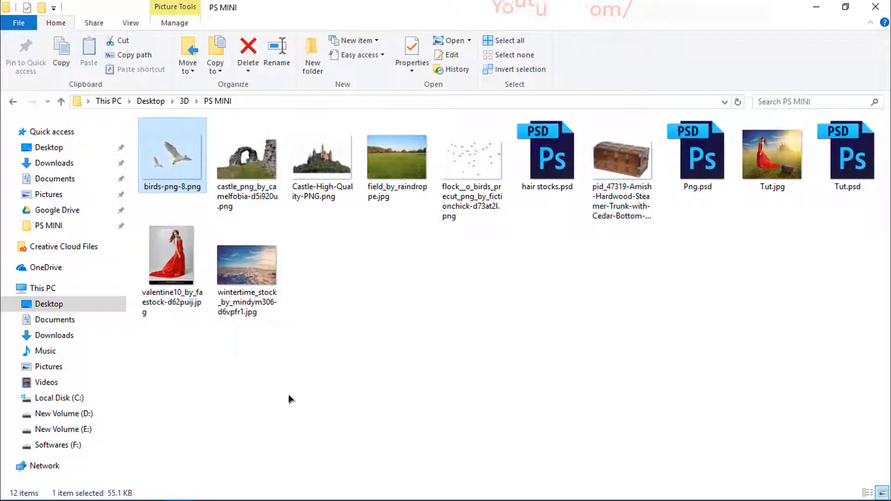
drag(166, 153, 444, 170)
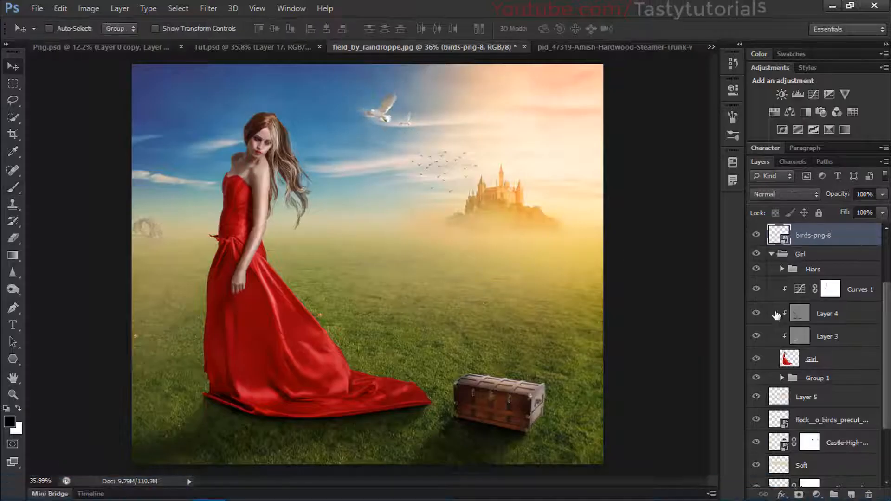
click(782, 270)
click(772, 254)
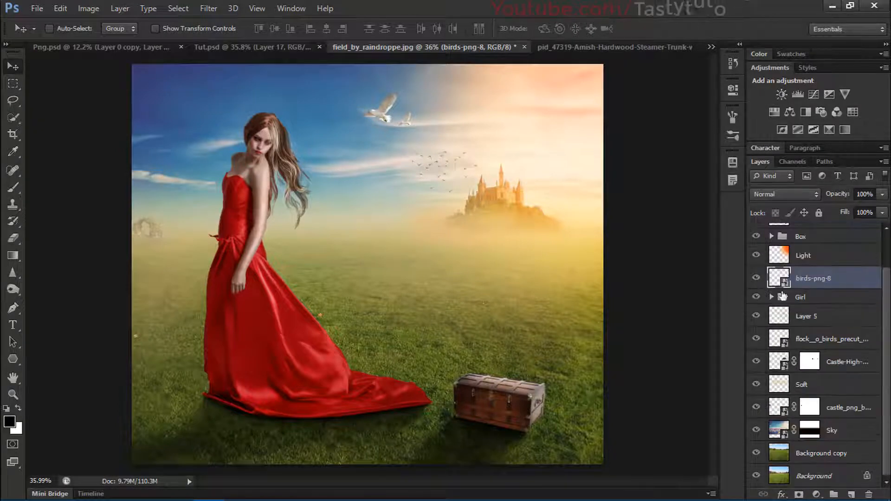
Step: Add a new layer at the top of the layer stack and set its blending to Soft Light
scroll(790, 298, up, 2)
click(833, 236)
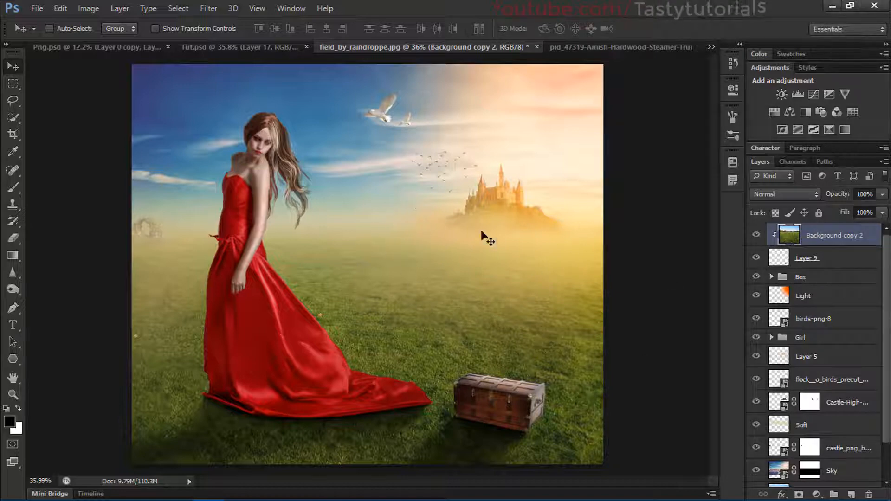
scroll(414, 215, up, 2)
scroll(433, 214, down, 3)
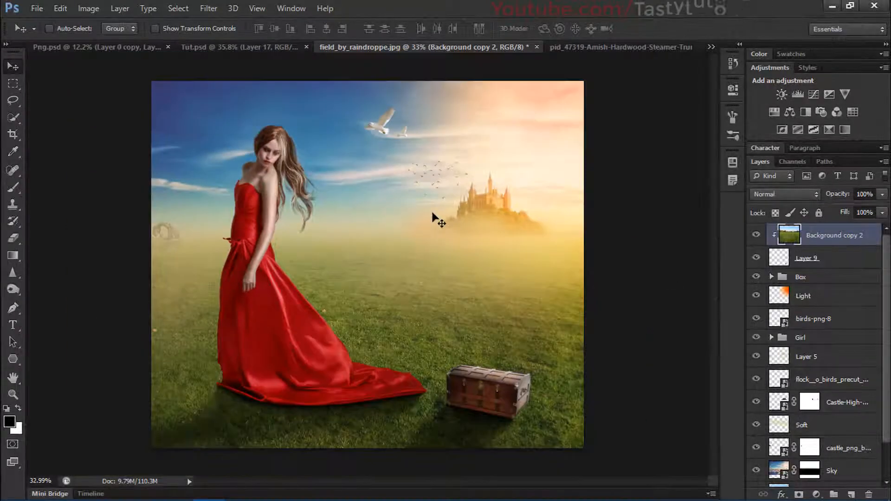
click(852, 494)
click(779, 195)
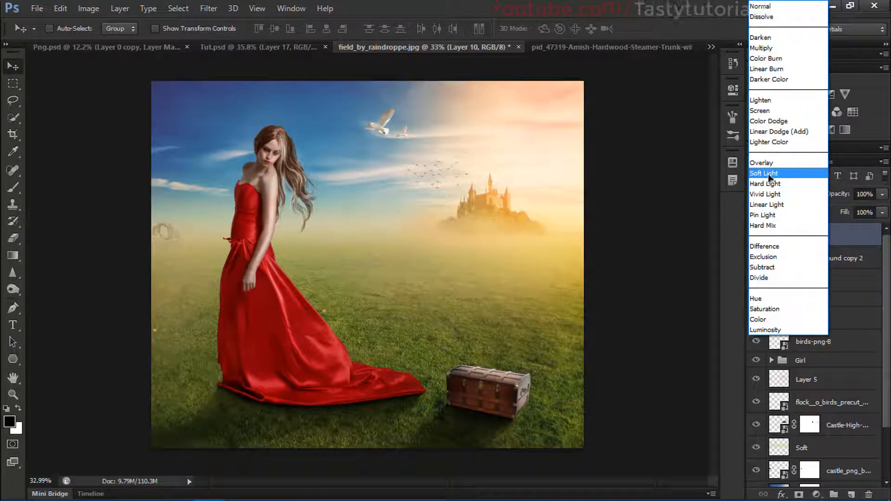
click(768, 173)
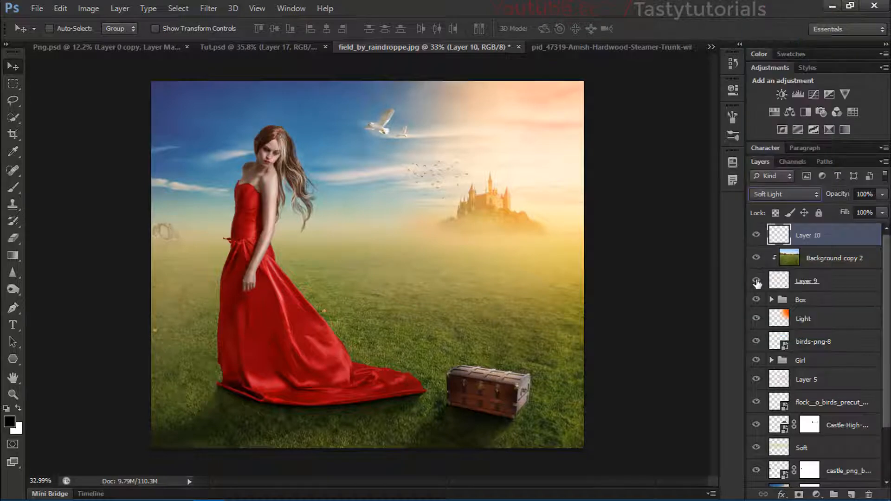
Step: Add a gradient fill layer at the top of the layer stack using the brown-to-olive-green preset
click(816, 495)
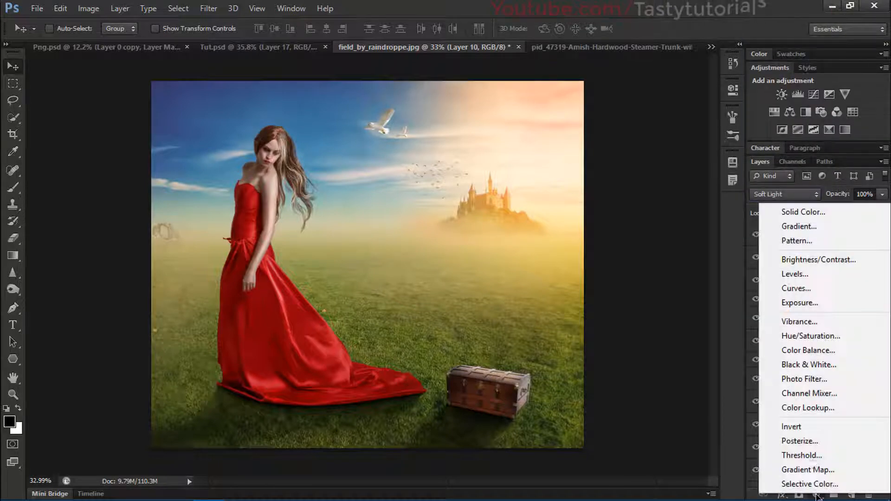
click(798, 227)
click(666, 91)
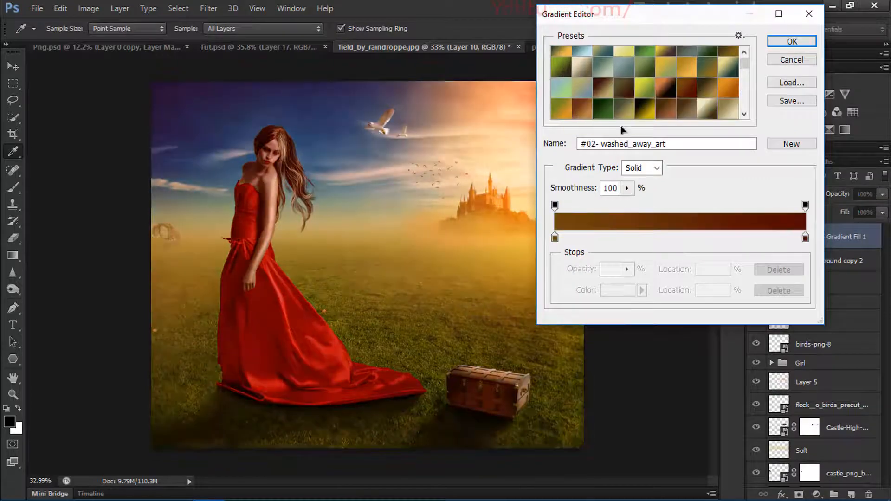
scroll(664, 97, down, 2)
click(707, 101)
click(791, 41)
Step: Set the gradient fill to Radial style with a 0° angle and reversed colours
click(691, 116)
click(669, 138)
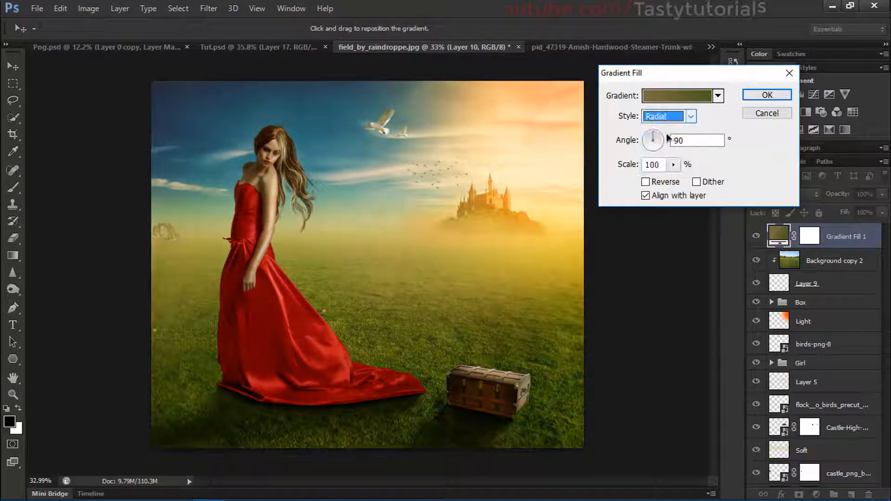
click(653, 183)
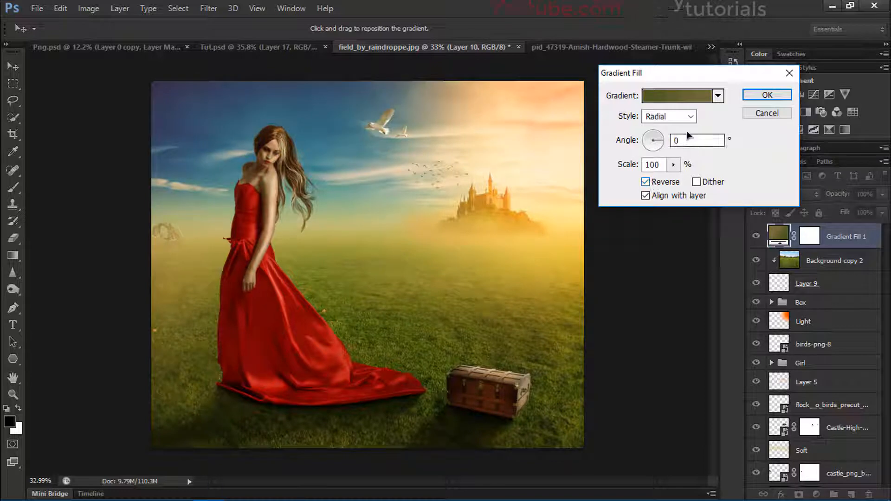
click(767, 94)
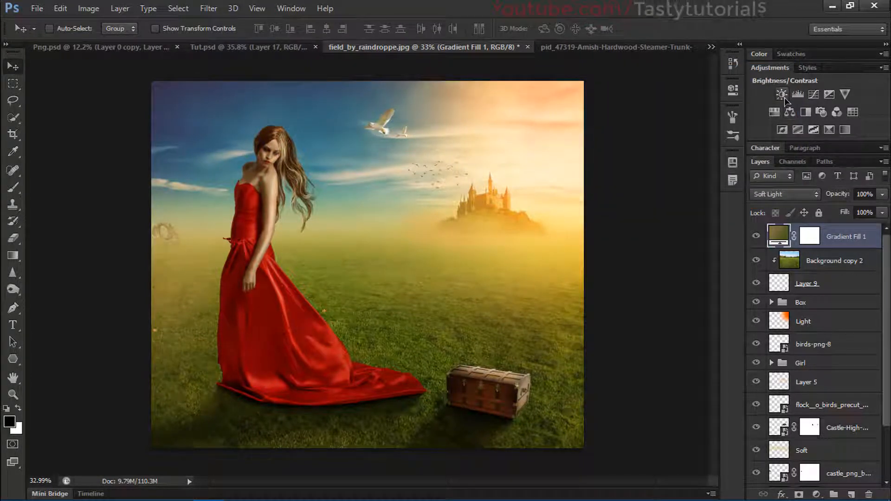
Step: Add an Exposure adjustment and a Vibrance adjustment with vibrance at +5 above the gradient fill
click(829, 94)
click(845, 94)
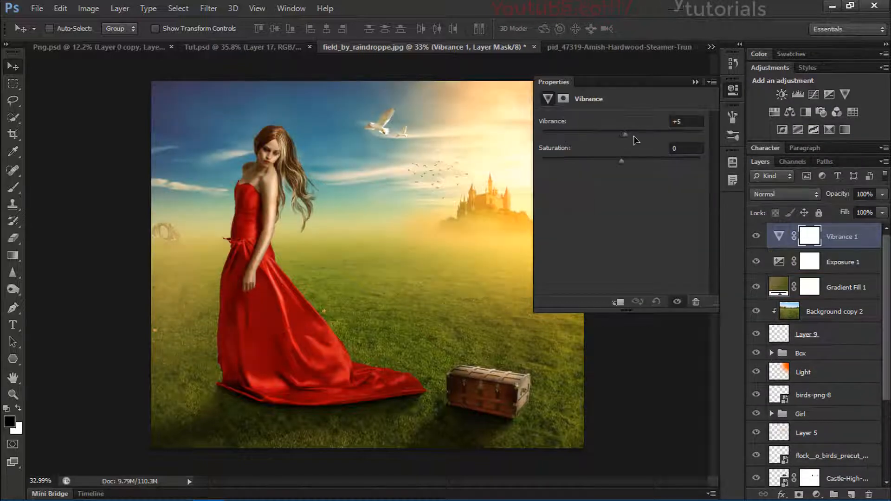
Step: Add a Color Balance adjustment and shift its Cyan–Red balance to +6
click(790, 112)
click(611, 122)
click(605, 130)
mouse_move(600, 153)
mouse_down()
mouse_move(591, 154)
mouse_move(604, 153)
mouse_up()
click(602, 122)
click(601, 138)
click(695, 82)
Step: Add a Levels adjustment and set its Blue channel to midtone 1.15 and output levels 14 to 255
click(797, 95)
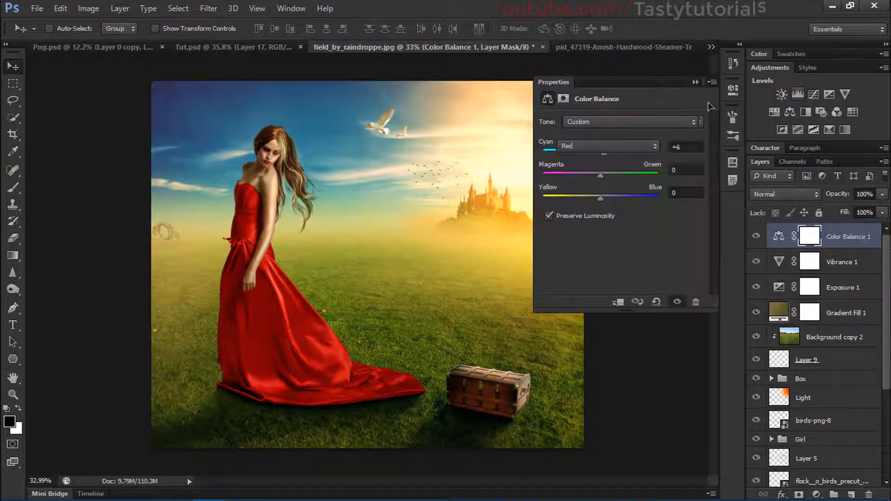
click(608, 146)
click(576, 194)
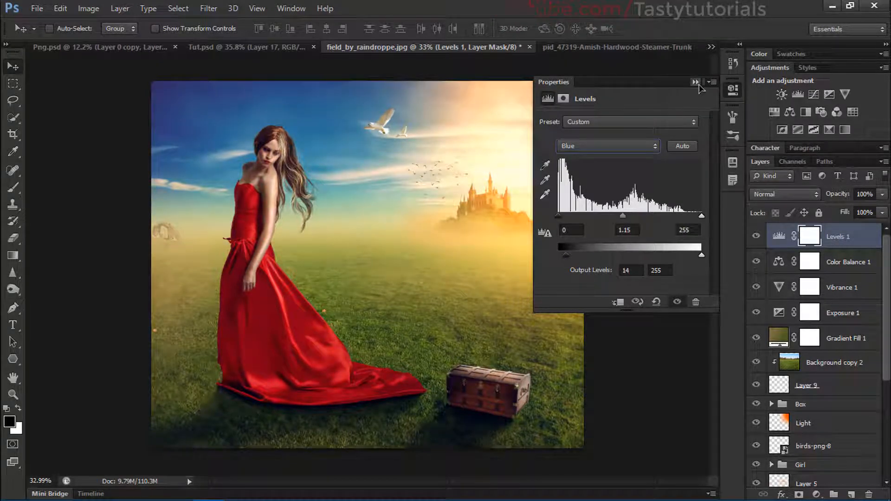
click(692, 83)
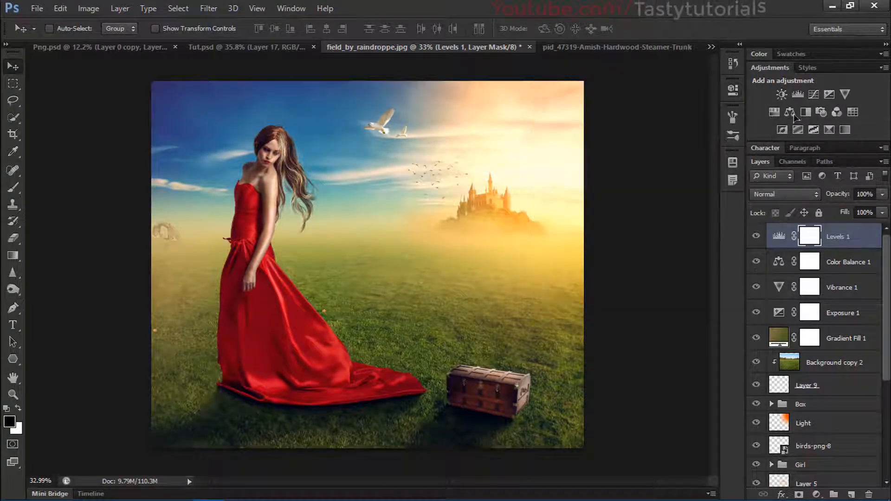
Step: Add a second Exposure adjustment with exposure +0.28, offset +0.000 and gamma correction 0.92, and compare the image with and without it
click(830, 95)
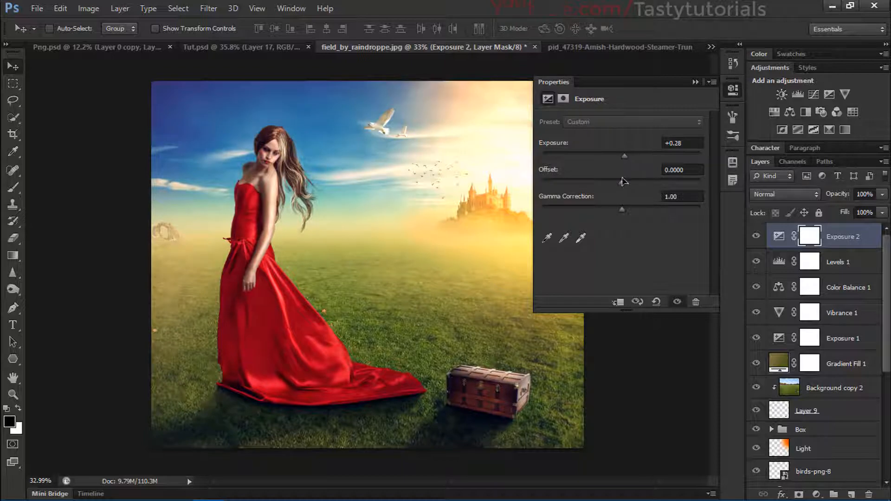
drag(621, 184, 622, 184)
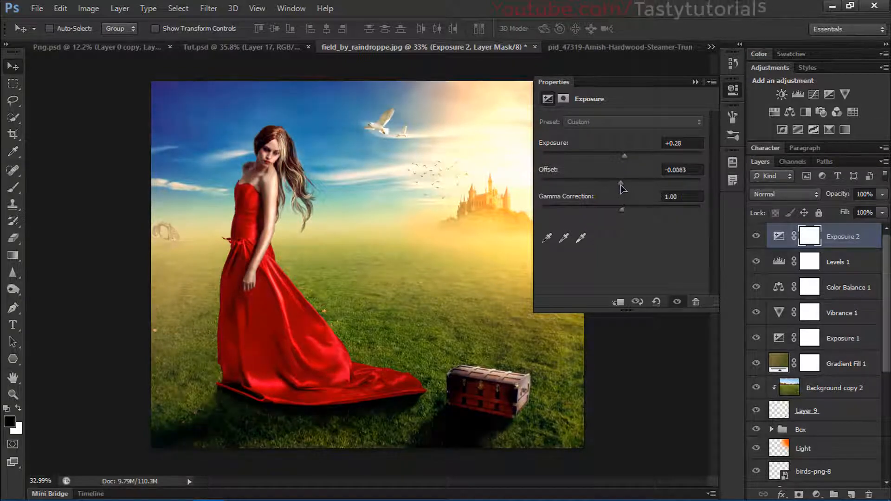
drag(695, 170, 685, 170)
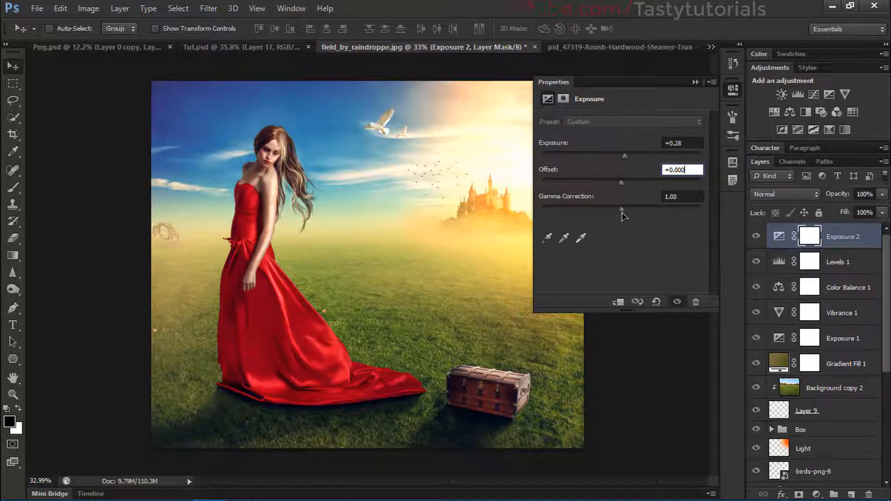
drag(624, 213, 626, 214)
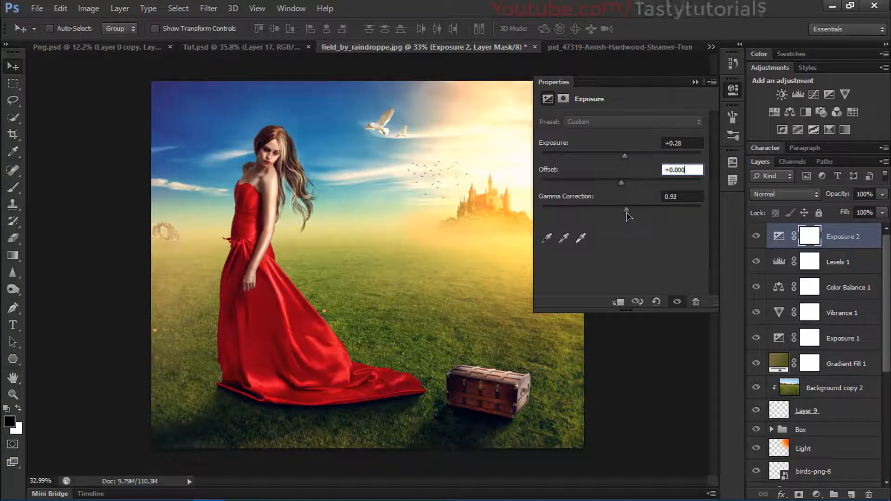
click(695, 82)
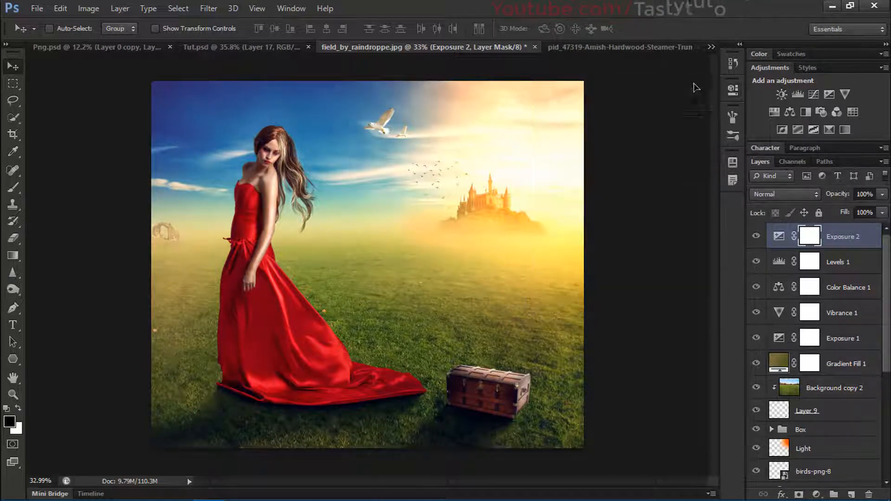
click(757, 236)
click(757, 235)
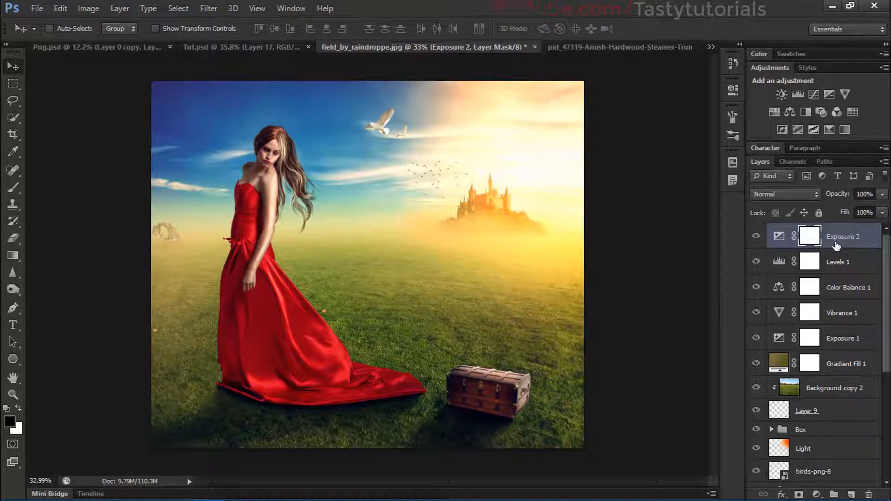
Step: Stamp all visible layers into a new layer at the top of the layer stack and convert it to a smart object
key(ctrl+shift+alt+e)
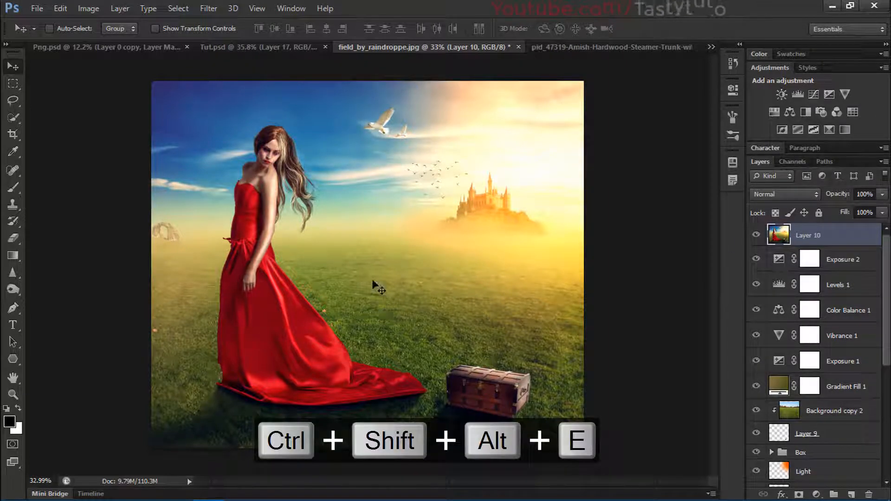
right_click(800, 234)
click(595, 162)
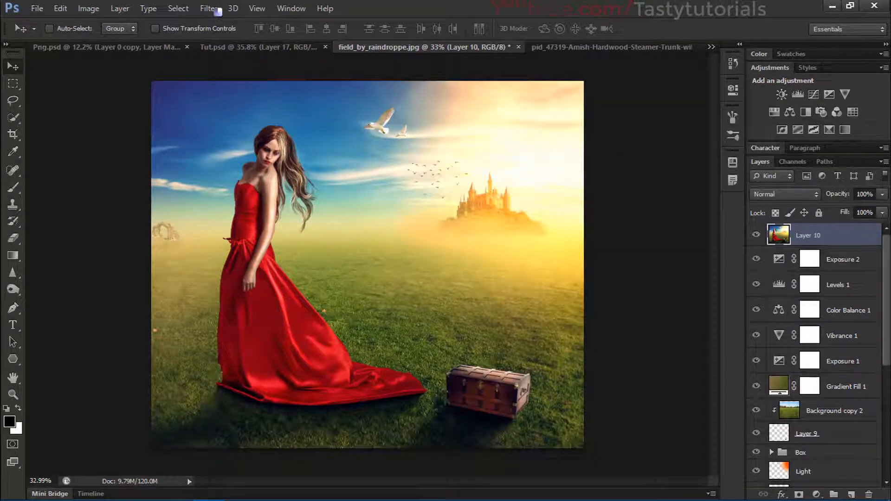
Step: Try a High Pass filter with a 4-pixel radius on the stamped layer
click(217, 9)
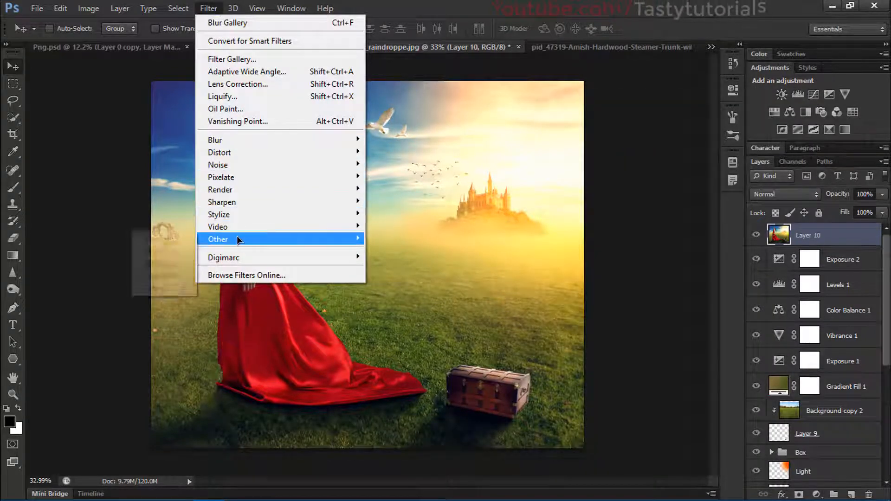
click(167, 251)
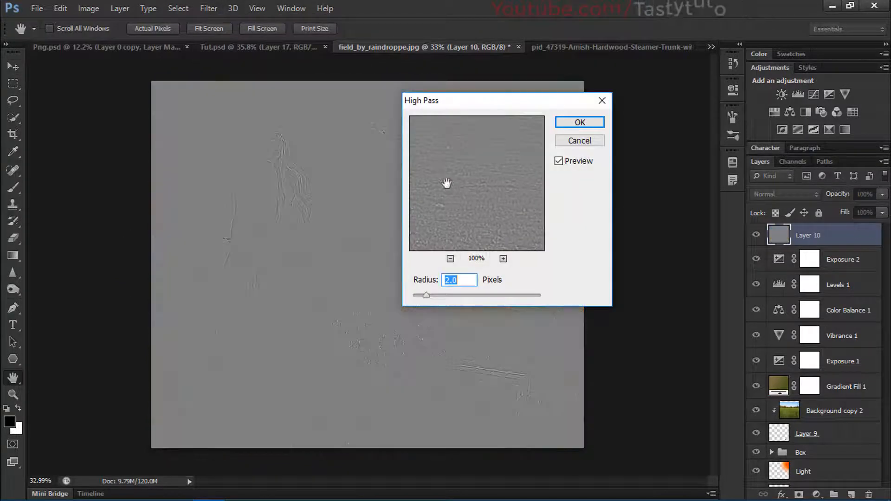
text(4)
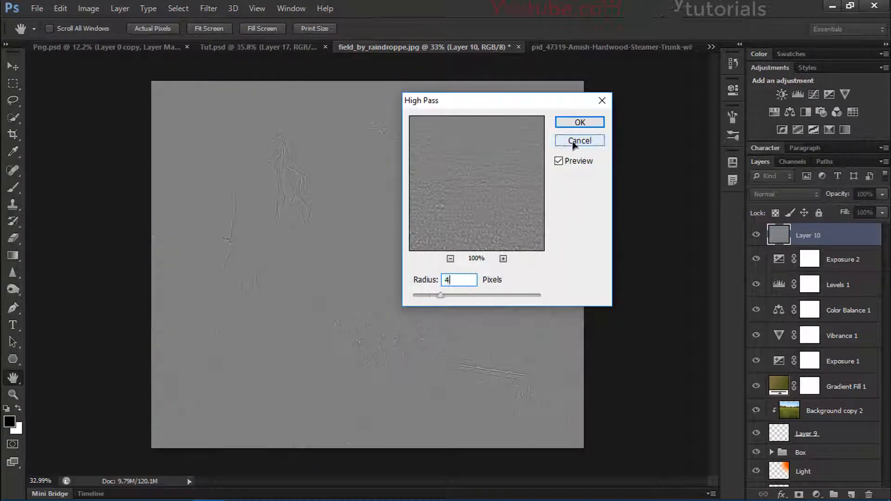
click(581, 122)
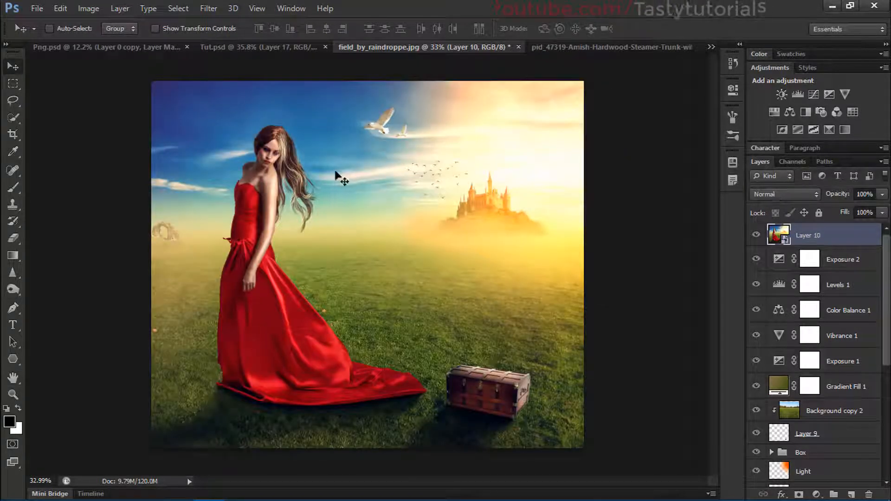
Step: Try Soft Light blending on the unfiltered stamped layer, and undo it
scroll(271, 142, up, 4)
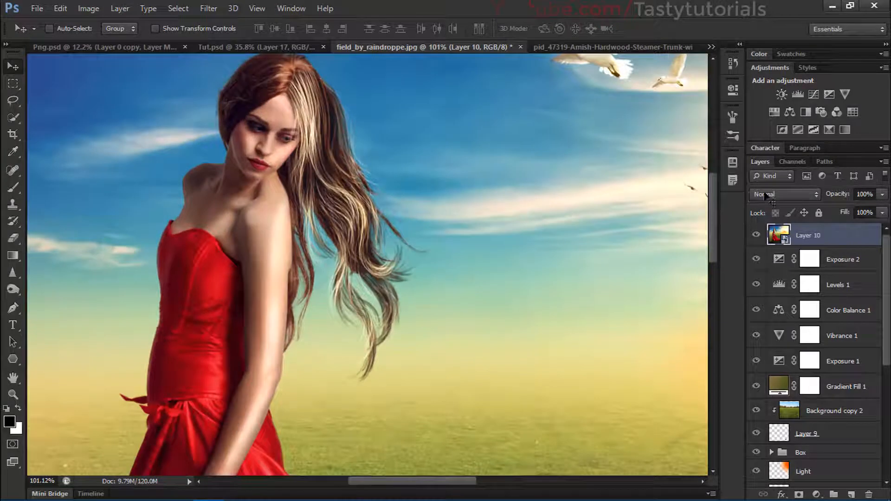
click(765, 195)
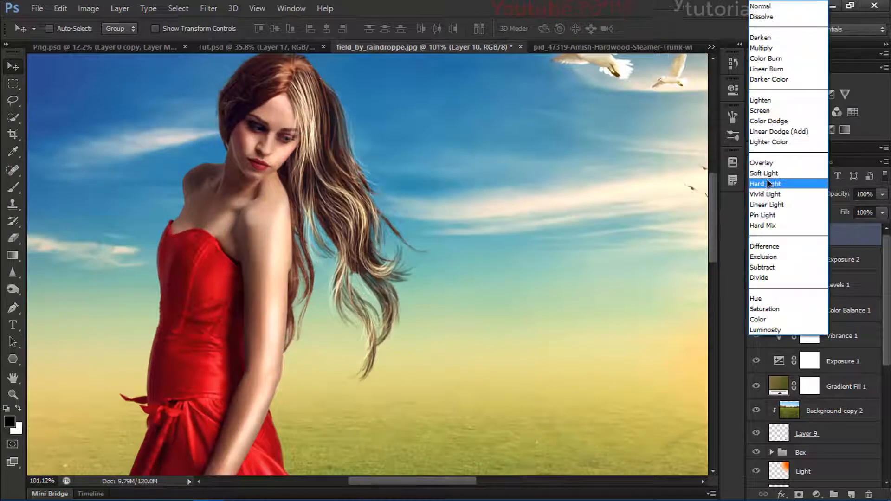
click(767, 171)
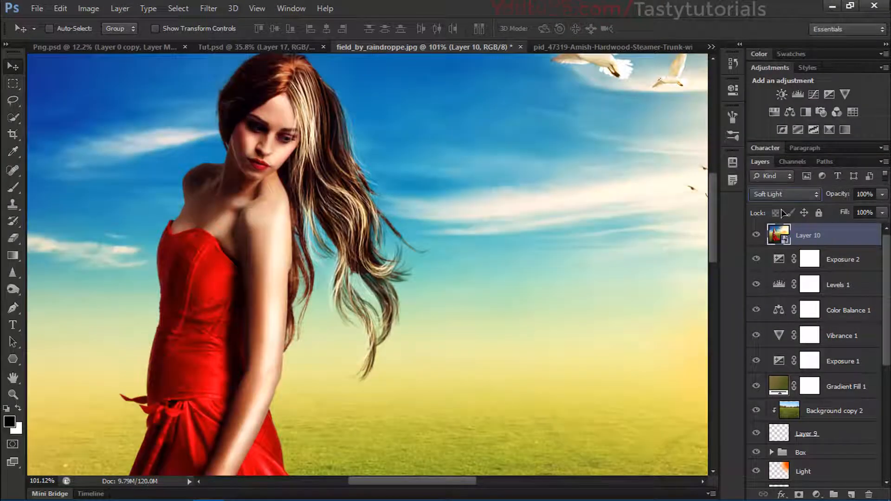
key(ctrl+alt+z)
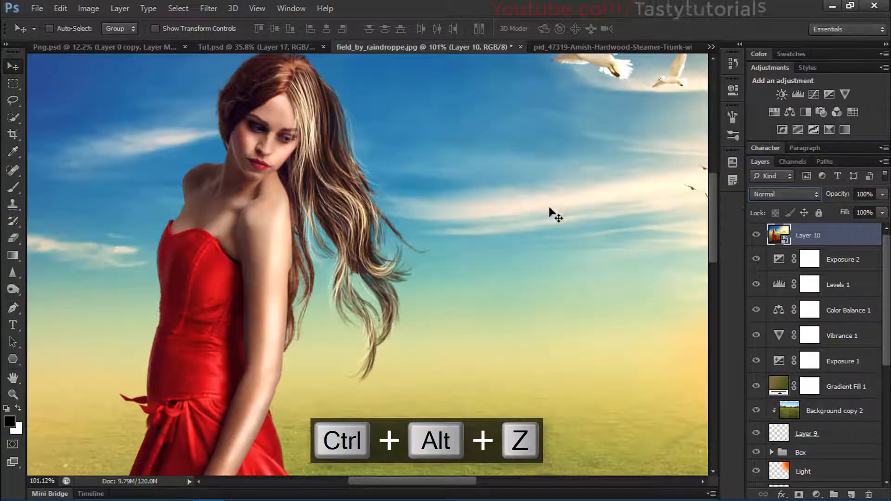
key(ctrl+z)
key(ctrl+alt+z)
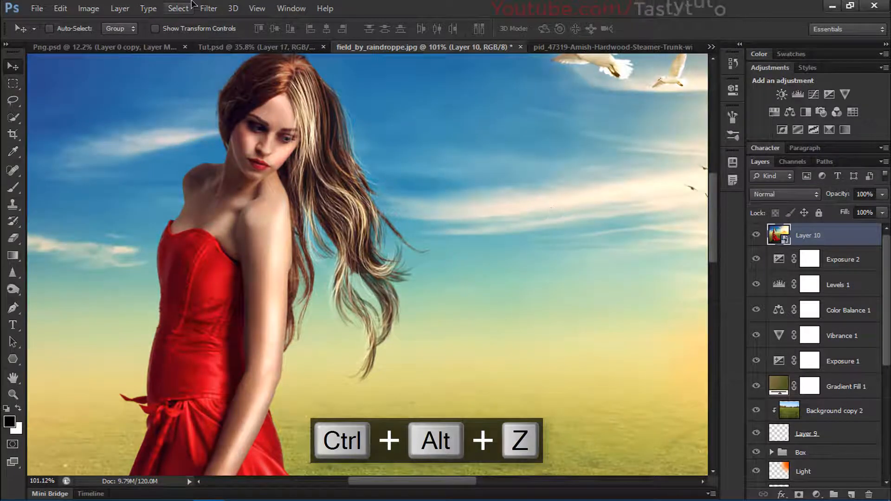
Step: Apply a High Pass smart filter with a 4.0-pixel radius to the stamped layer and set its blending to Overlay
click(209, 8)
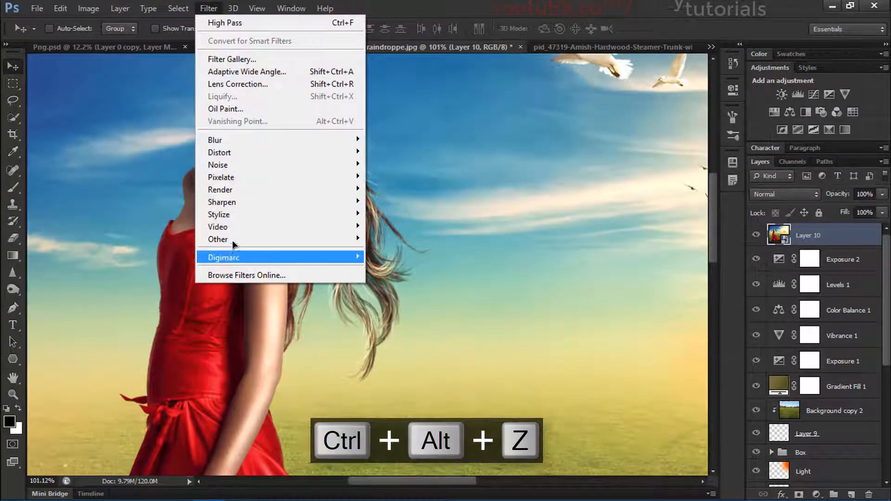
mouse_move(223, 239)
click(176, 251)
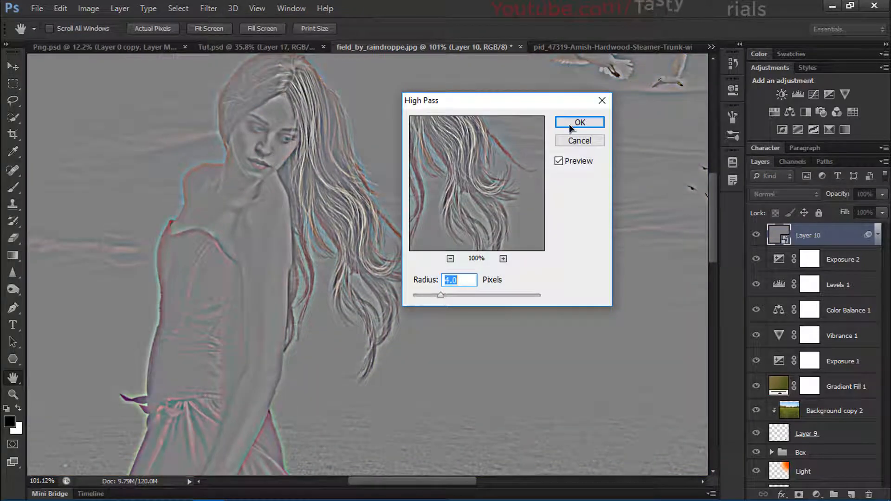
click(569, 124)
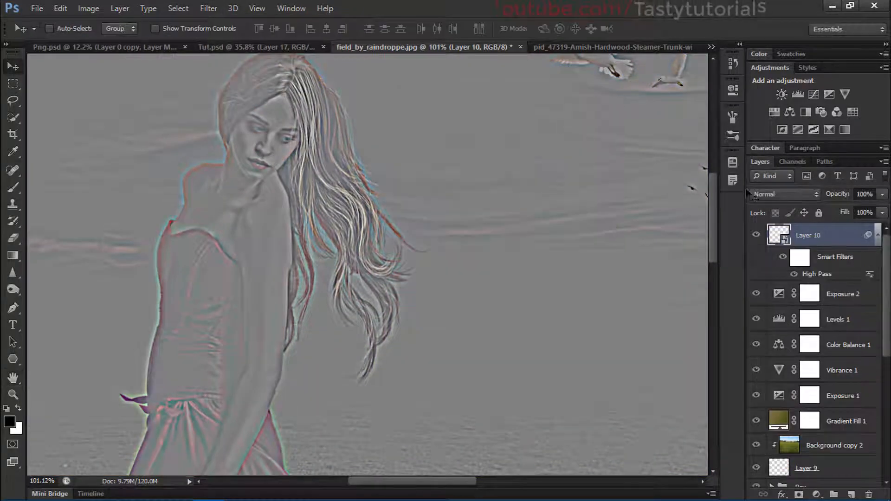
click(766, 195)
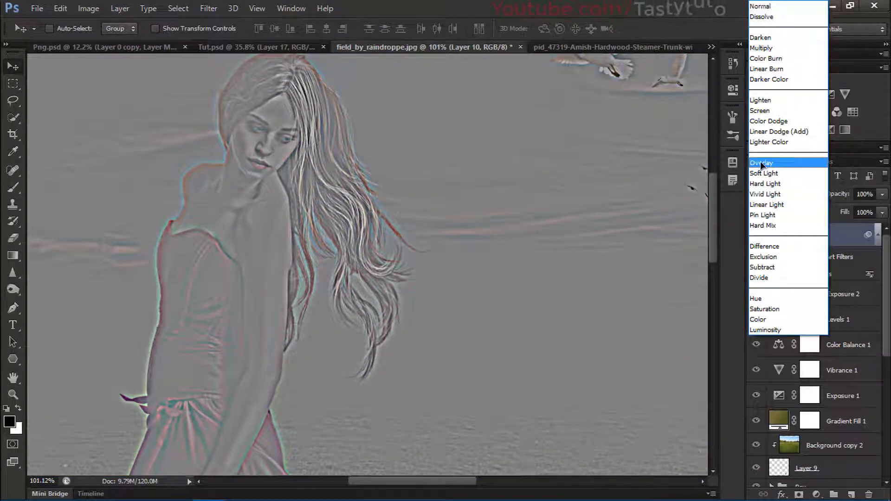
click(765, 165)
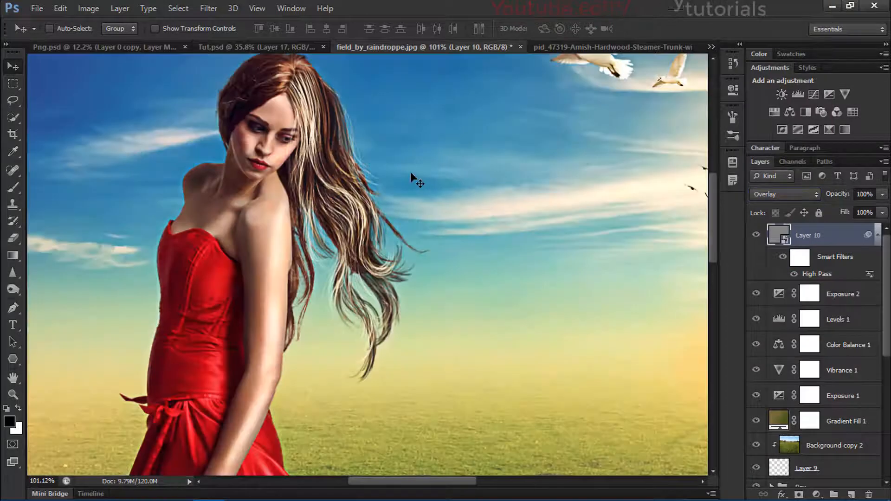
Step: Change the High Pass smart object layer's blending from Overlay to Soft Light, hide it and collapse its smart filter list
scroll(402, 230, down, 3)
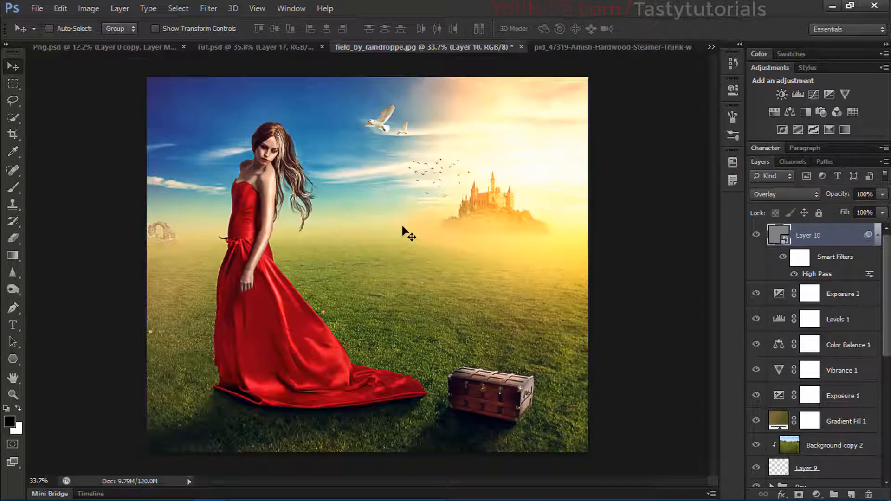
scroll(404, 234, up, 1)
click(756, 235)
click(756, 235)
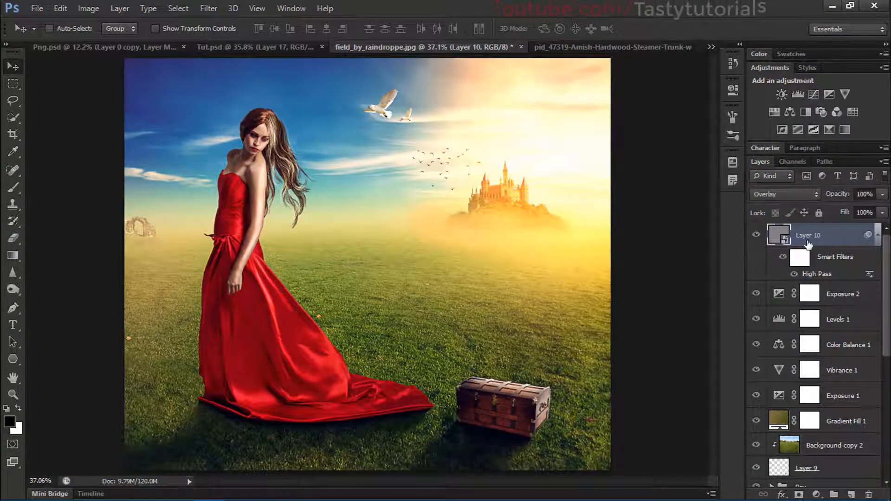
click(780, 197)
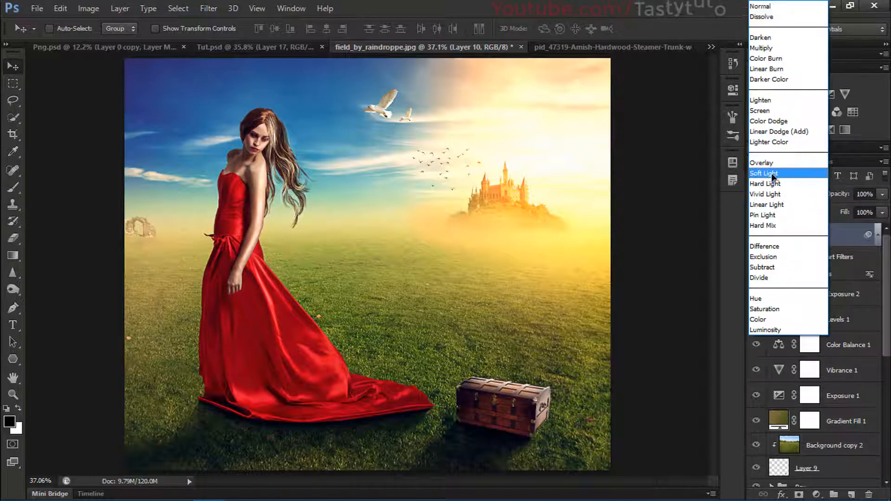
click(773, 177)
click(755, 235)
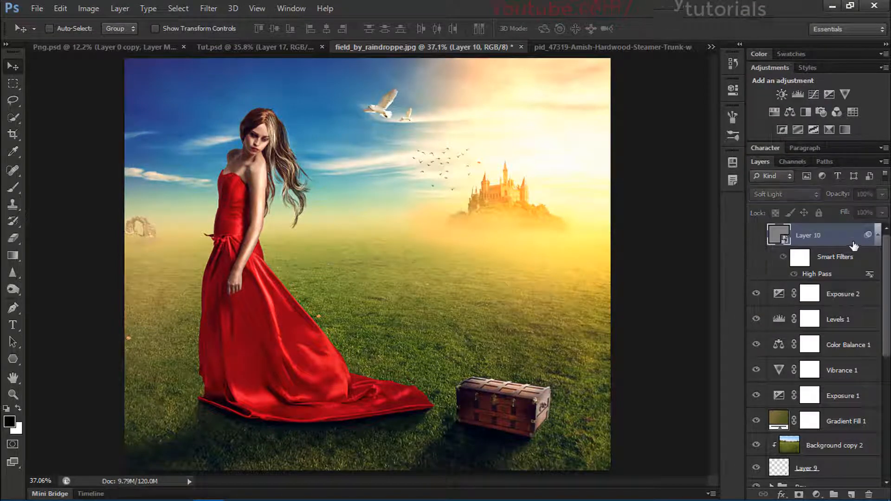
click(878, 234)
Step: Stamp all visible layers into a new layer directly above Exposure 2 and make an inverted copy of it
click(853, 259)
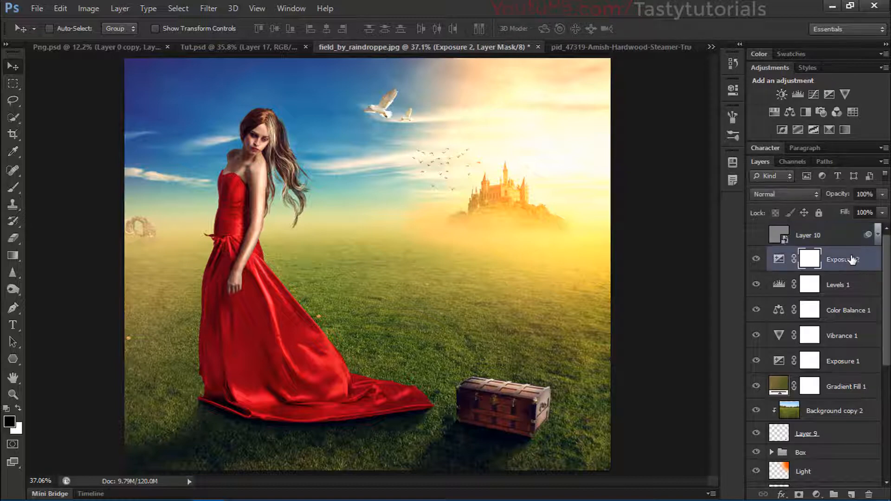
key(ctrl+shift+alt+e)
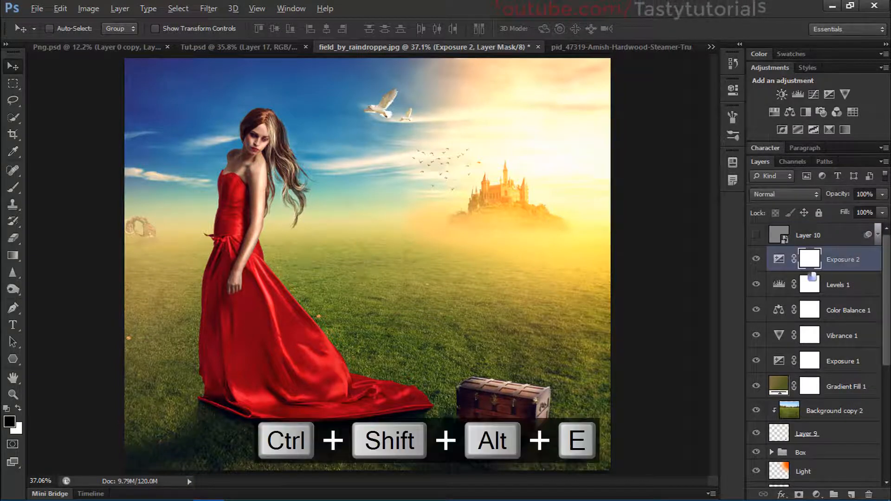
scroll(384, 167, up, 1)
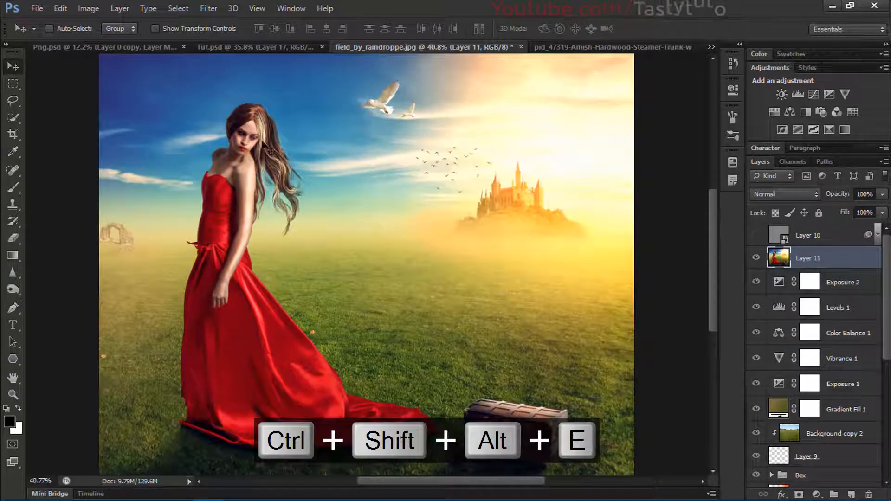
key(ctrl+j)
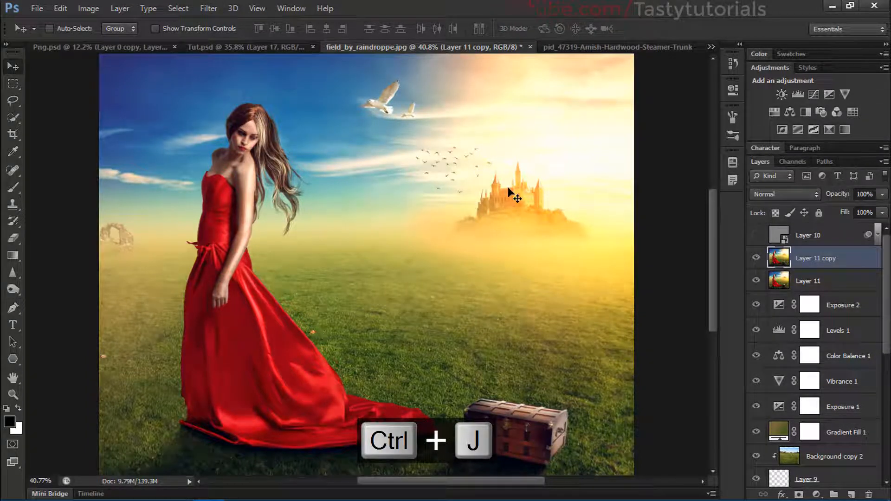
key(ctrl+i)
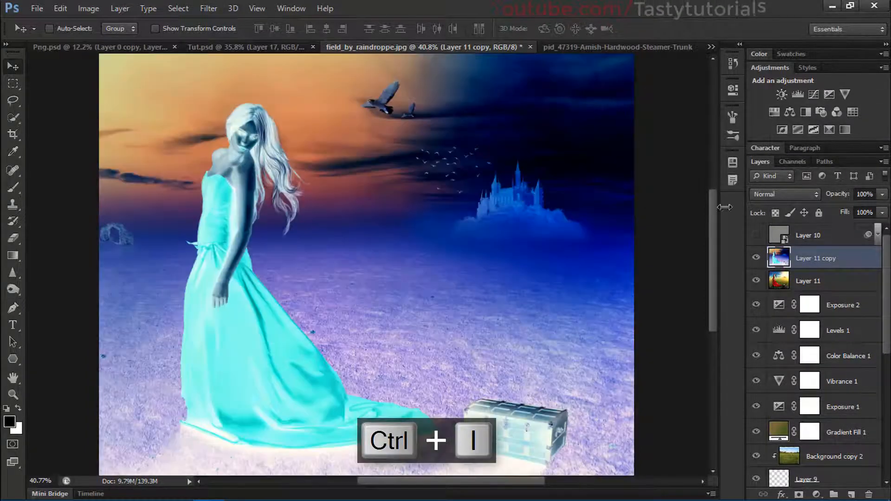
Step: Try Linear Light and Hard Light on the inverted copy, and settle on Vivid Light blending
click(780, 195)
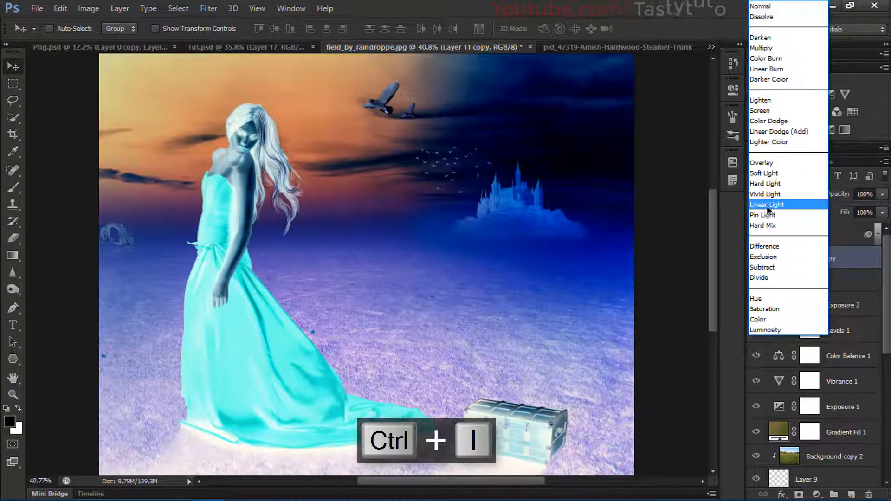
click(769, 205)
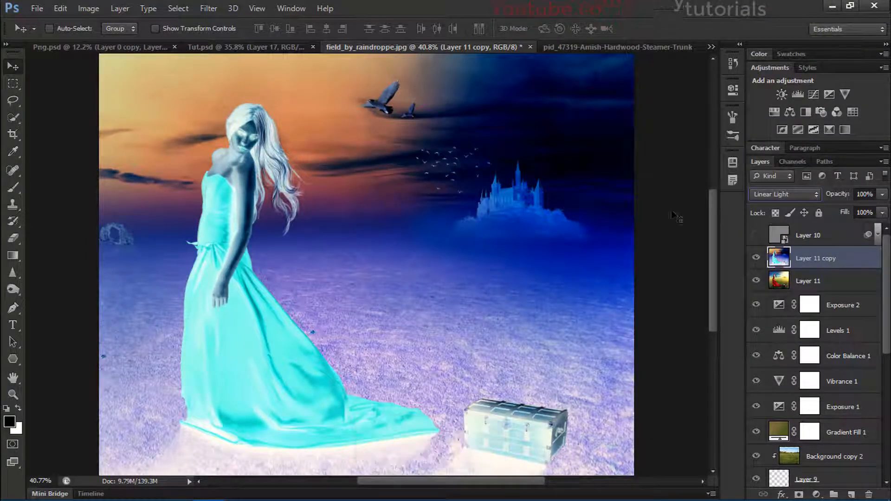
click(761, 198)
click(764, 179)
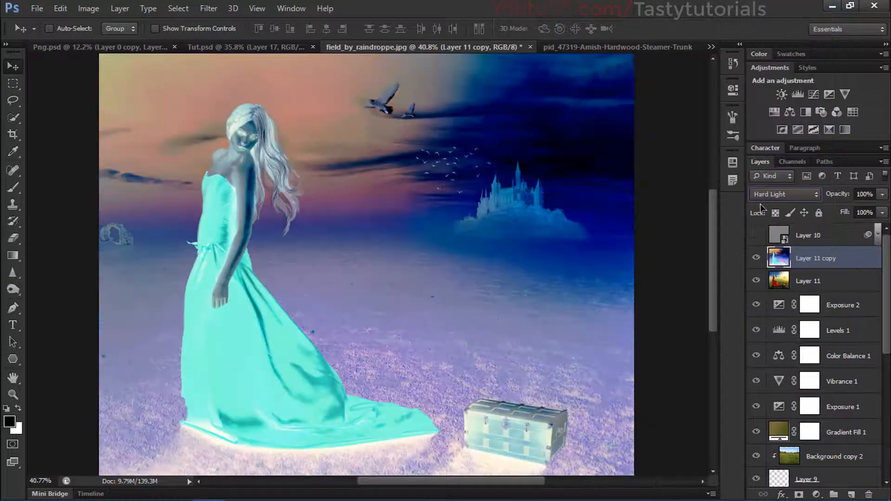
click(762, 198)
click(765, 194)
Step: Apply a Gaussian Blur with a 4.0-pixel radius to the inverted Vivid Light copy
click(209, 8)
mouse_move(240, 138)
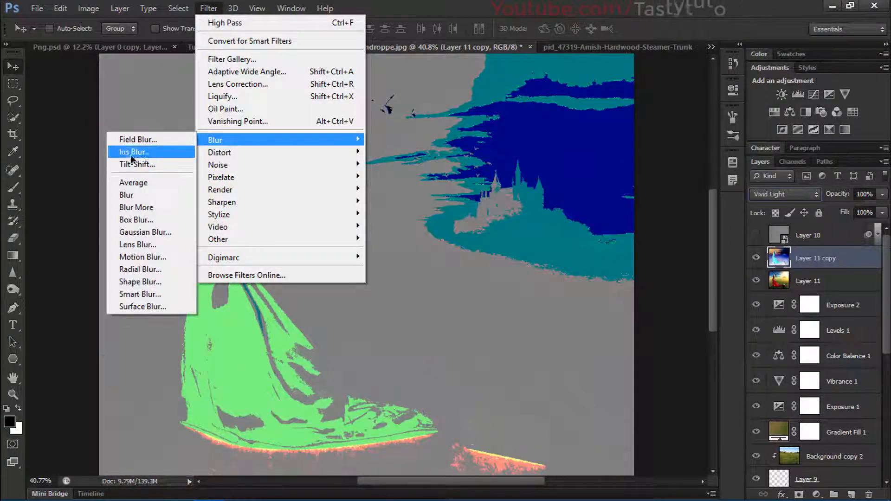
click(134, 227)
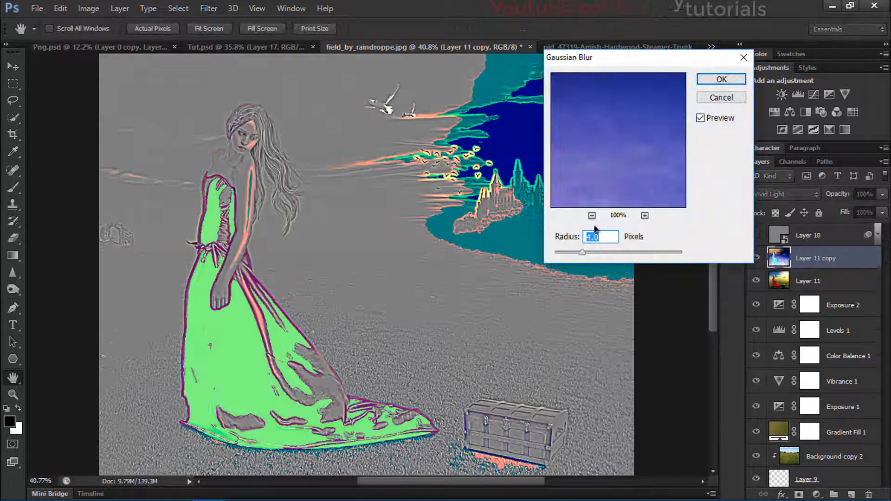
click(722, 80)
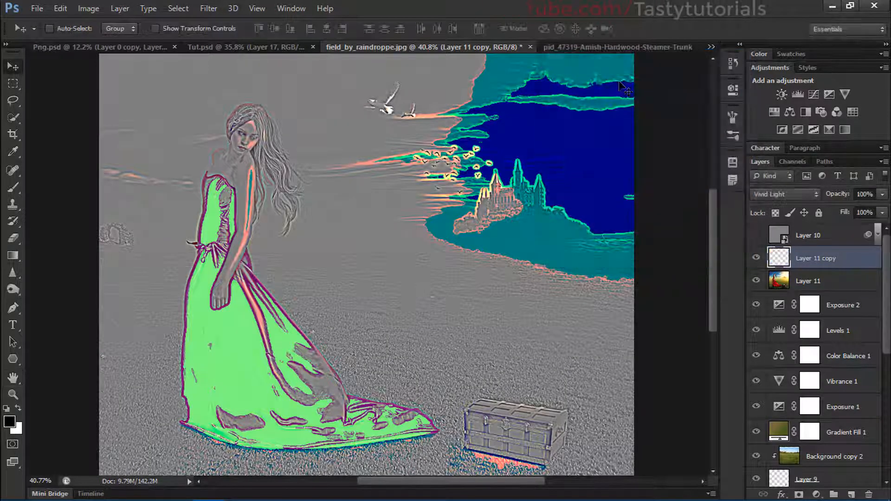
Step: Apply a High Pass filter with a 2-pixel radius to the Vivid Light copy and check the overall image
click(208, 8)
mouse_move(223, 239)
click(160, 251)
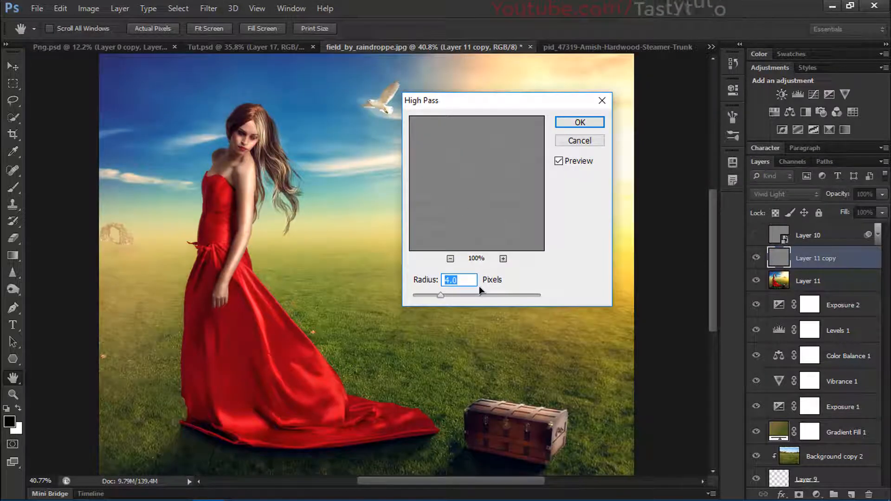
text(2)
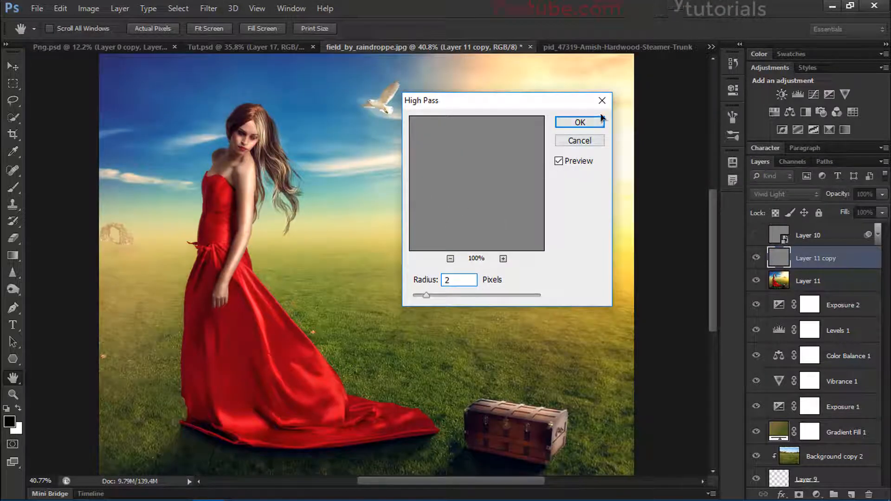
click(592, 121)
scroll(537, 155, down, 1)
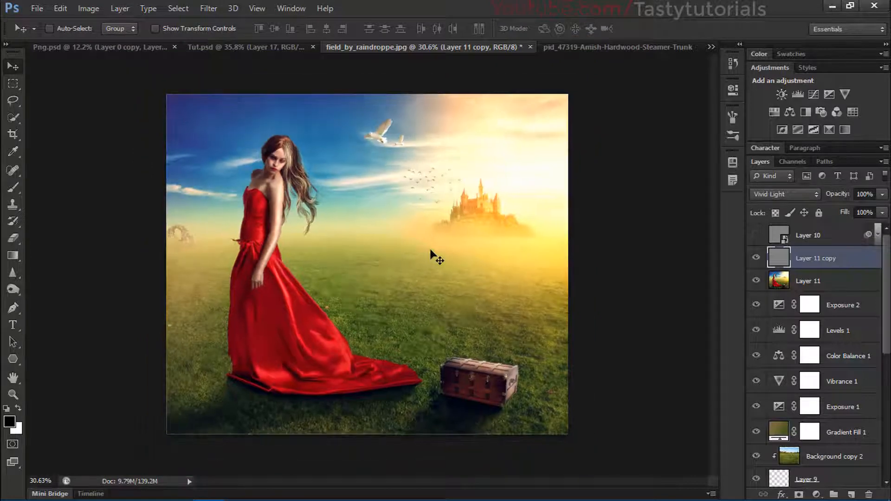
scroll(430, 251, up, 1)
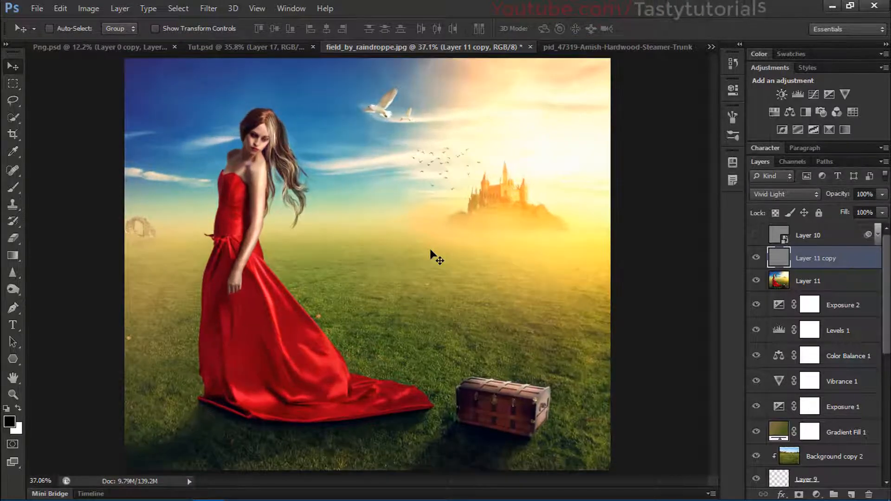
scroll(442, 247, down, 1)
Step: Add a Levels adjustment above the high-pass copy and raise the Red channel's output black level to 9
click(798, 94)
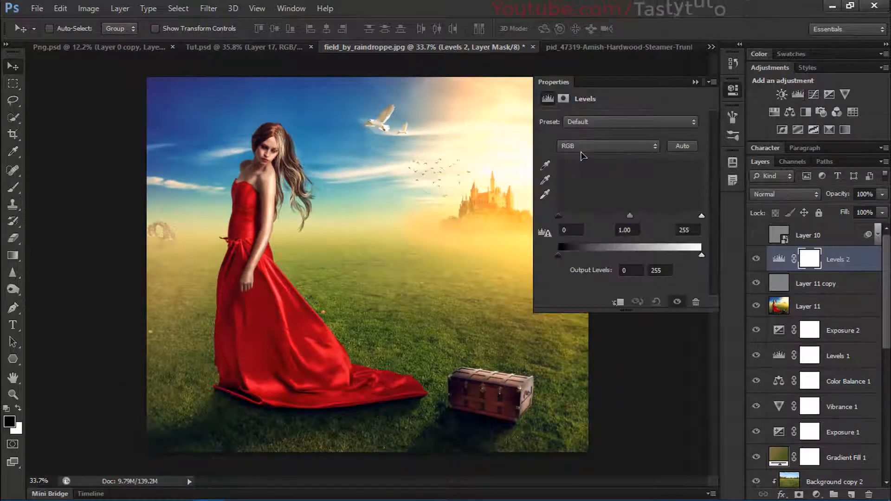
click(603, 146)
click(582, 167)
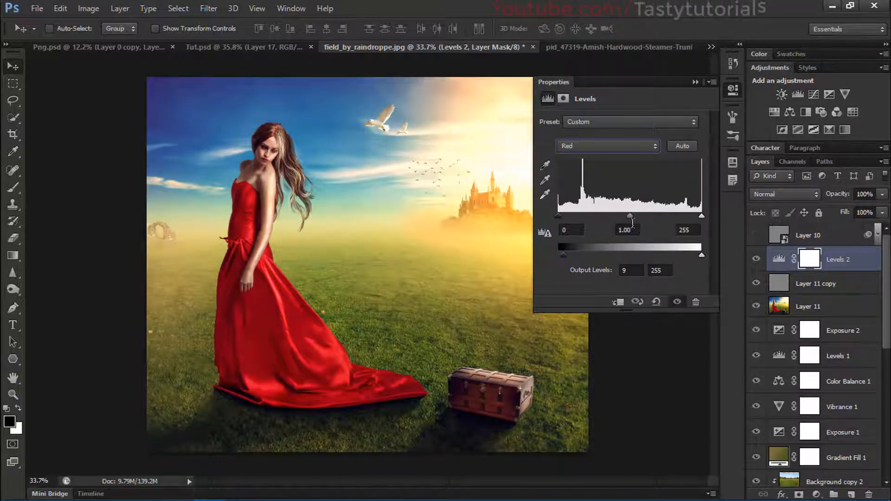
Step: Raise the Blue channel's output black level to 9 in the new Levels adjustment, leaving Green at its defaults, and close its settings
click(618, 150)
click(599, 176)
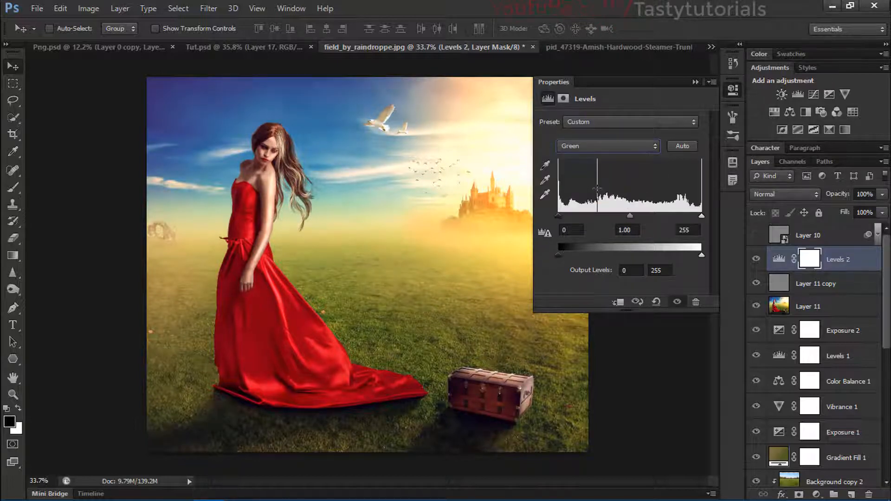
click(596, 148)
click(596, 188)
drag(560, 257, 563, 257)
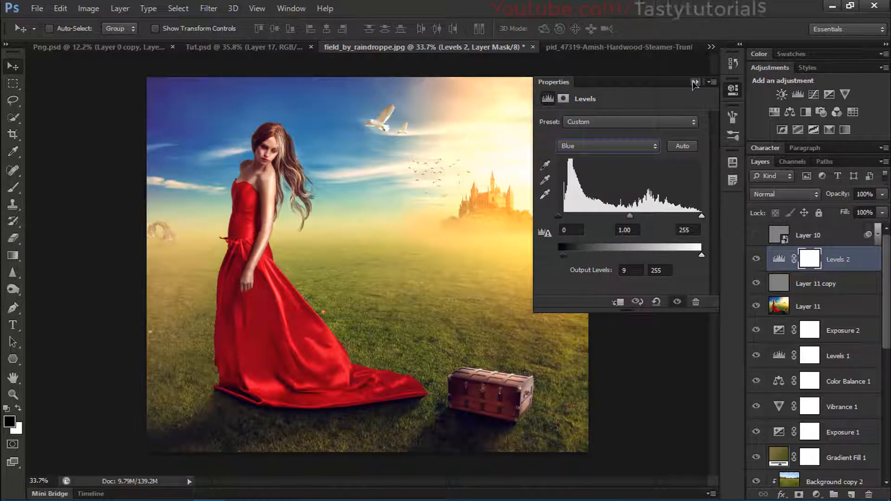
click(695, 82)
scroll(443, 284, up, 2)
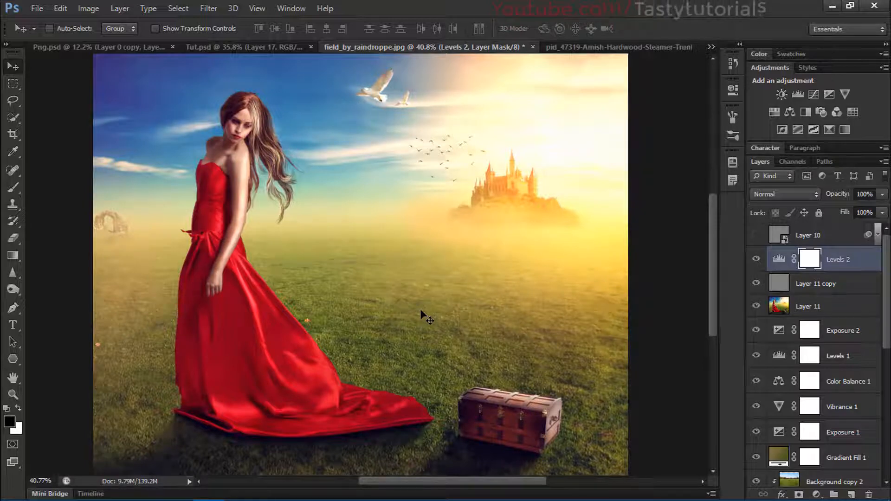
scroll(421, 311, down, 2)
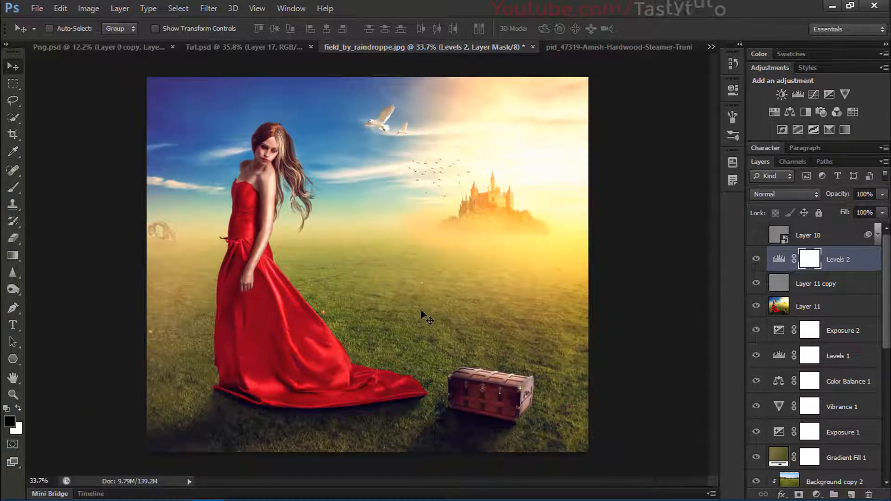